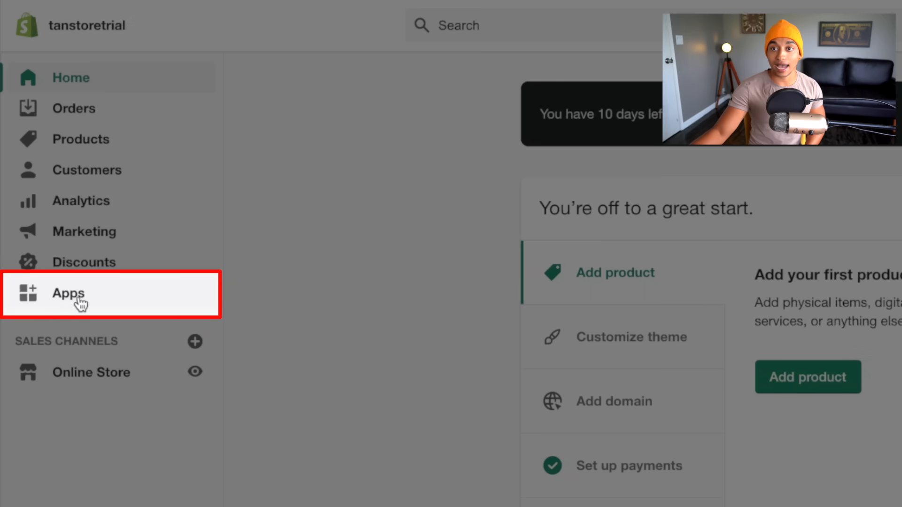
Search the Shopify App Store for 'oberlo' and open the Oberlo dropshipping app.
click(81, 304)
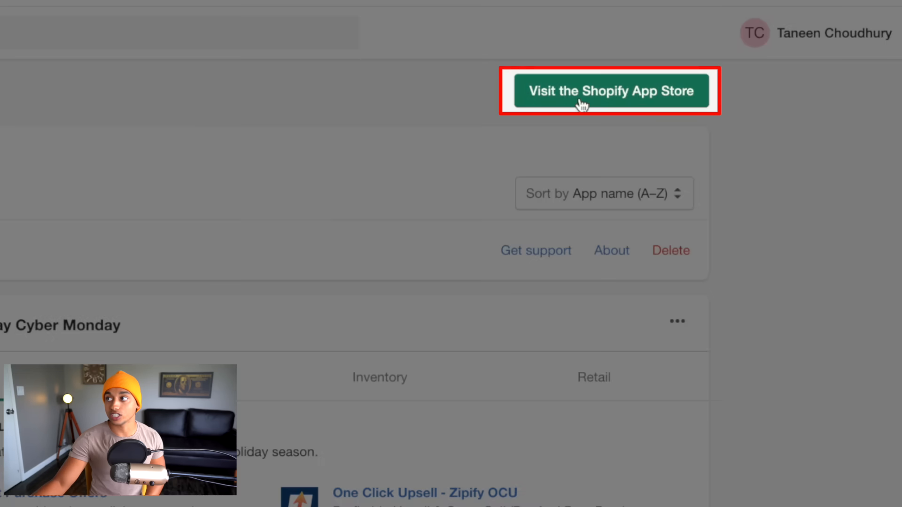
click(707, 124)
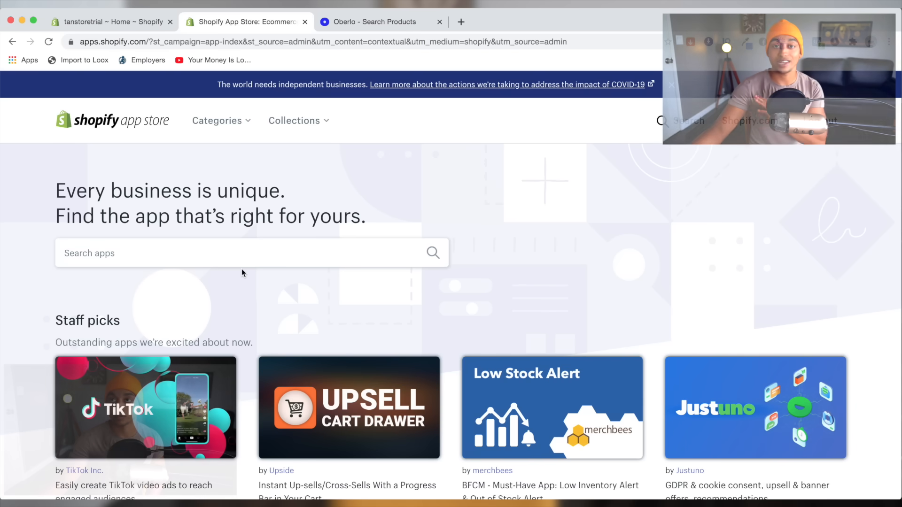
click(230, 261)
text(ob)
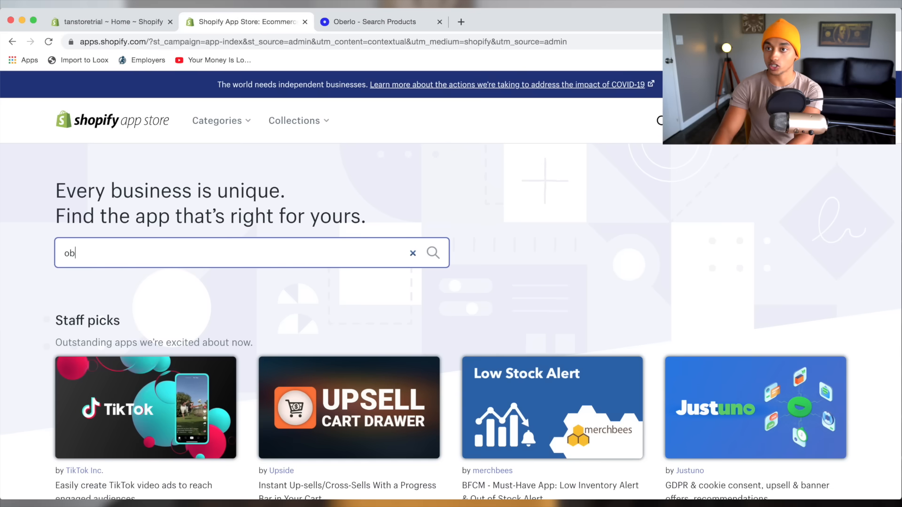
text(erlo)
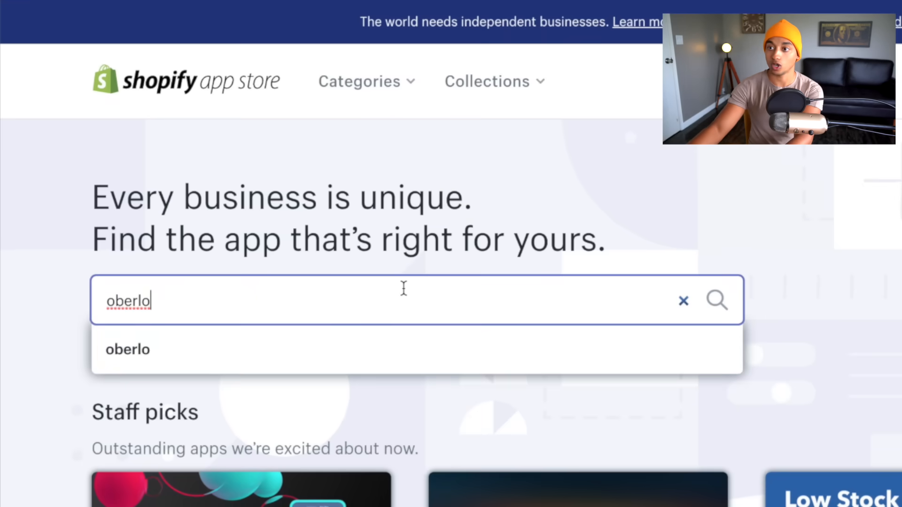
key(Return)
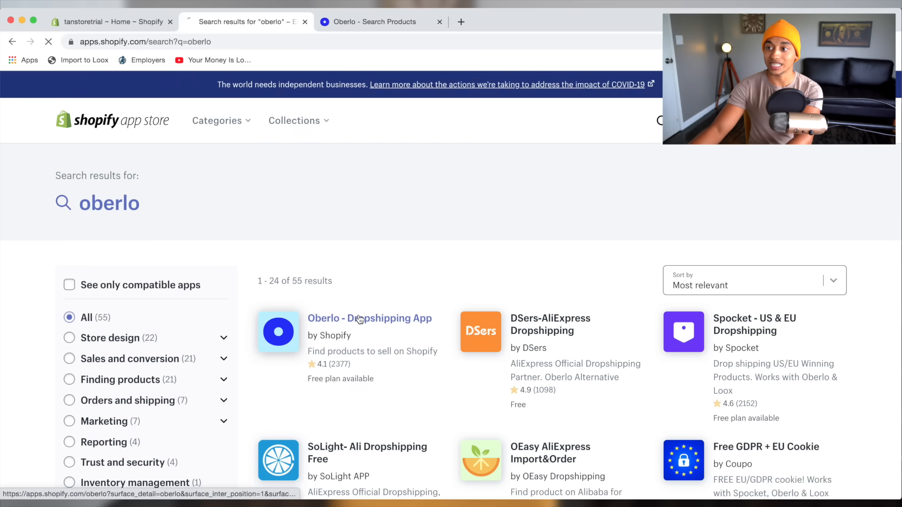
click(360, 319)
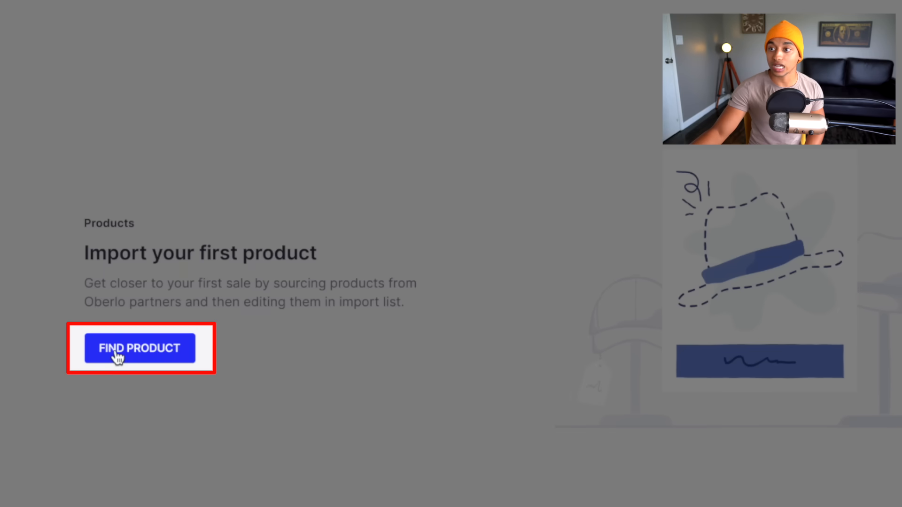
Add the Imwete anti blue light glasses from Product Watch to the import list and edit them.
click(248, 327)
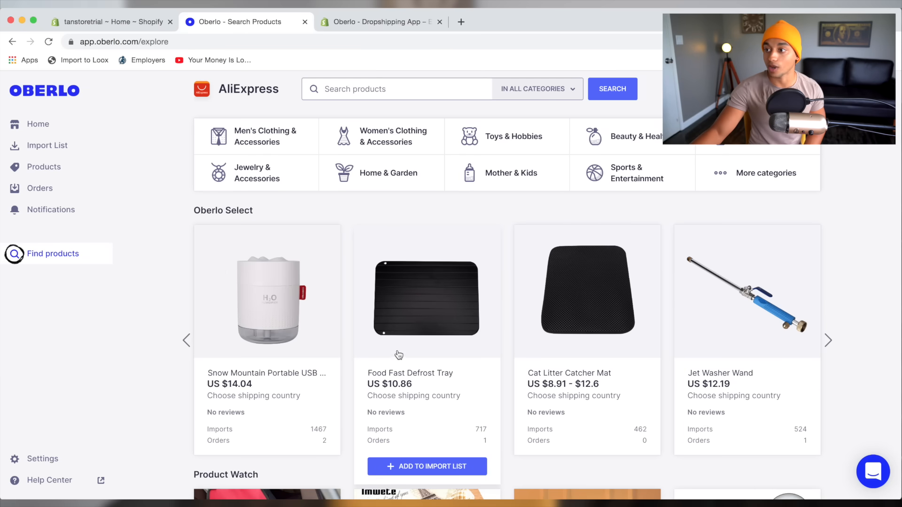
scroll(398, 355, down, 5)
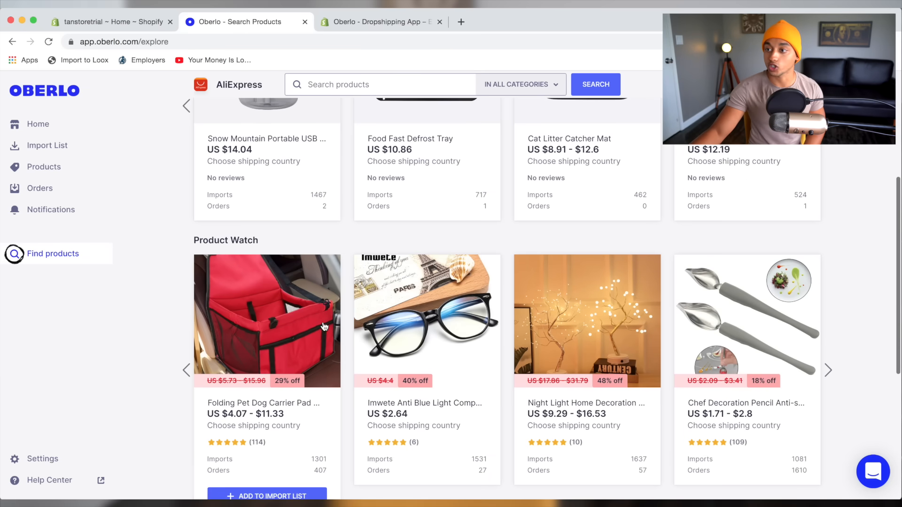
scroll(324, 328, down, 1)
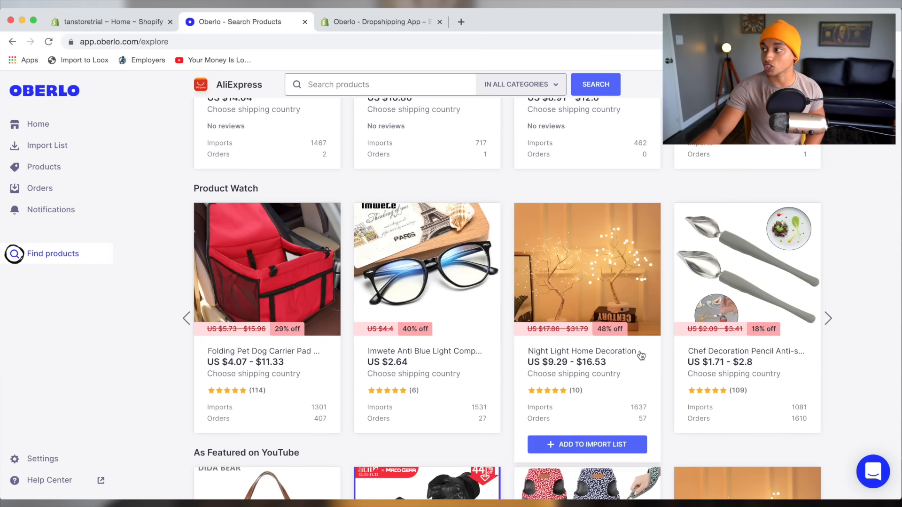
scroll(641, 356, down, 3)
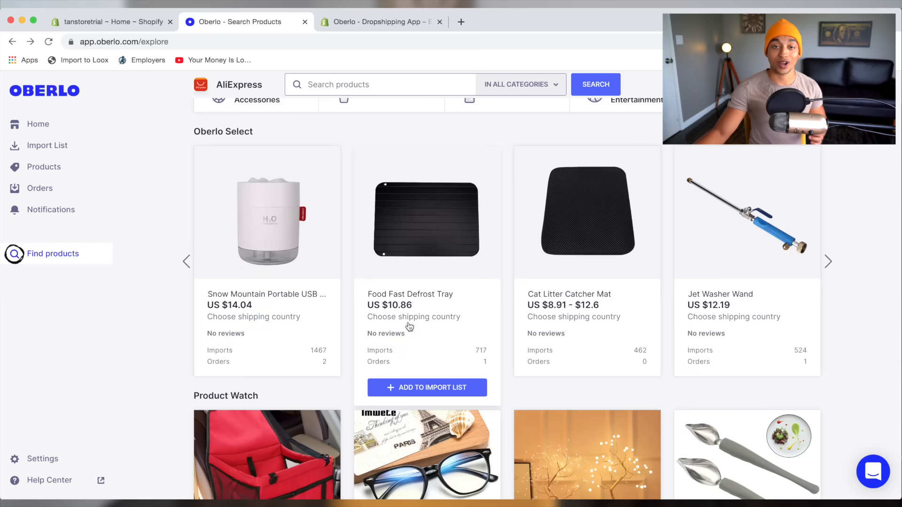
scroll(412, 327, down, 3)
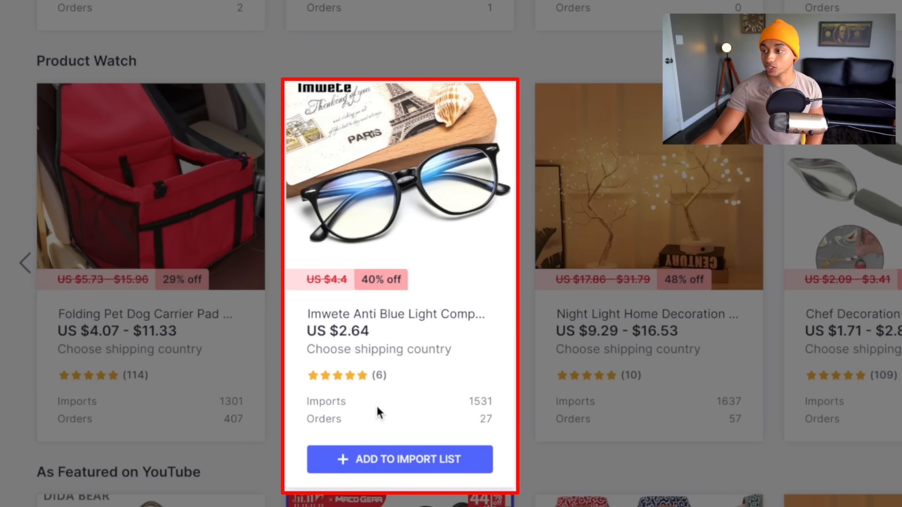
click(396, 467)
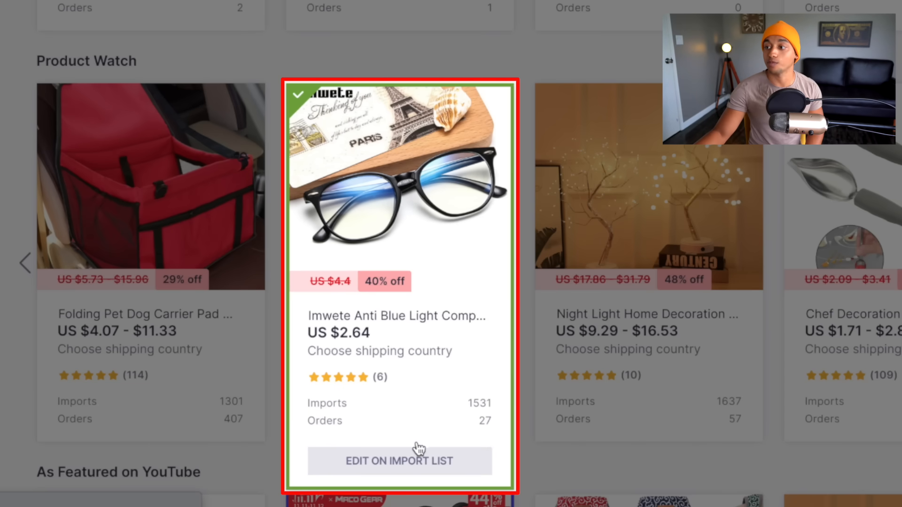
click(419, 448)
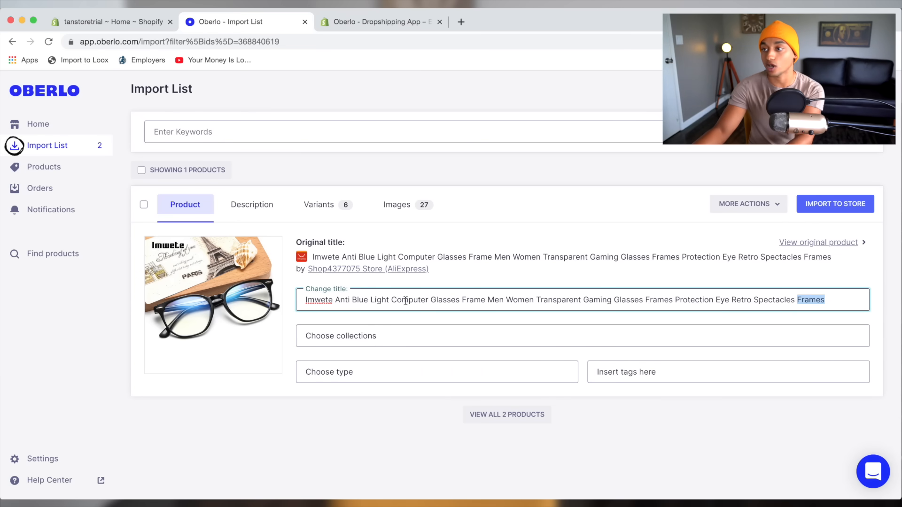
Retitle the imported glasses 'Blue Light Glasses' and check the collection and type options.
triple_click(405, 300)
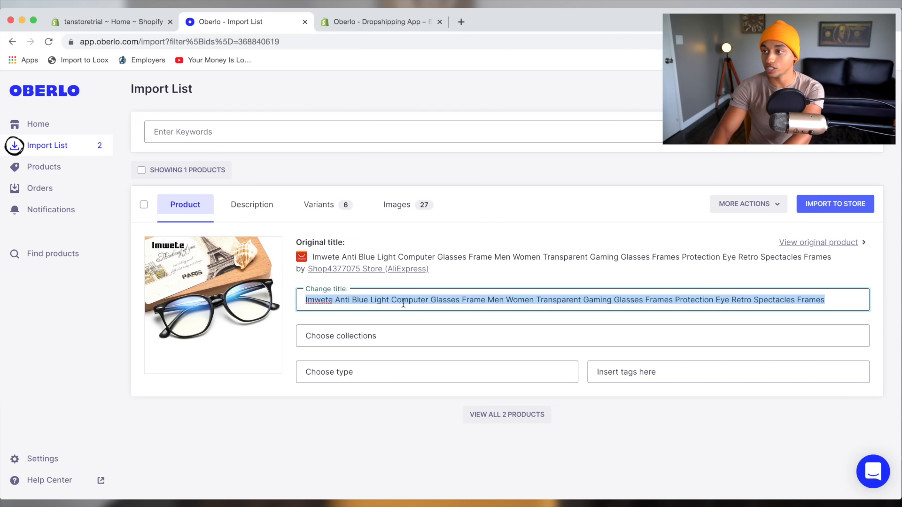
key(BackSpace)
text(Bl8)
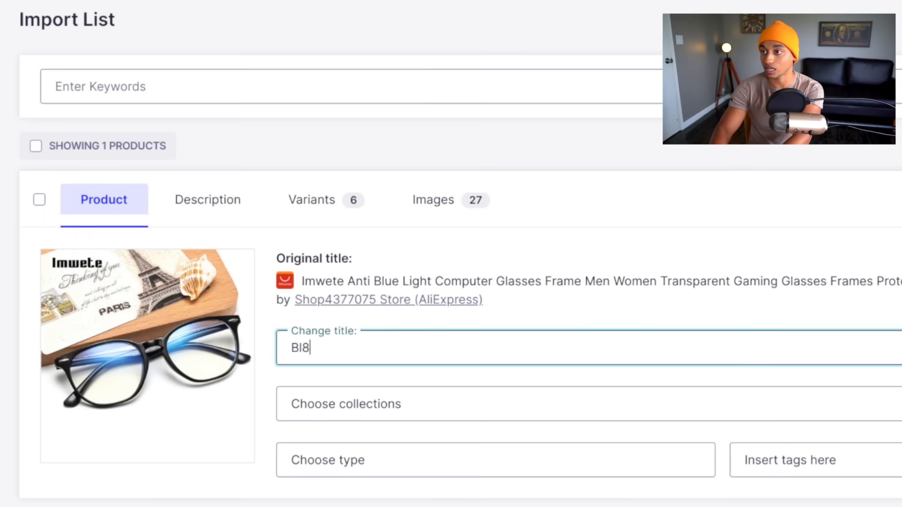
text(e Light Gl)
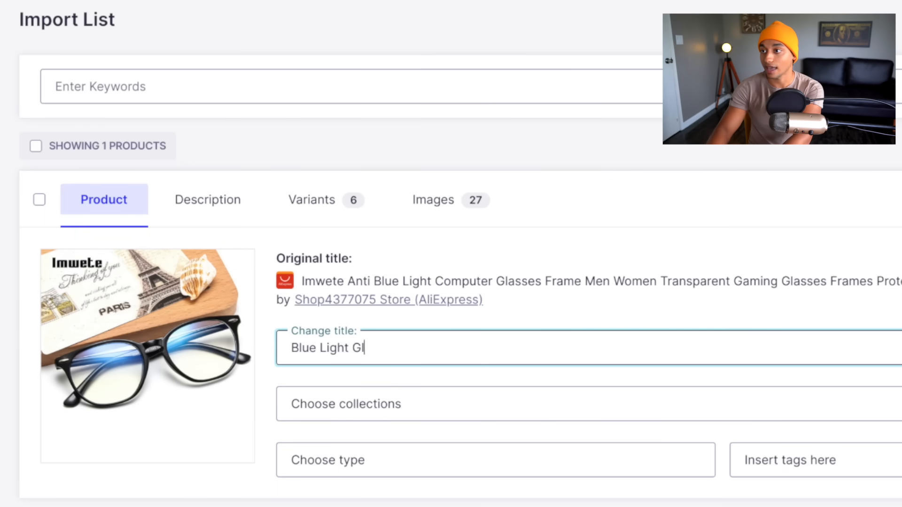
text(asses)
click(416, 394)
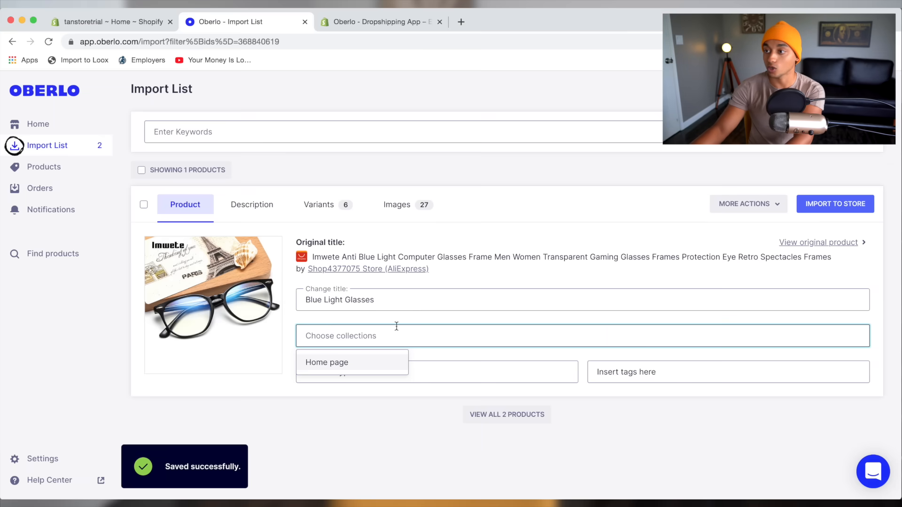
click(456, 379)
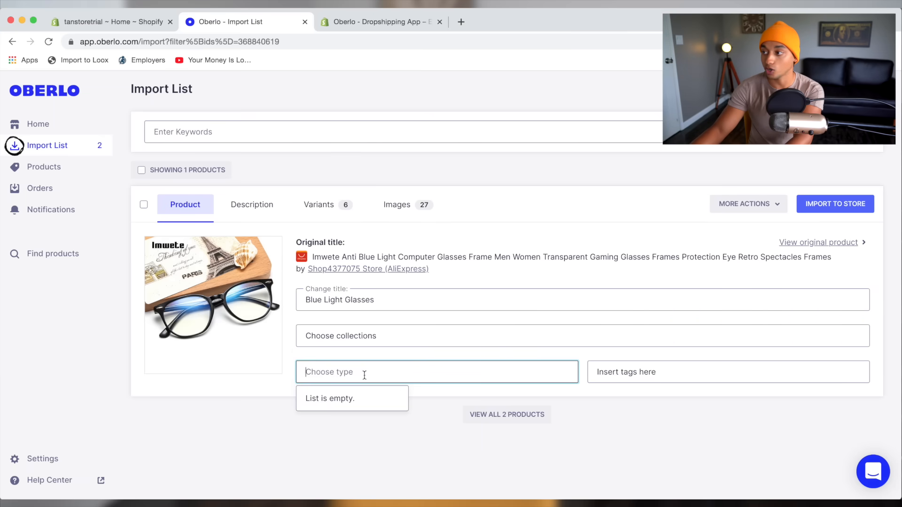
key(Tab)
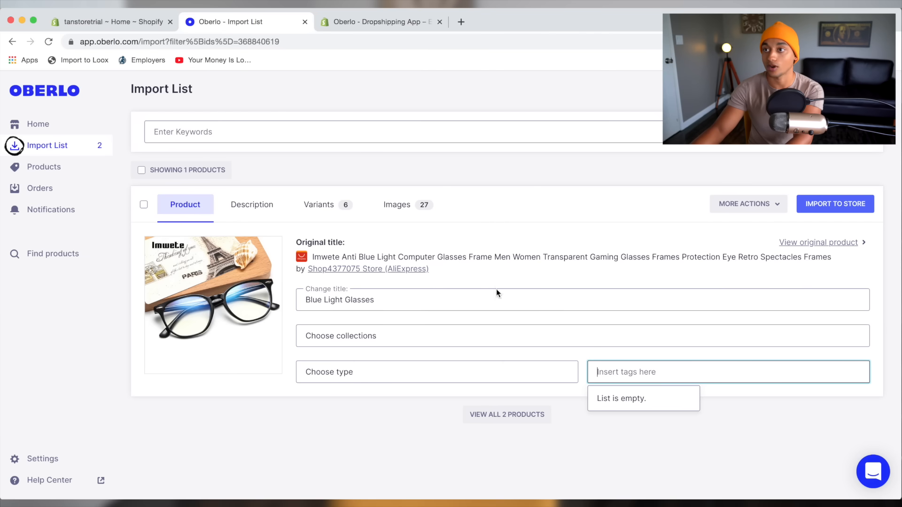
Delete all of the imported product description text.
click(271, 196)
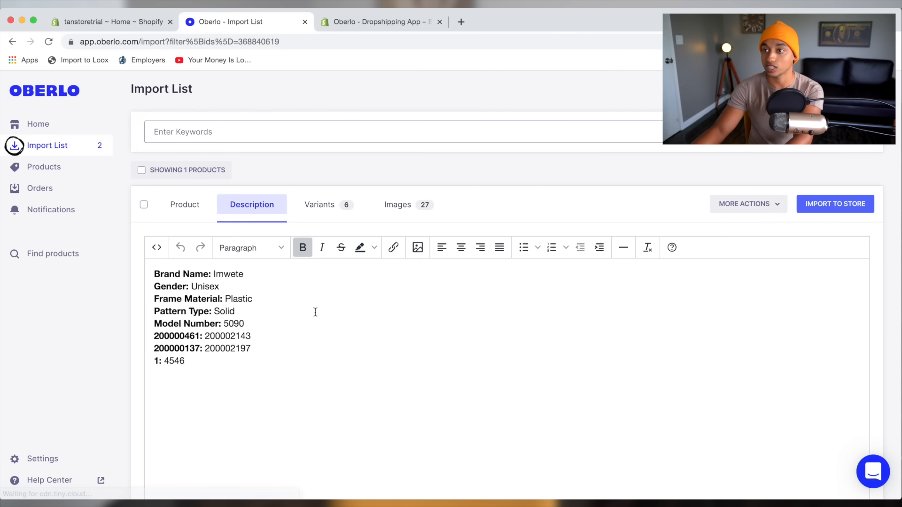
scroll(323, 353, down, 3)
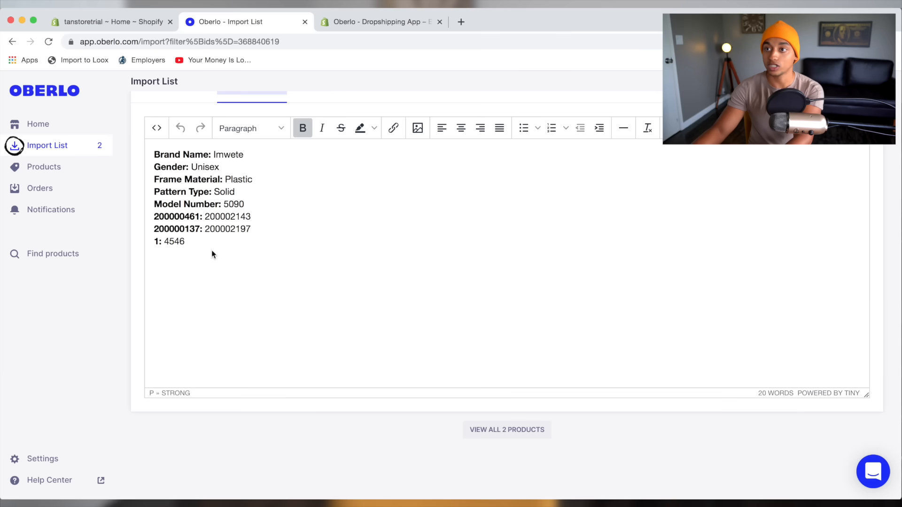
click(227, 275)
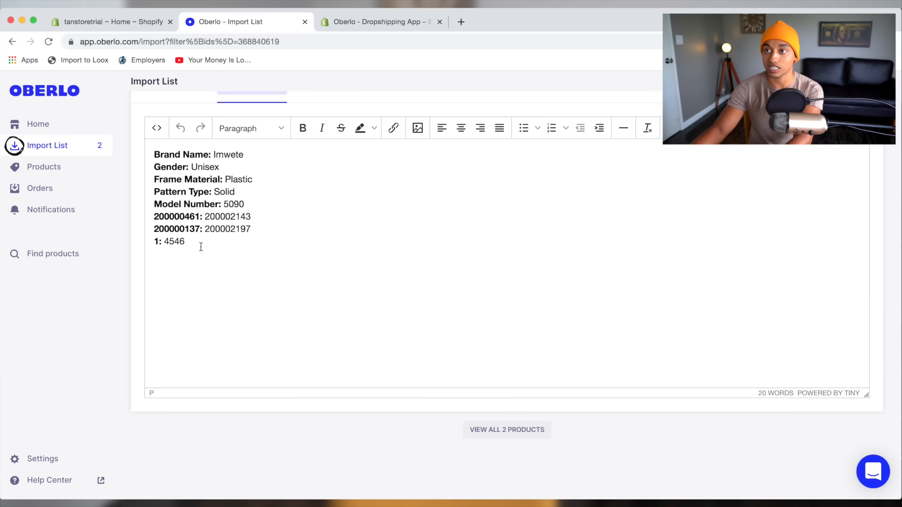
drag(193, 240, 149, 151)
key(BackSpace)
scroll(348, 178, up, 2)
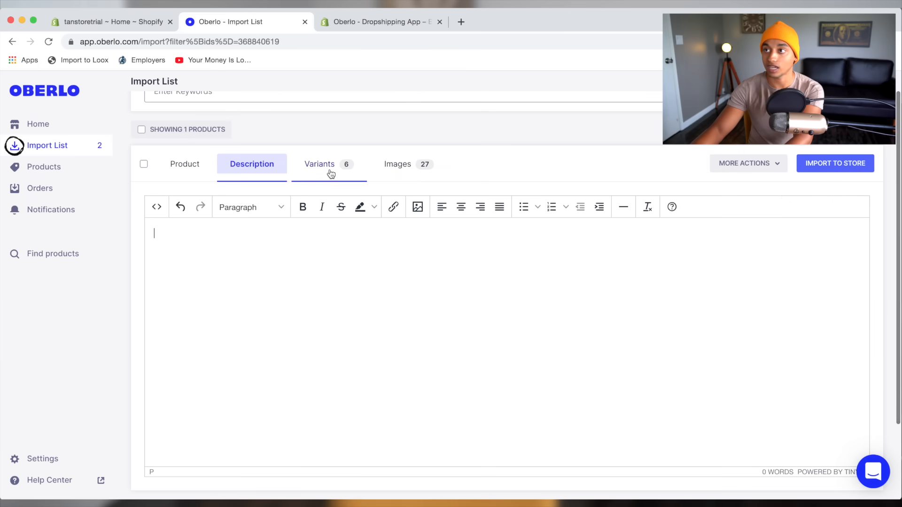
Exclude the blue, purple and gray variants from the import.
click(331, 173)
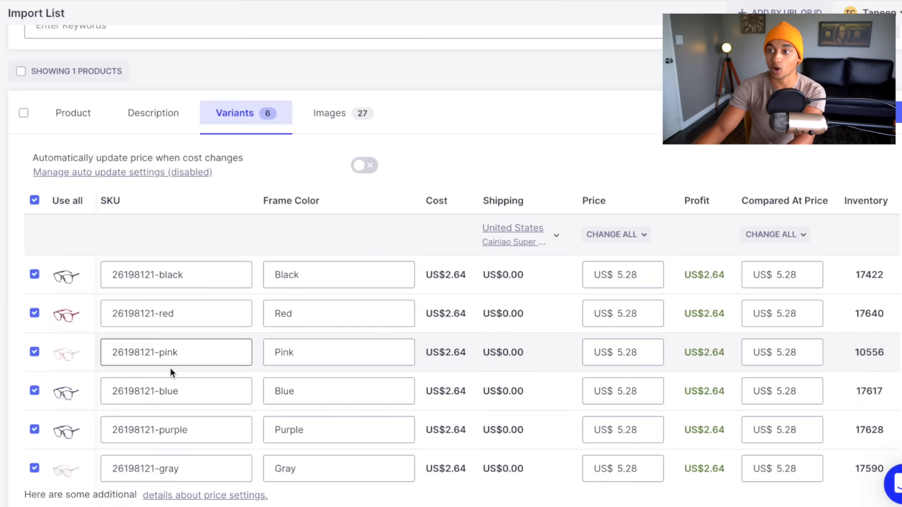
scroll(226, 390, down, 1)
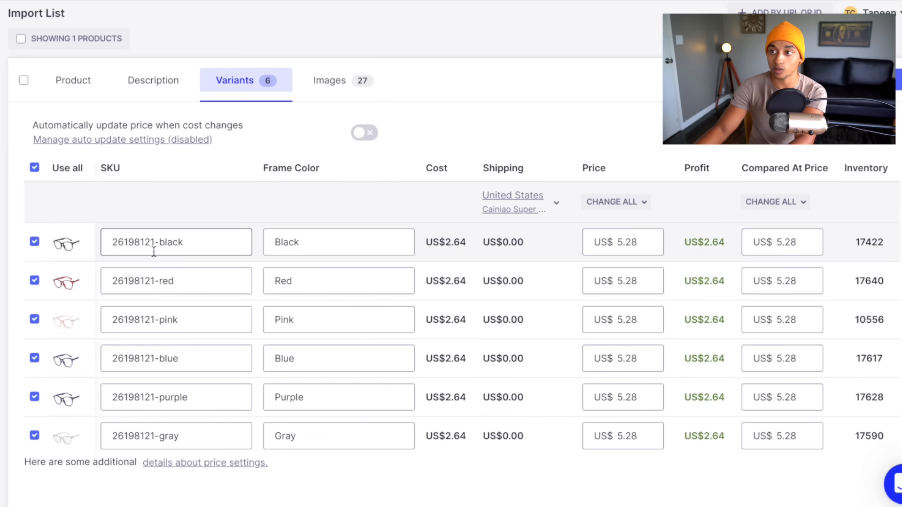
click(34, 358)
click(34, 397)
click(34, 435)
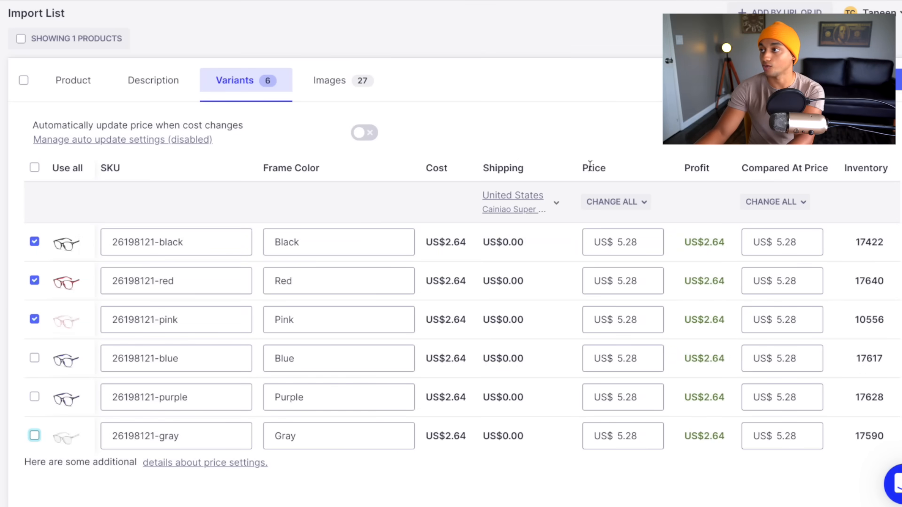
Price the black, red and pink variants at 9.99.
double_click(640, 244)
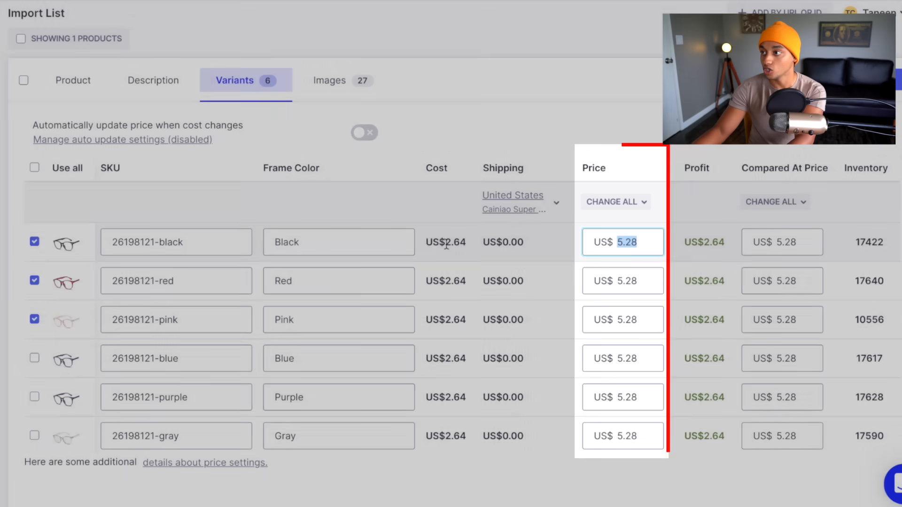
click(428, 242)
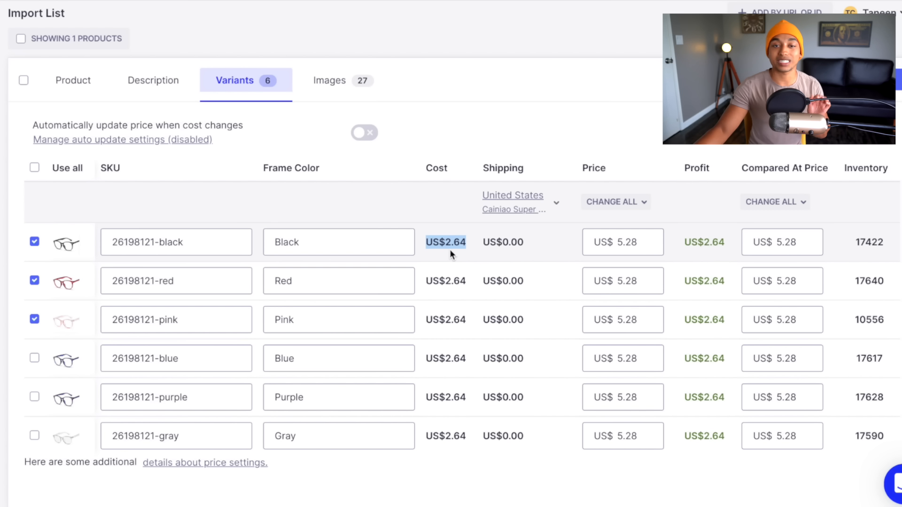
double_click(626, 241)
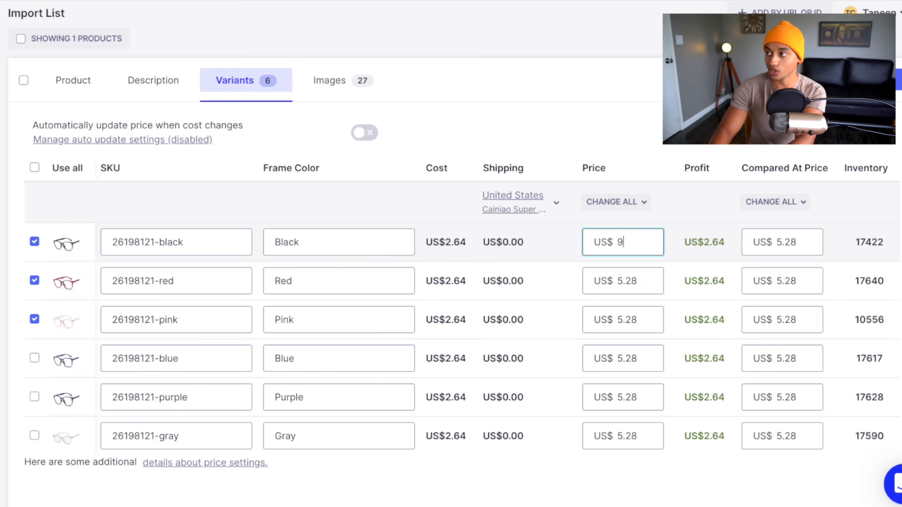
text(9.99)
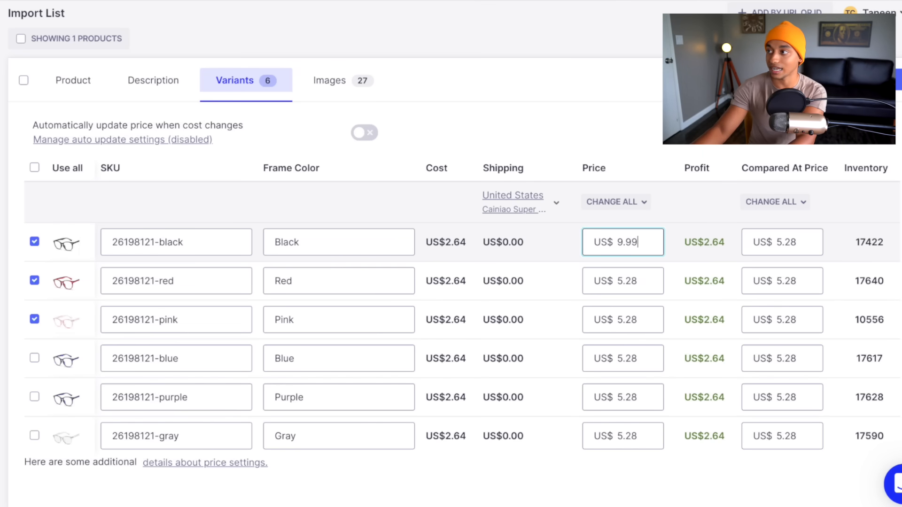
double_click(627, 241)
key(ctrl+c)
double_click(628, 281)
key(ctrl+v)
double_click(633, 318)
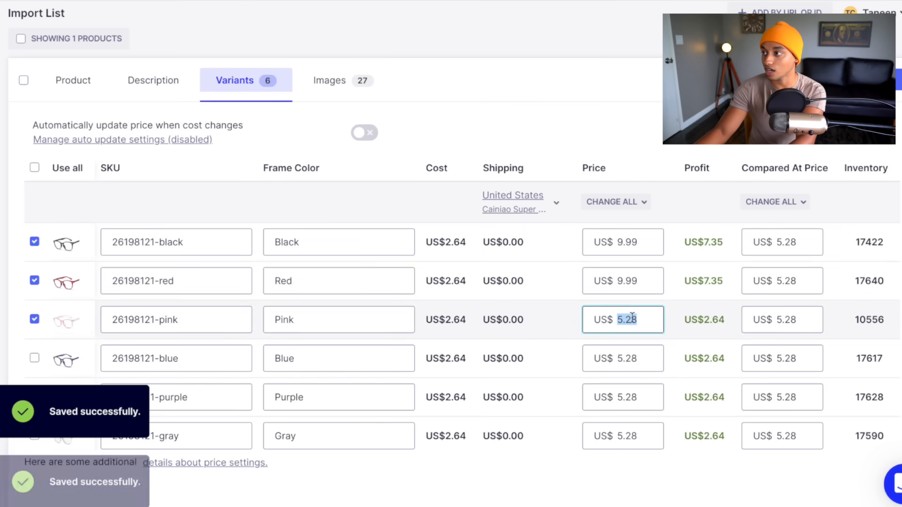
key(ctrl+v)
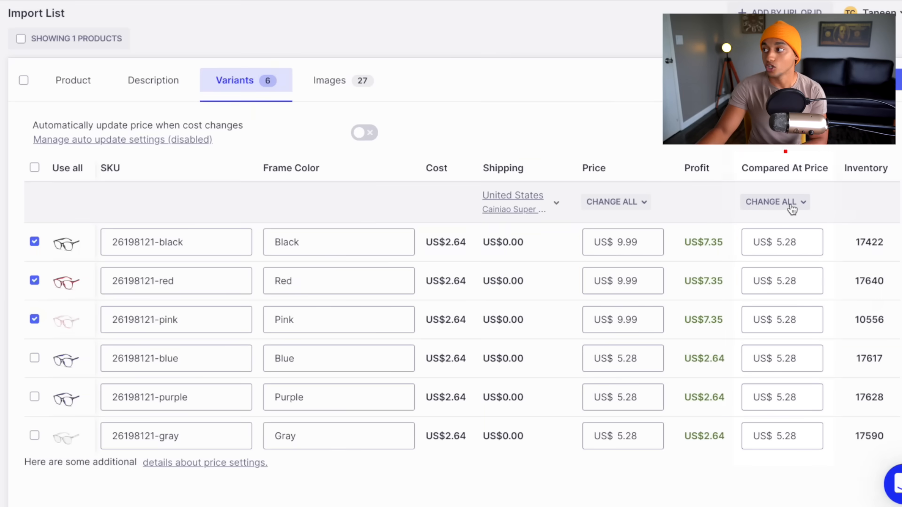
Set every variant's Compared At Price to 14.99 in one go.
click(792, 206)
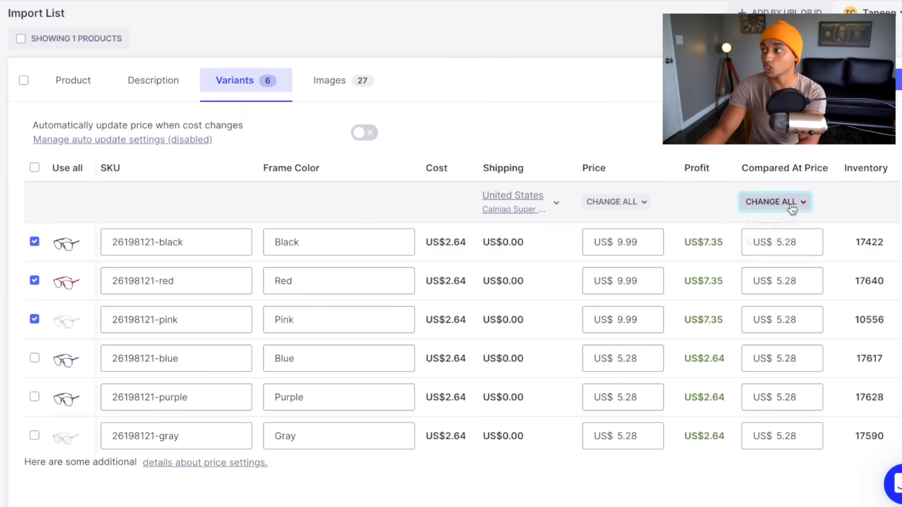
click(787, 230)
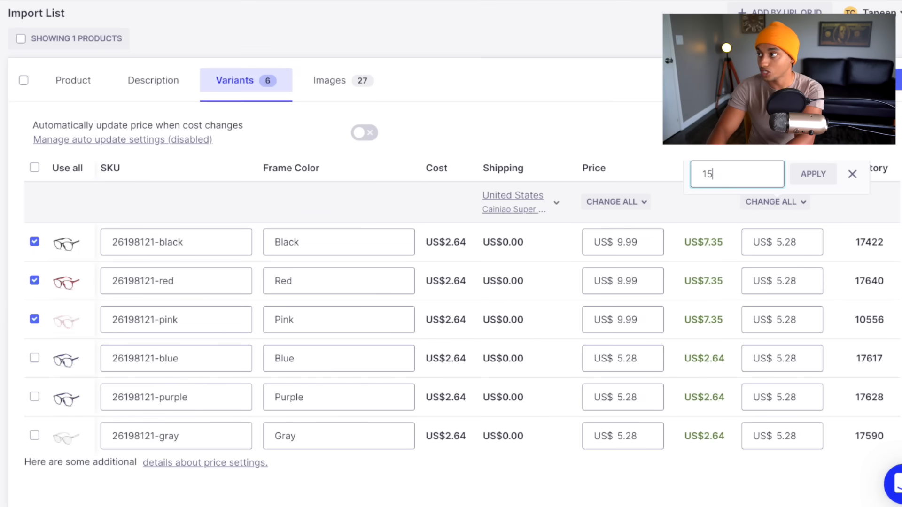
text(14.99)
click(819, 170)
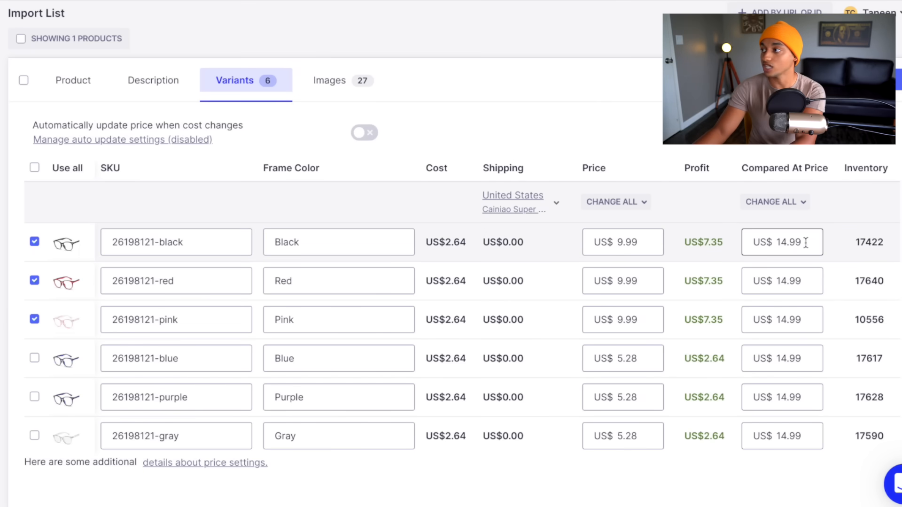
double_click(636, 239)
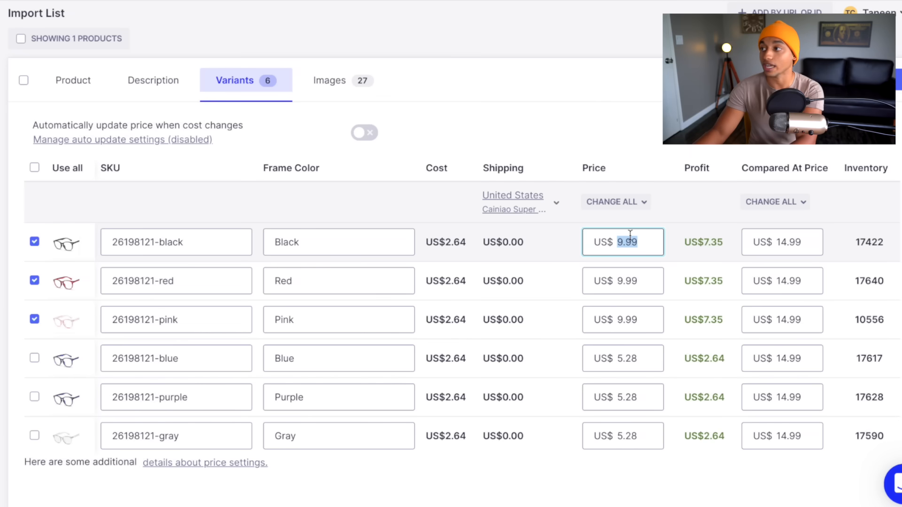
click(328, 80)
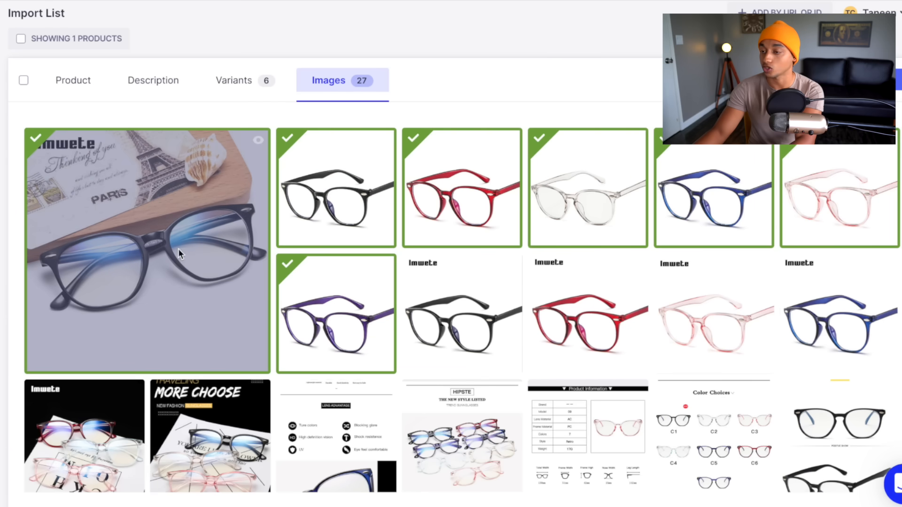
Drop the lifestyle, blue, clear and purple images, then import Blue Light Glasses to the store.
click(167, 239)
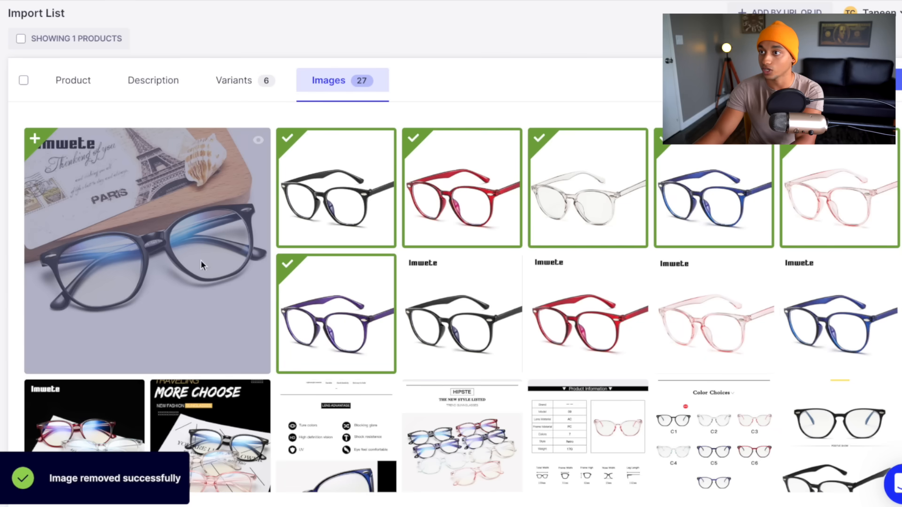
scroll(501, 327, down, 1)
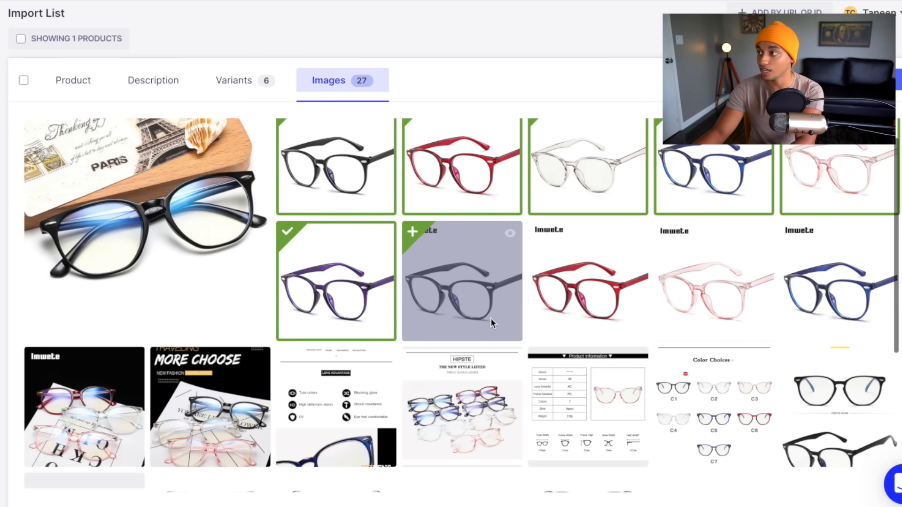
scroll(620, 244, up, 1)
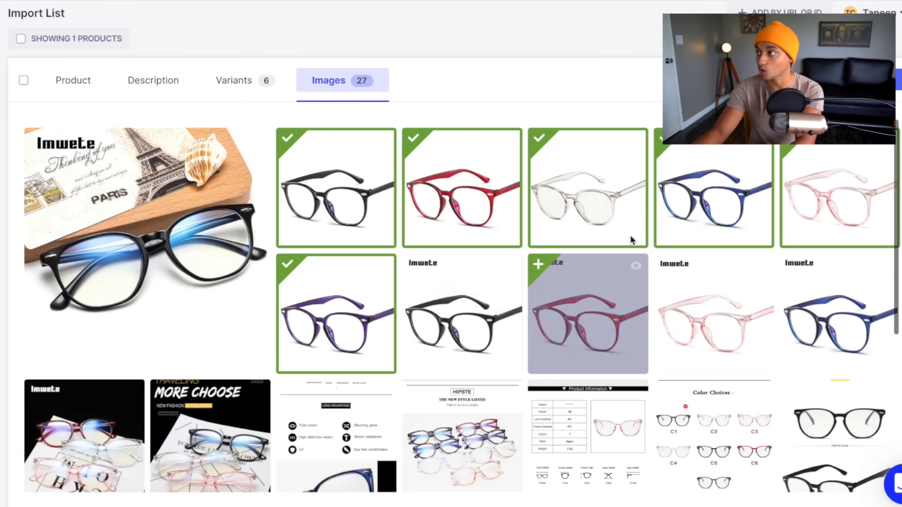
click(664, 144)
click(539, 138)
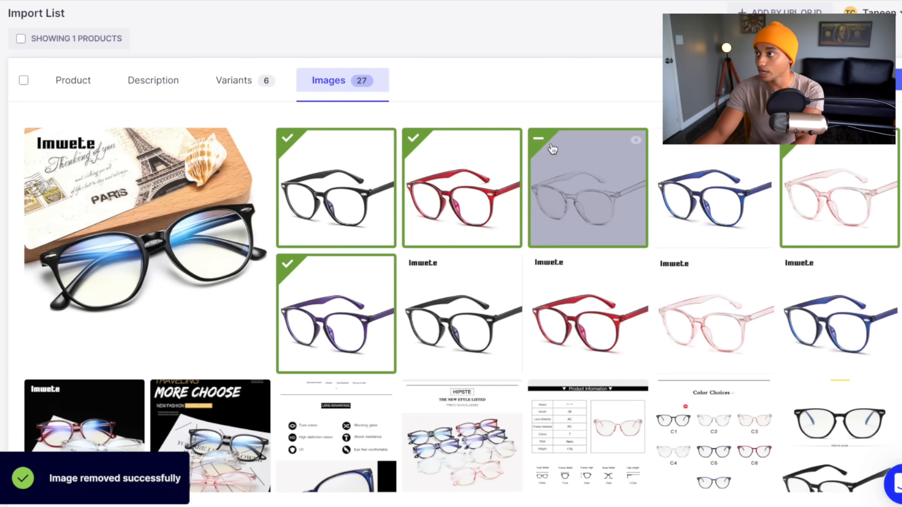
click(318, 290)
scroll(454, 348, down, 5)
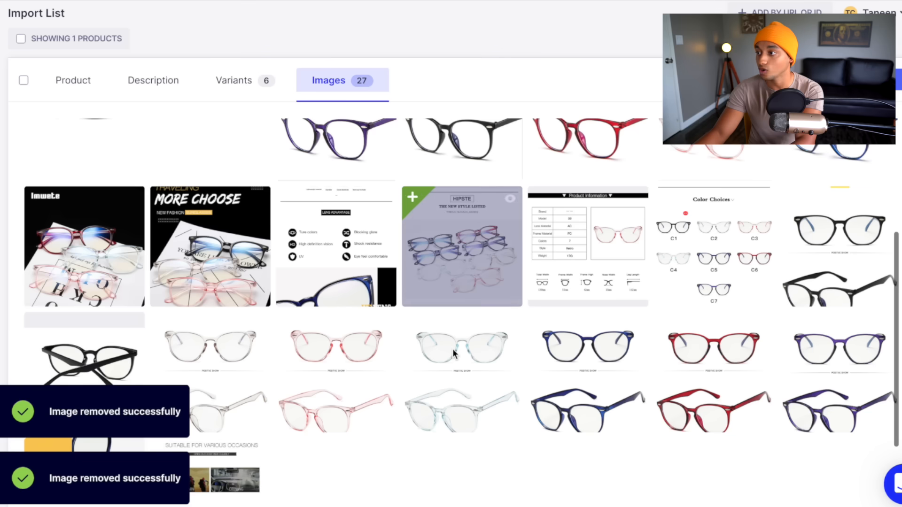
scroll(469, 340, up, 7)
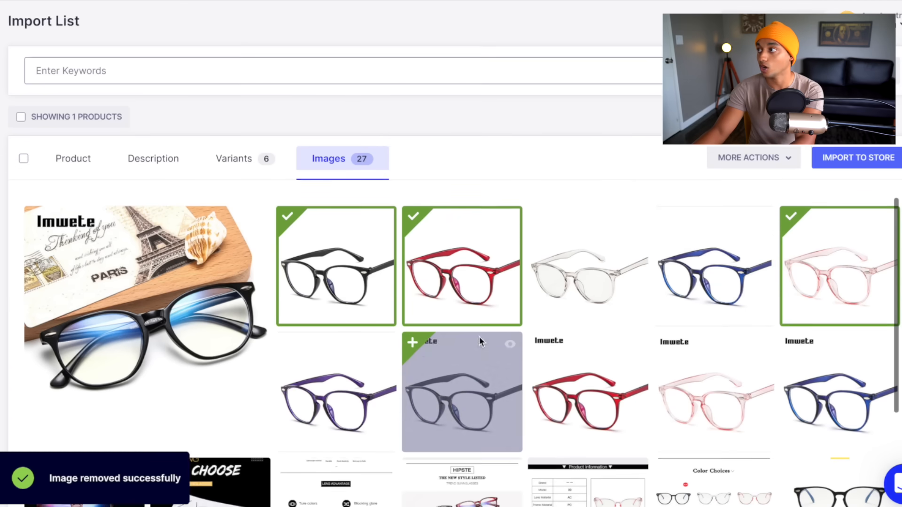
click(838, 160)
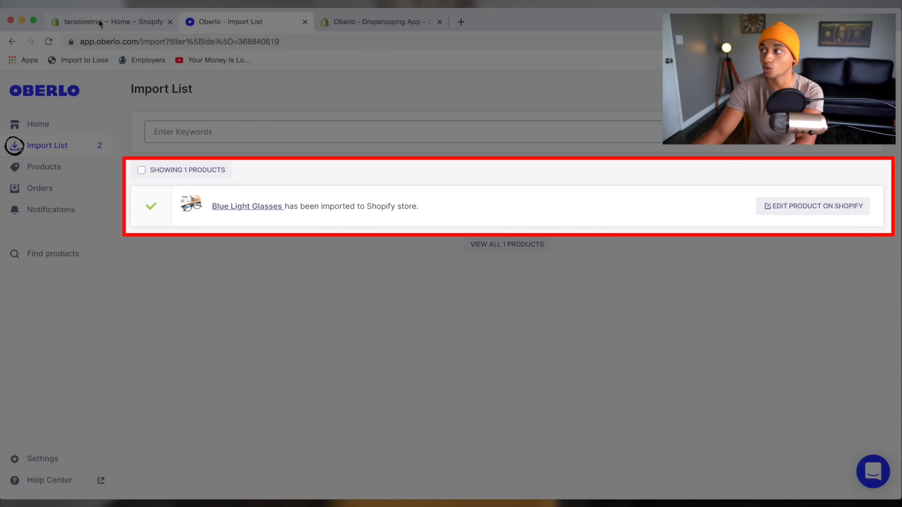
Open Blue Light Glasses in the Shopify admin and select its title.
click(775, 207)
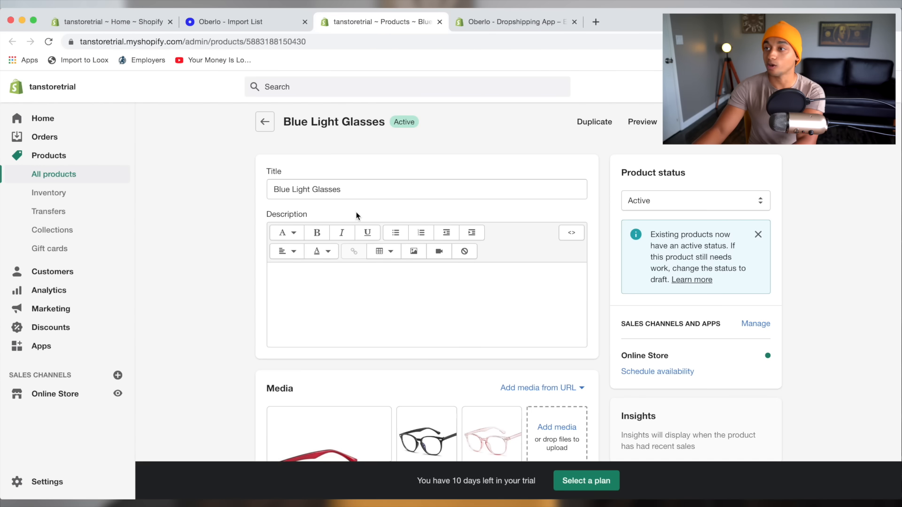
scroll(355, 211, down, 3)
click(268, 194)
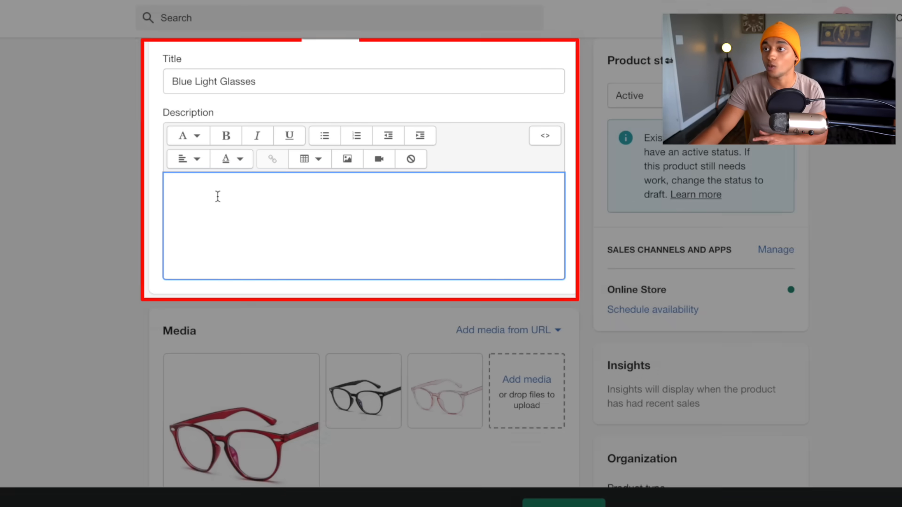
scroll(209, 191, up, 1)
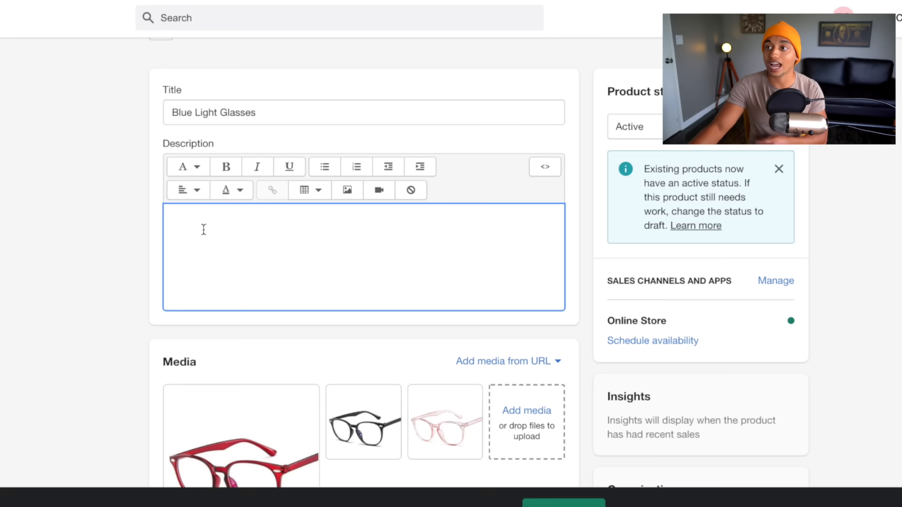
triple_click(185, 116)
key(super+c)
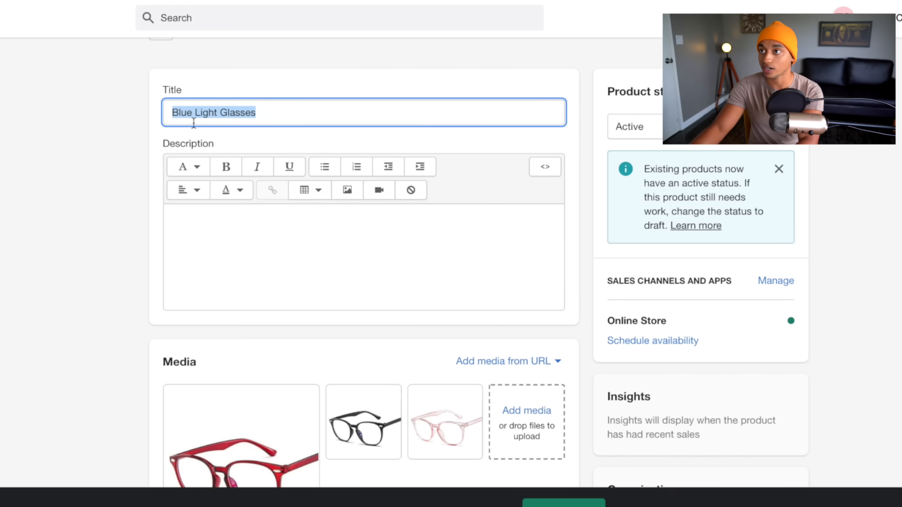
scroll(194, 123, up, 1)
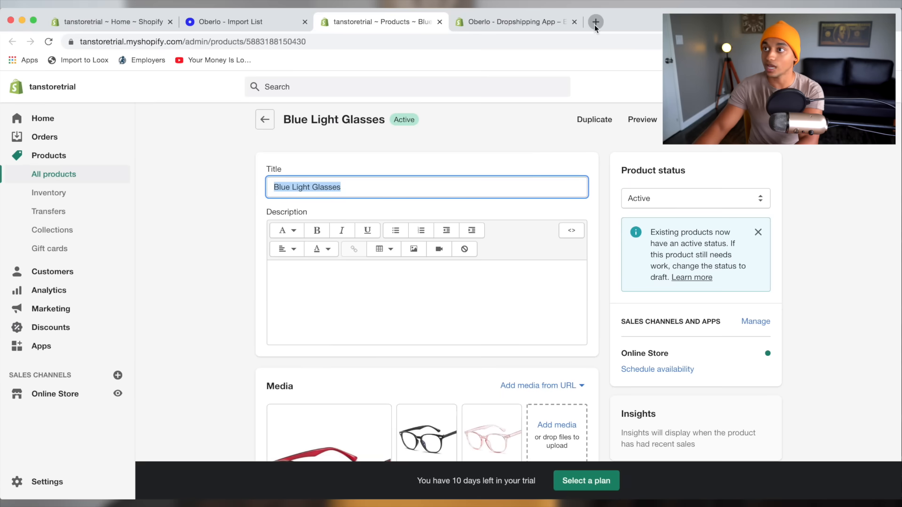
Google the copied product title 'Blue Light Glasses' in a new tab.
click(594, 24)
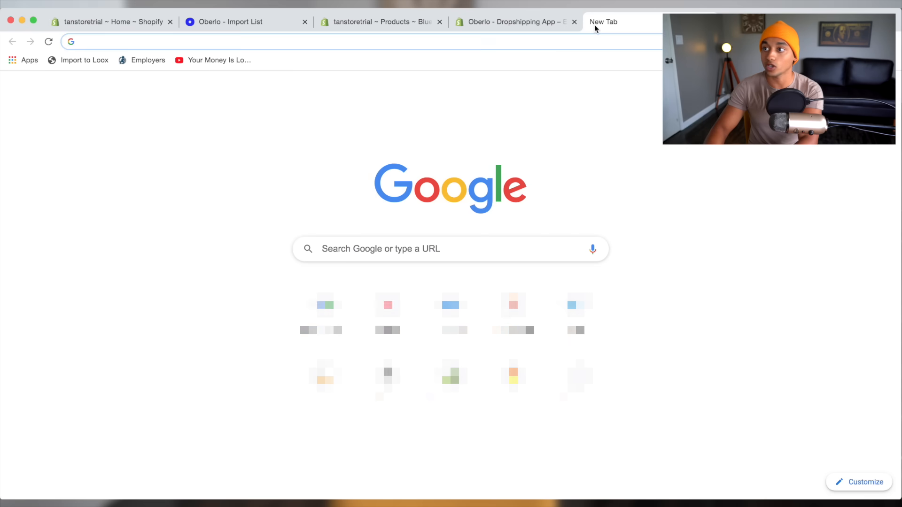
key(super+v)
key(Return)
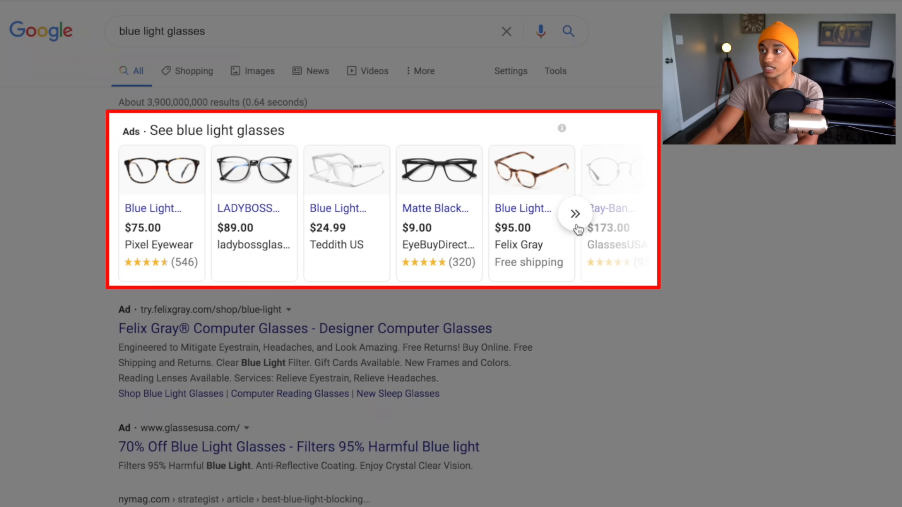
Open the Matte Black sponsored glasses ad (GlassesUSA Eazy frames) in a new tab.
mouse_move(456, 232)
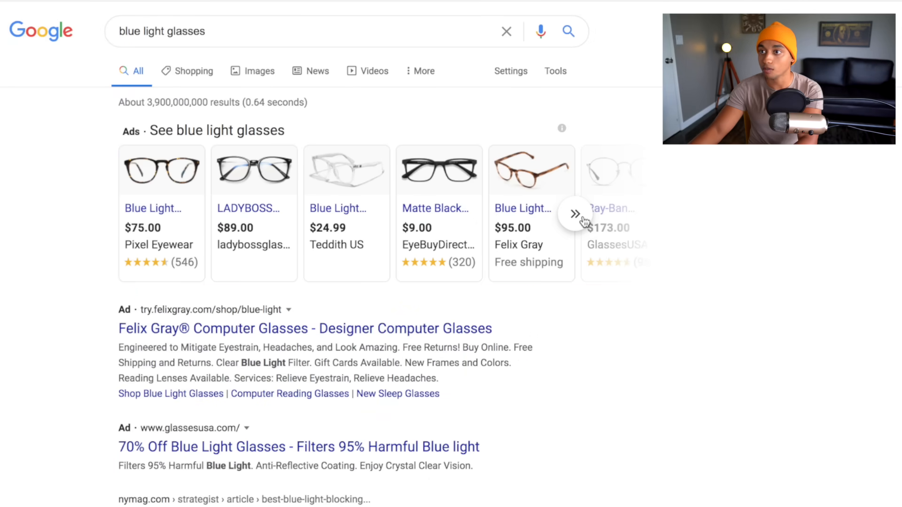
click(583, 220)
mouse_move(700, 258)
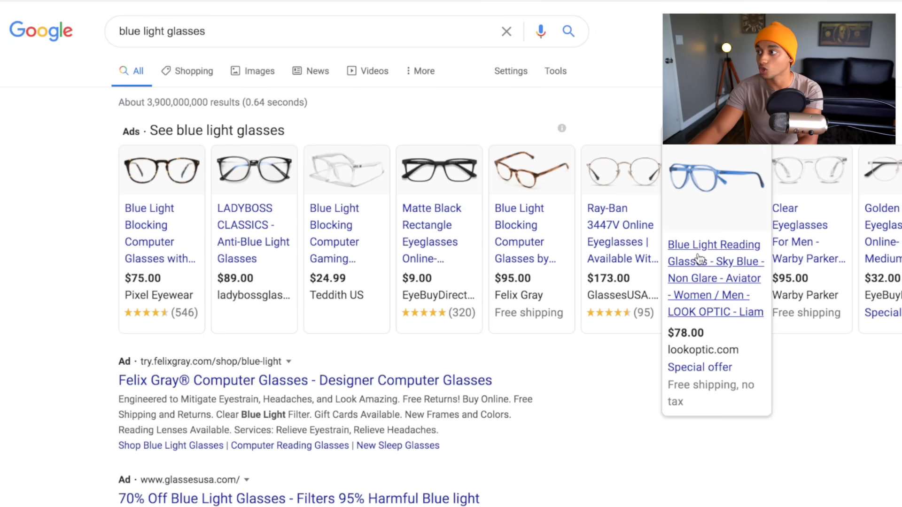
mouse_move(799, 254)
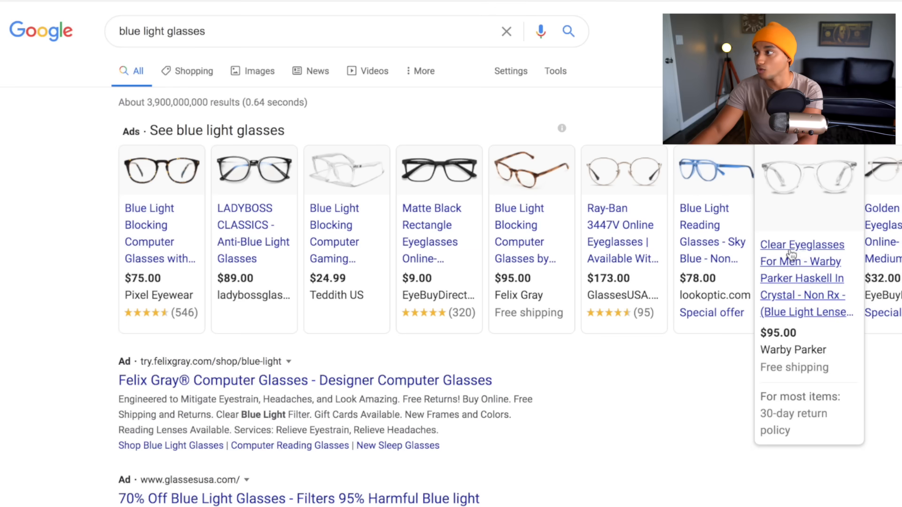
right_click(744, 252)
key(Escape)
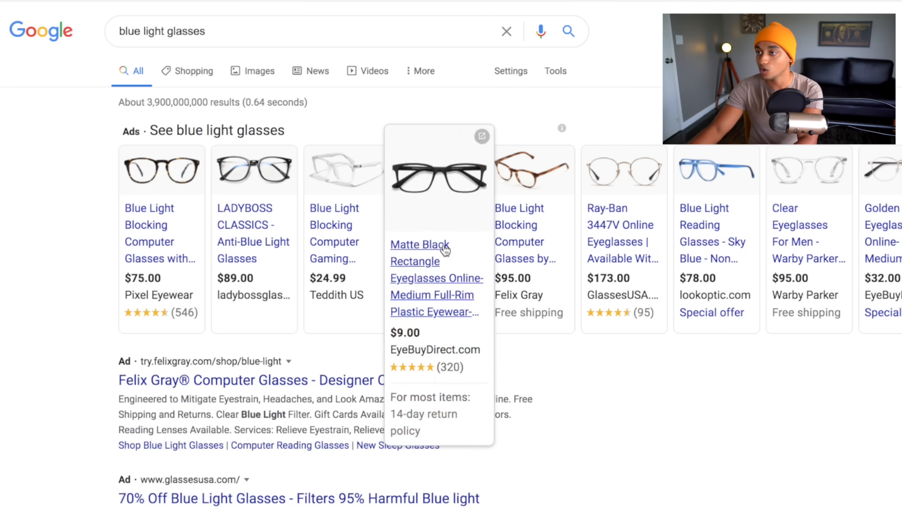
right_click(445, 250)
click(450, 245)
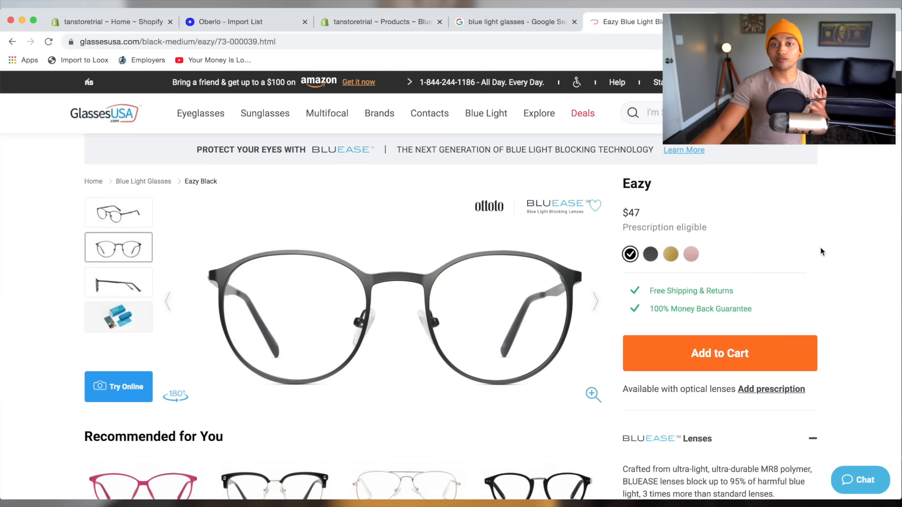
Select GlassesUSA's full BLUEASE lens description, including its feature bullets.
scroll(805, 260, down, 5)
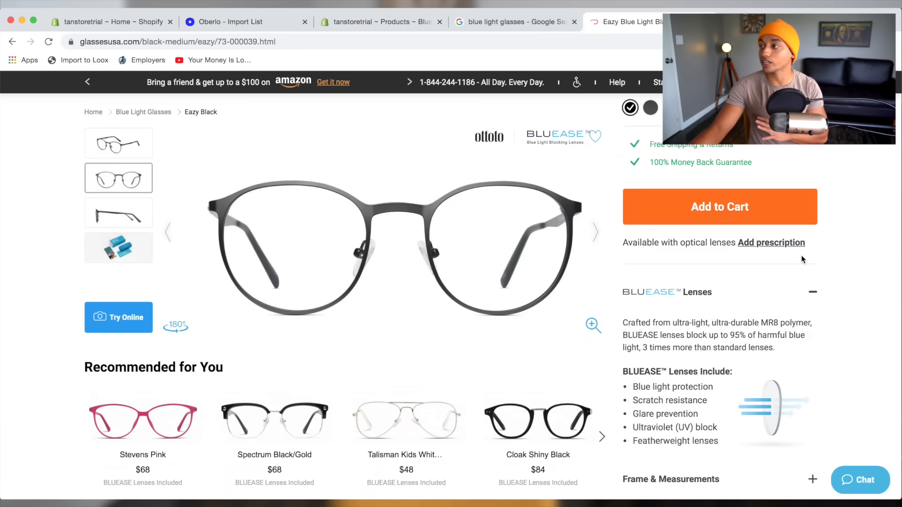
scroll(802, 259, down, 2)
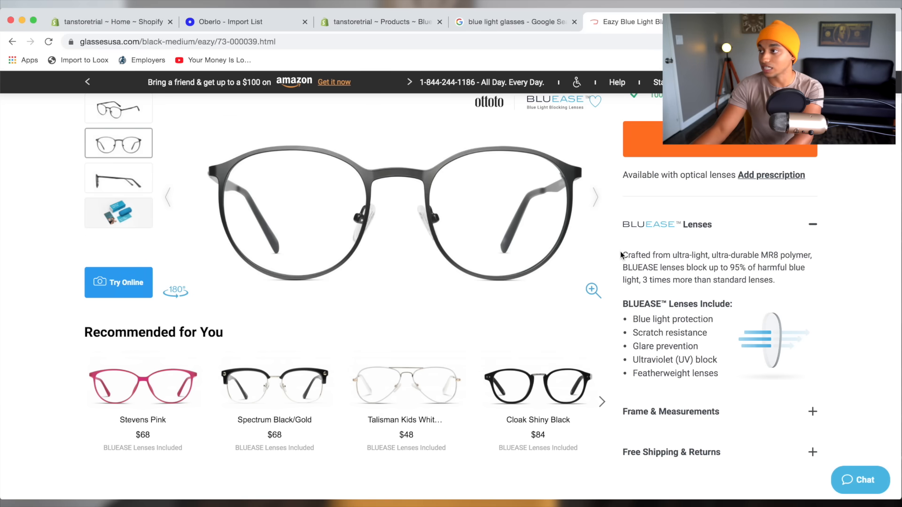
drag(620, 255, 701, 278)
drag(659, 333, 541, 276)
click(566, 248)
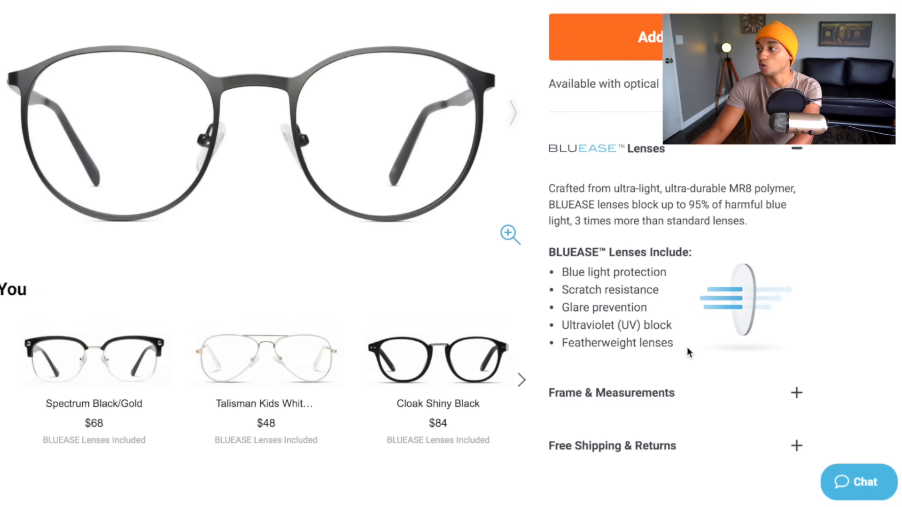
drag(679, 350, 549, 192)
key(super+c)
Paste the BLUEASE lens text into the Blue Light Glasses description and bold its heading and bullets.
click(484, 22)
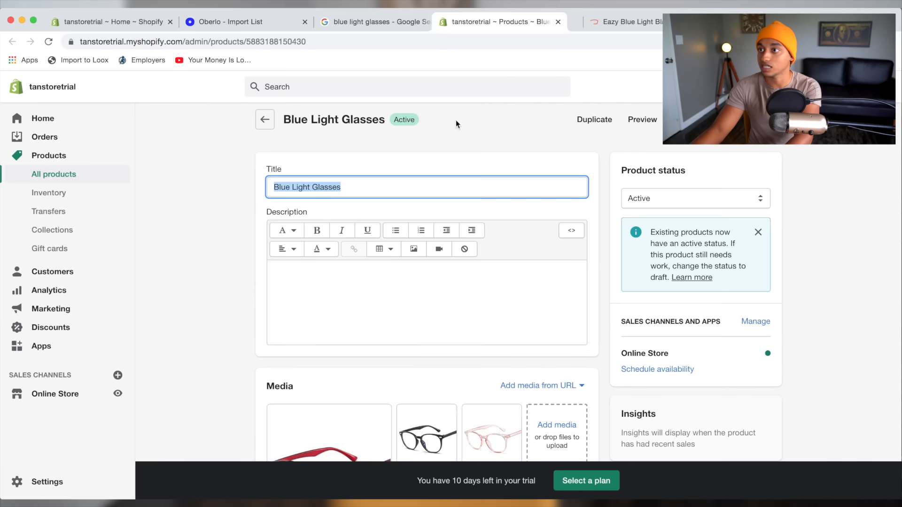
click(406, 279)
key(super+v)
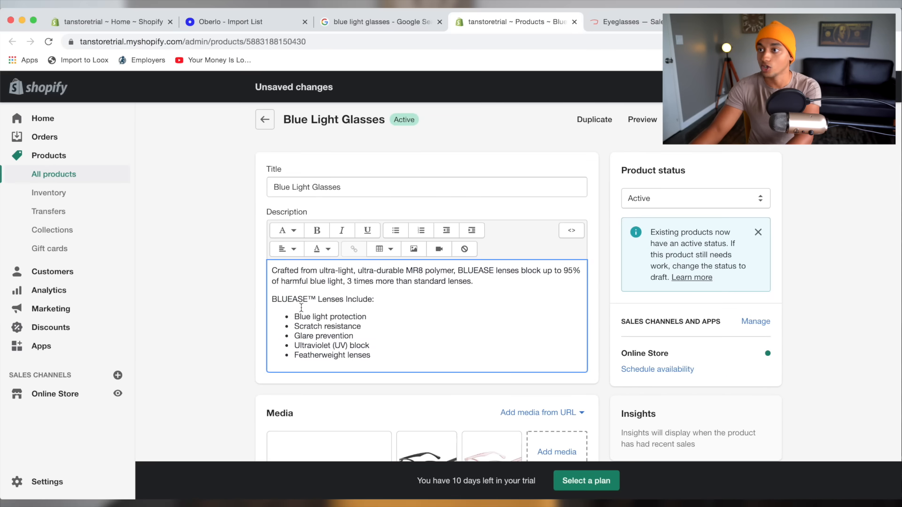
triple_click(301, 308)
click(403, 339)
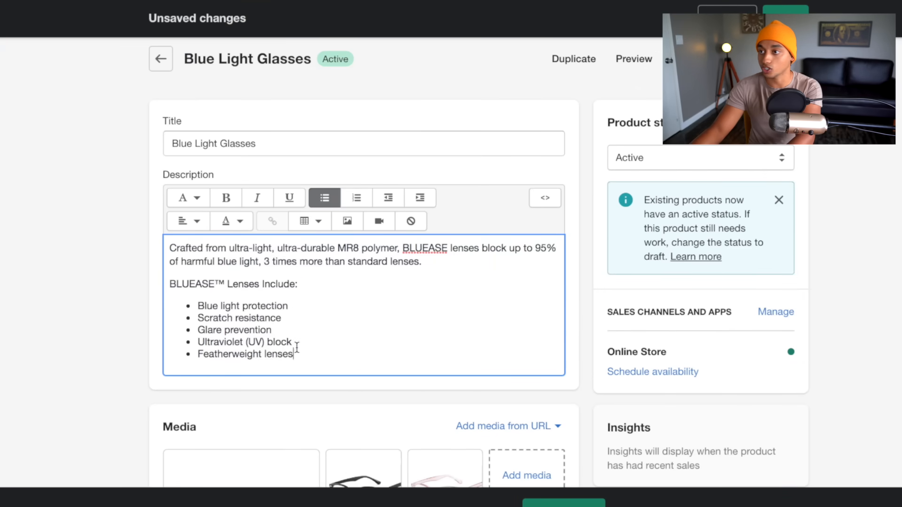
drag(296, 347, 189, 249)
click(294, 318)
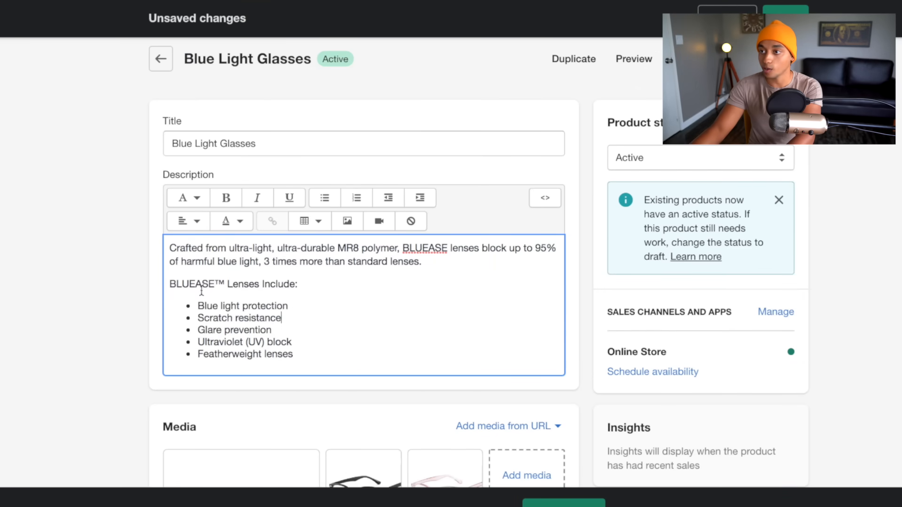
click(223, 199)
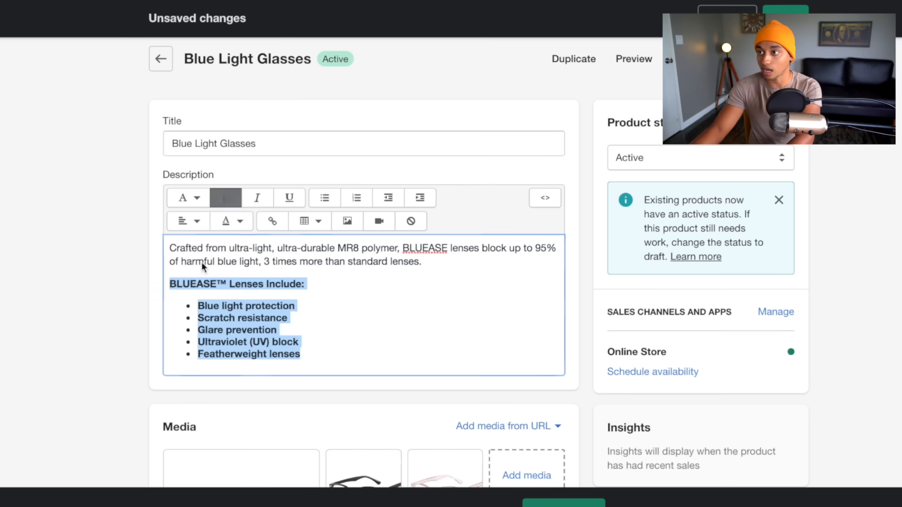
click(255, 303)
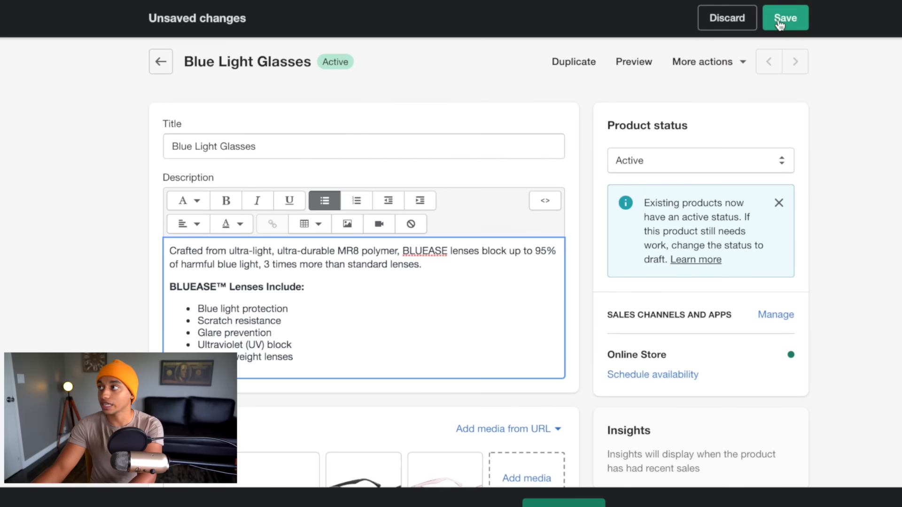
Save the product and check the description in the storefront preview.
click(780, 22)
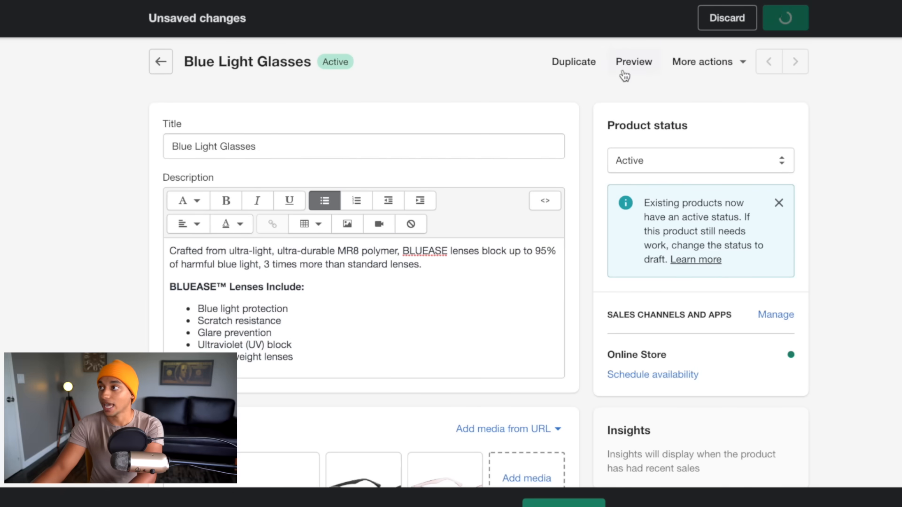
click(636, 65)
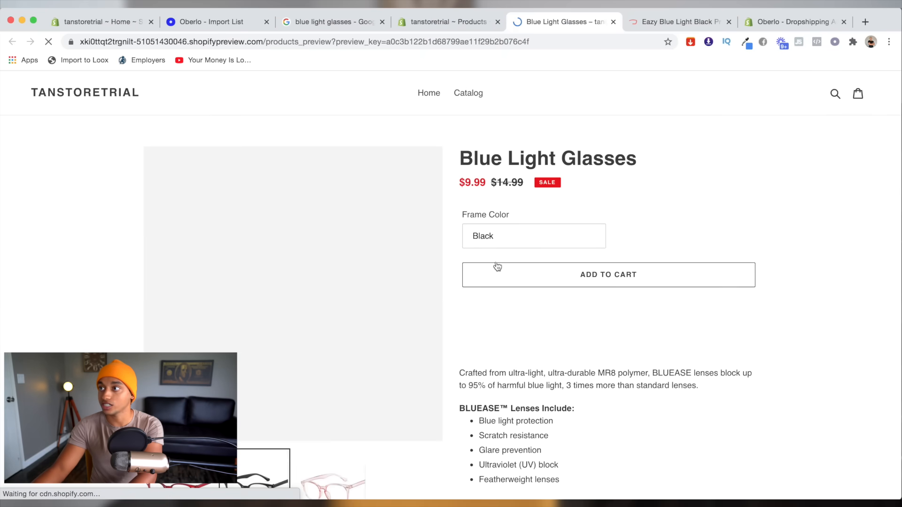
scroll(519, 362, down, 2)
scroll(521, 363, up, 2)
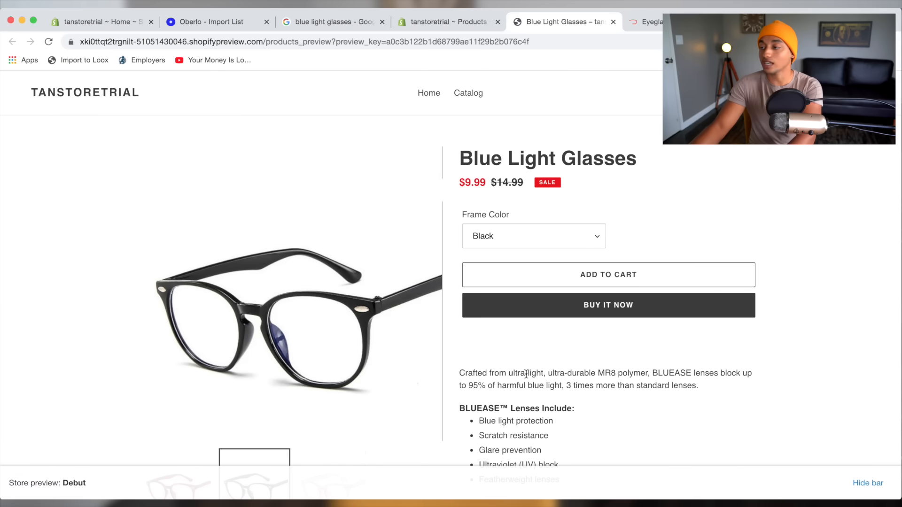
scroll(526, 374, down, 3)
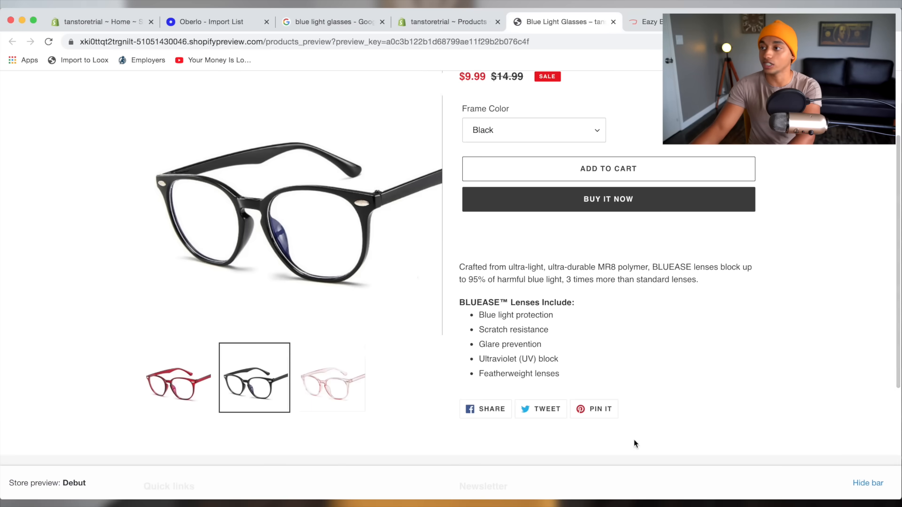
scroll(704, 390, down, 3)
scroll(543, 245, up, 6)
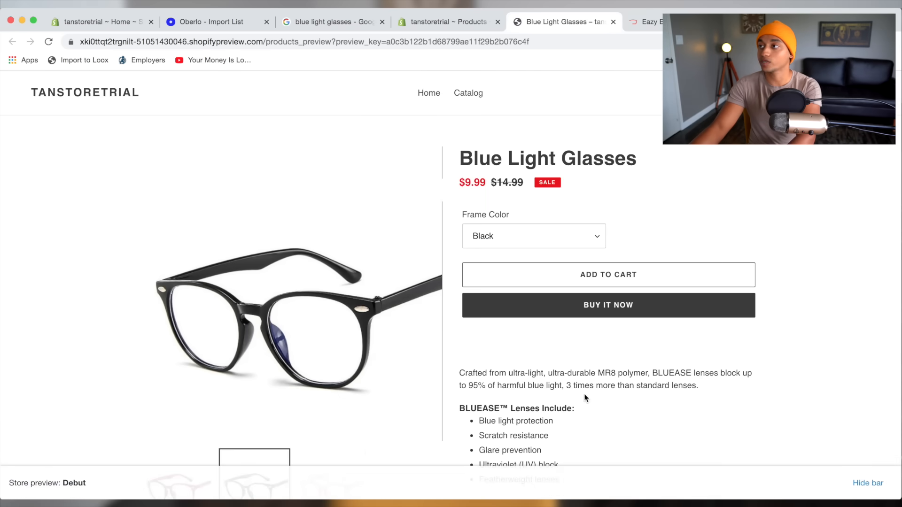
scroll(596, 405, down, 1)
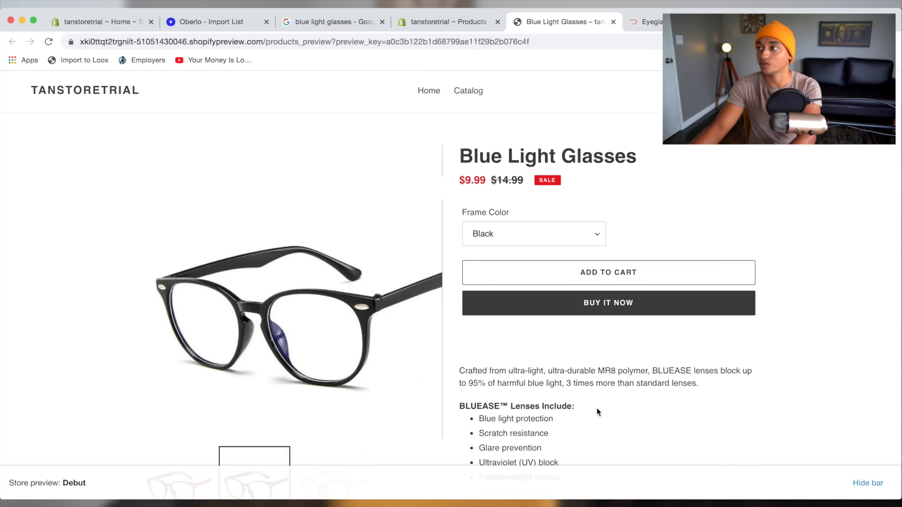
click(464, 27)
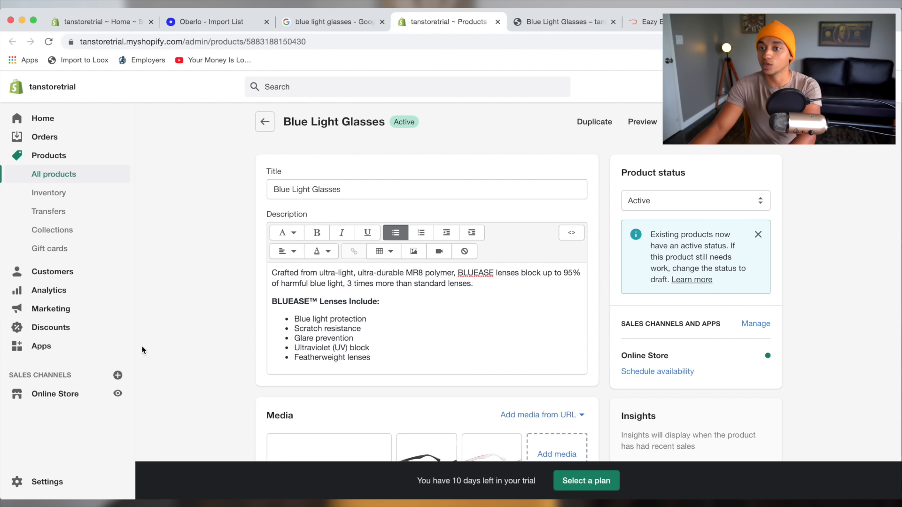
Confirm Debut is the current theme, then go to the Debutify free theme page.
click(36, 400)
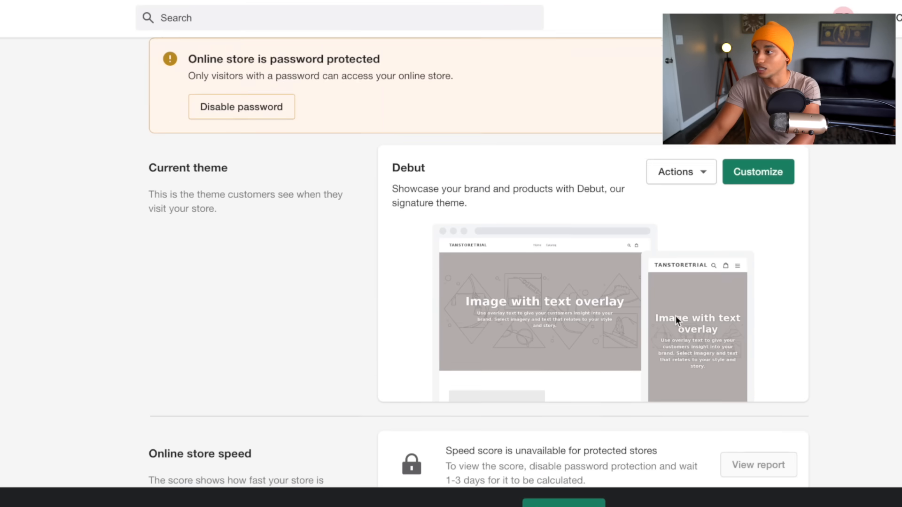
scroll(675, 316, down, 3)
scroll(449, 258, up, 3)
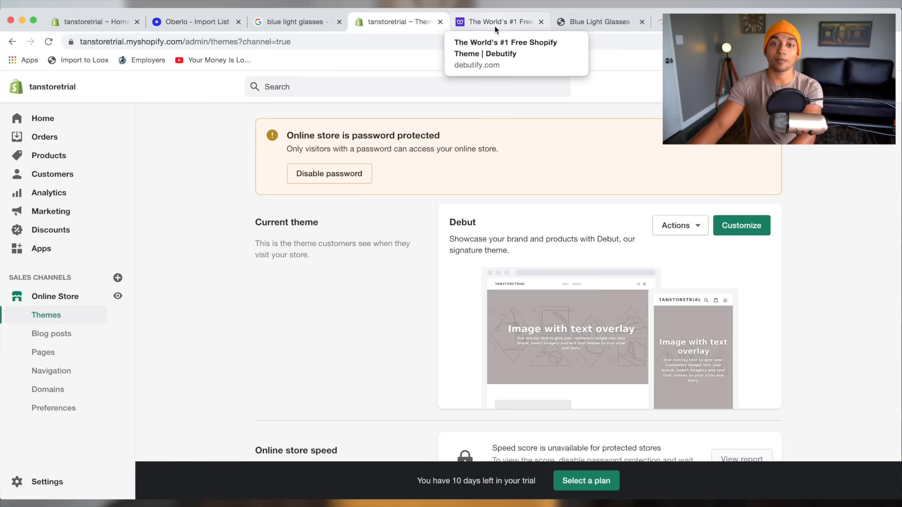
click(495, 23)
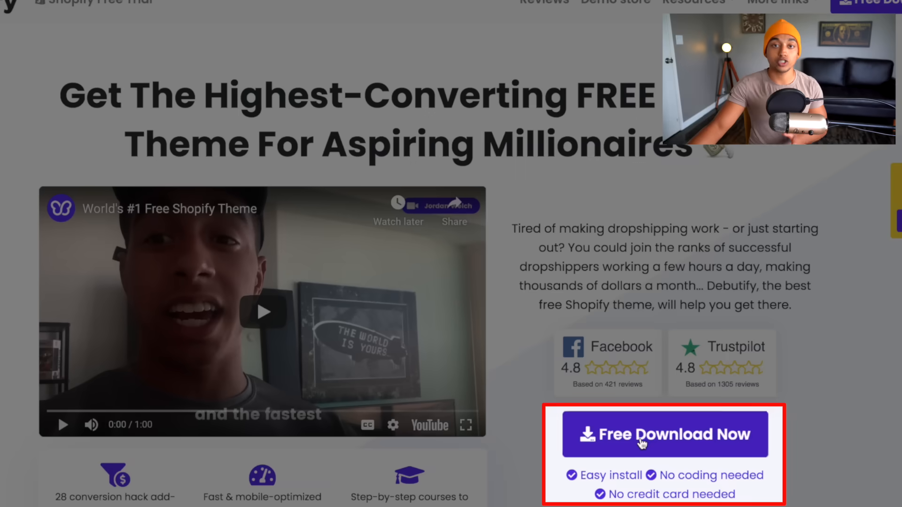
Request the free Debutify download using your name, email and the store's myshopify domain.
click(649, 433)
click(539, 209)
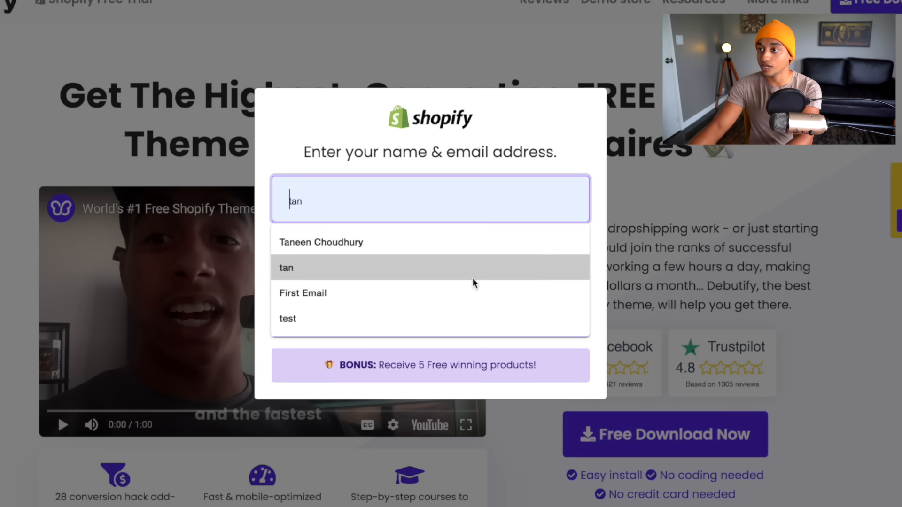
click(459, 271)
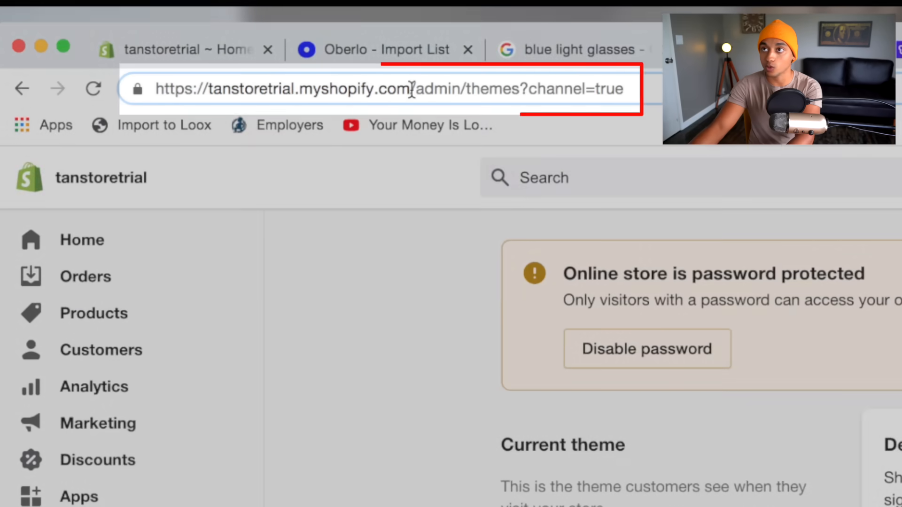
drag(210, 42, 147, 48)
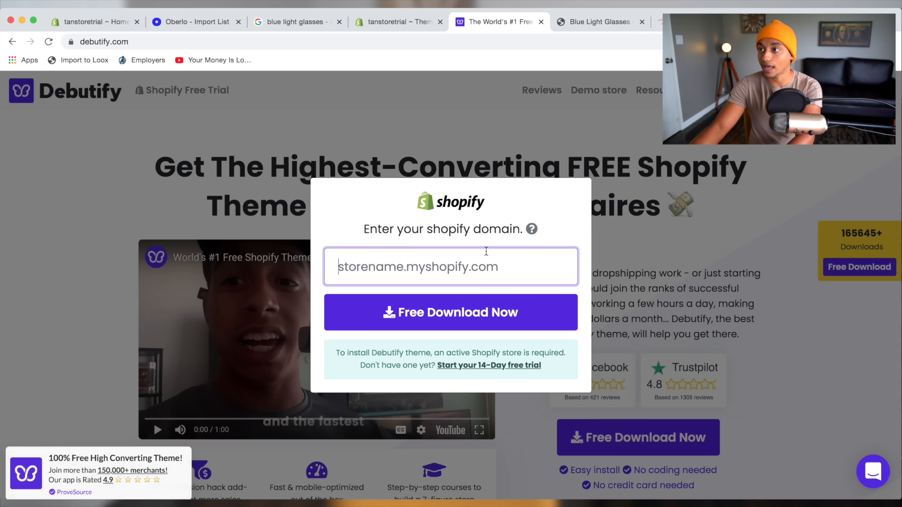
text(tanstoretrial.myshopify.com)
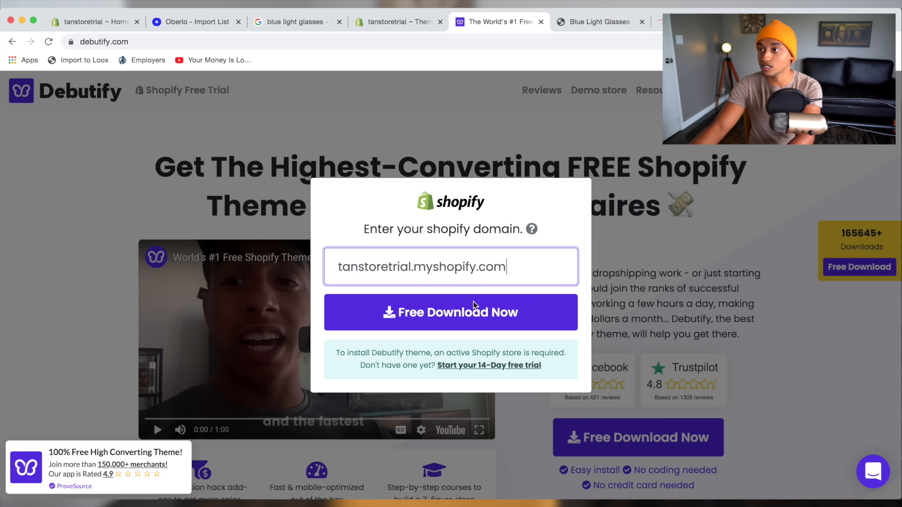
click(472, 310)
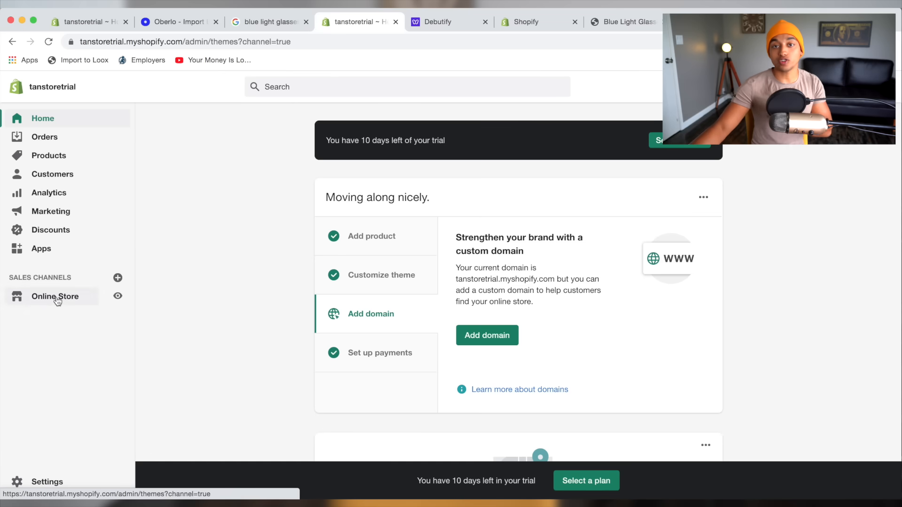
Publish Debutify 2.0.2 as the current theme, replacing Debut.
click(57, 301)
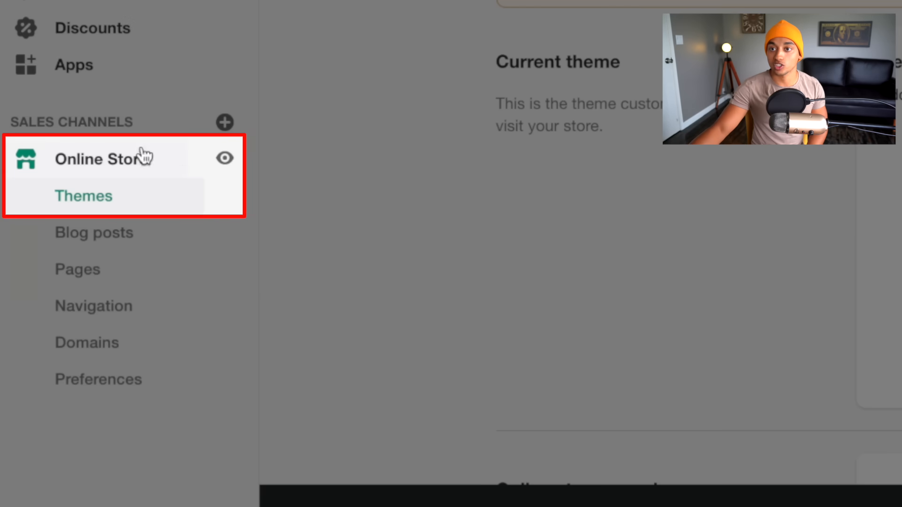
scroll(718, 306, down, 3)
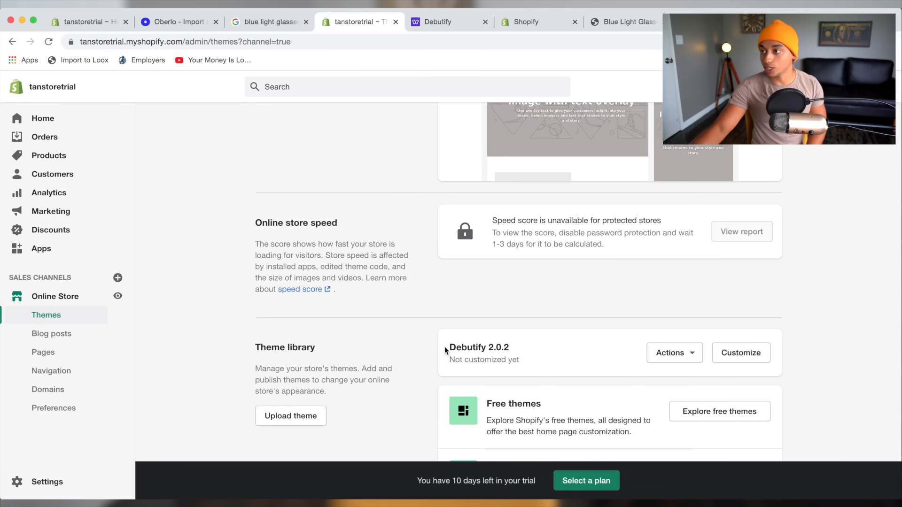
drag(445, 350, 513, 350)
click(534, 344)
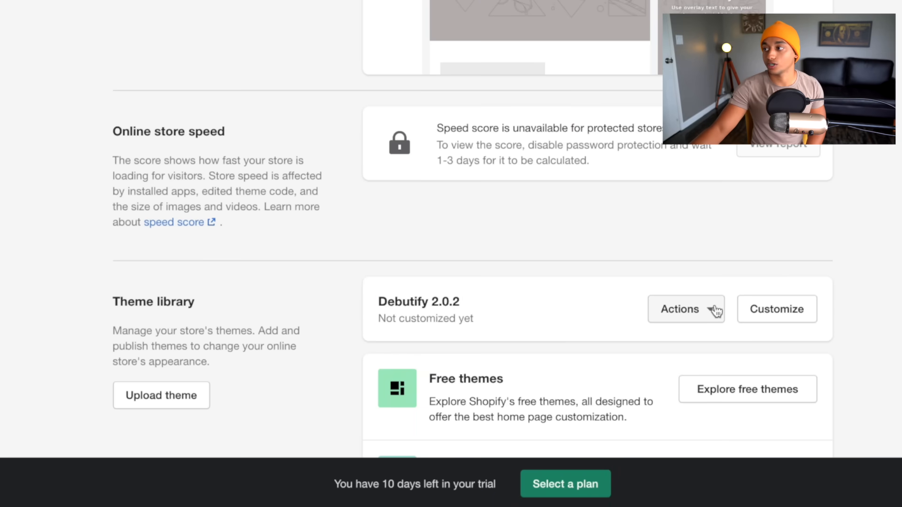
click(713, 310)
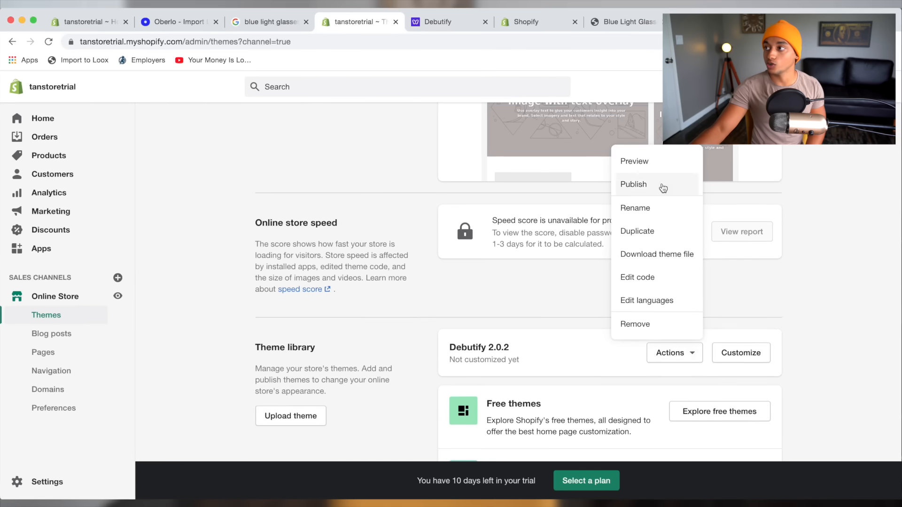
click(663, 188)
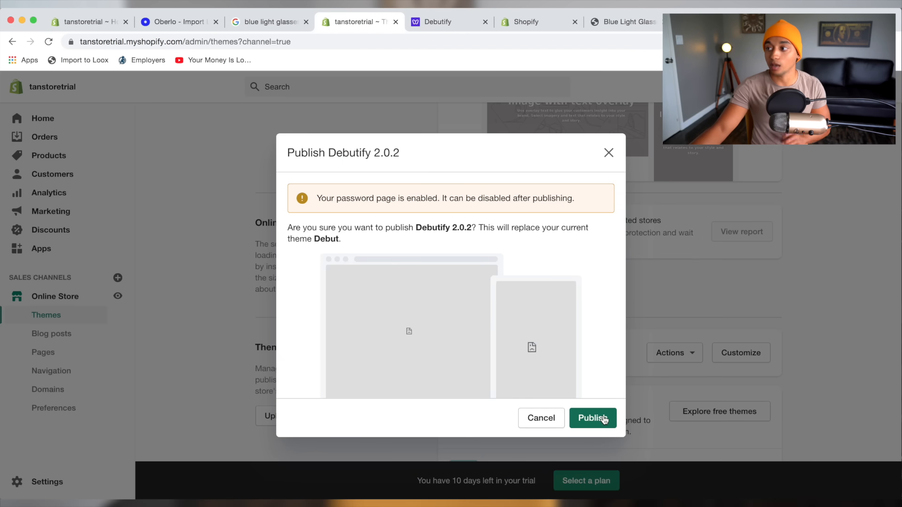
click(600, 419)
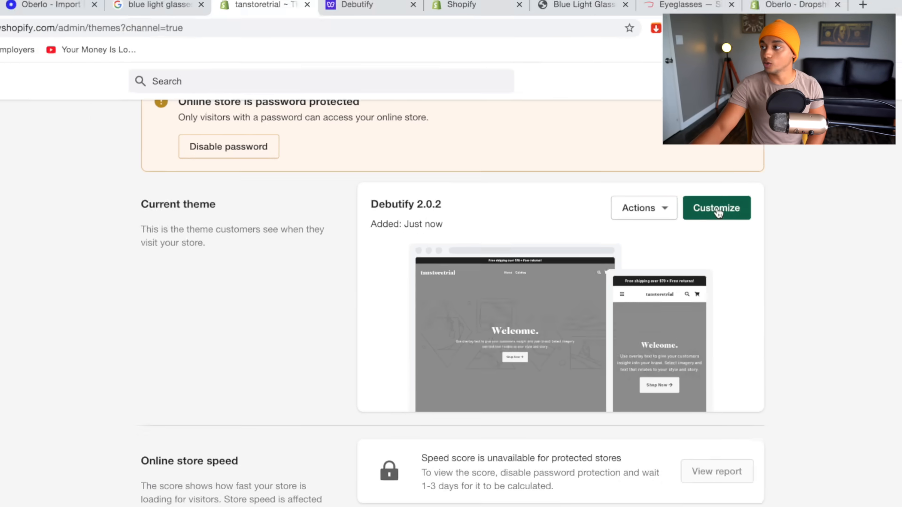
Customize the Debutify theme and preview its home page in mobile layout.
click(717, 210)
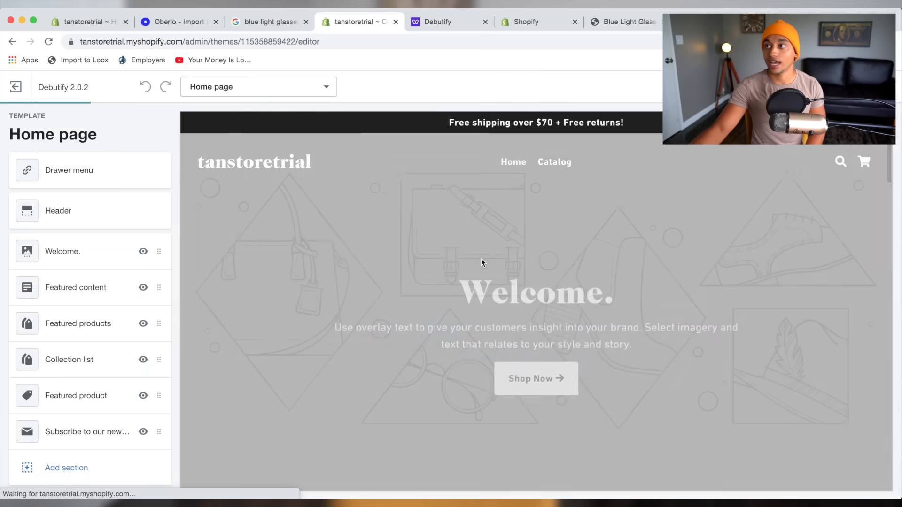
scroll(540, 246, down, 6)
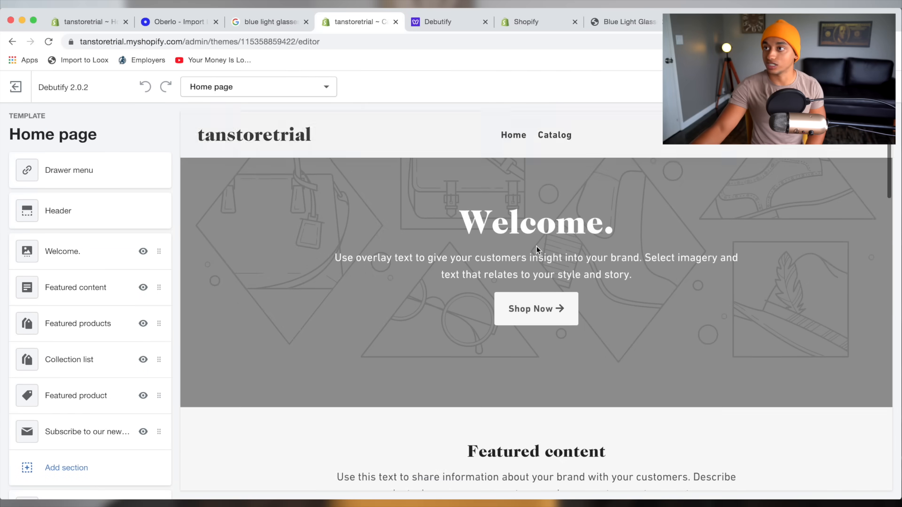
scroll(533, 244, up, 3)
scroll(528, 241, up, 3)
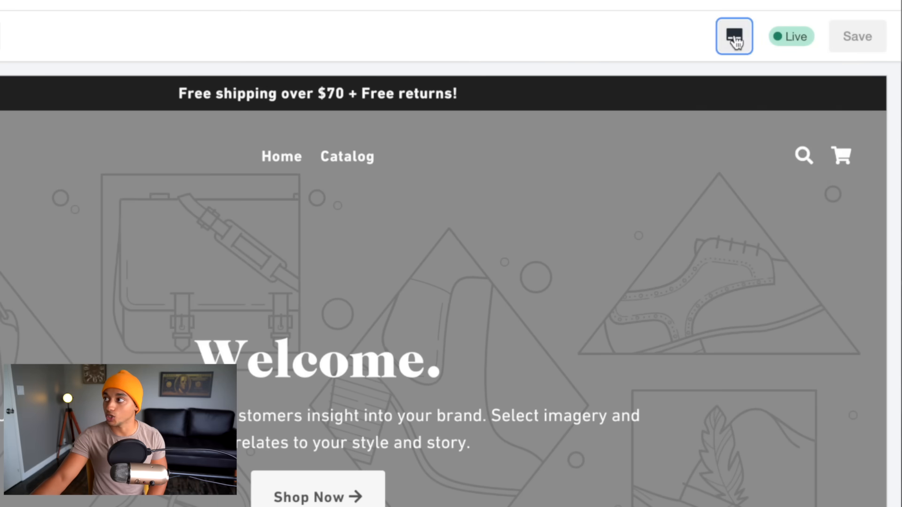
click(797, 86)
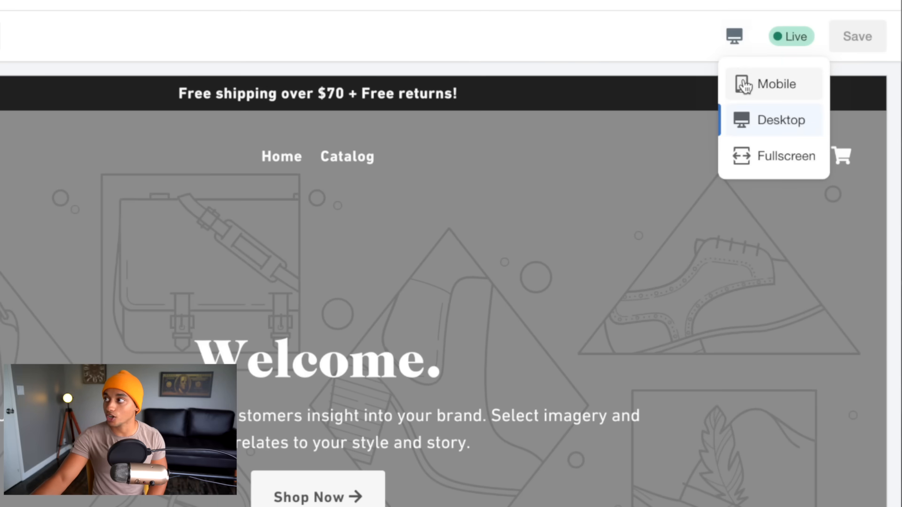
click(744, 84)
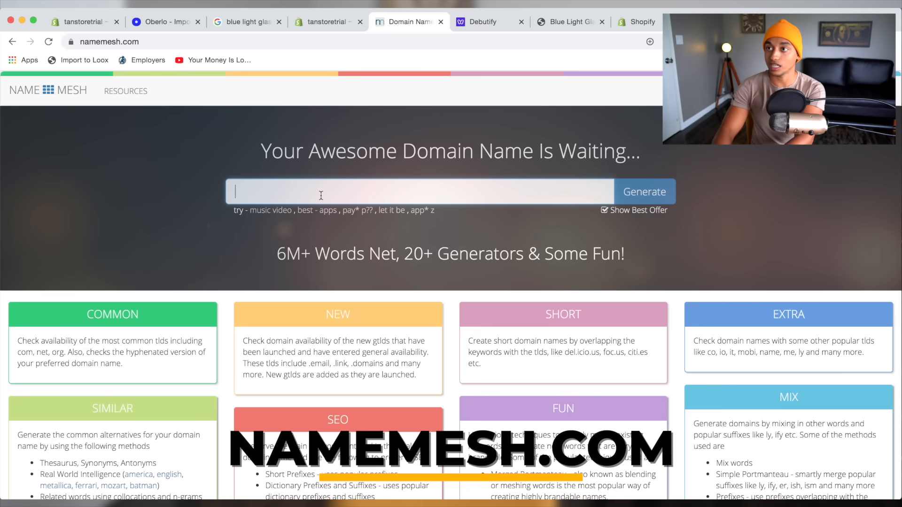
Generate NameMesh domain ideas for 'blue light glasses' and scroll through the suggestion lists.
text(blue light glasses)
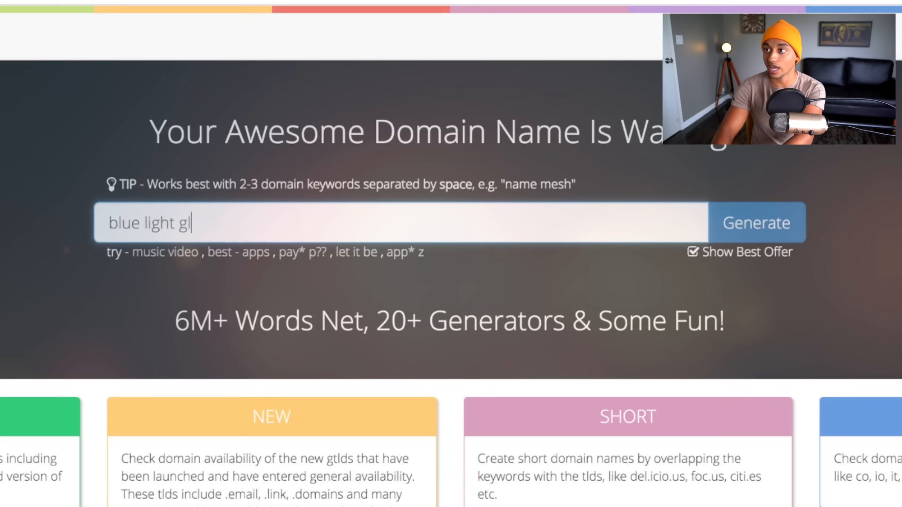
click(771, 235)
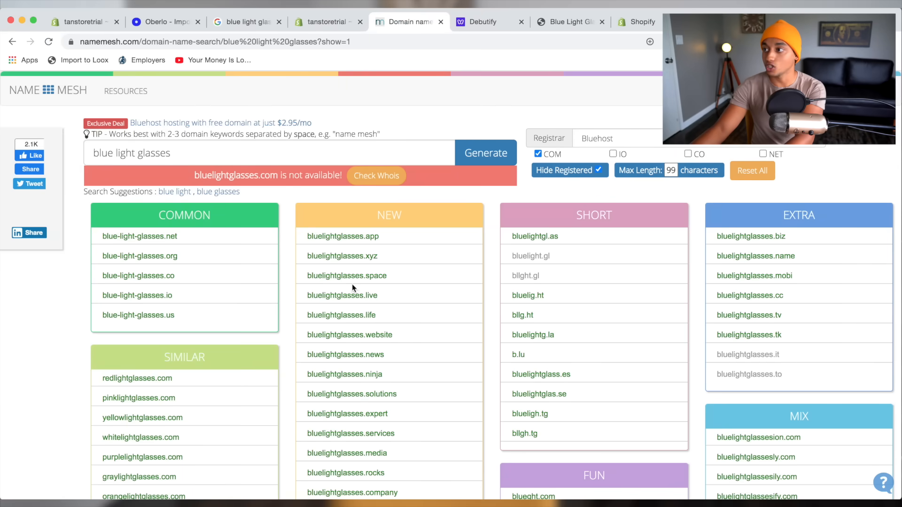
scroll(357, 279, down, 3)
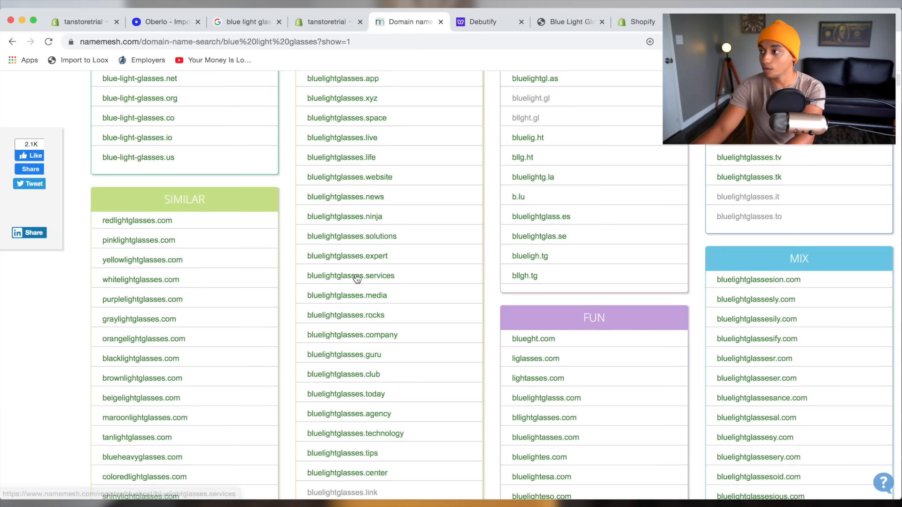
scroll(357, 279, down, 2)
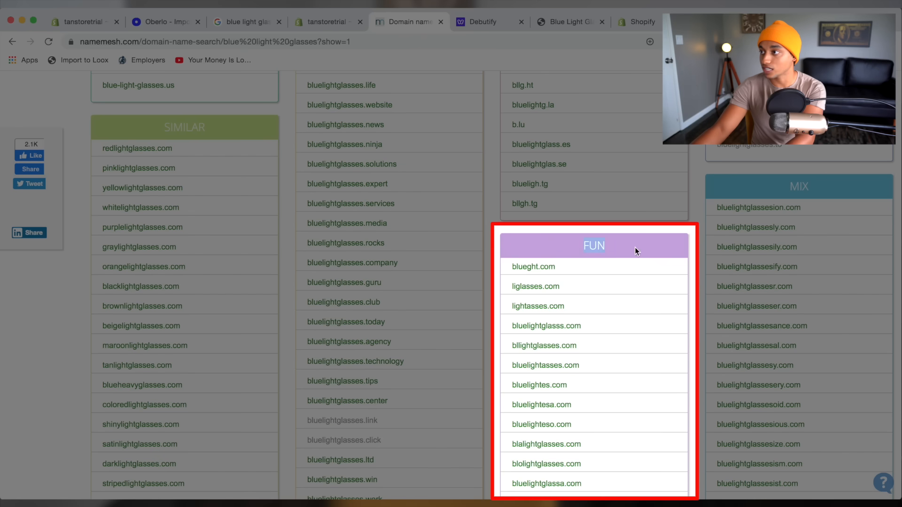
click(614, 244)
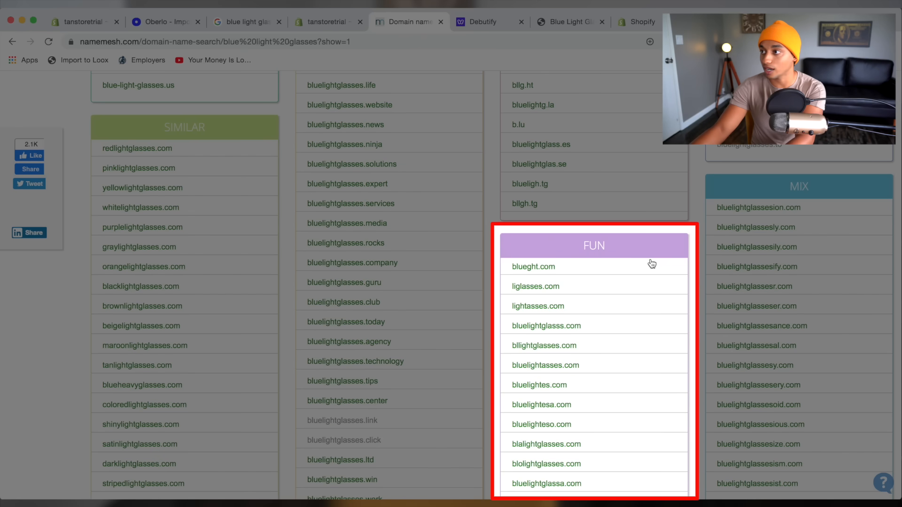
scroll(638, 254, down, 3)
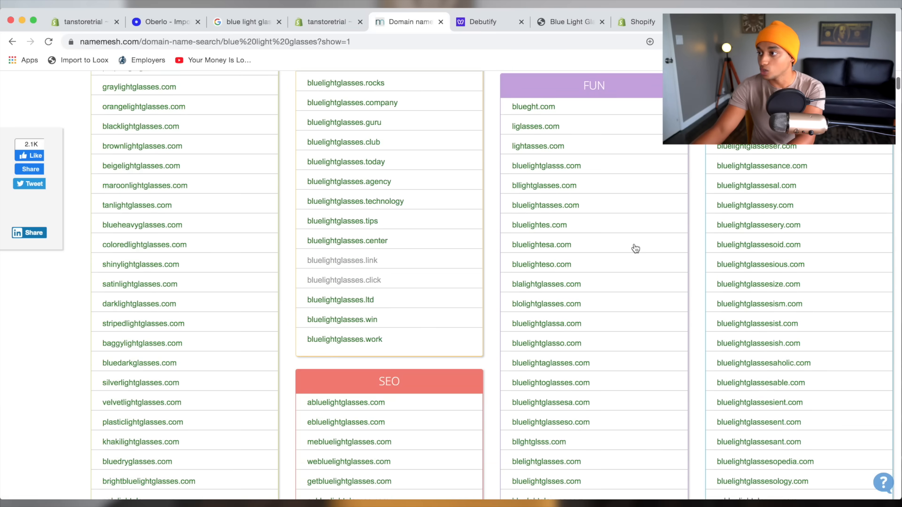
scroll(635, 249, down, 4)
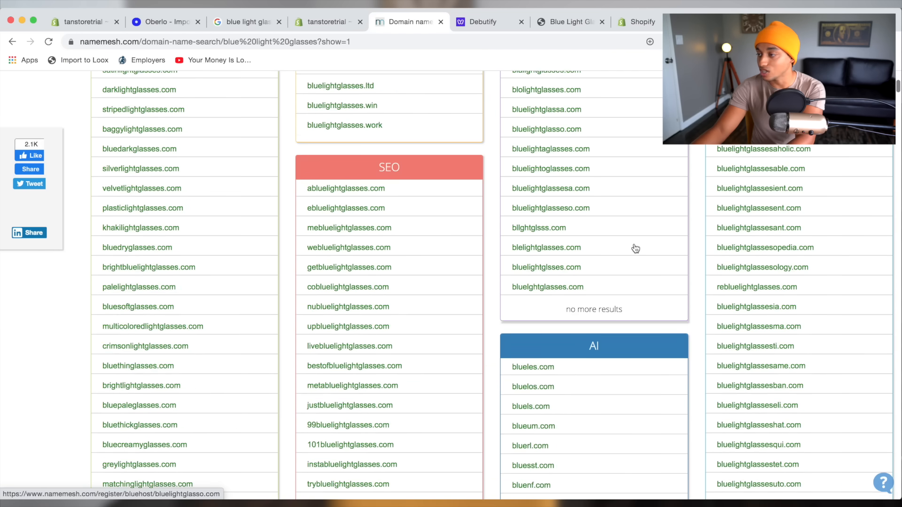
scroll(636, 249, down, 1)
scroll(565, 256, down, 2)
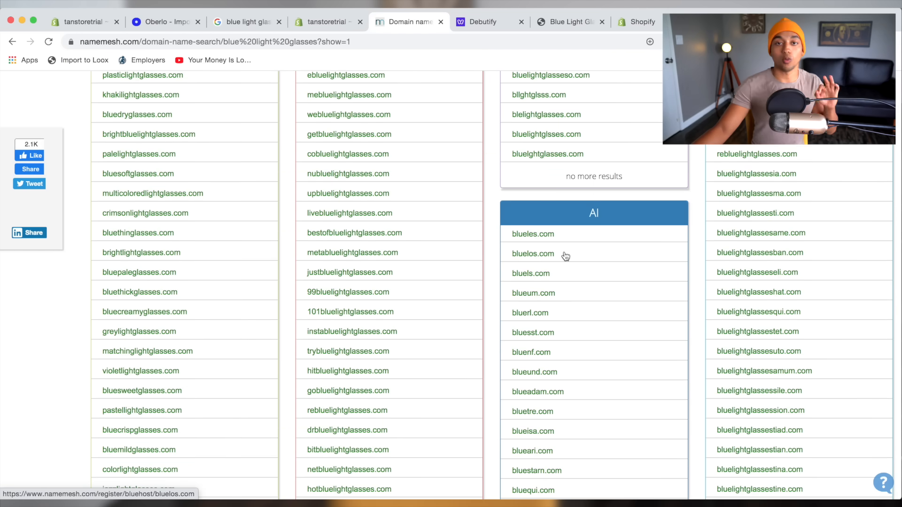
scroll(573, 292, down, 1)
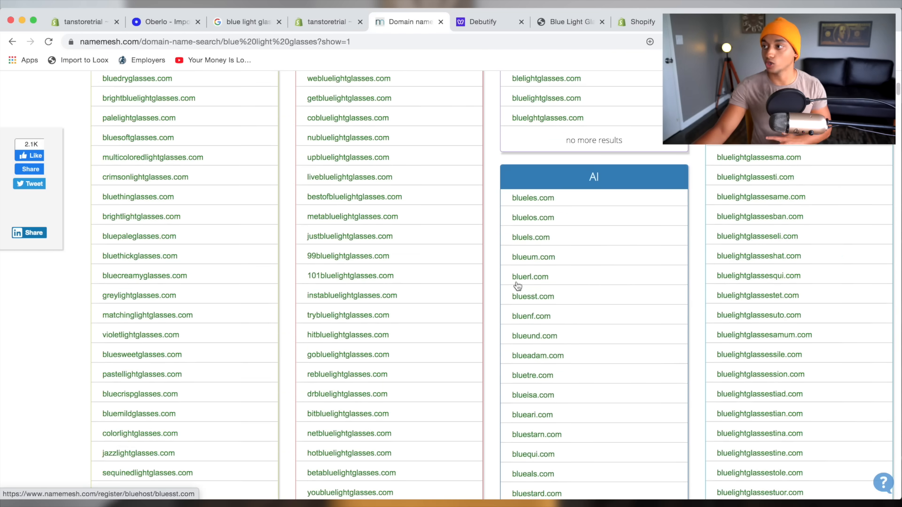
scroll(563, 320, down, 1)
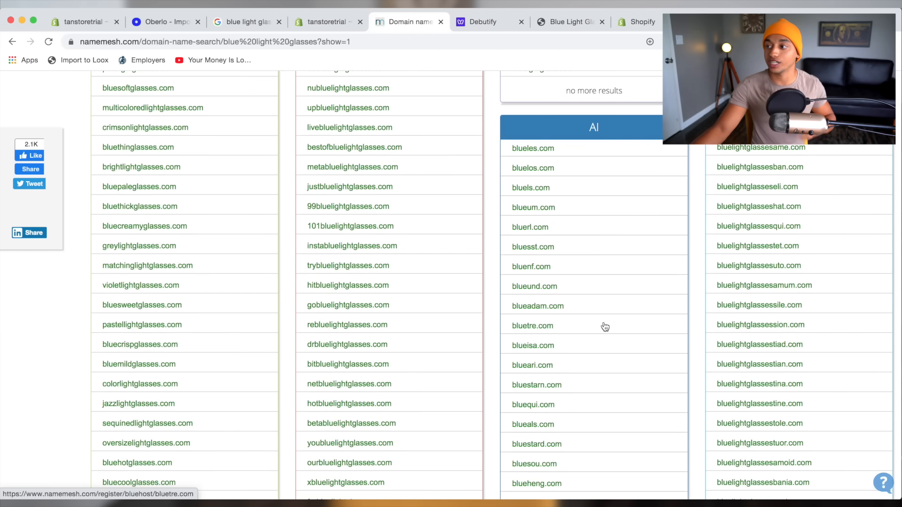
scroll(599, 346, down, 1)
scroll(523, 351, down, 2)
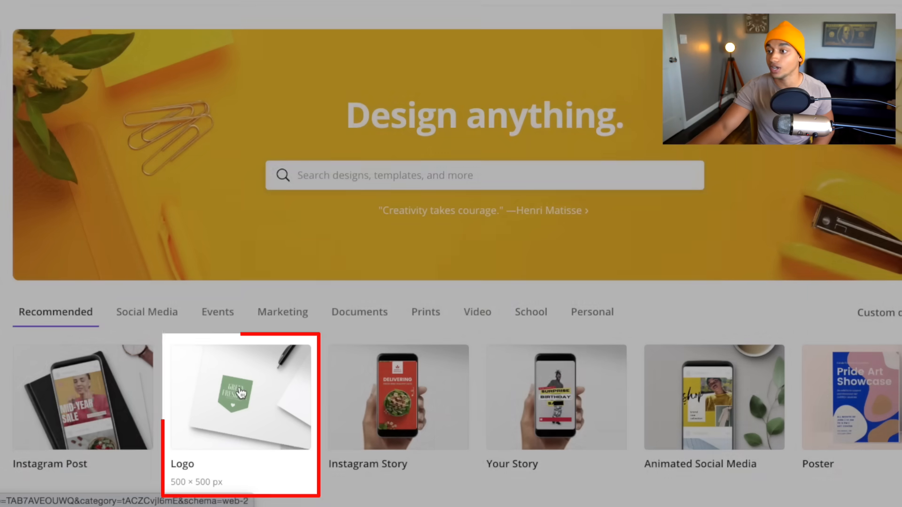
Start a new 500 × 500 Canva logo design and browse its templates.
click(201, 377)
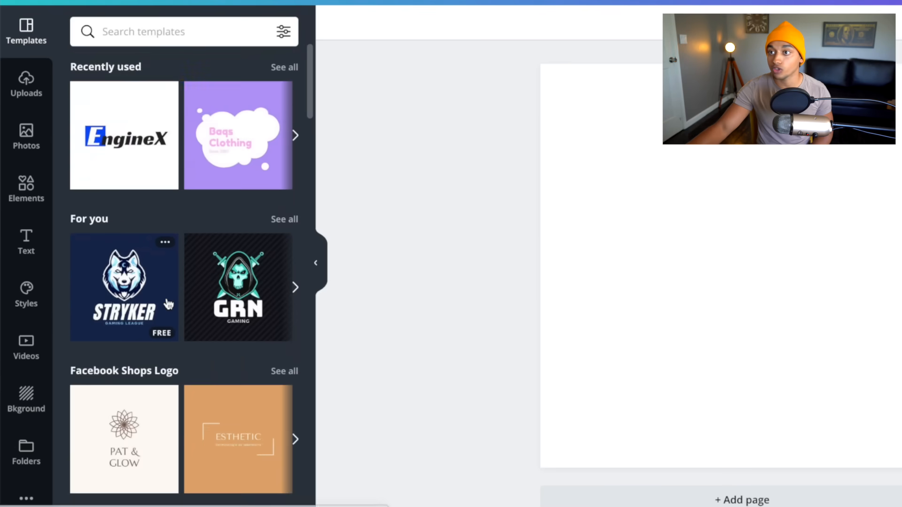
scroll(130, 332, down, 2)
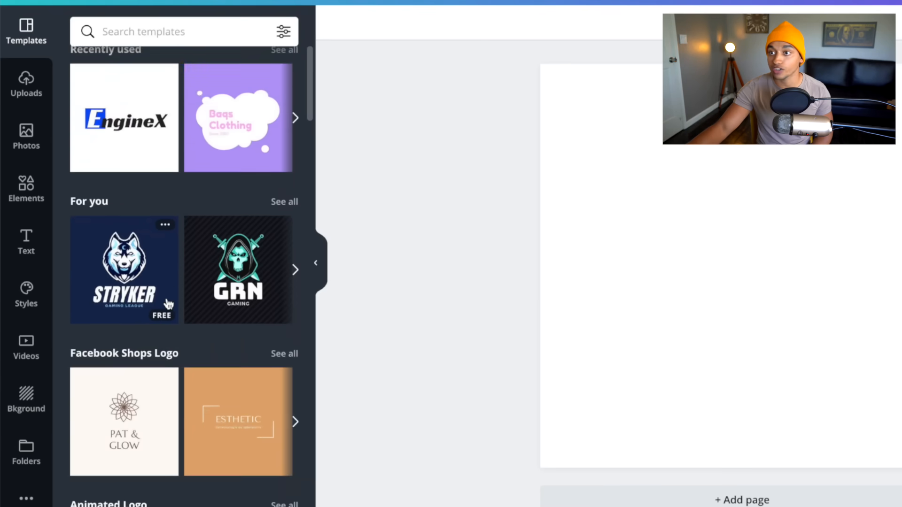
scroll(168, 304, down, 4)
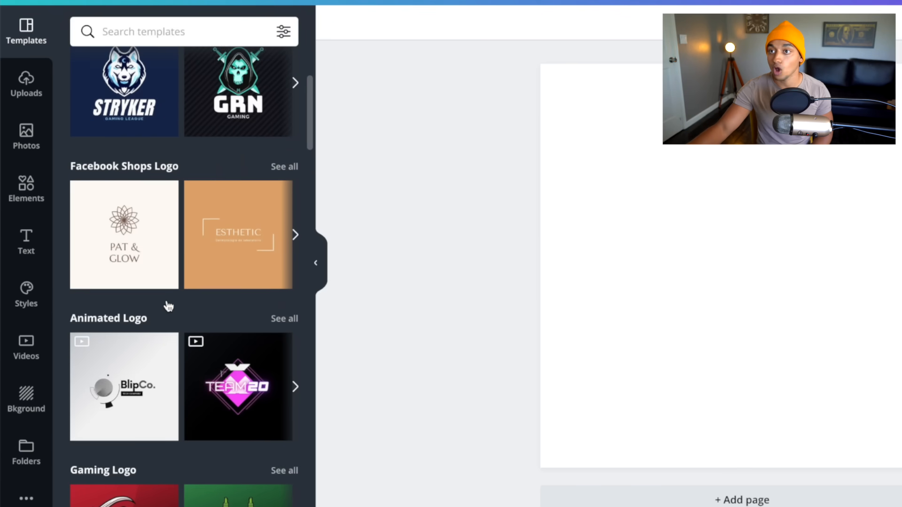
scroll(168, 306, down, 2)
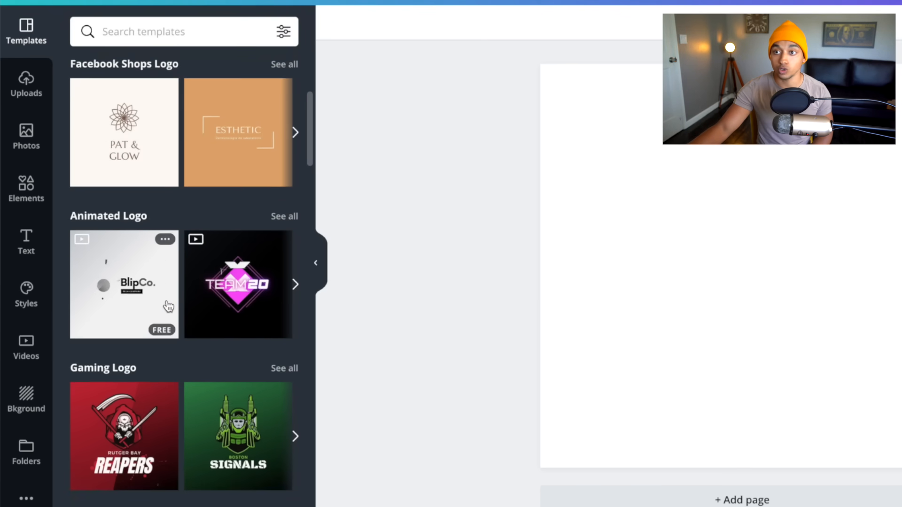
scroll(170, 316, down, 5)
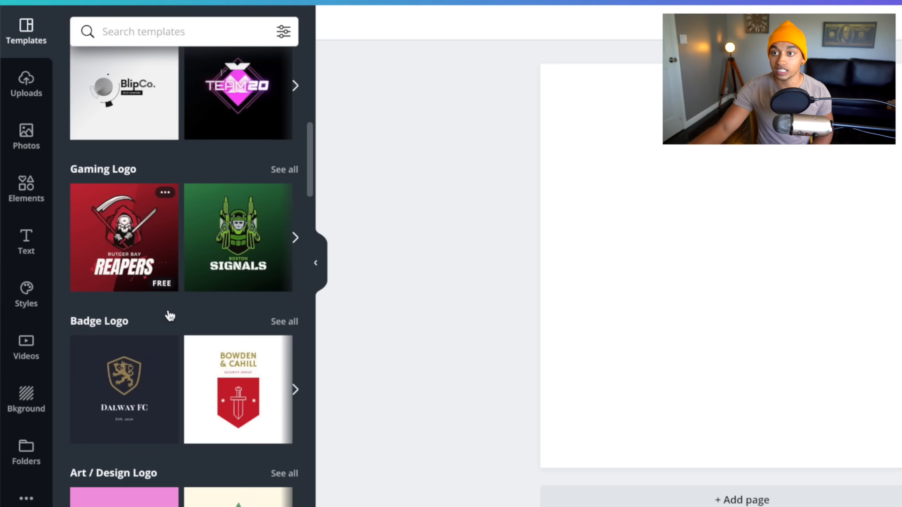
scroll(170, 316, down, 3)
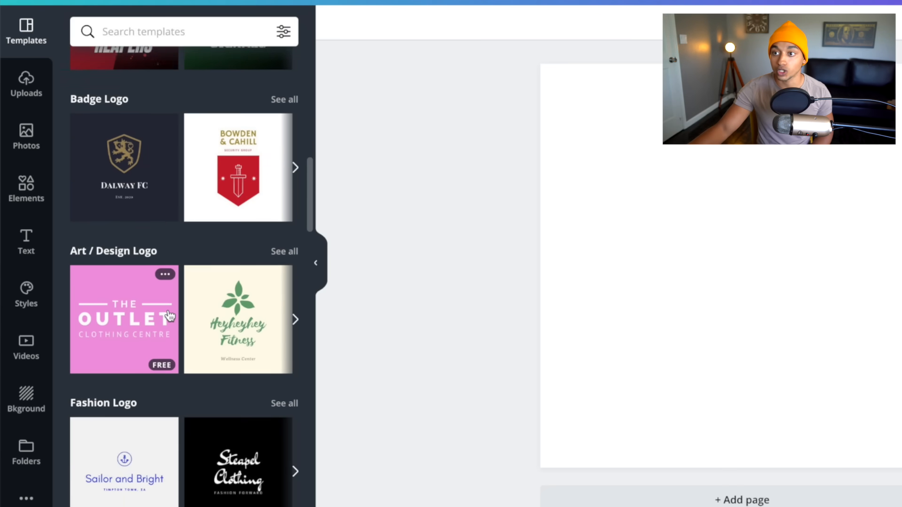
scroll(171, 191, down, 1)
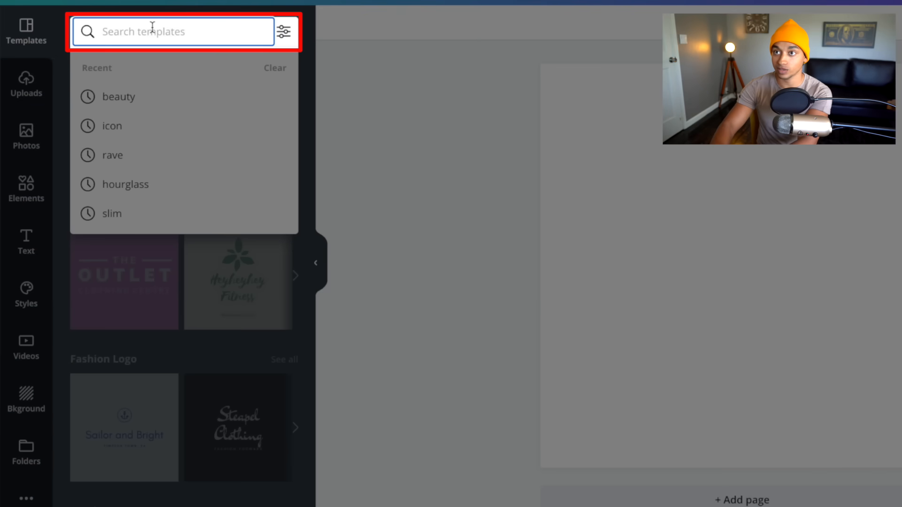
Search templates for 'glasses' and apply the orange eye-spy template.
text(glasses)
key(Return)
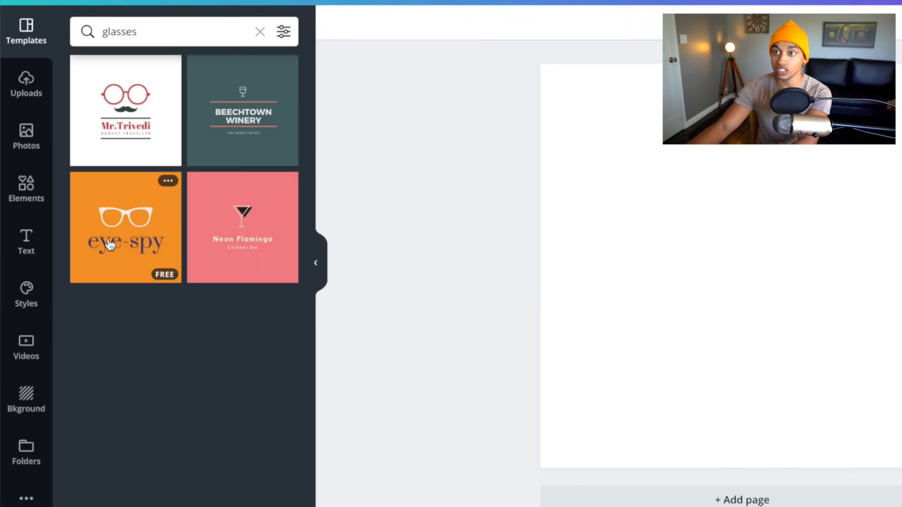
click(109, 245)
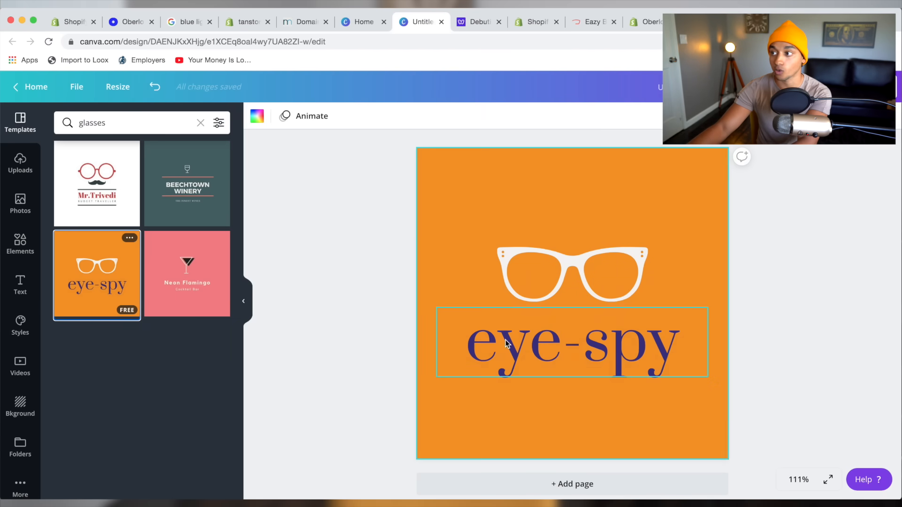
Replace the logo wording with BLUE LIGHT in Lastica at size 56.
double_click(506, 343)
click(436, 302)
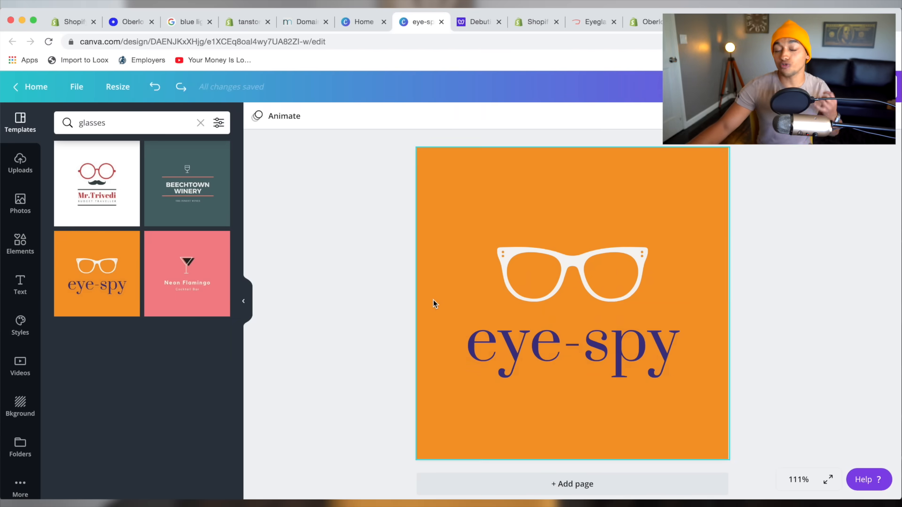
double_click(492, 333)
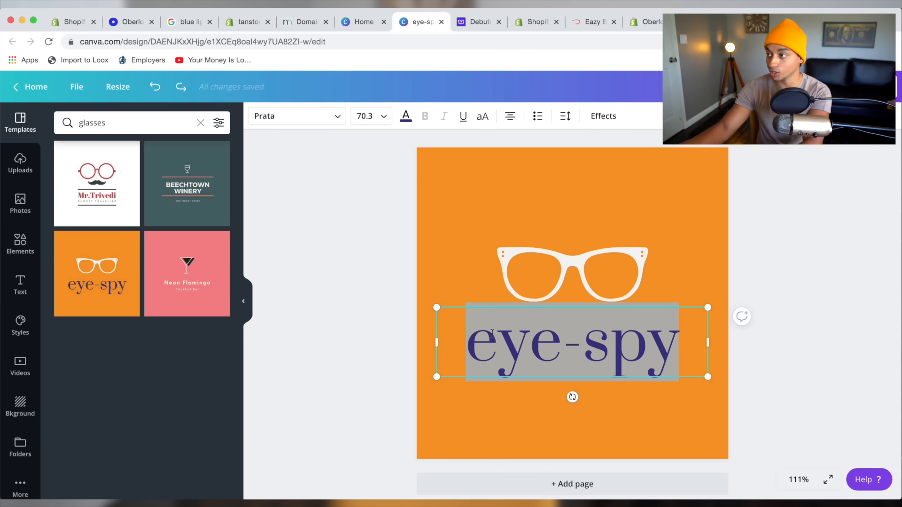
text(BLUE LIGHT)
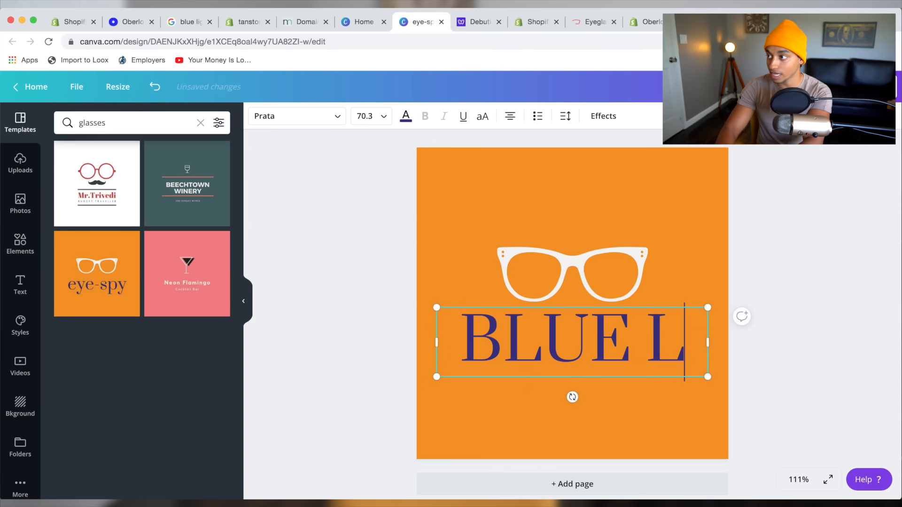
click(301, 113)
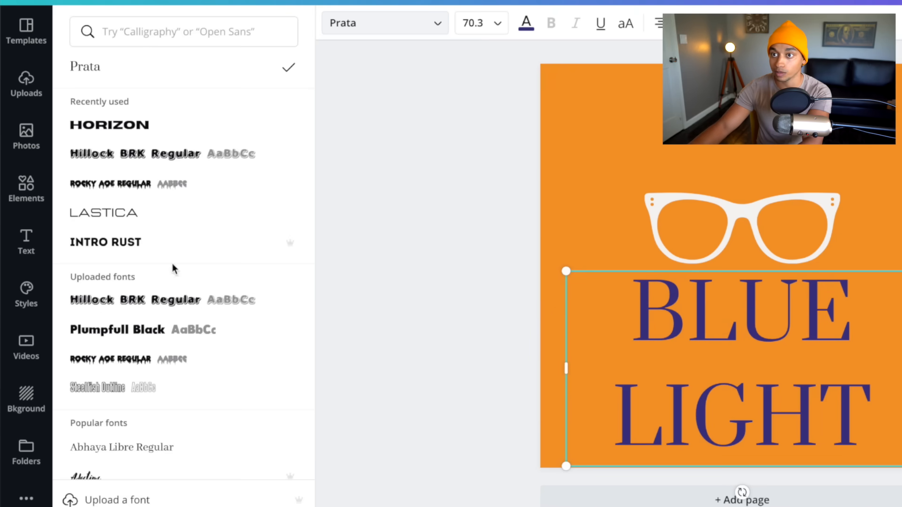
click(136, 220)
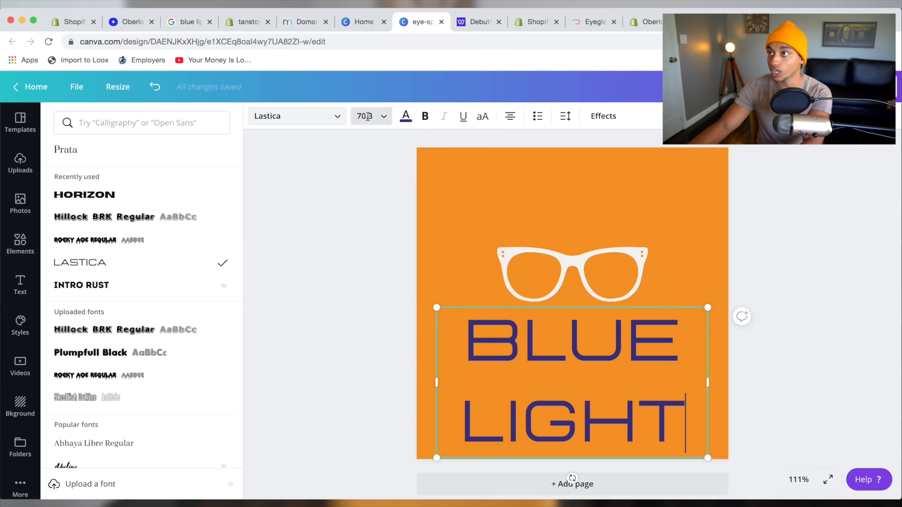
click(368, 116)
scroll(382, 277, down, 5)
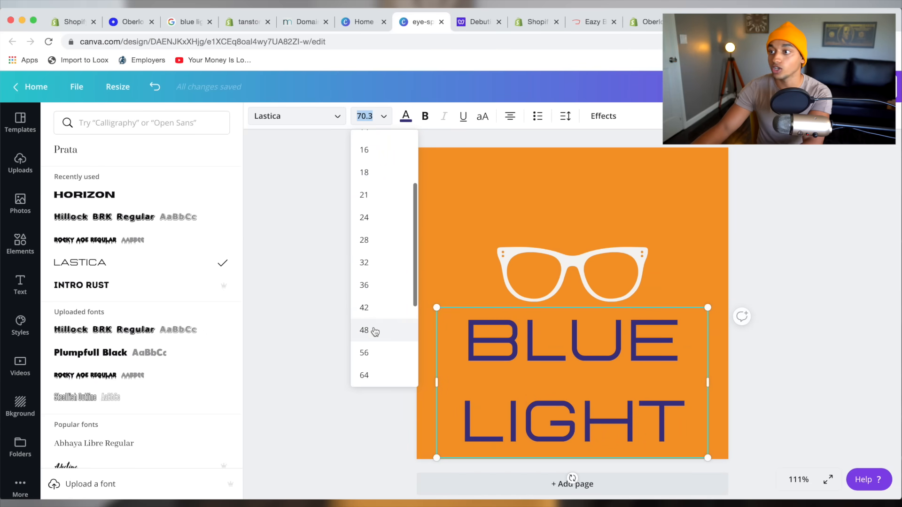
click(371, 352)
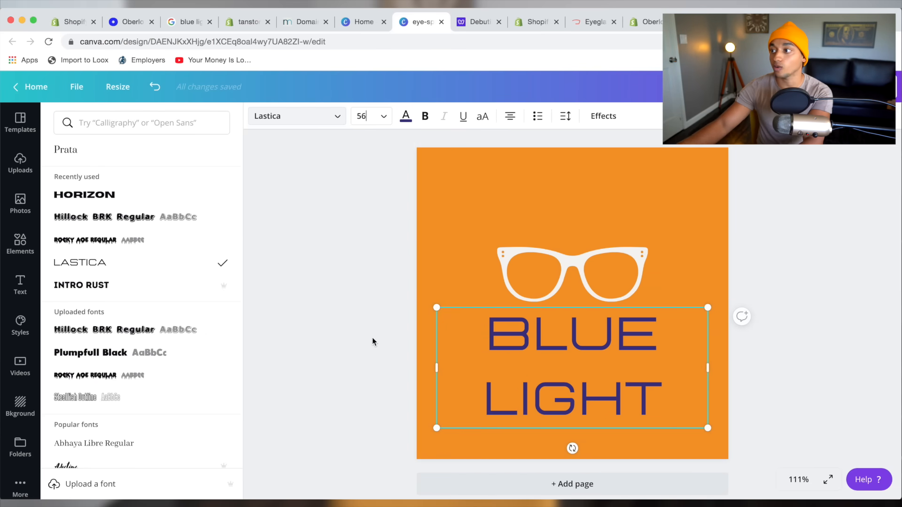
Recolour the glasses illustration navy.
click(585, 259)
click(263, 119)
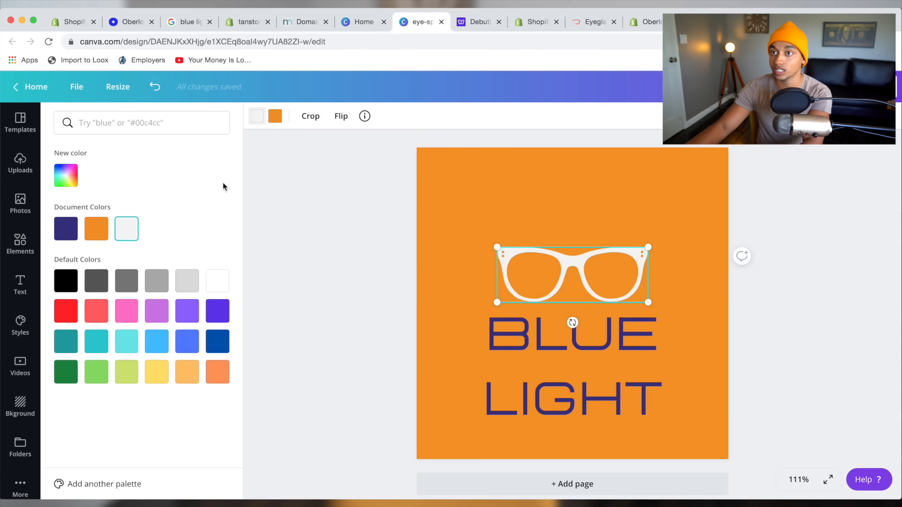
click(60, 228)
click(467, 255)
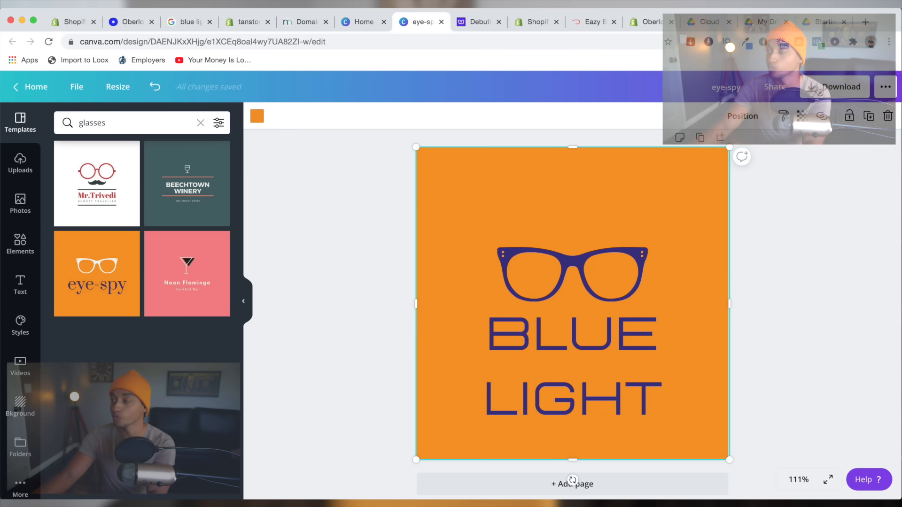
Download the logo as a PNG with a transparent background.
click(834, 86)
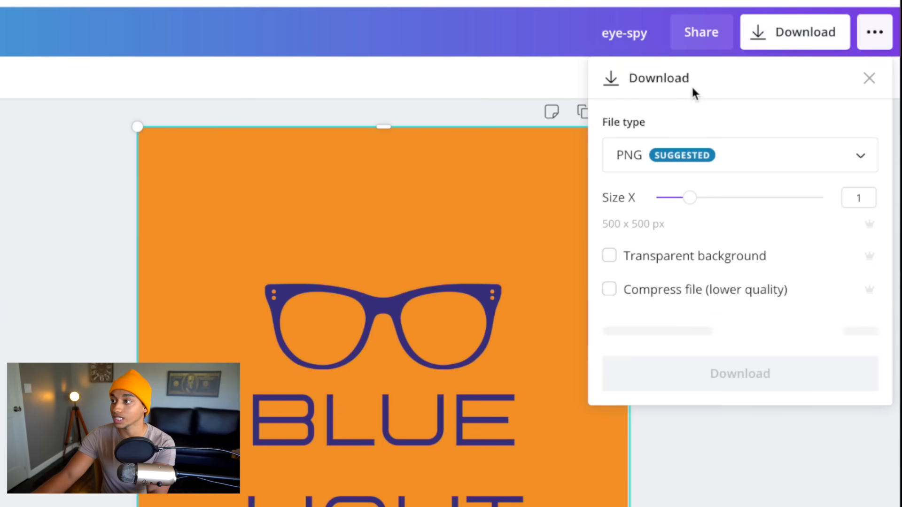
click(609, 256)
click(744, 433)
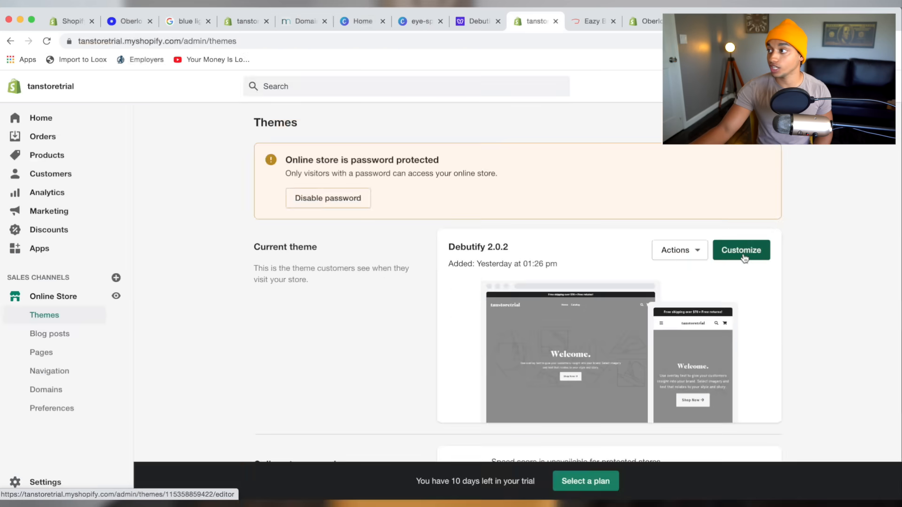
Set the Blue Light image as both the header logo and transparent header logo.
click(671, 234)
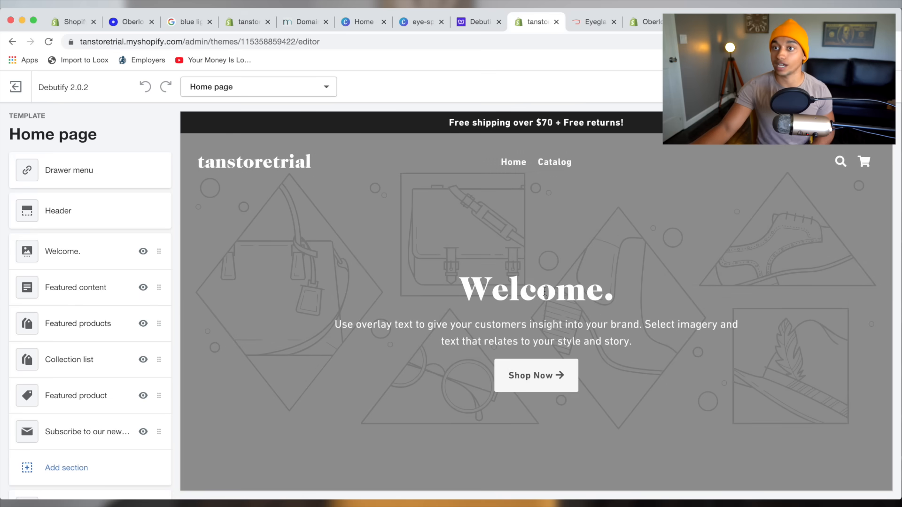
click(100, 209)
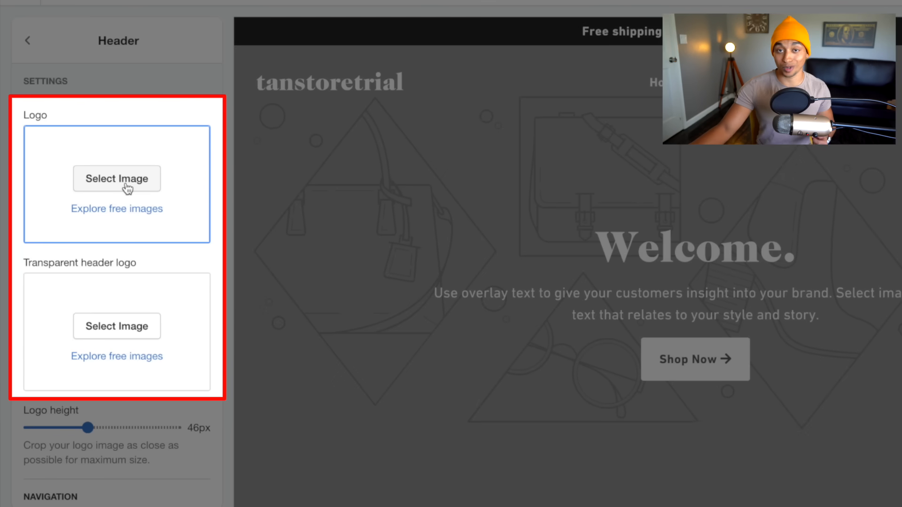
click(127, 188)
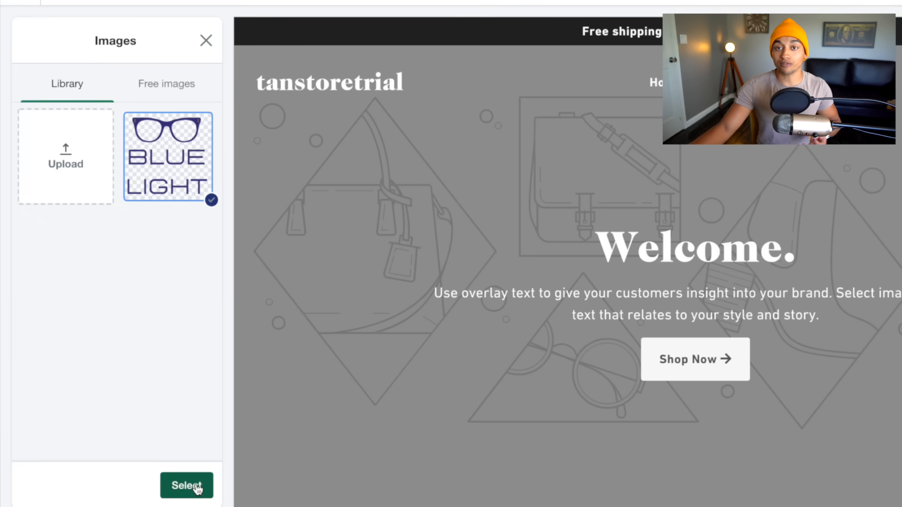
click(190, 486)
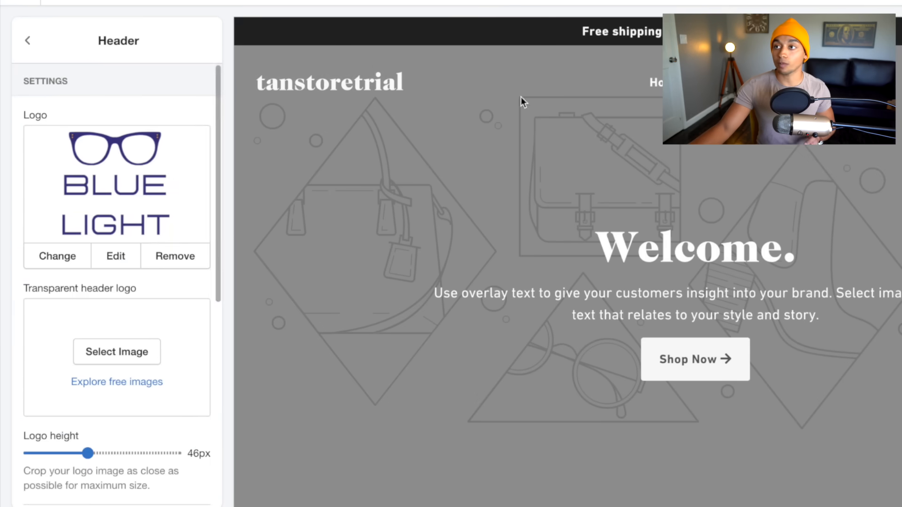
scroll(96, 456, down, 1)
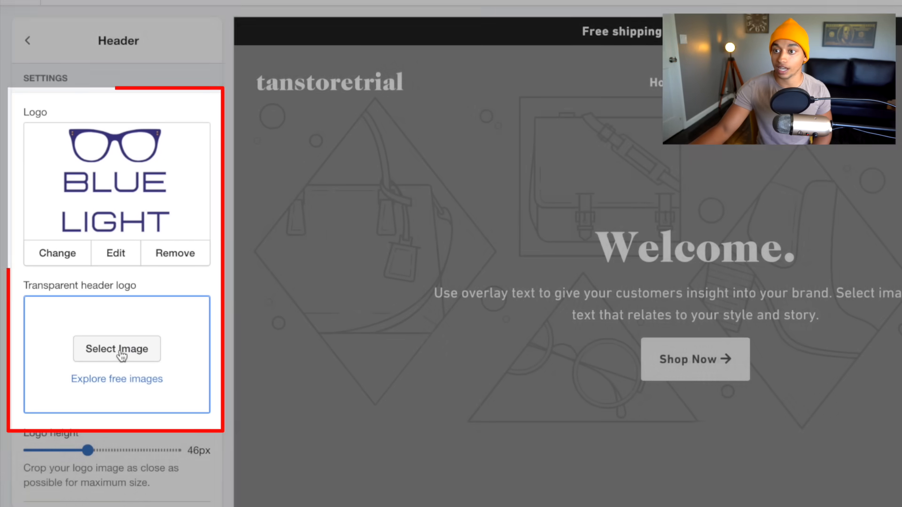
click(121, 352)
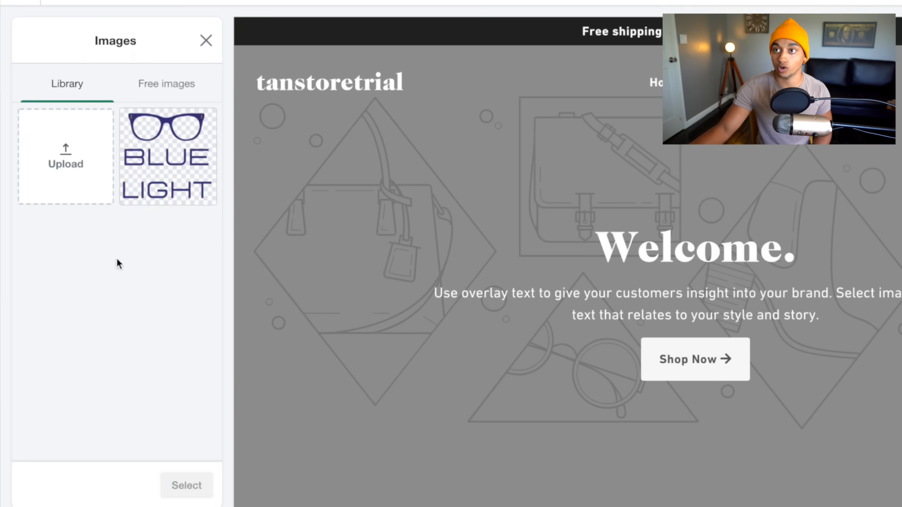
click(133, 177)
click(162, 486)
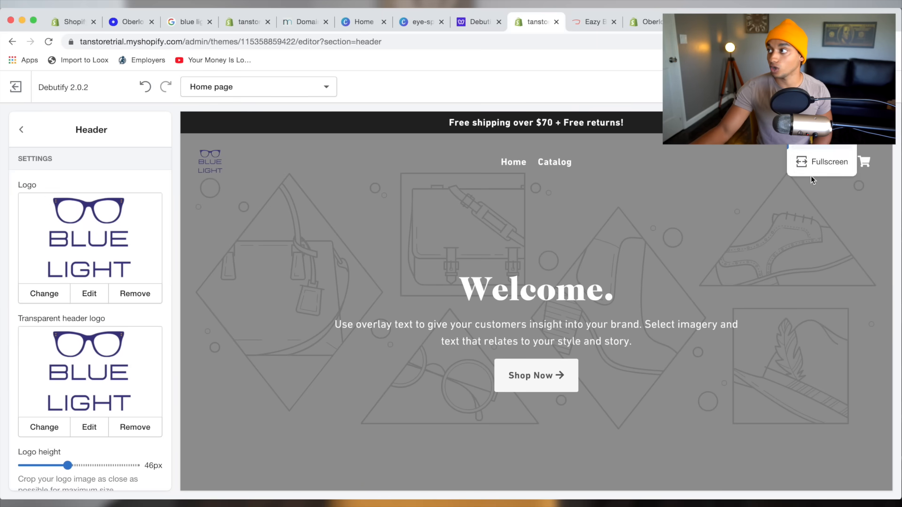
Raise the header logo height to 56px in mobile preview, then return to sections.
click(820, 113)
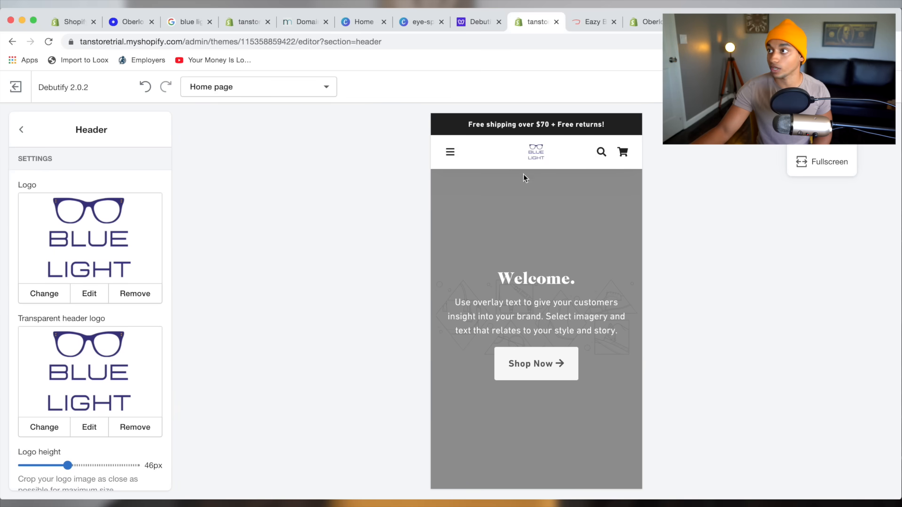
scroll(101, 371, down, 3)
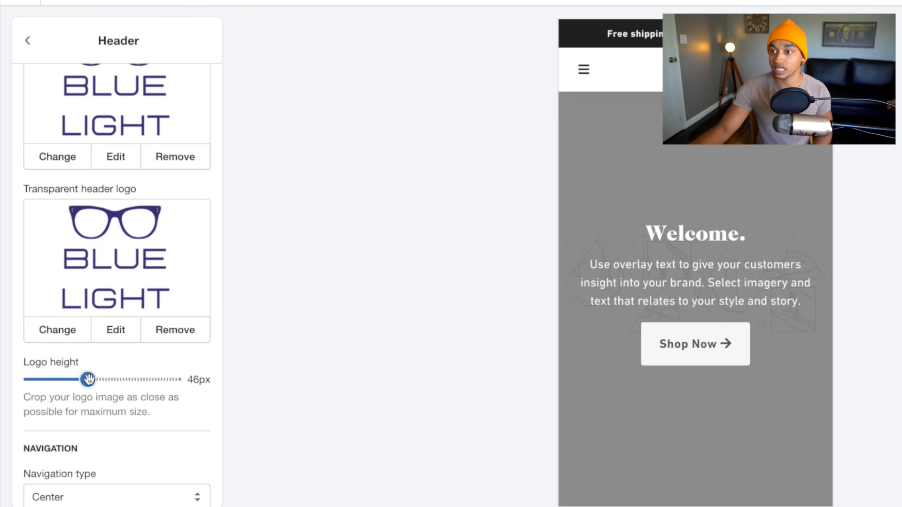
drag(87, 379, 117, 379)
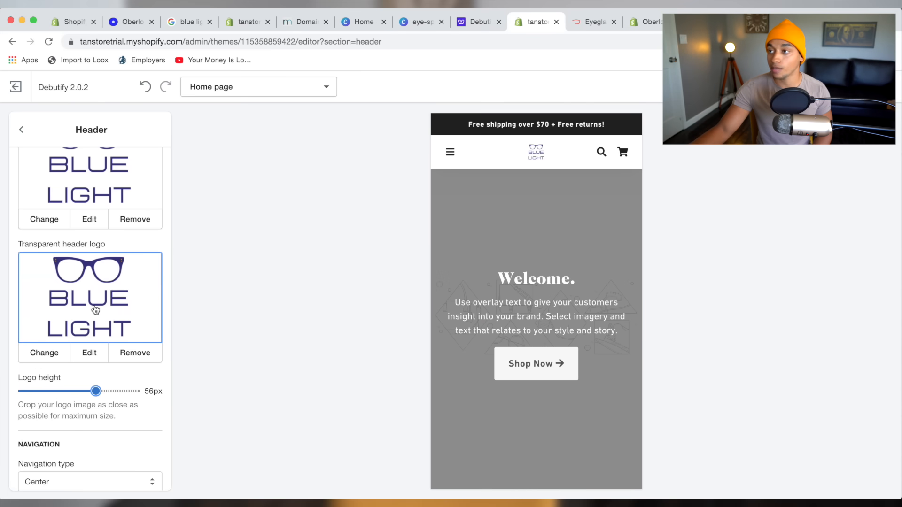
scroll(147, 289, down, 3)
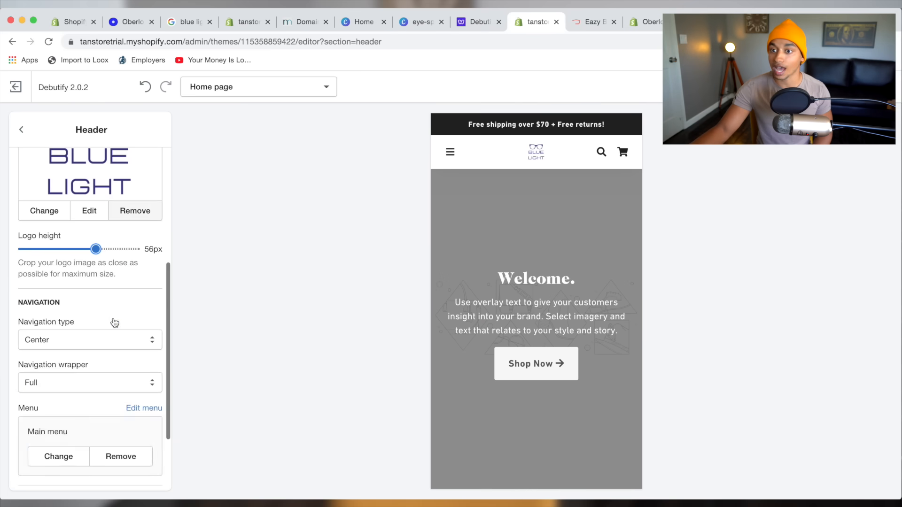
scroll(118, 321, down, 3)
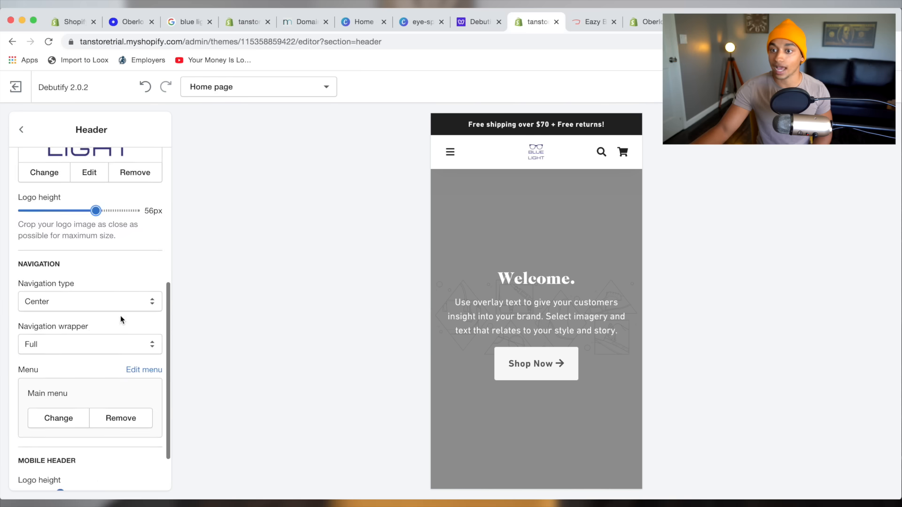
click(21, 129)
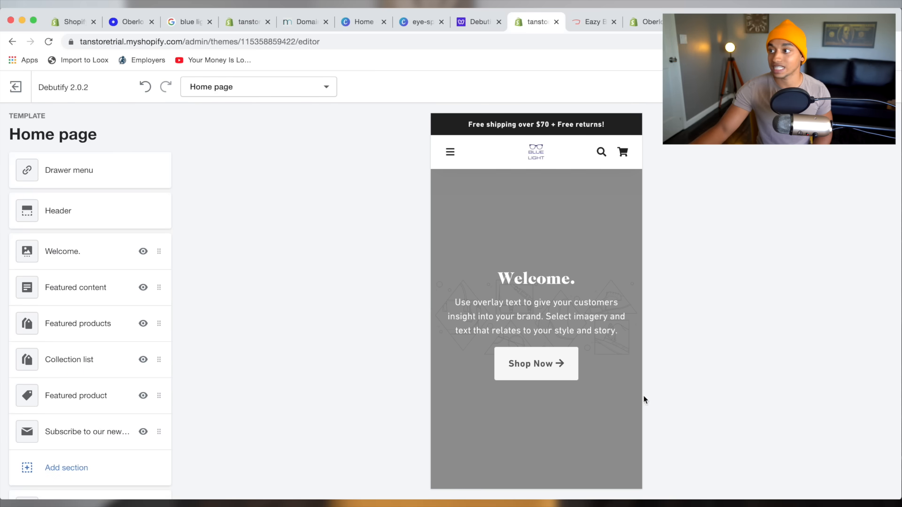
Replace the Welcome slide's image with a free 'glasses' stock photo of a man in glasses.
click(61, 252)
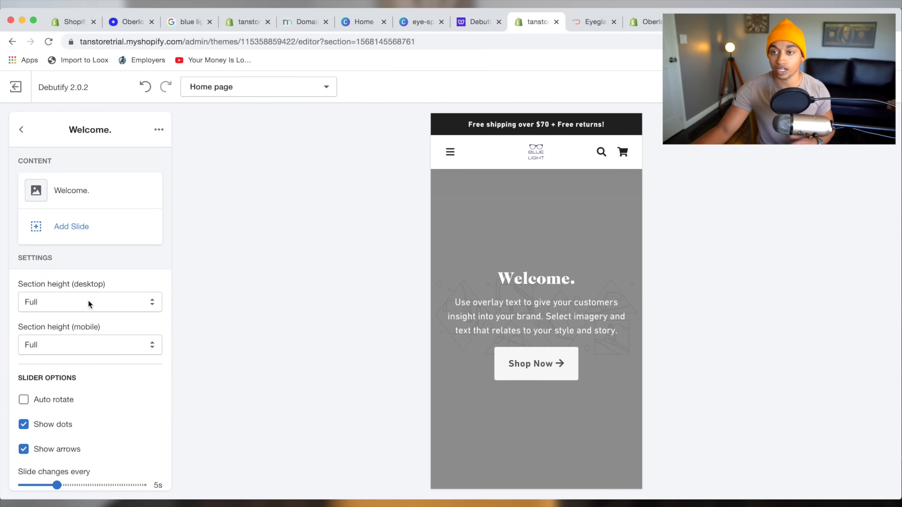
click(66, 190)
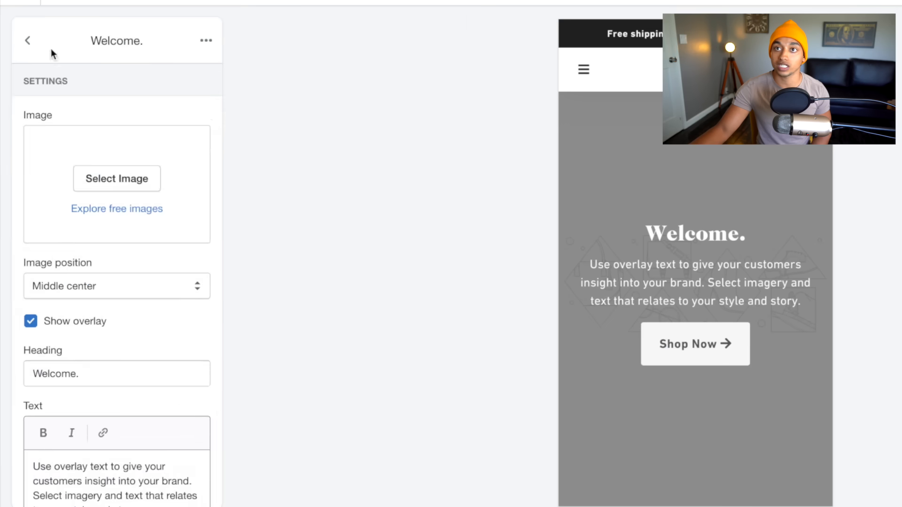
click(22, 129)
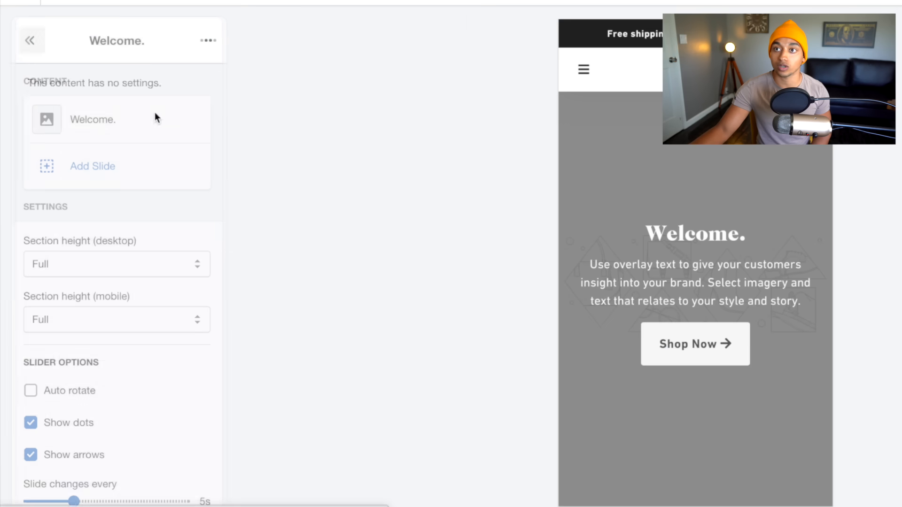
click(134, 136)
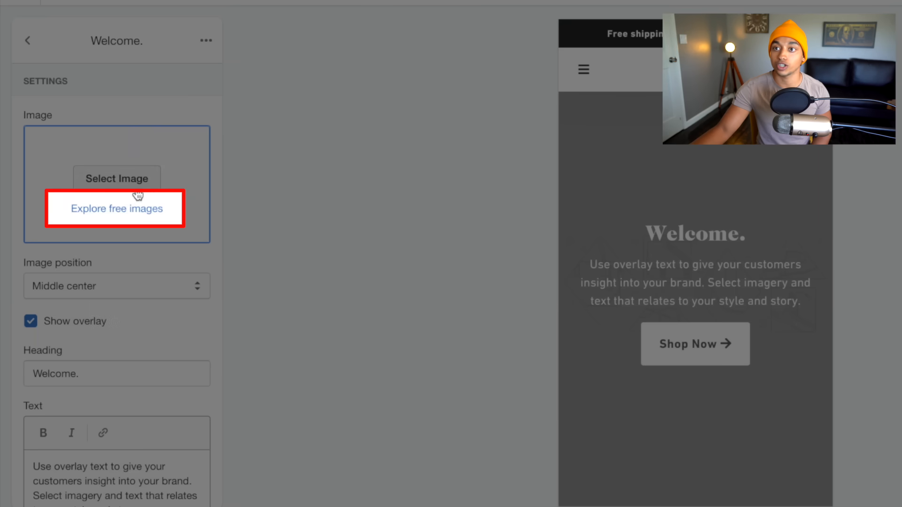
click(130, 214)
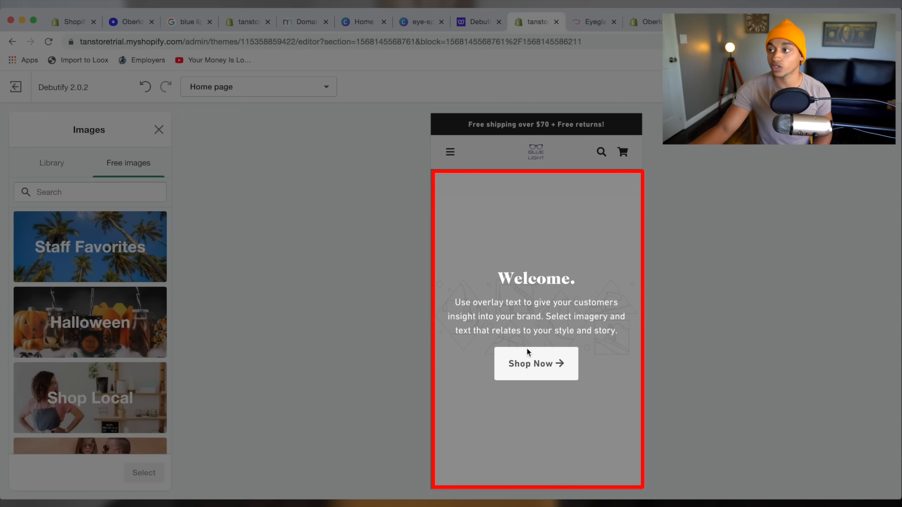
click(113, 196)
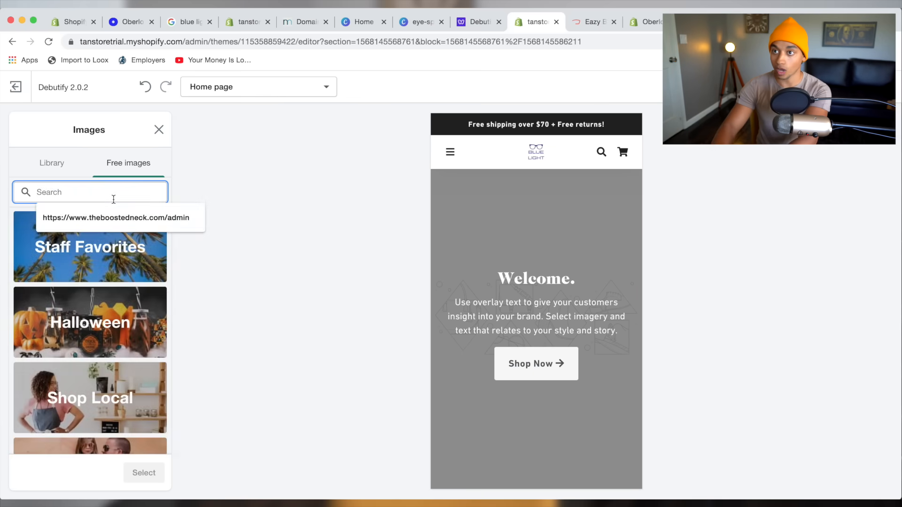
text(glasse)
text(s)
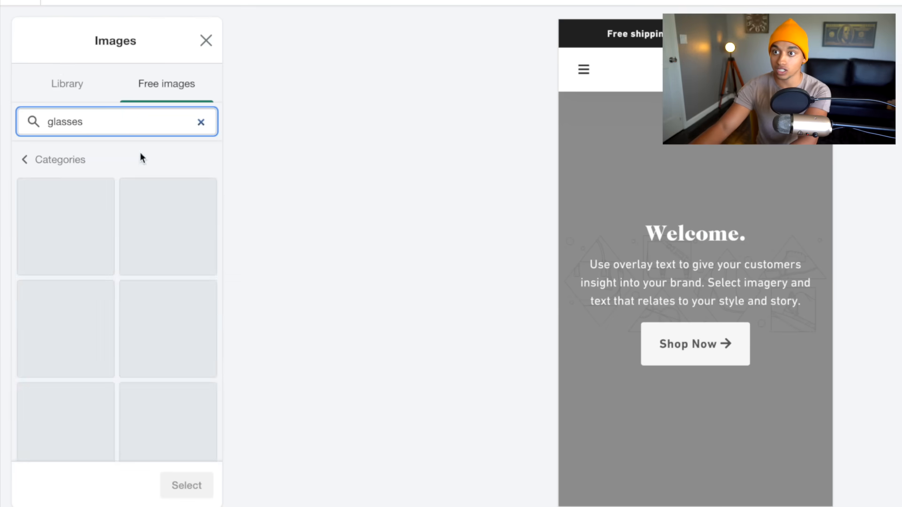
scroll(141, 319, down, 3)
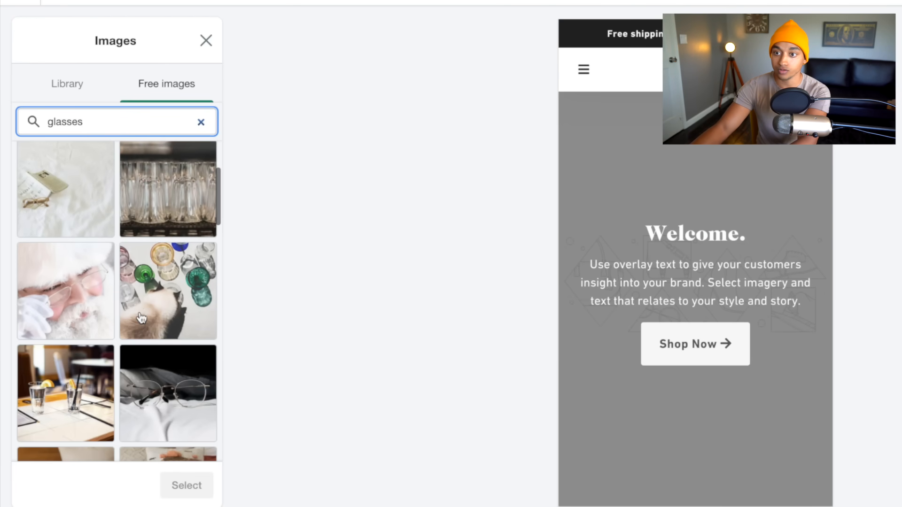
scroll(141, 319, down, 5)
click(168, 350)
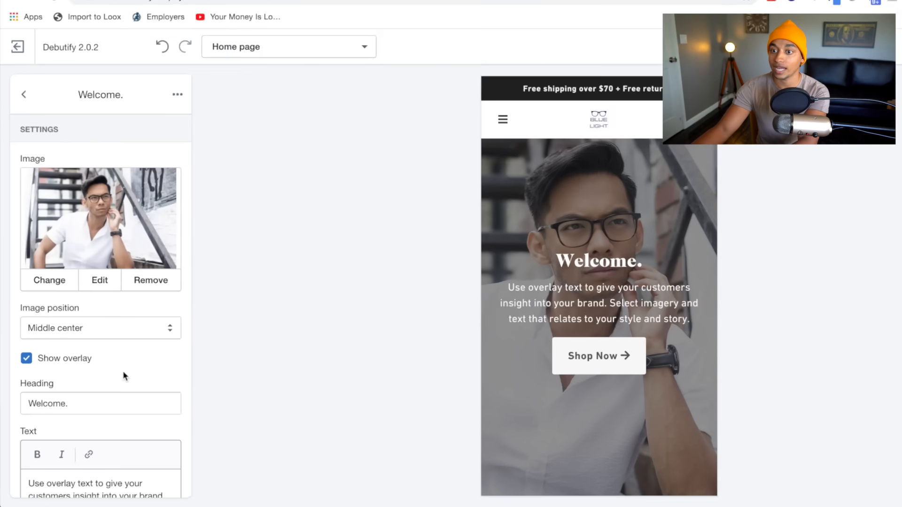
Change the slide heading to 'The Best Blue Light Glasses' and body to 'Shipped worldwide to your doorstep'.
scroll(122, 376, down, 2)
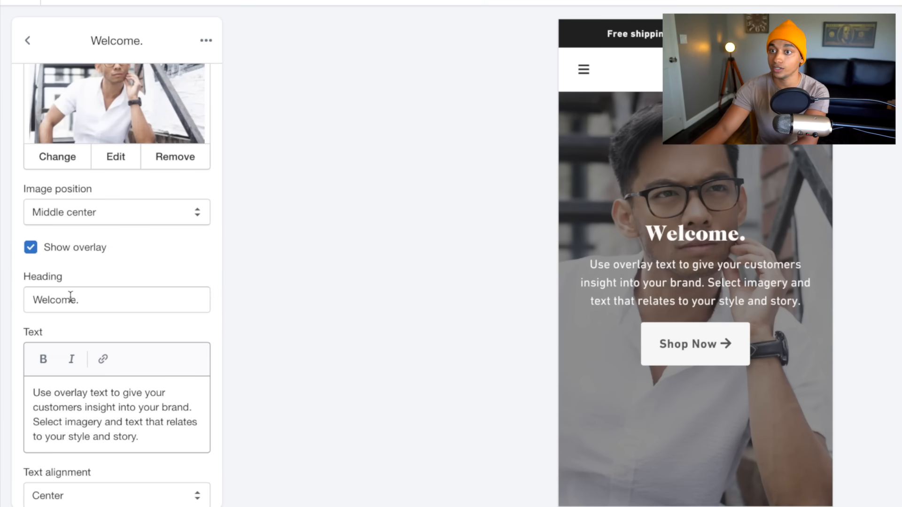
double_click(63, 300)
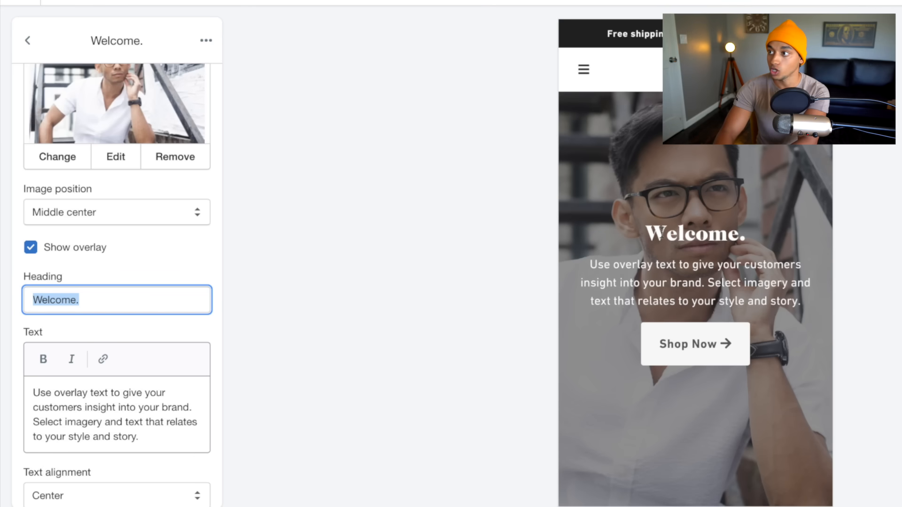
text(The Best )
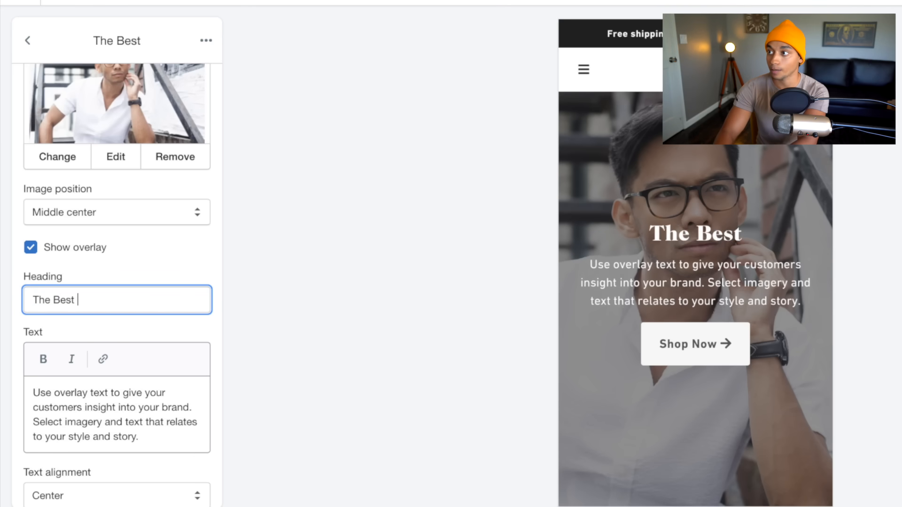
text(Blue Light gla)
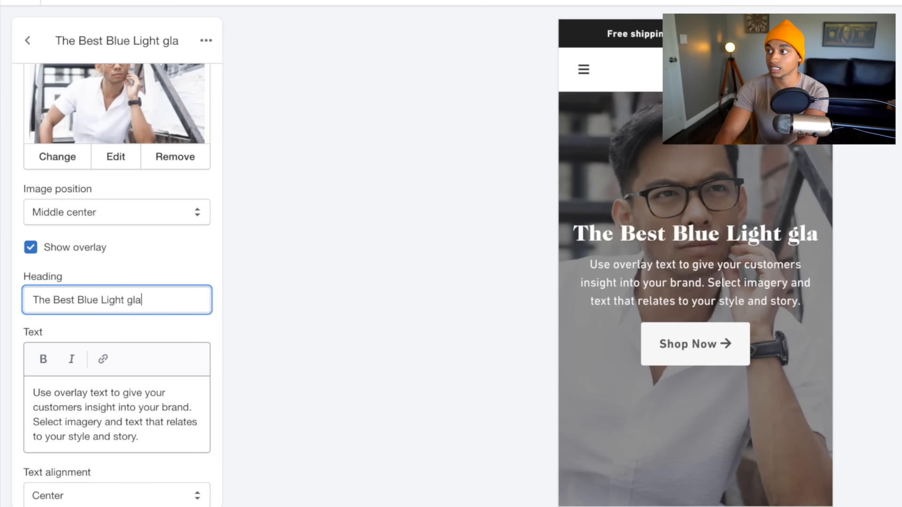
key(BackSpace)
key(BackSpace)
key(BackSpace)
text(Glasses)
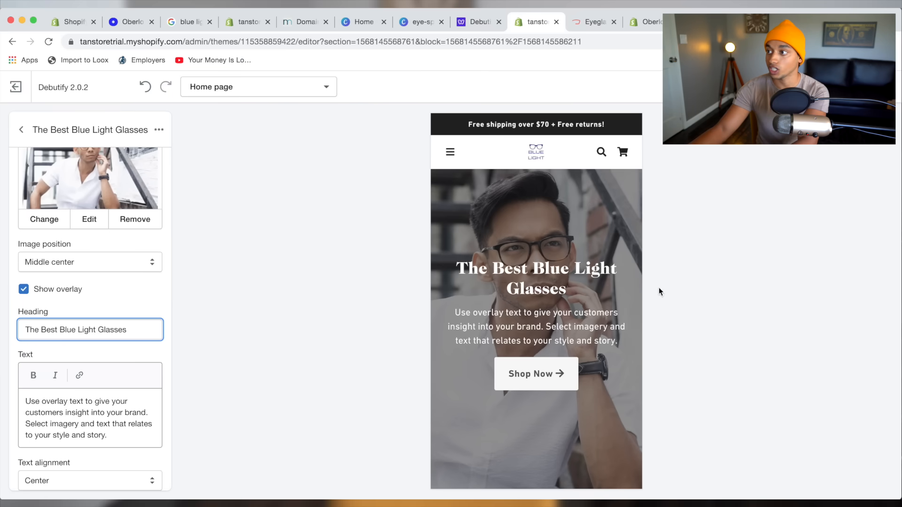
triple_click(594, 323)
key(BackSpace)
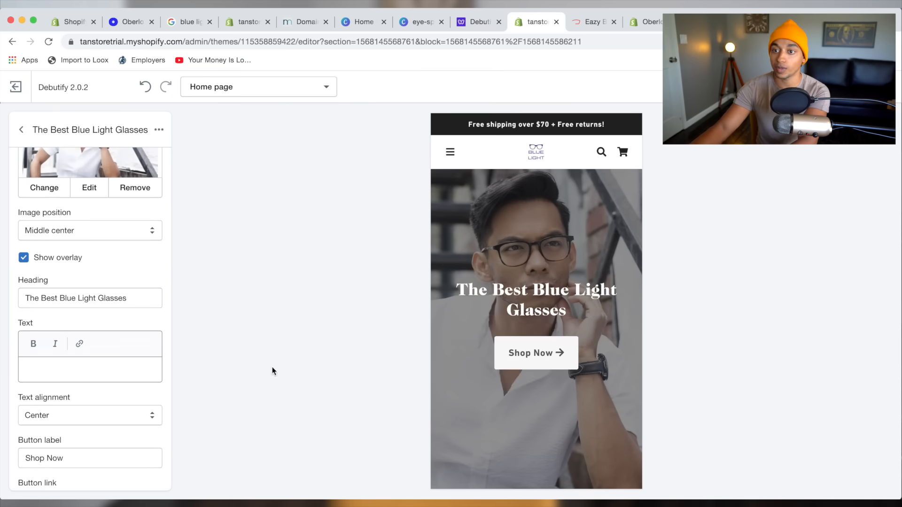
text(Shipped)
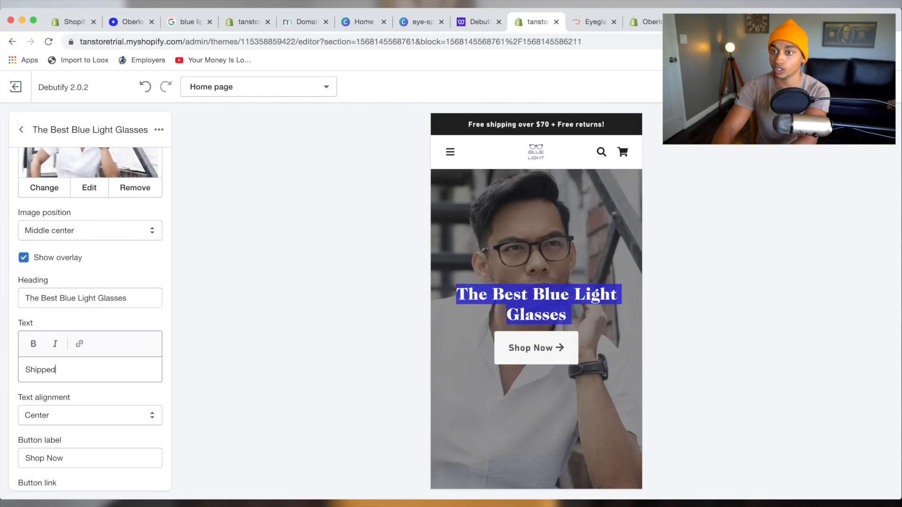
text( worldwide to)
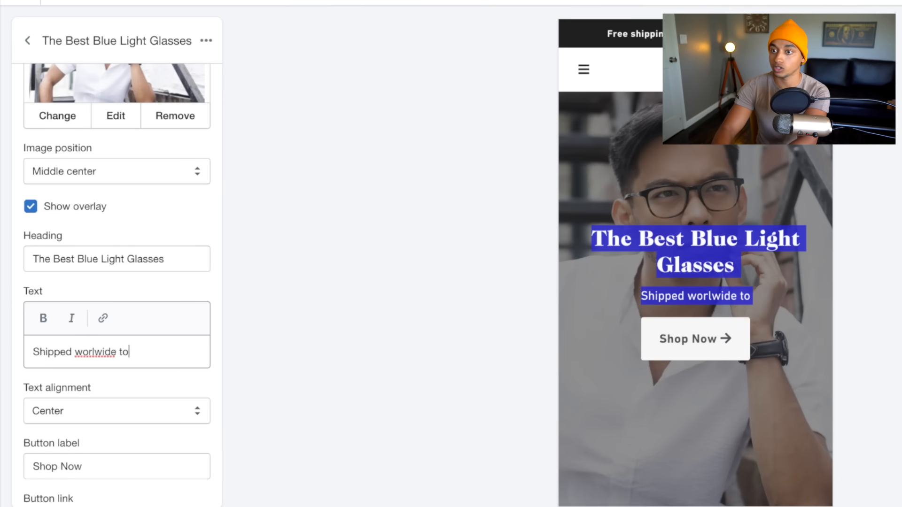
text( your doorstep)
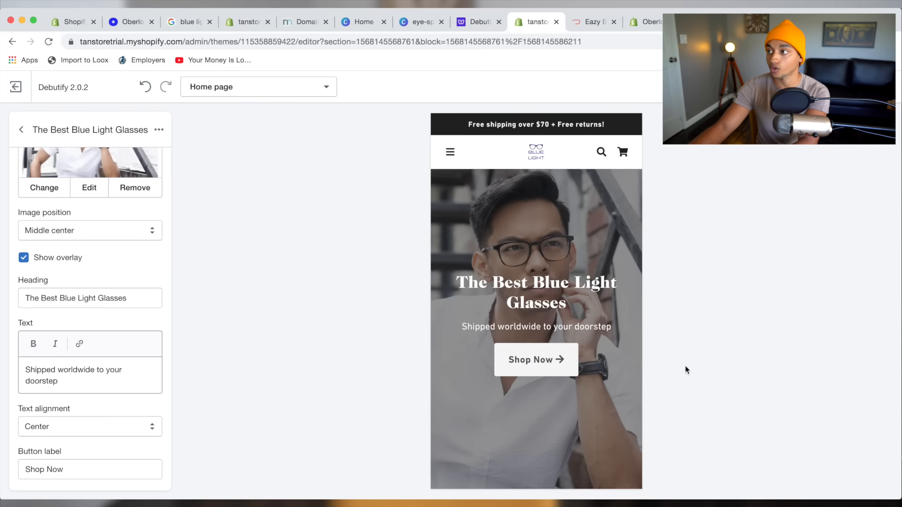
drag(455, 280, 612, 328)
click(21, 129)
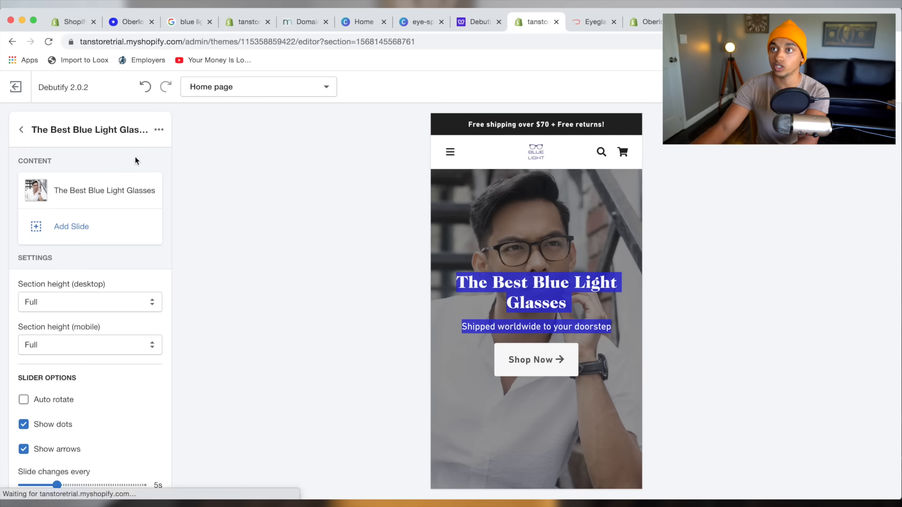
click(21, 130)
scroll(107, 249, down, 4)
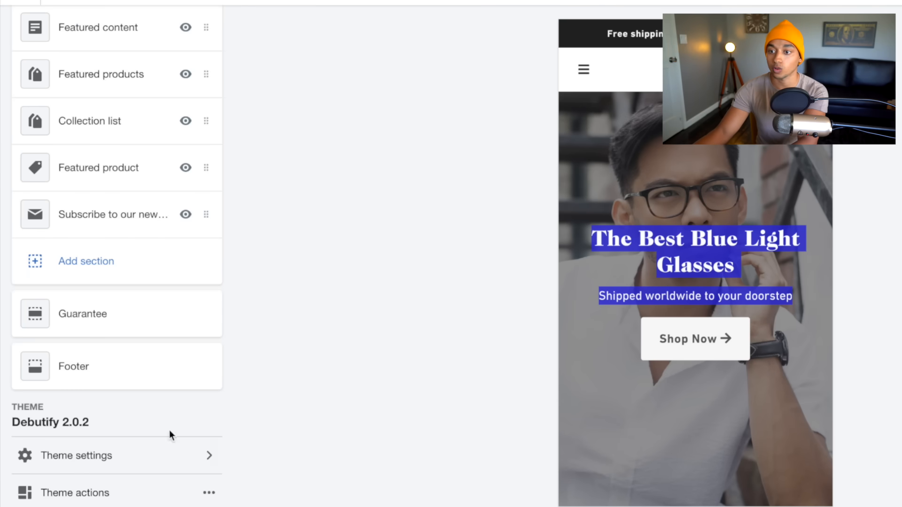
Switch the theme's Typography heading font to Antique Olive.
click(188, 456)
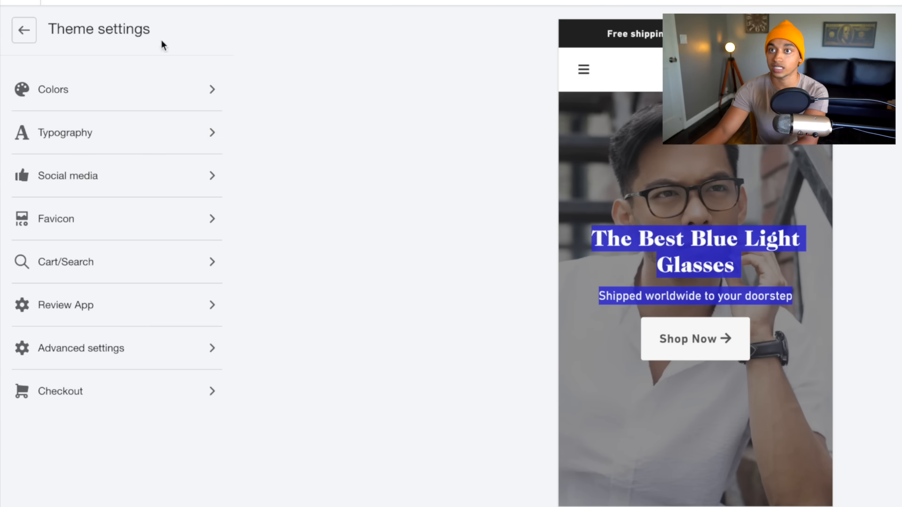
click(156, 132)
click(122, 204)
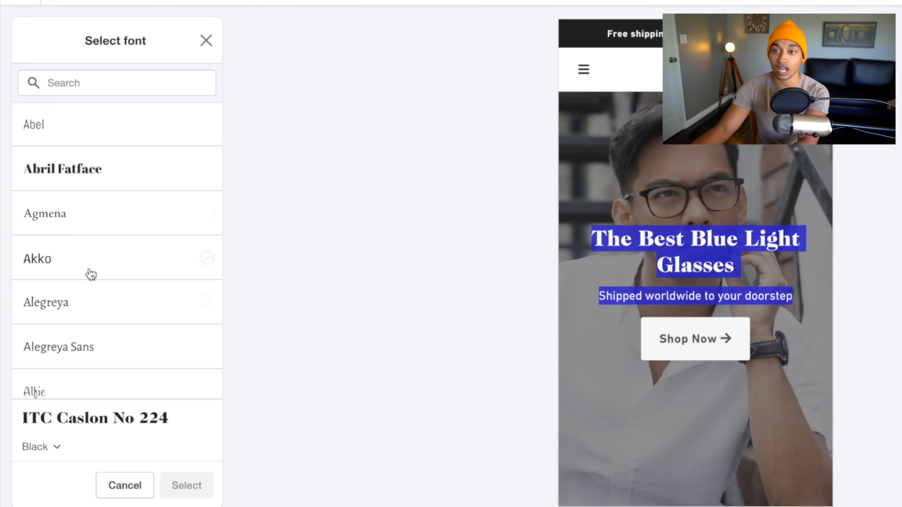
scroll(91, 274, down, 6)
click(94, 235)
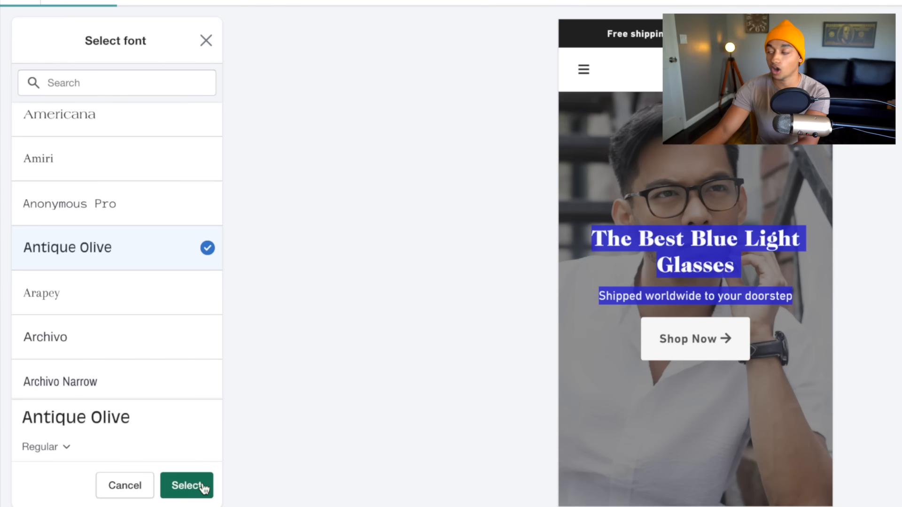
click(188, 487)
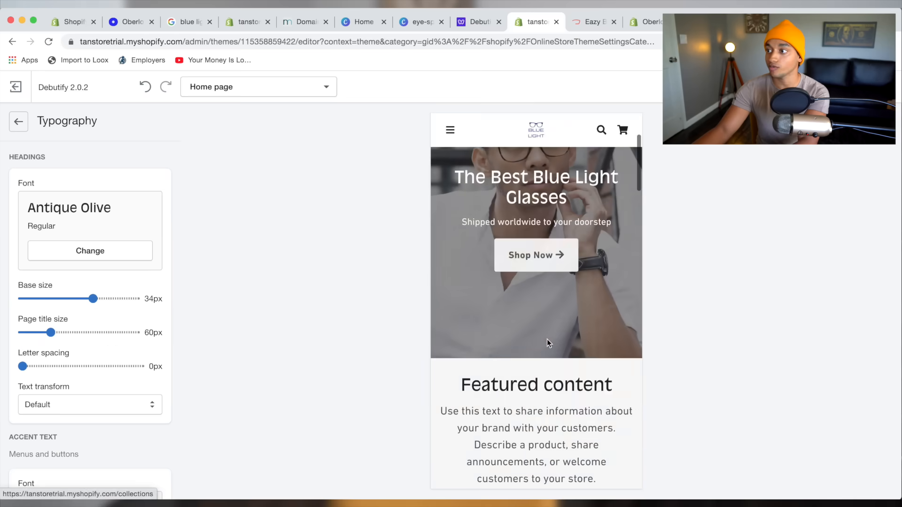
click(17, 121)
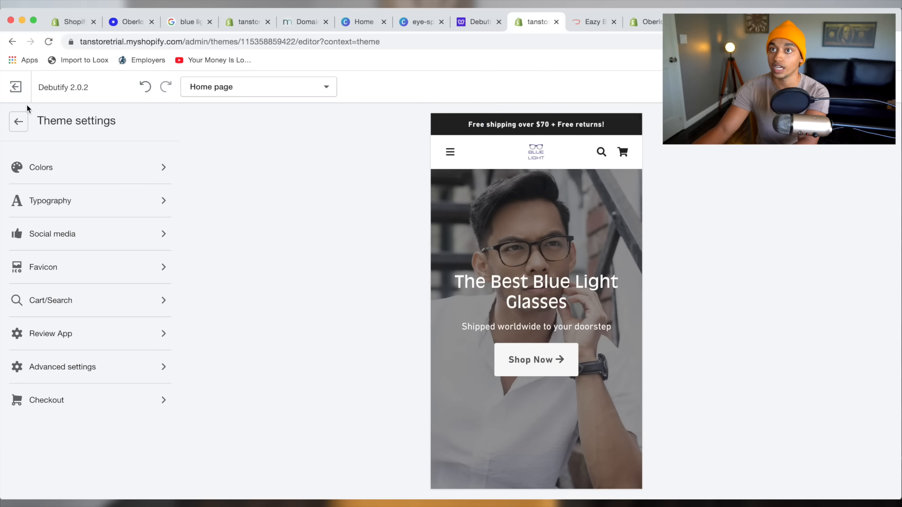
click(19, 121)
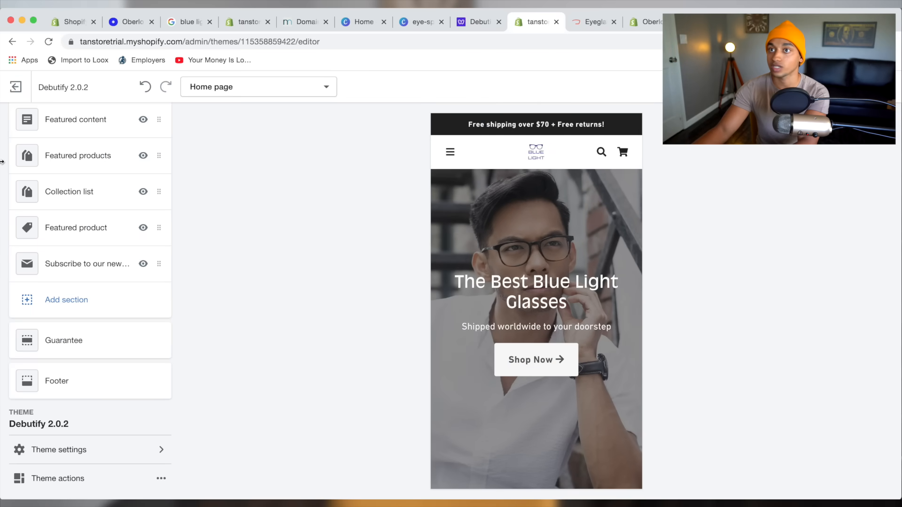
Add an Image with text section and drag it directly under the hero slideshow.
scroll(100, 209, up, 5)
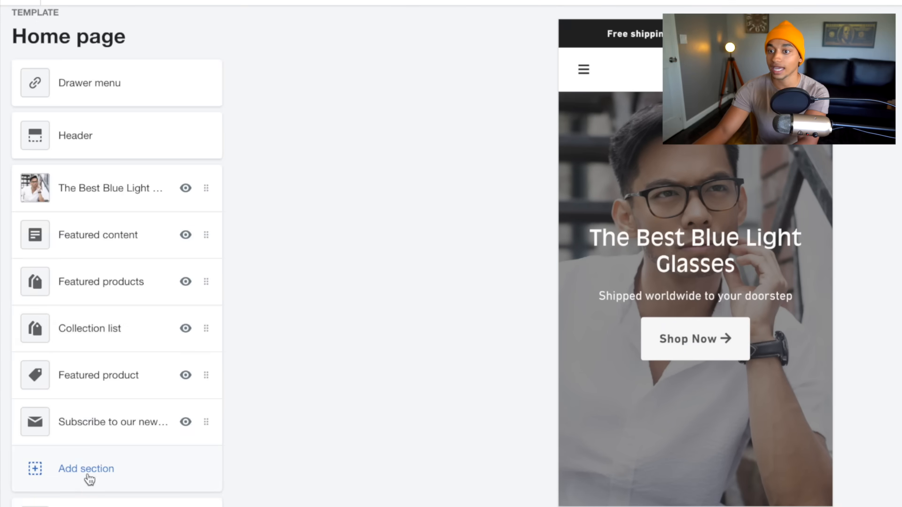
click(89, 479)
scroll(182, 314, down, 4)
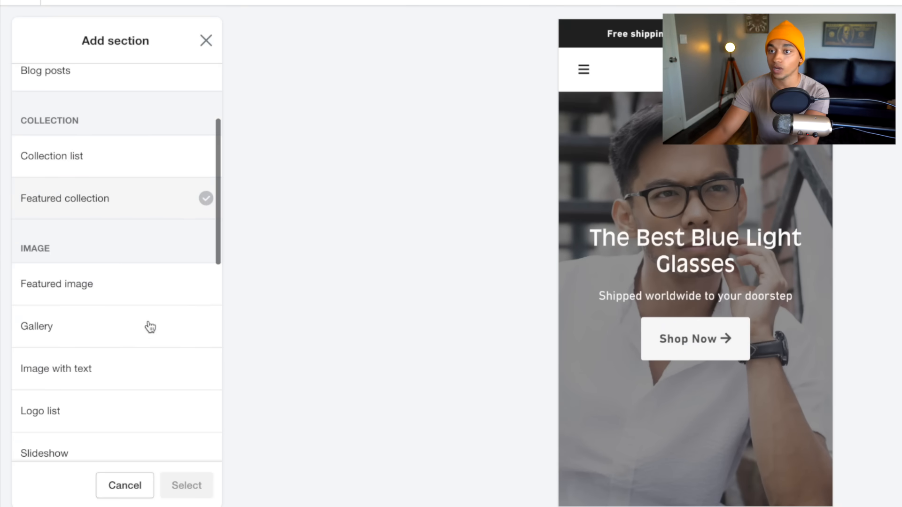
scroll(150, 325, down, 1)
click(113, 316)
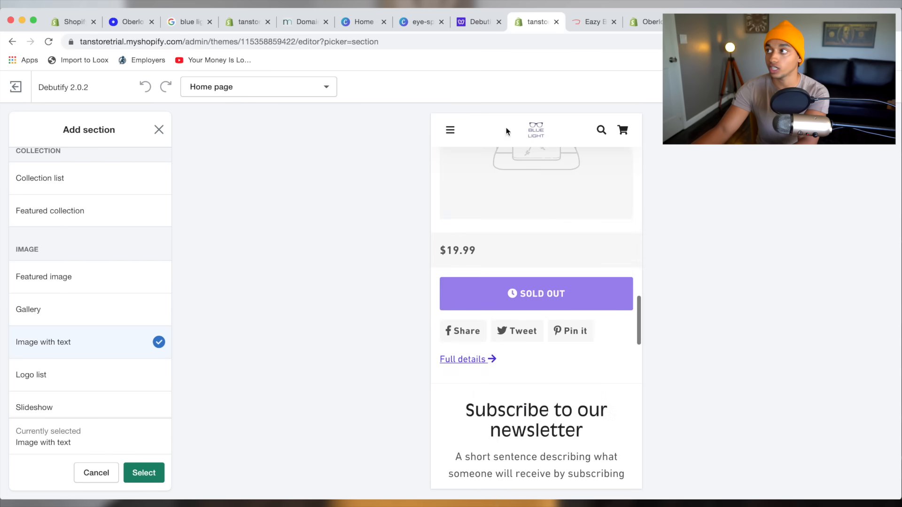
scroll(679, 334, down, 5)
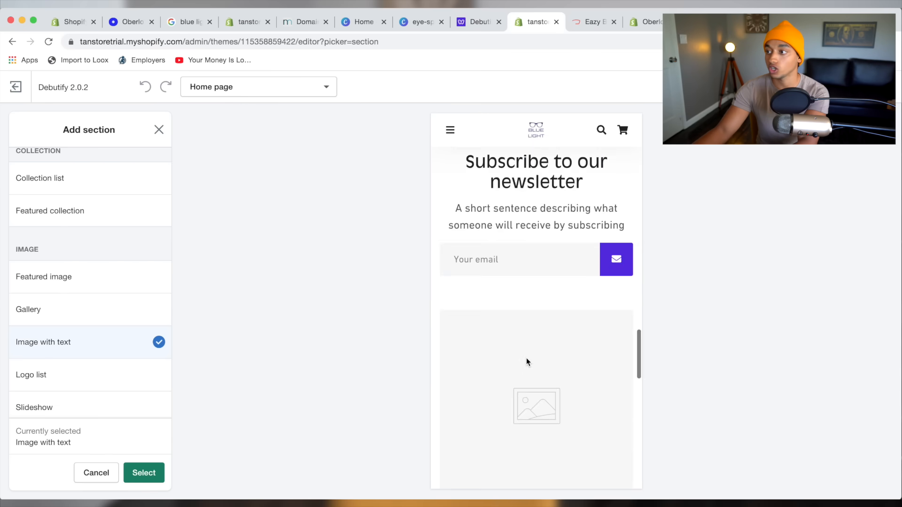
scroll(526, 359, down, 5)
scroll(505, 233, up, 1)
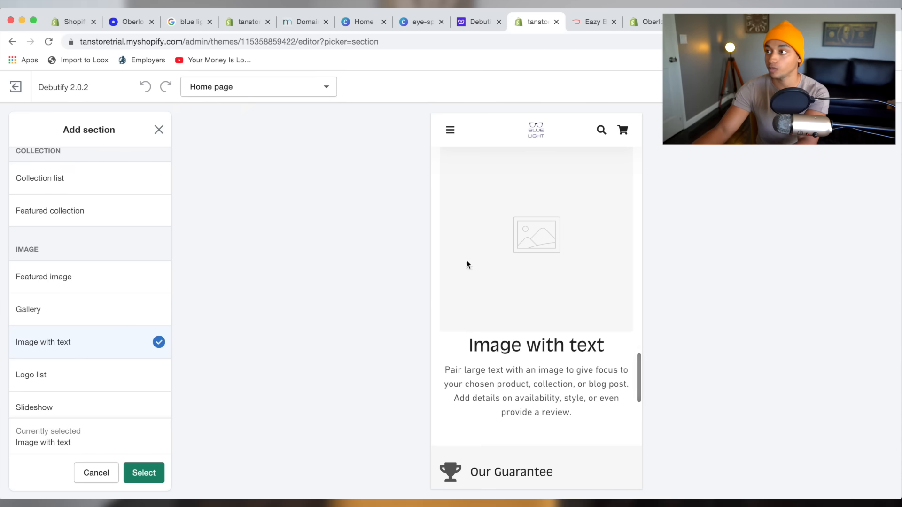
scroll(558, 297, up, 2)
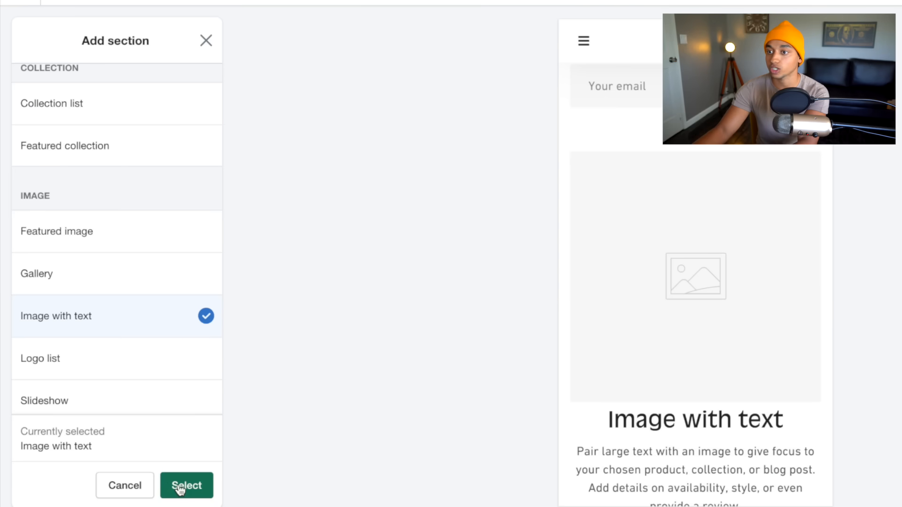
click(186, 485)
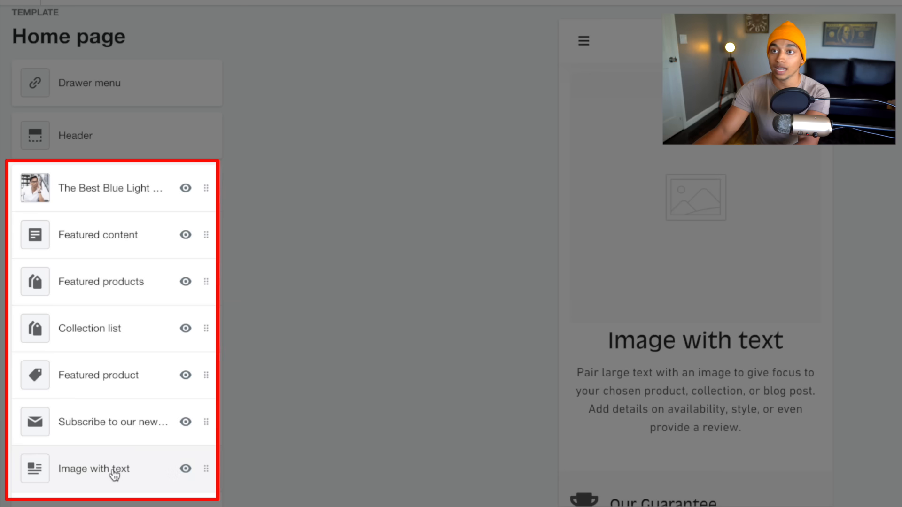
drag(114, 475, 91, 196)
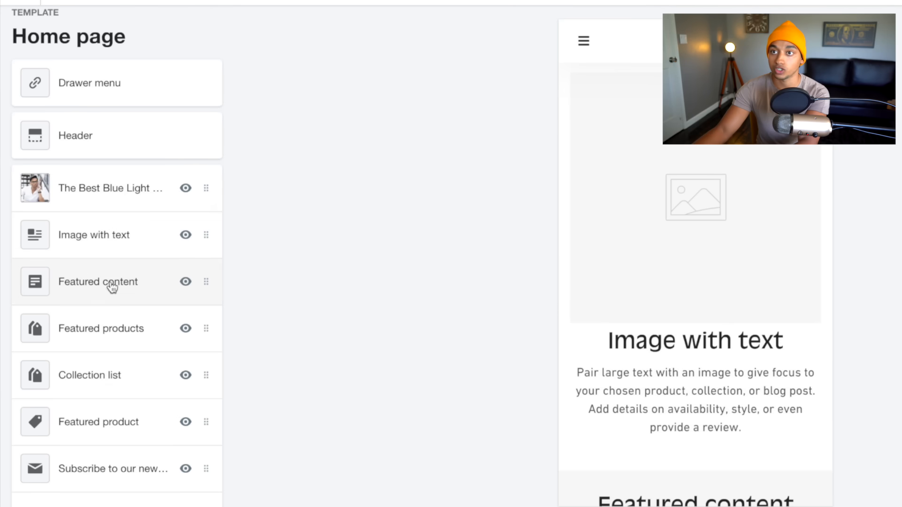
Remove the Featured content, Featured products and Featured product sections.
click(111, 287)
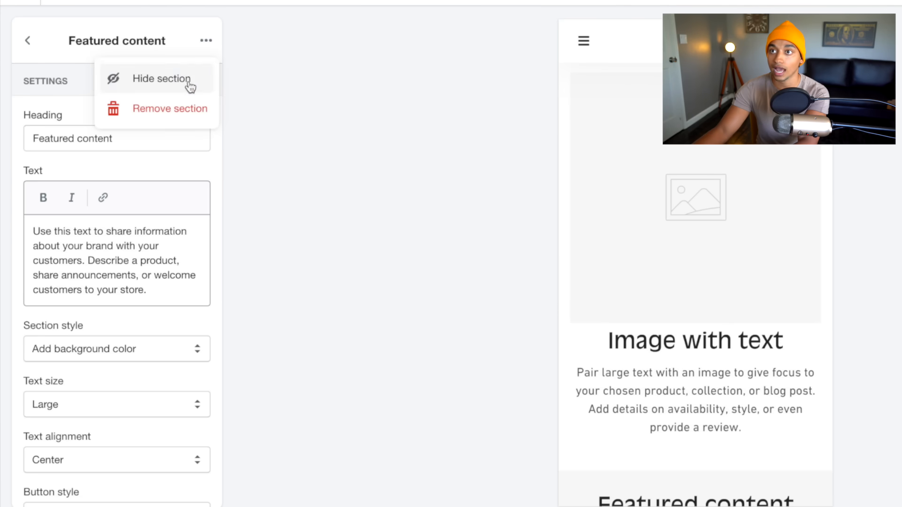
click(174, 109)
click(112, 301)
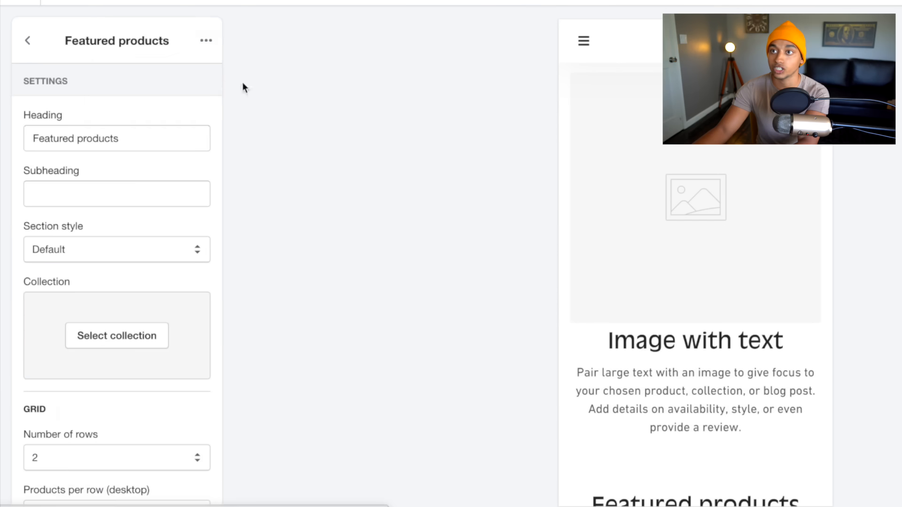
click(205, 41)
click(207, 105)
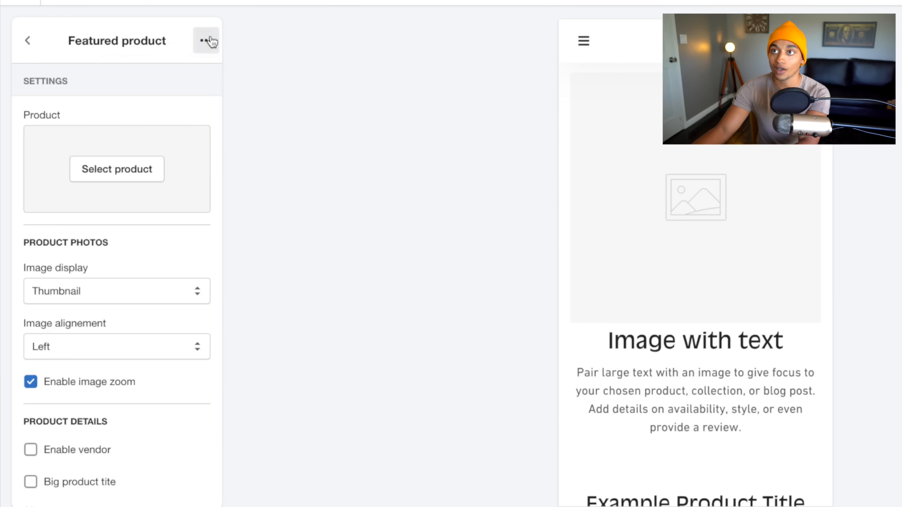
click(207, 40)
click(207, 107)
Look over the newsletter section's settings and return to the home page section list.
click(106, 291)
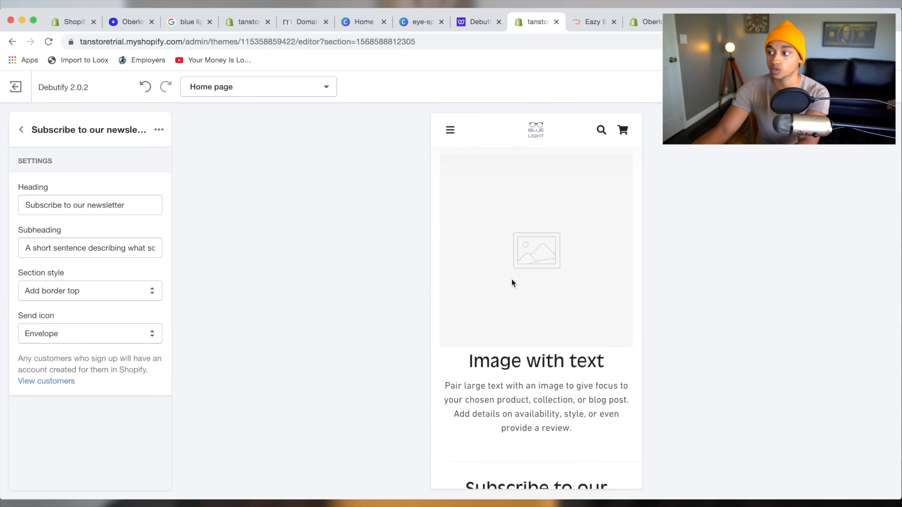
scroll(512, 282, down, 8)
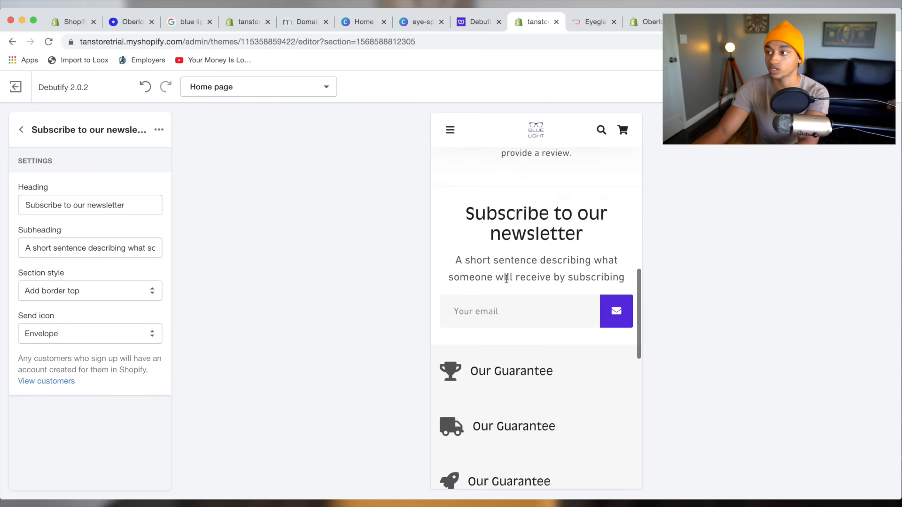
scroll(505, 279, up, 5)
scroll(498, 275, up, 6)
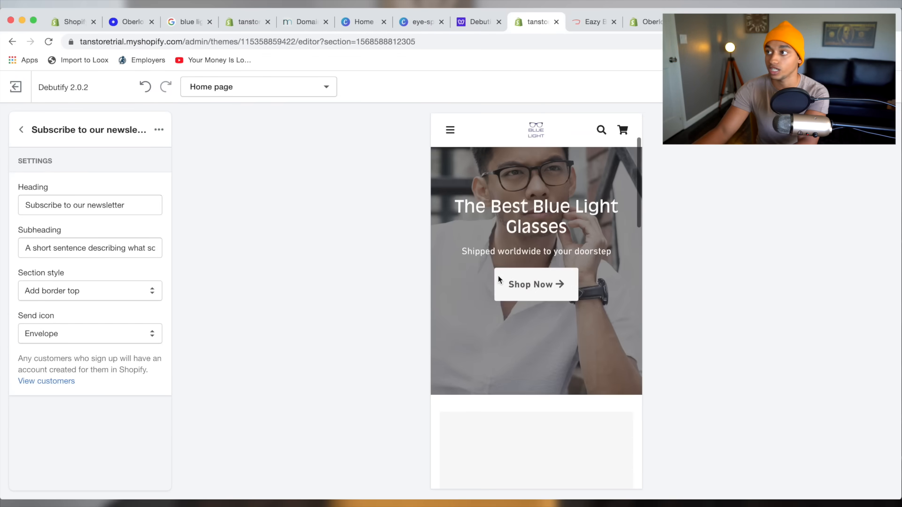
scroll(498, 275, down, 5)
scroll(530, 230, up, 3)
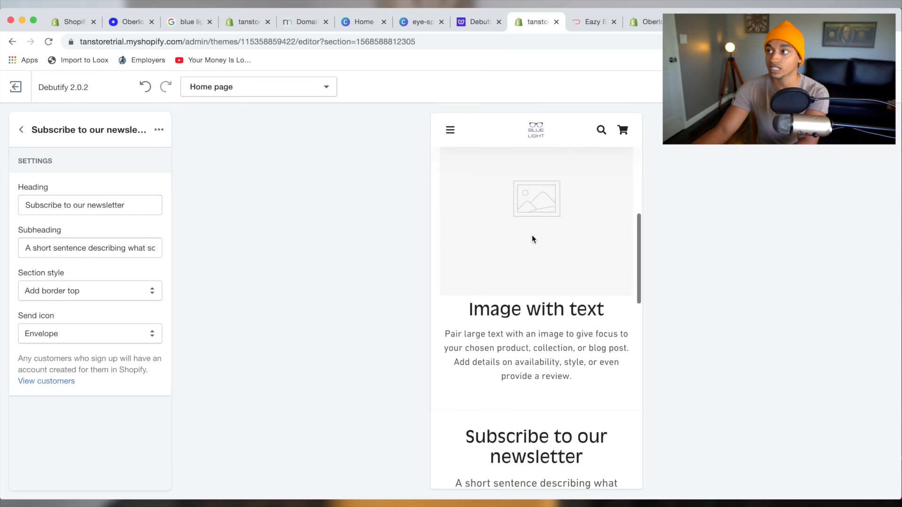
click(22, 132)
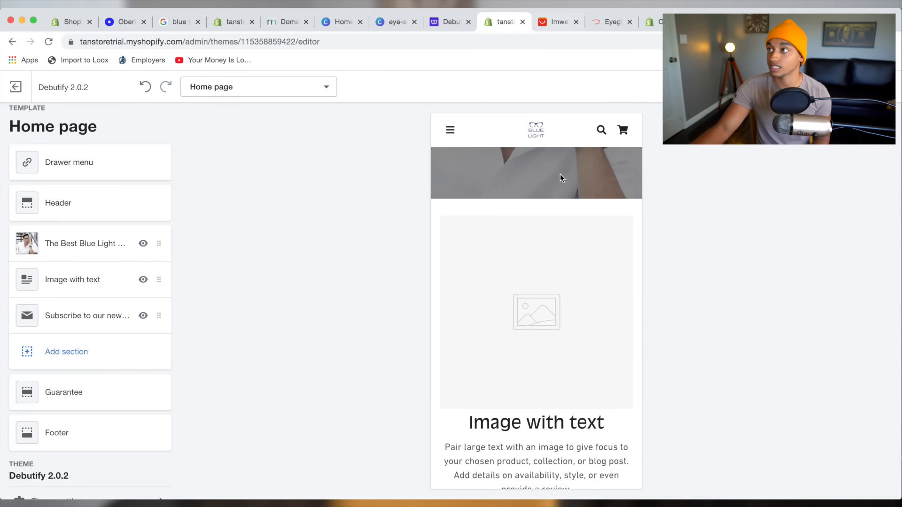
Download the Black frame-colour photo from the AliExpress glasses page using the image download extension.
click(553, 27)
scroll(369, 267, down, 2)
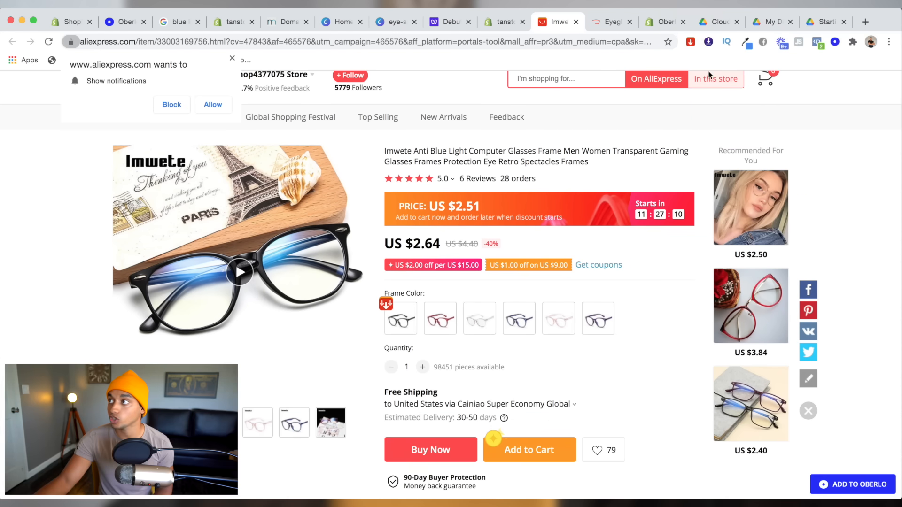
click(689, 42)
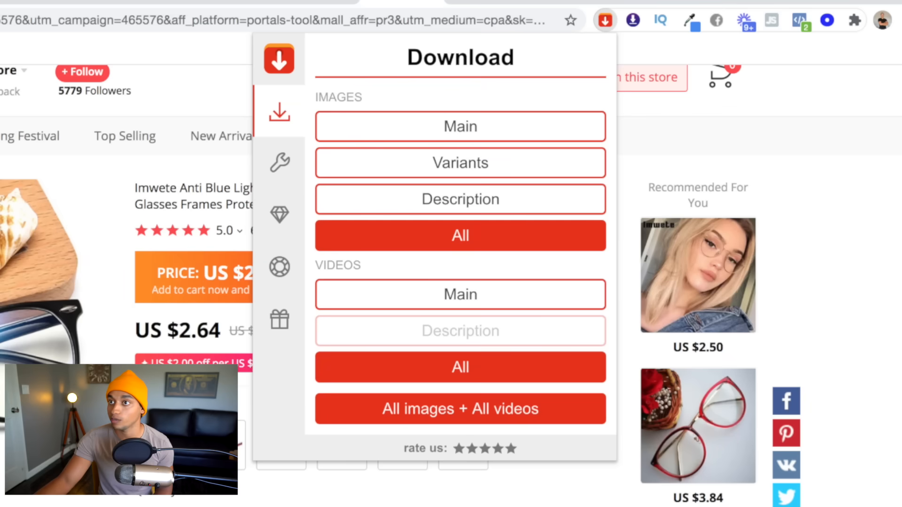
click(86, 283)
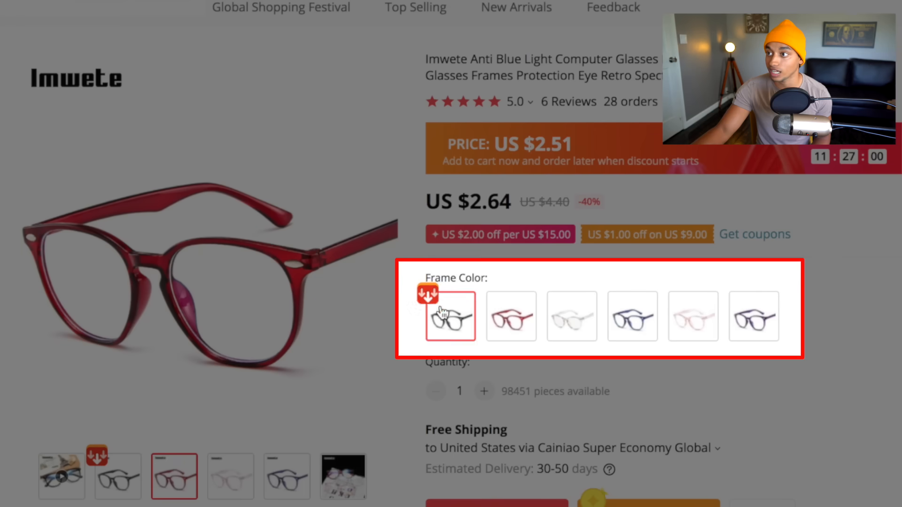
click(431, 301)
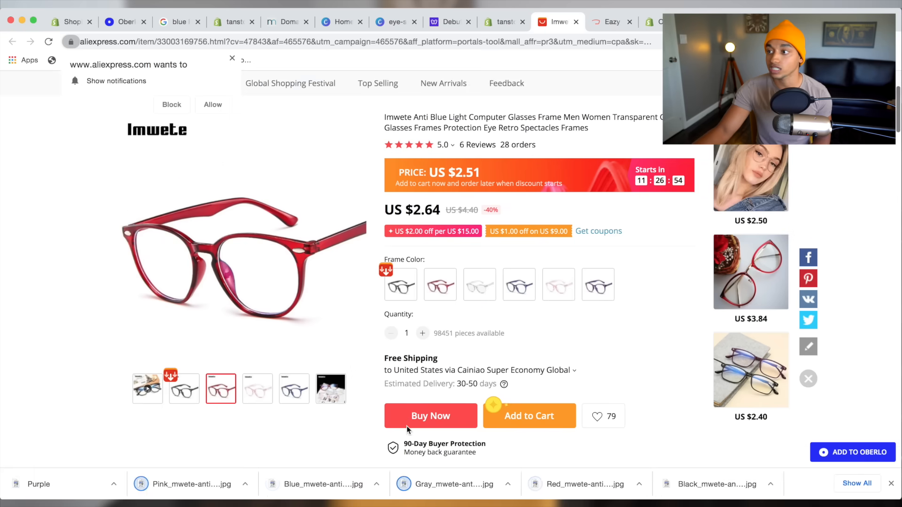
Cancel the Save Page dialog and return to the Shopify theme editor.
scroll(407, 429, down, 7)
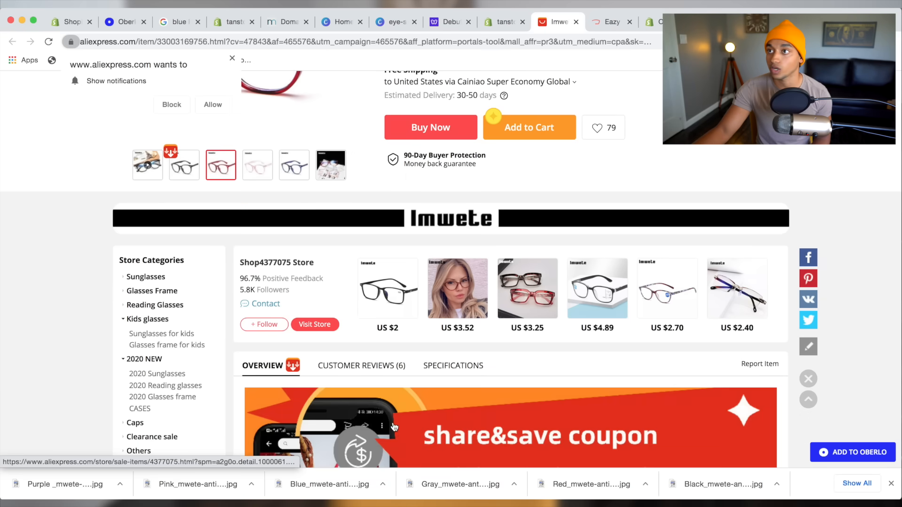
scroll(393, 427, up, 7)
right_click(300, 308)
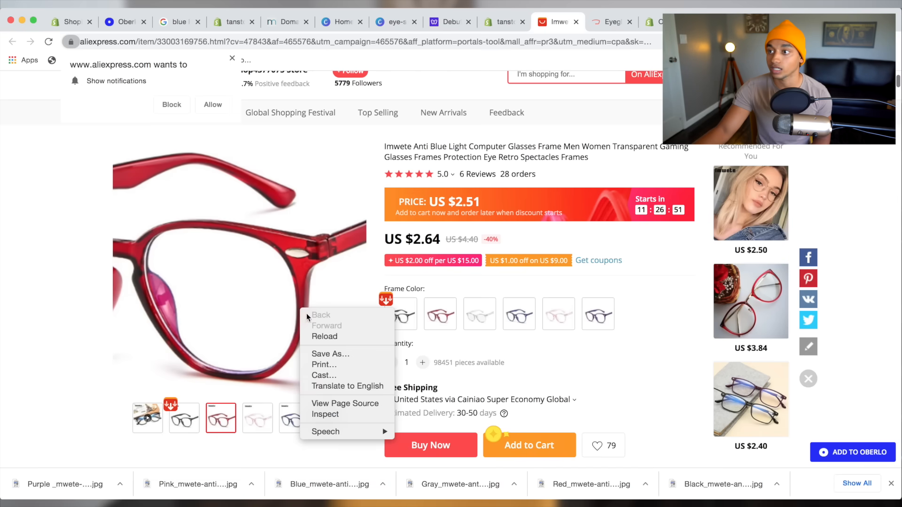
click(350, 361)
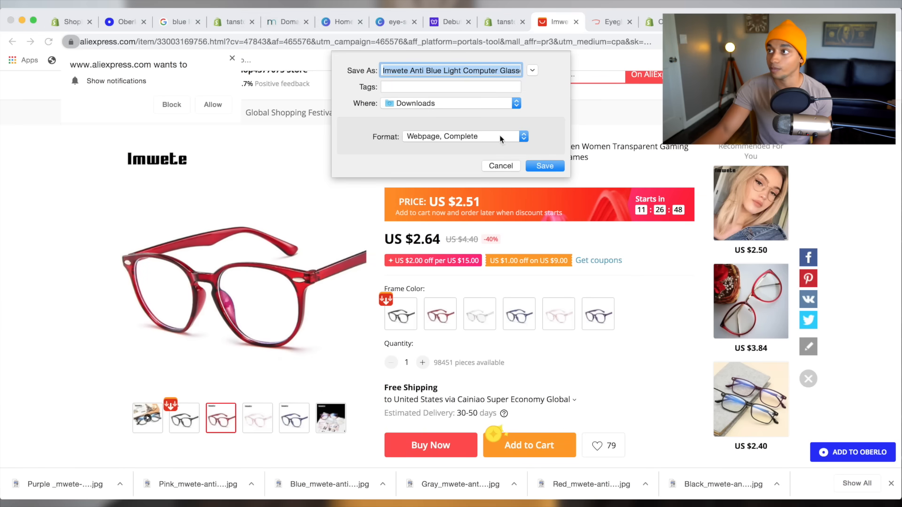
click(501, 166)
scroll(448, 289, up, 1)
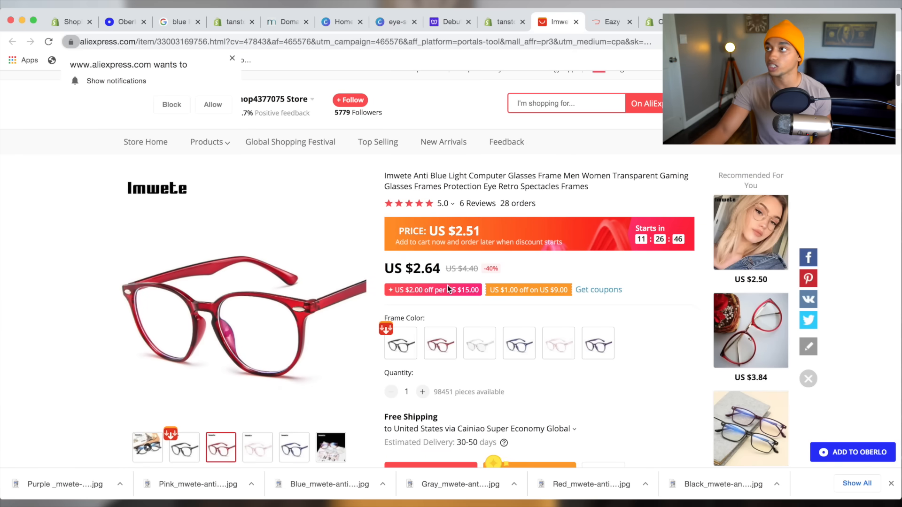
click(505, 22)
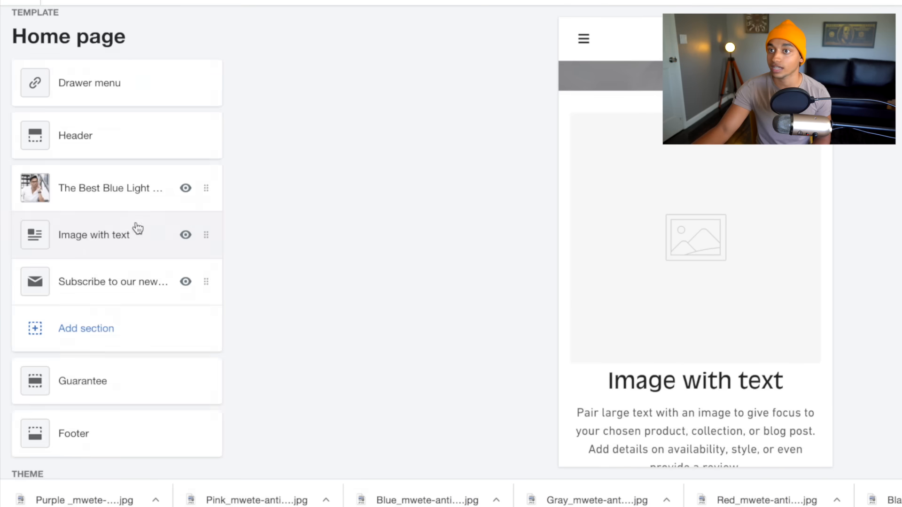
Upload the Blue_mwete glasses photo as the Image with text section's image.
click(135, 229)
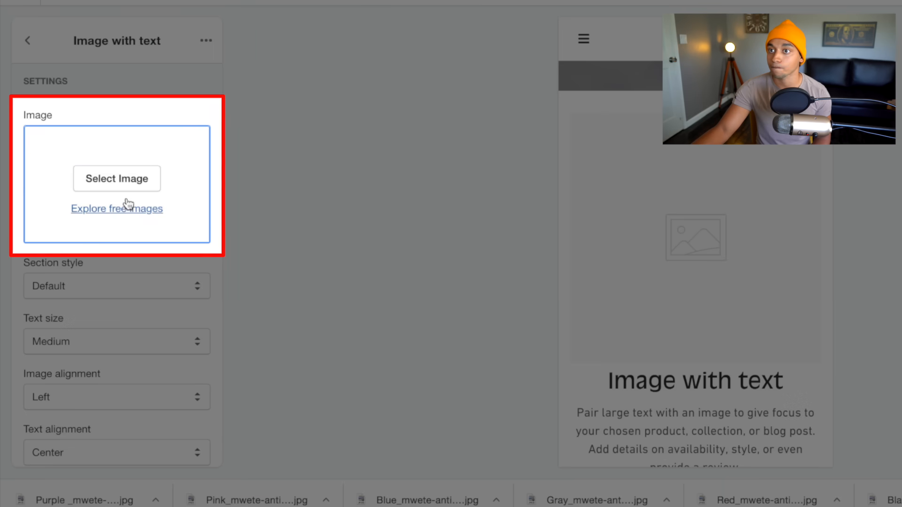
click(124, 183)
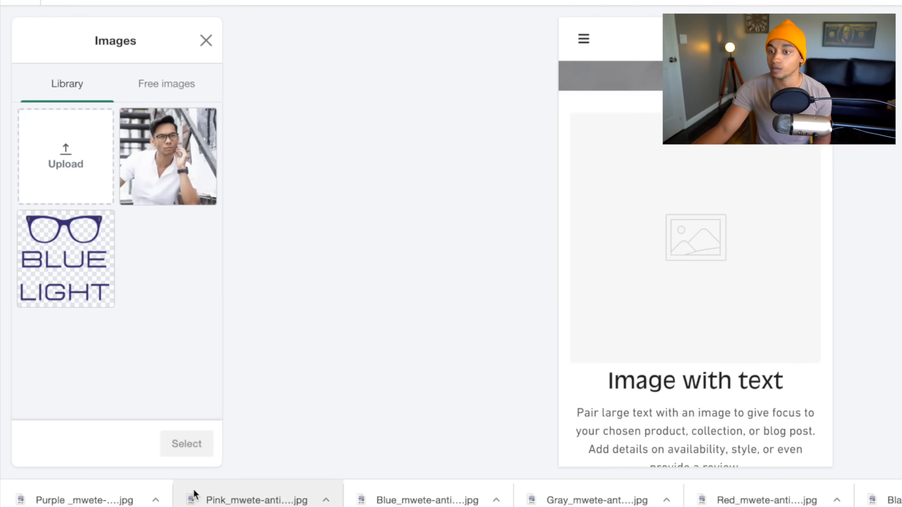
drag(400, 501, 59, 162)
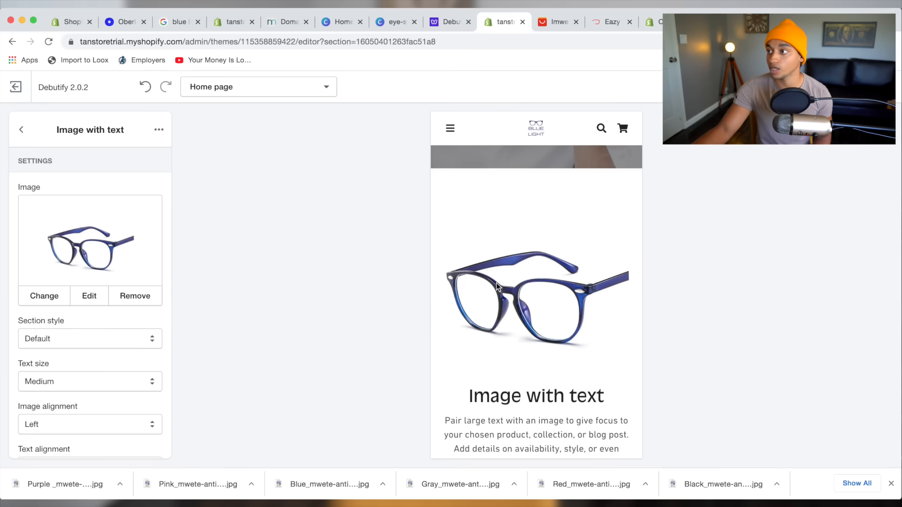
scroll(498, 286, down, 3)
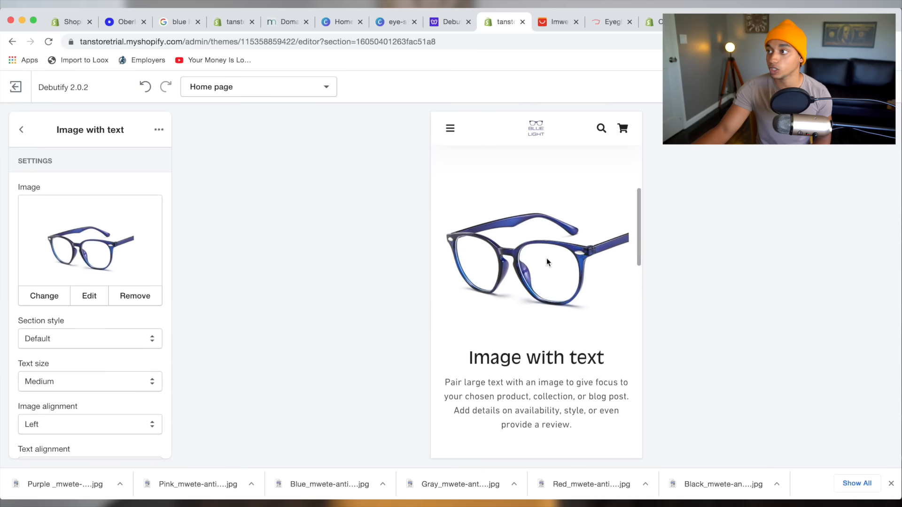
scroll(551, 294, up, 1)
scroll(529, 231, up, 5)
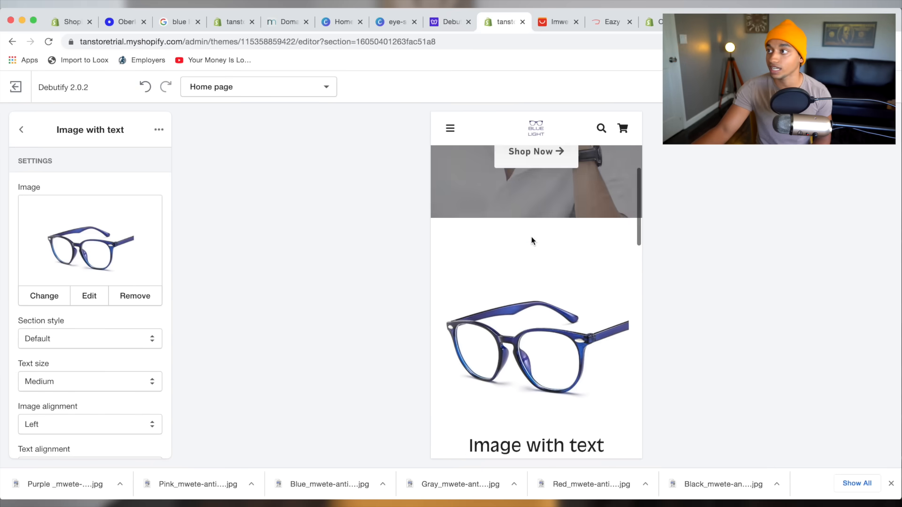
scroll(564, 321, down, 2)
scroll(578, 339, down, 3)
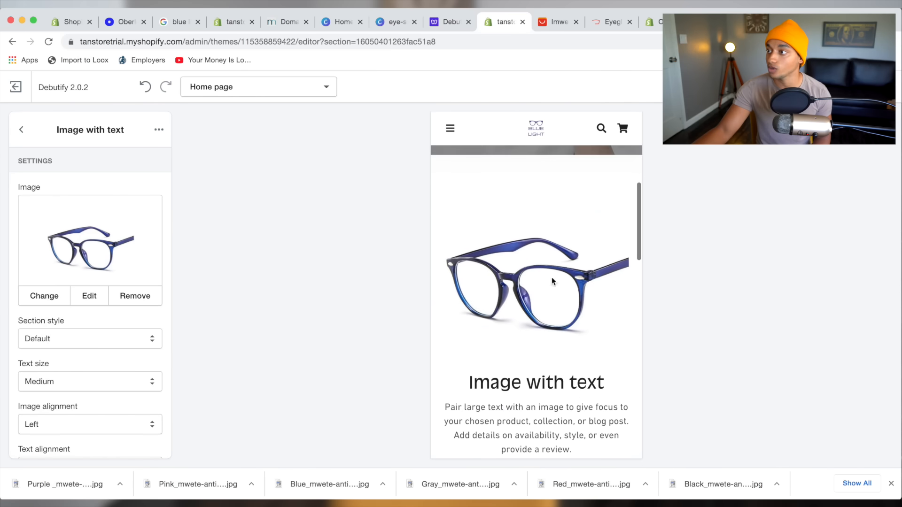
scroll(578, 326, down, 2)
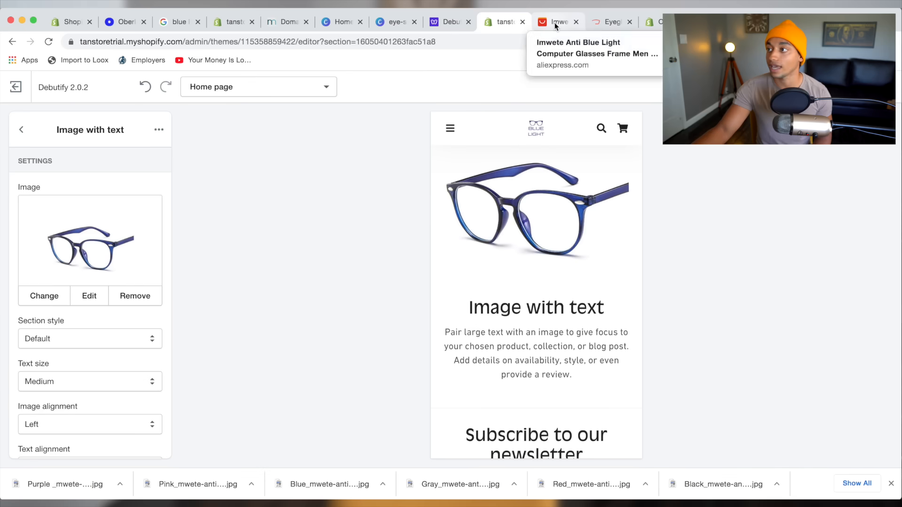
Check the placeholder heading in the preview and go back to the AliExpress Imwete listing.
drag(469, 307, 587, 307)
click(614, 307)
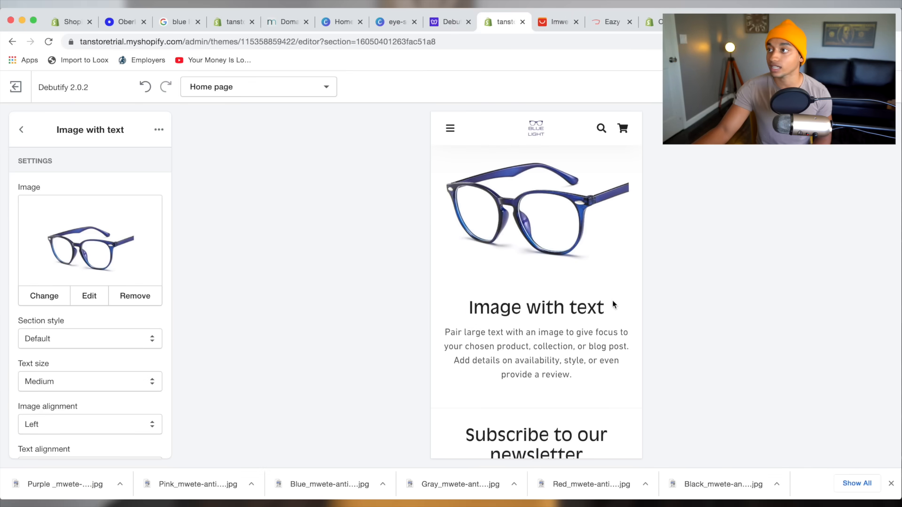
click(558, 10)
scroll(441, 402, down, 8)
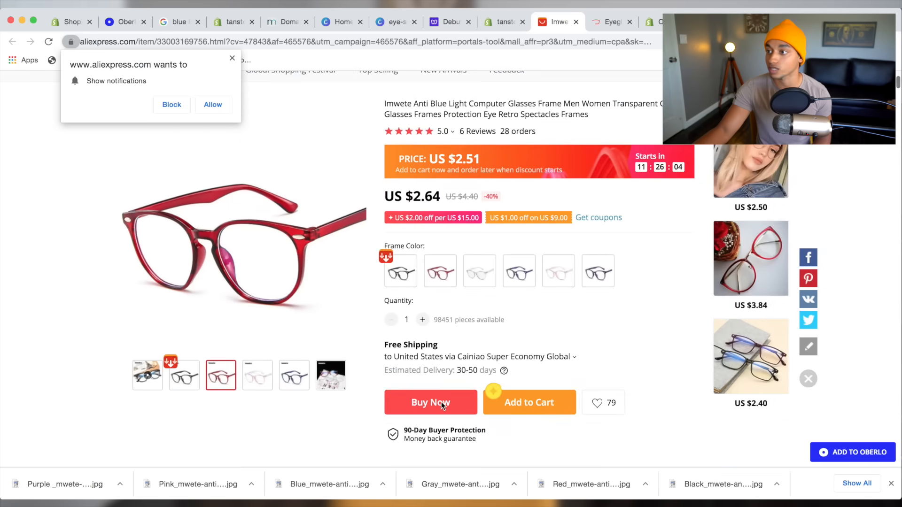
scroll(441, 402, down, 20)
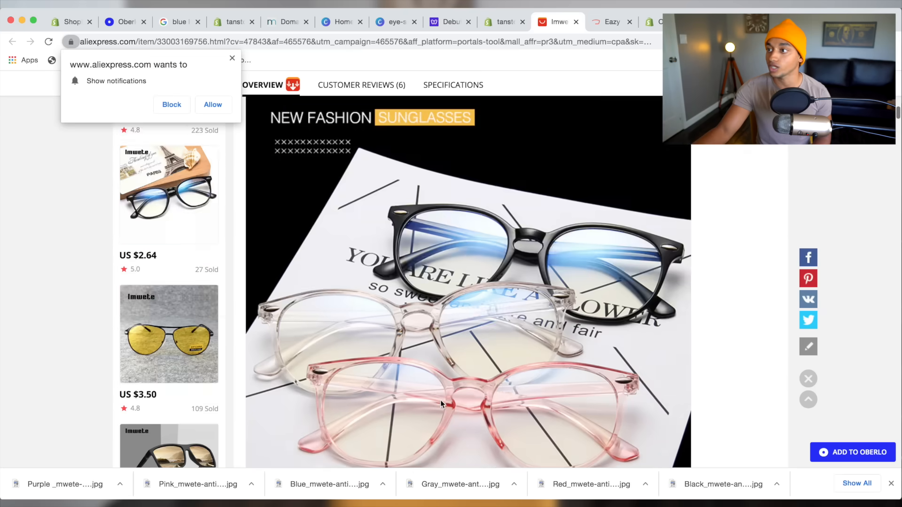
Scroll through the Imwete product description, then bring up the GlassesUSA Eazy page.
scroll(441, 403, down, 10)
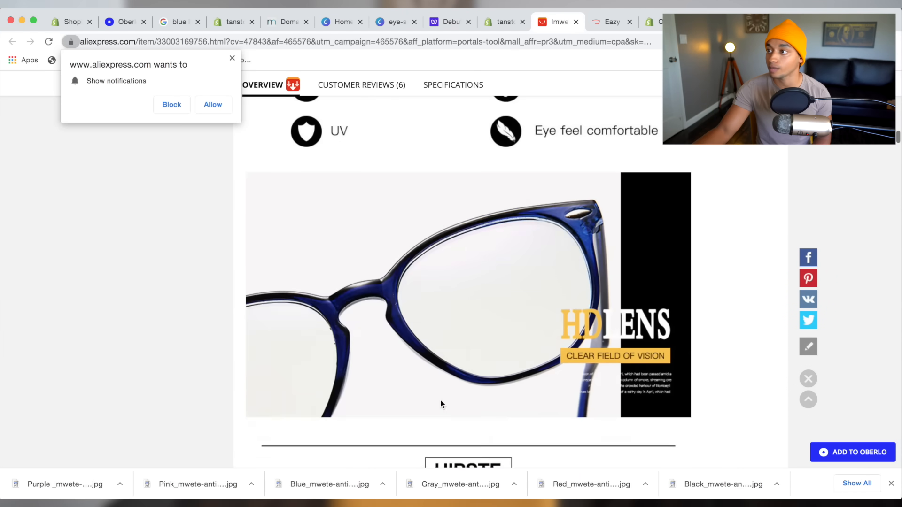
scroll(440, 399, down, 15)
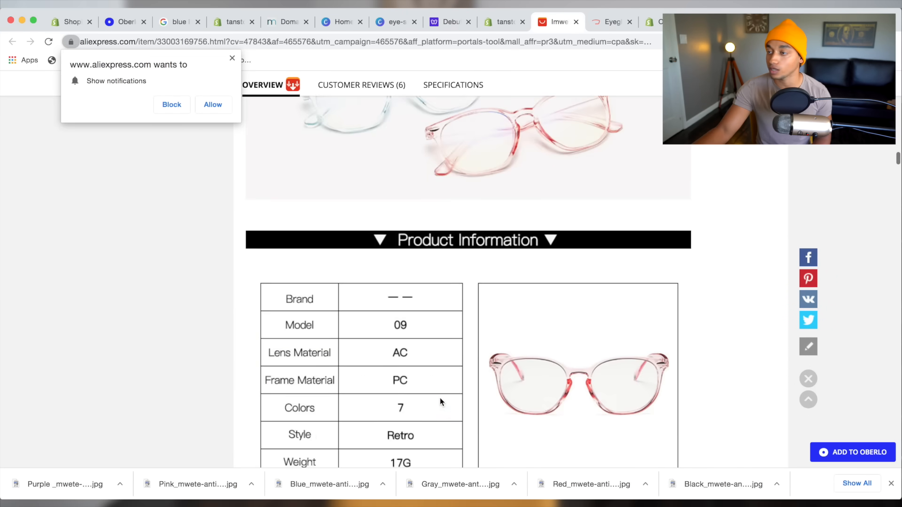
scroll(433, 328, down, 6)
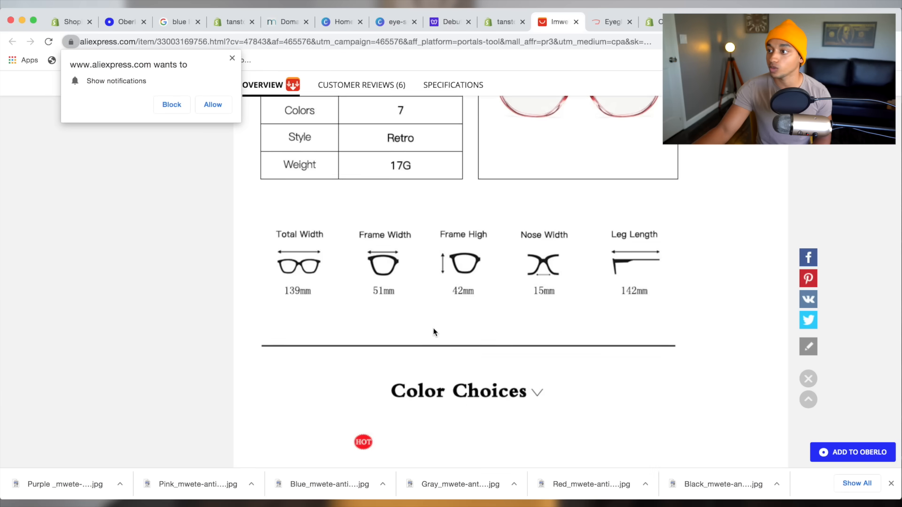
scroll(433, 328, down, 15)
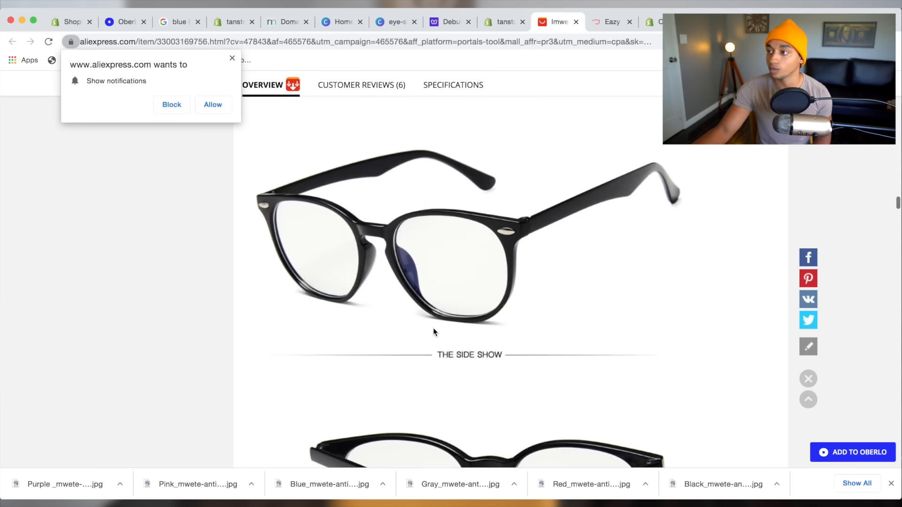
scroll(433, 328, down, 20)
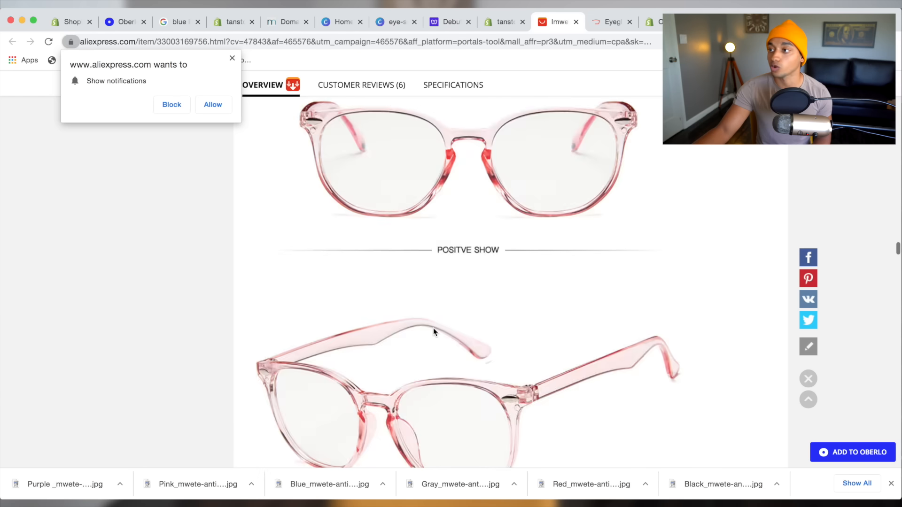
scroll(433, 328, down, 6)
drag(612, 22, 560, 24)
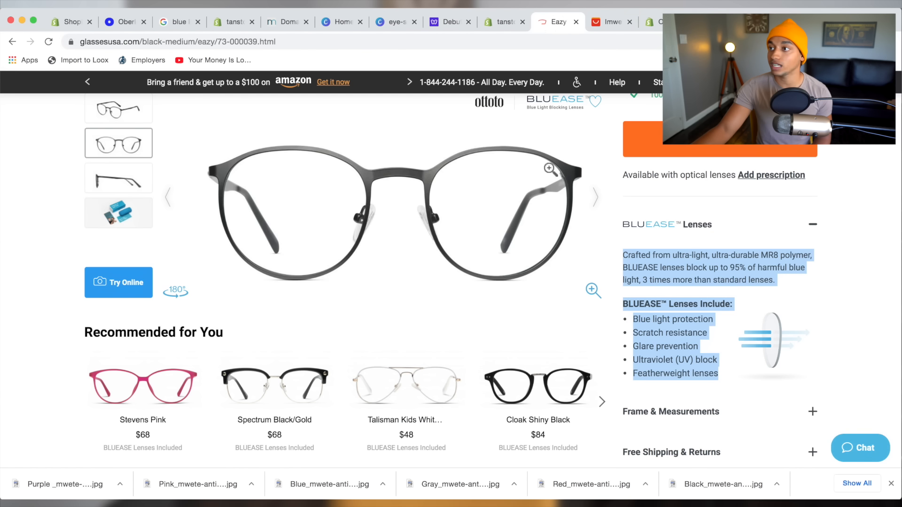
Read the Eazy page's BLUEASE lens description, then return to the Shopify editor.
scroll(453, 305, up, 2)
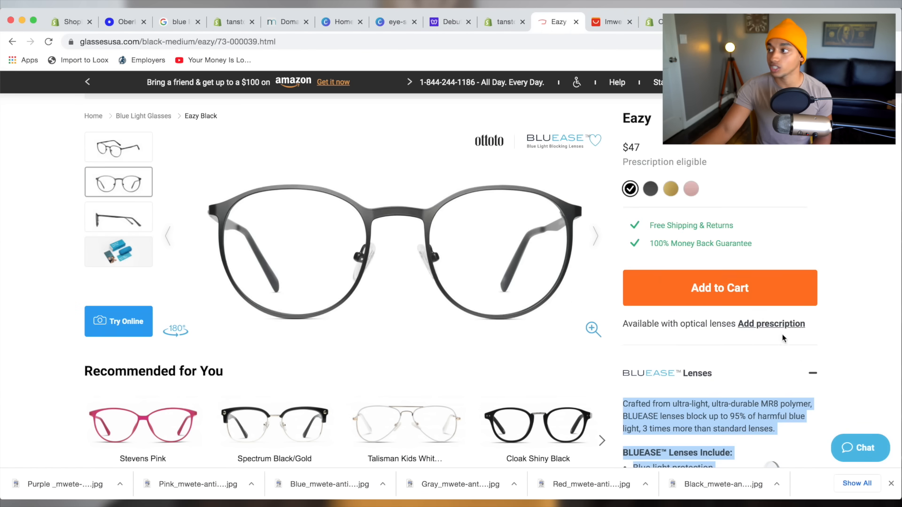
click(847, 364)
scroll(749, 380, down, 5)
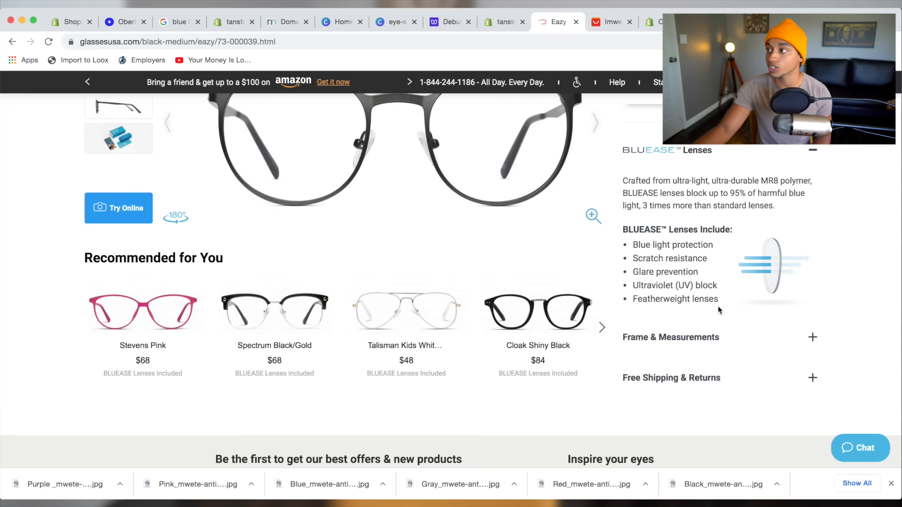
scroll(716, 205, up, 5)
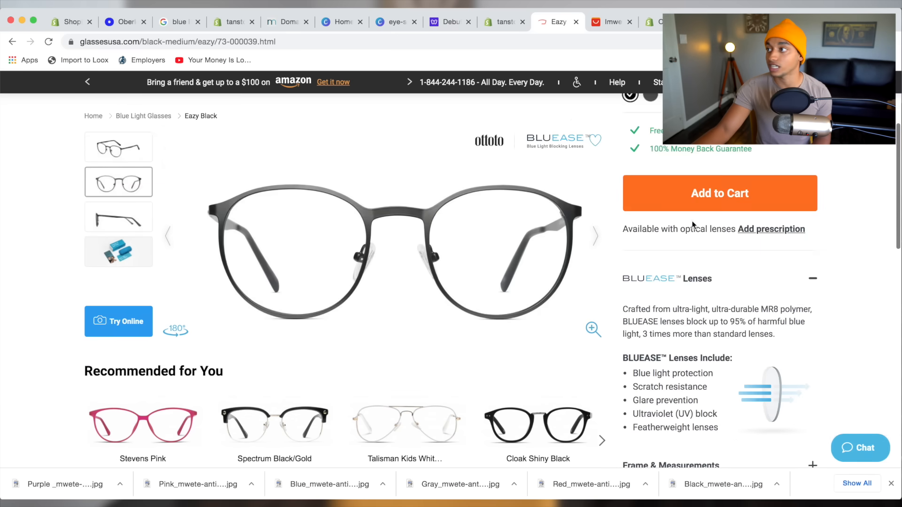
scroll(690, 383, up, 1)
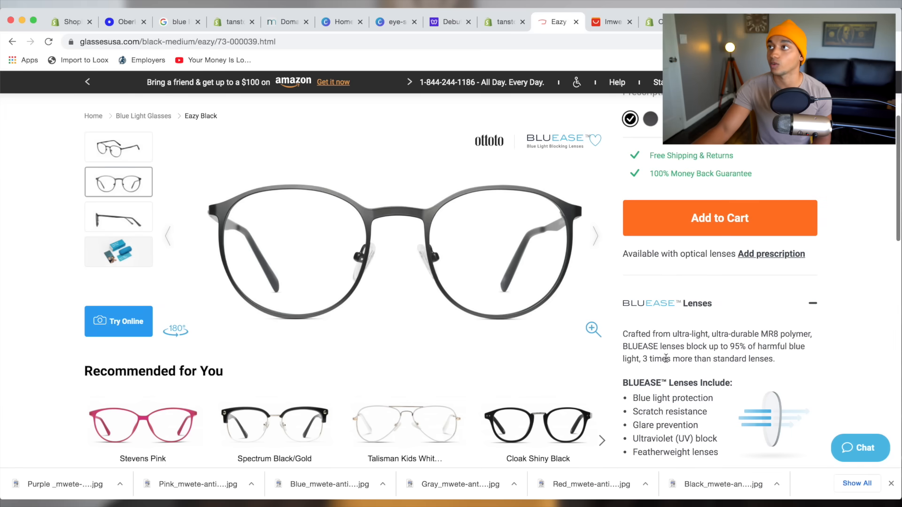
click(505, 22)
Set the Image with text heading to 'Block up to 95% of harmful blue light'.
scroll(59, 393, down, 5)
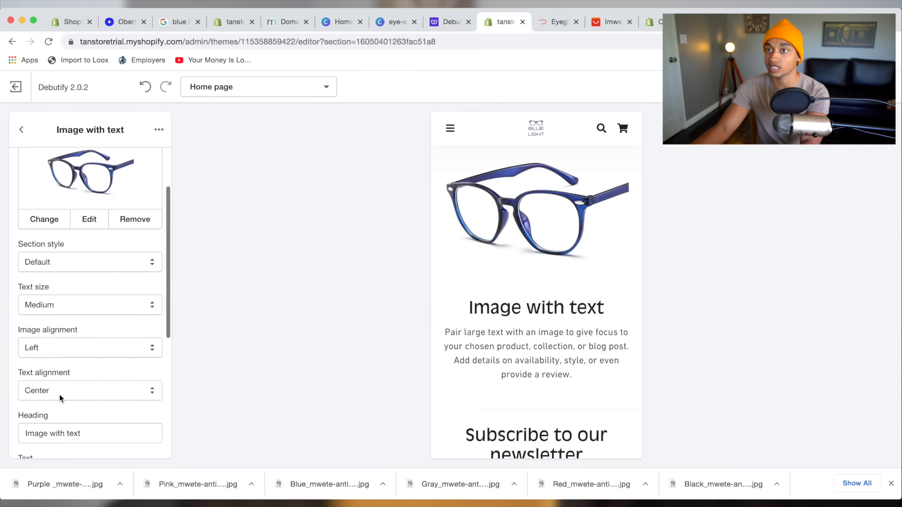
click(40, 370)
key(ctrl+a)
text(block up to 95% of harmful blue light, 3 times more than standard lenses.)
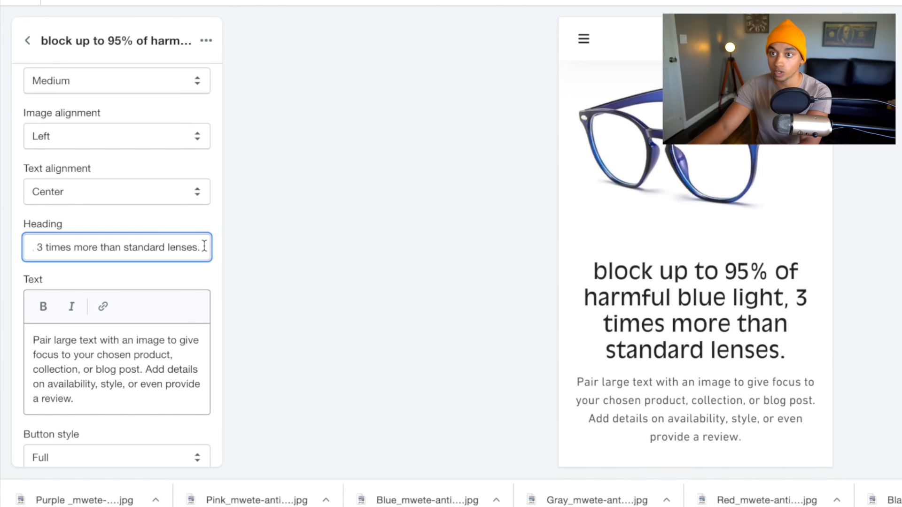
drag(200, 247, 136, 247)
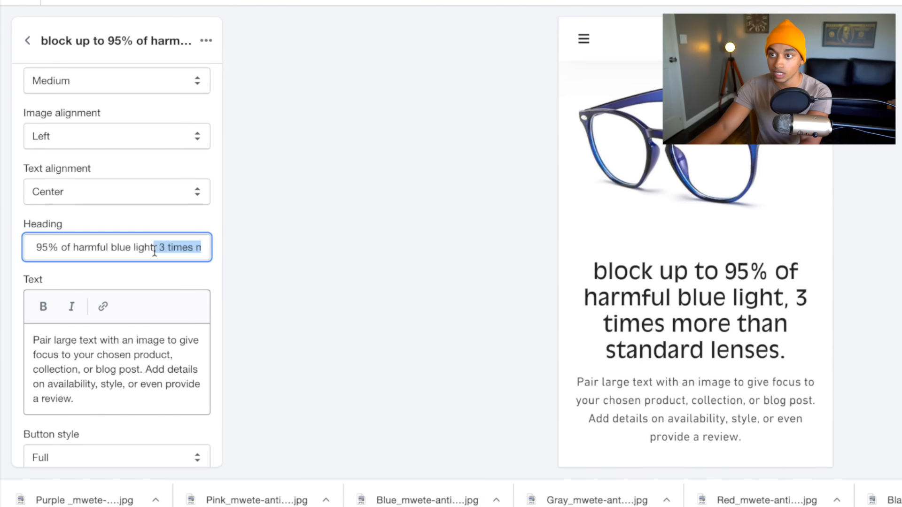
key(BackSpace)
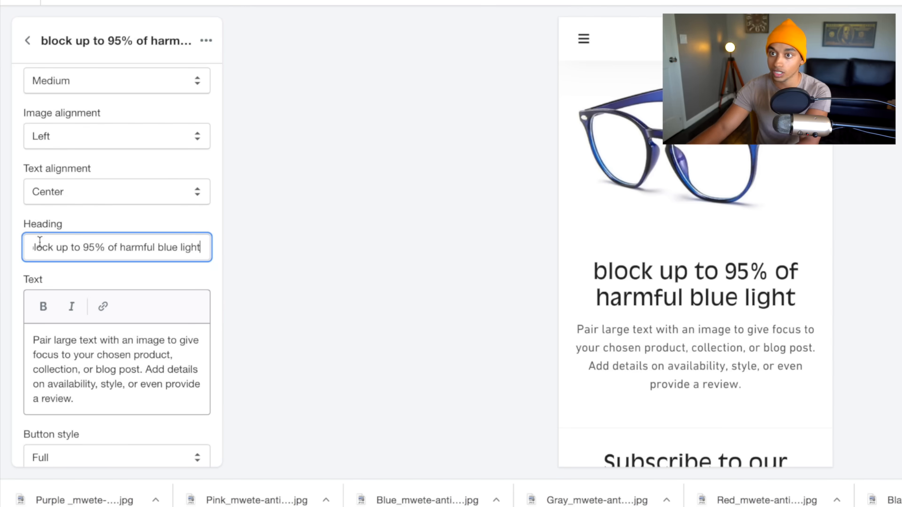
click(33, 246)
key(BackSpace)
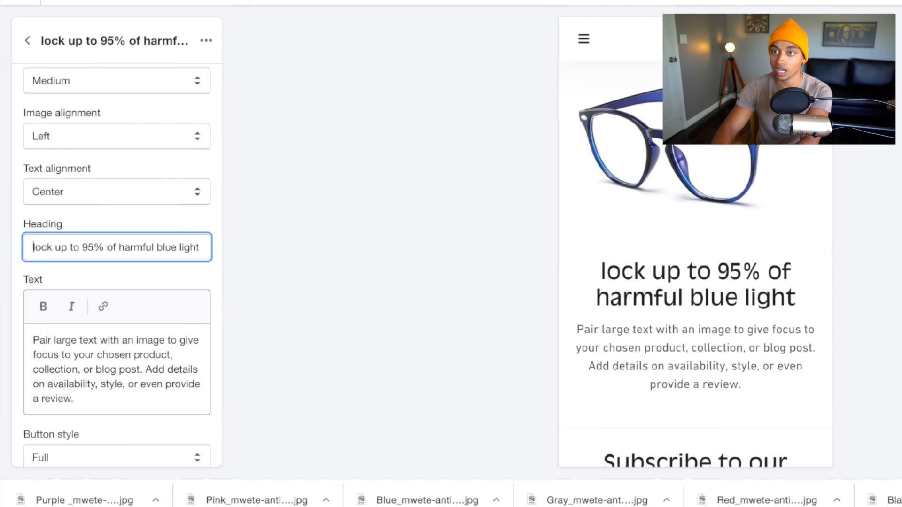
text(B)
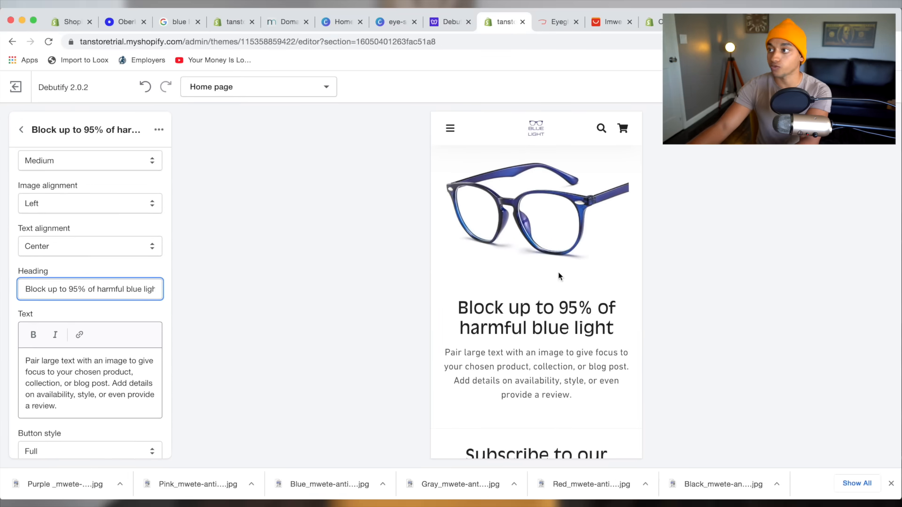
Switch back to the GlassesUSA Eazy product page.
scroll(568, 260, up, 1)
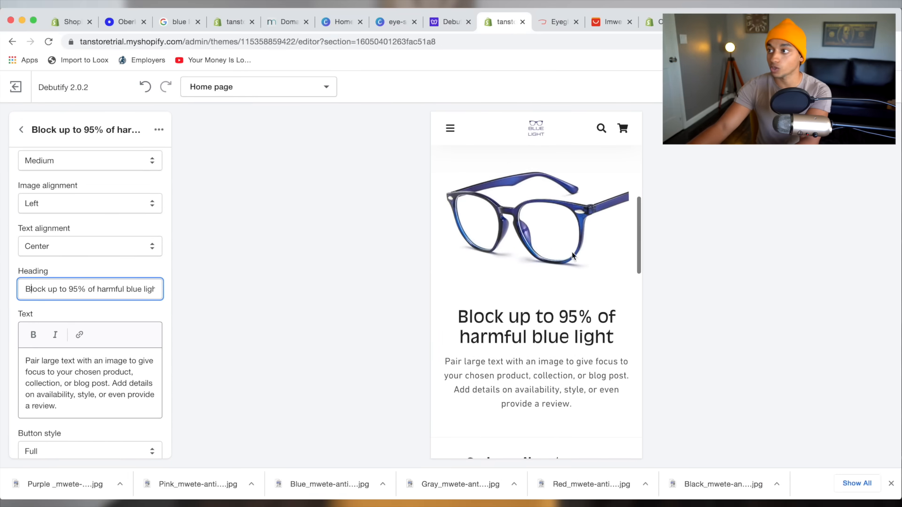
scroll(516, 253, up, 2)
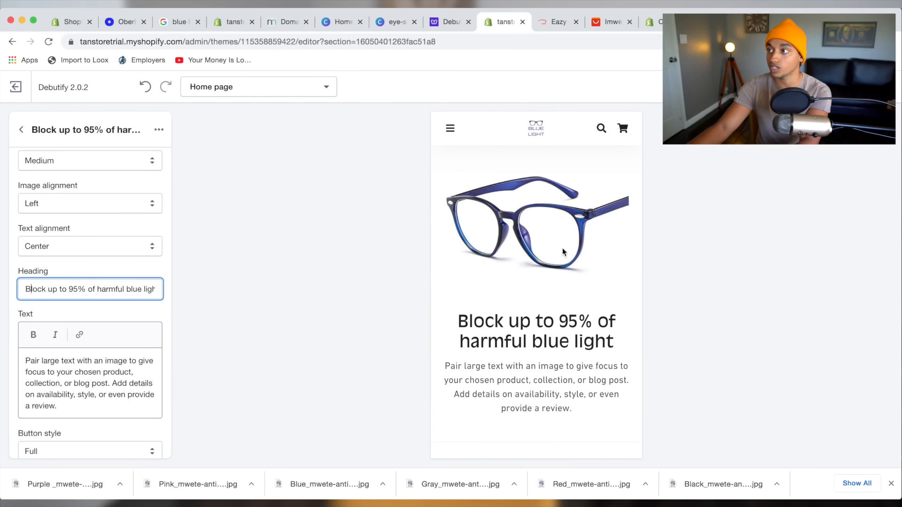
scroll(530, 260, up, 1)
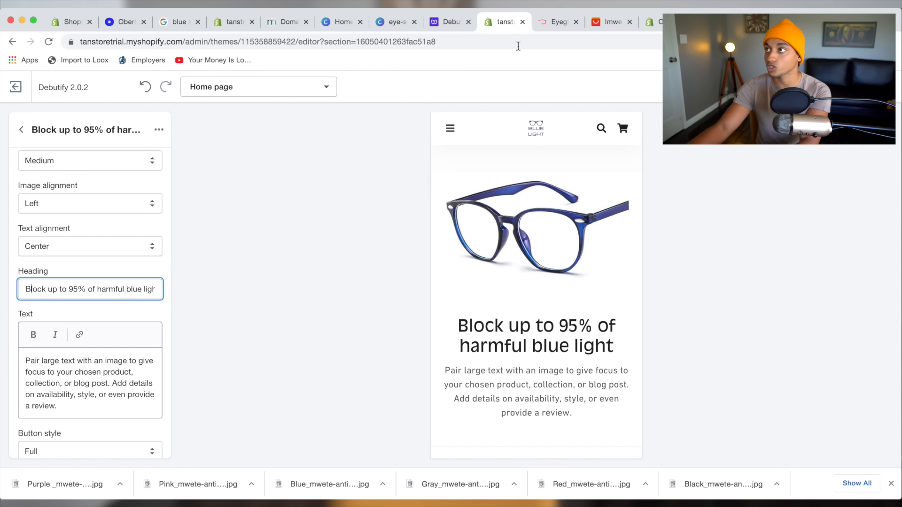
click(543, 27)
scroll(626, 348, down, 5)
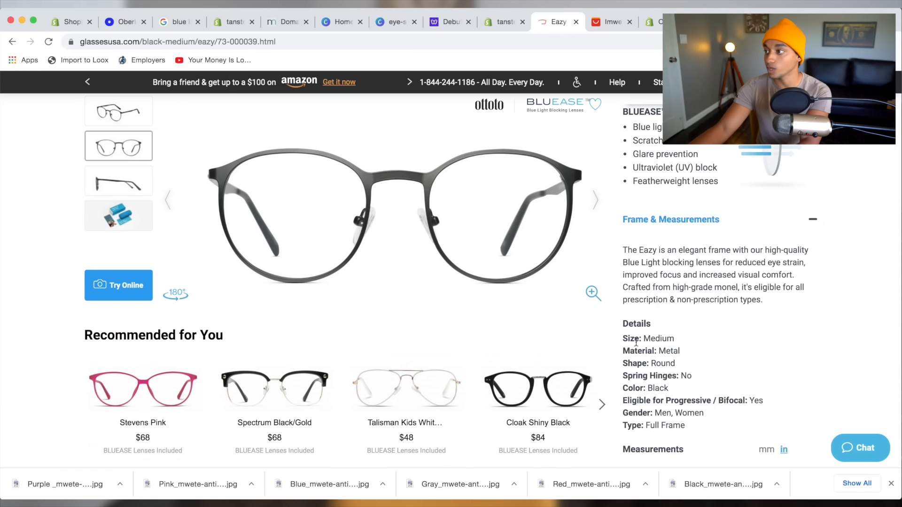
Highlight the Eazy frame details and the claim about blocking 95% of blue light.
drag(626, 349, 674, 359)
click(680, 368)
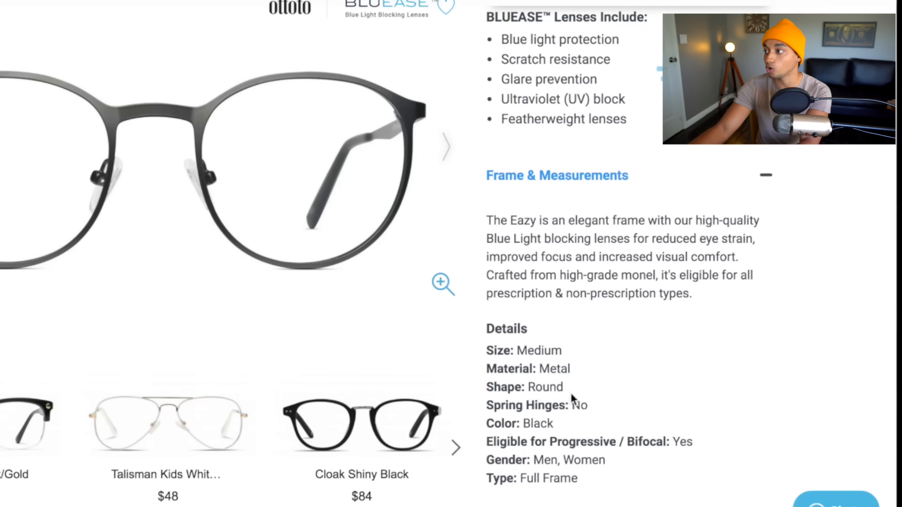
mouse_move(547, 377)
mouse_down()
mouse_move(558, 360)
mouse_move(549, 366)
mouse_up()
scroll(563, 360, up, 5)
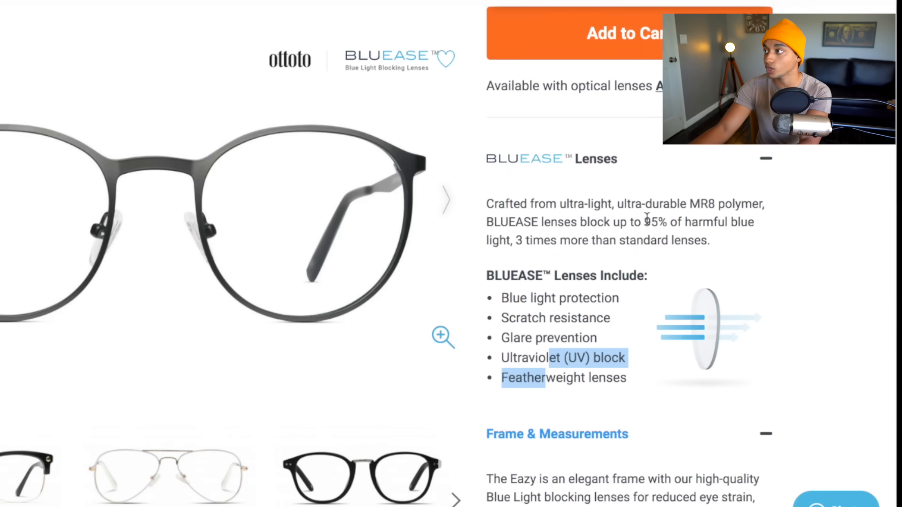
drag(644, 222, 750, 242)
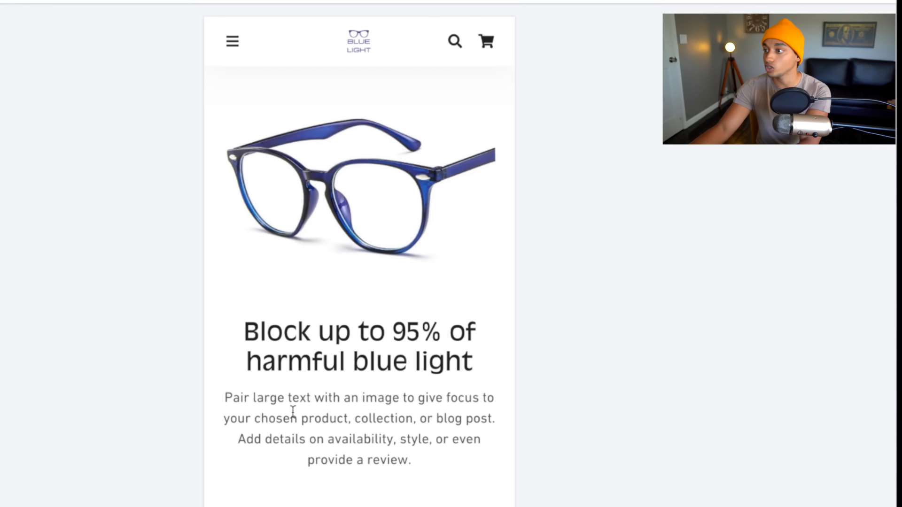
Replace the body text with 'Reduces headaches, strain on your eyes & overall improves your day to day'.
drag(216, 408, 409, 464)
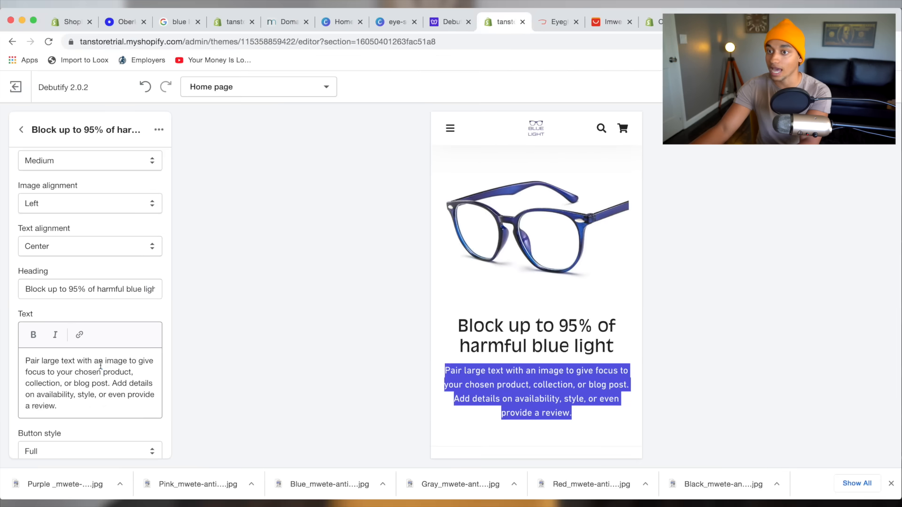
triple_click(101, 365)
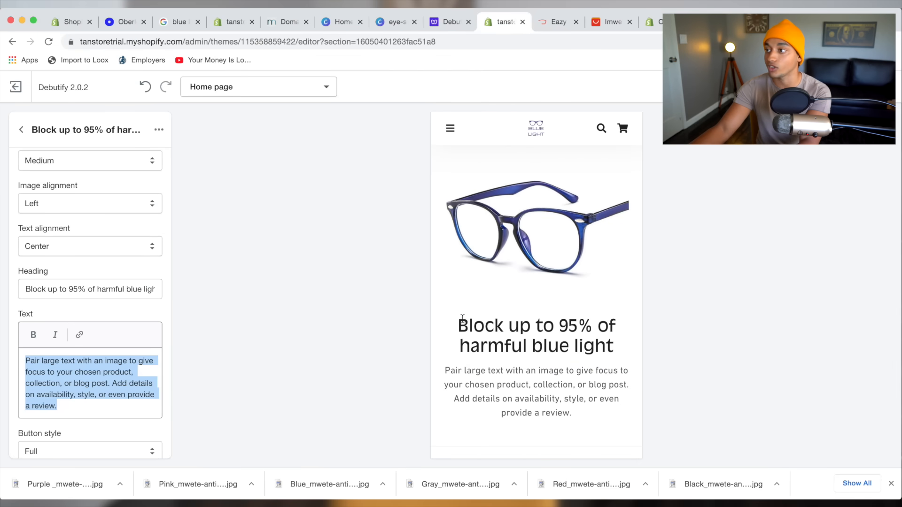
drag(463, 318, 578, 348)
click(578, 348)
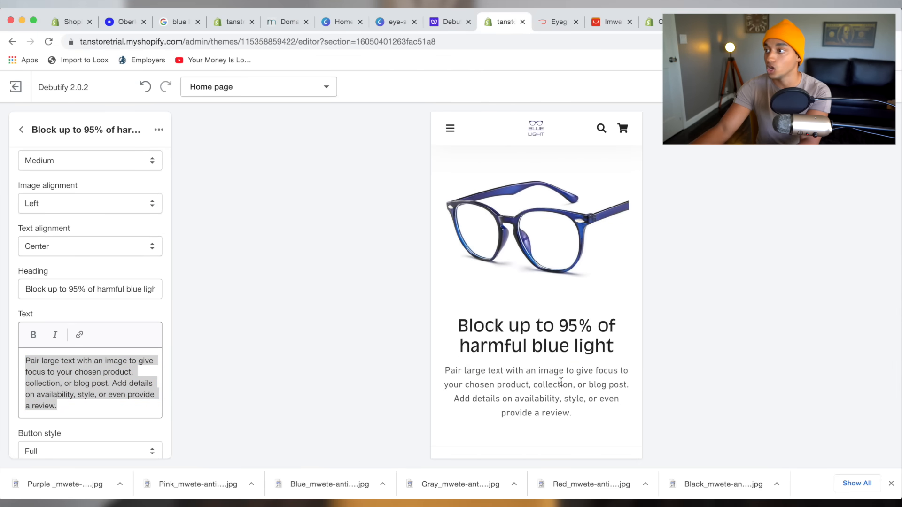
drag(91, 408, 21, 354)
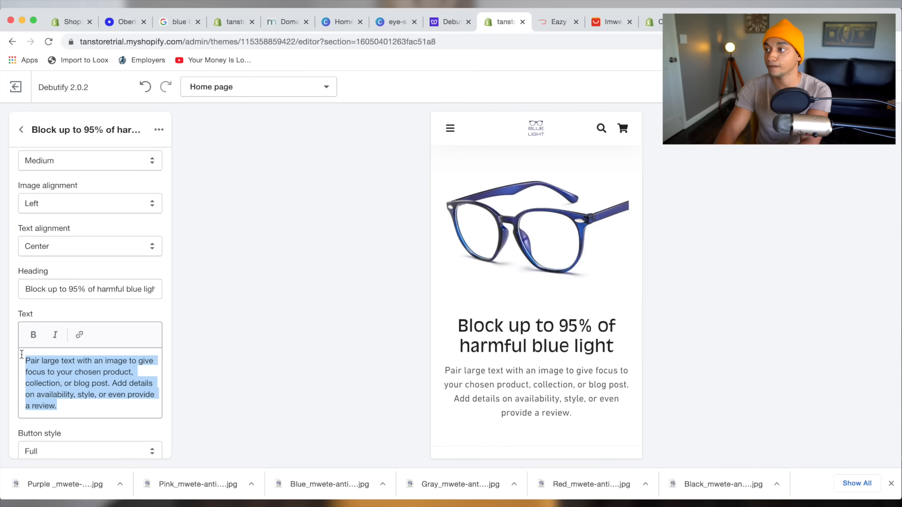
text(Reduces headaches, strain on your eyes & t)
text(verall improves your day to day)
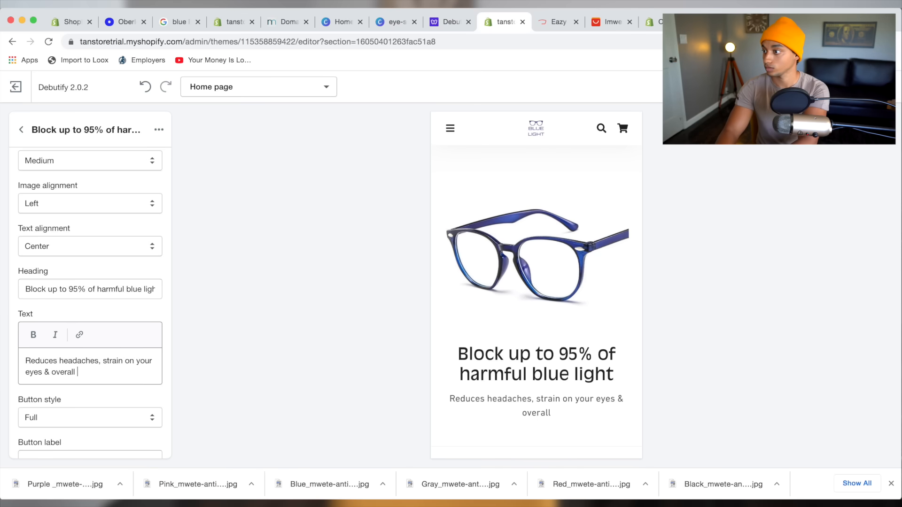
Review the new glasses paragraph in the store preview.
drag(448, 398, 497, 398)
click(568, 394)
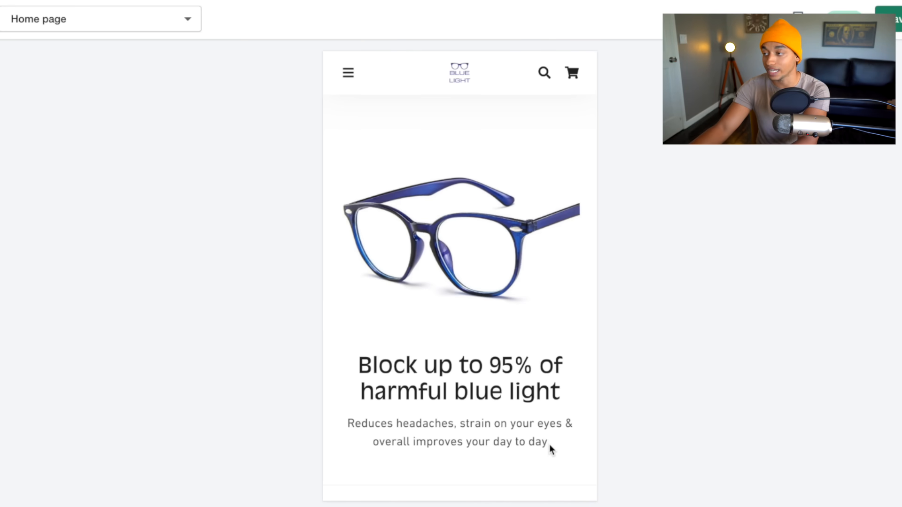
scroll(540, 436, up, 1)
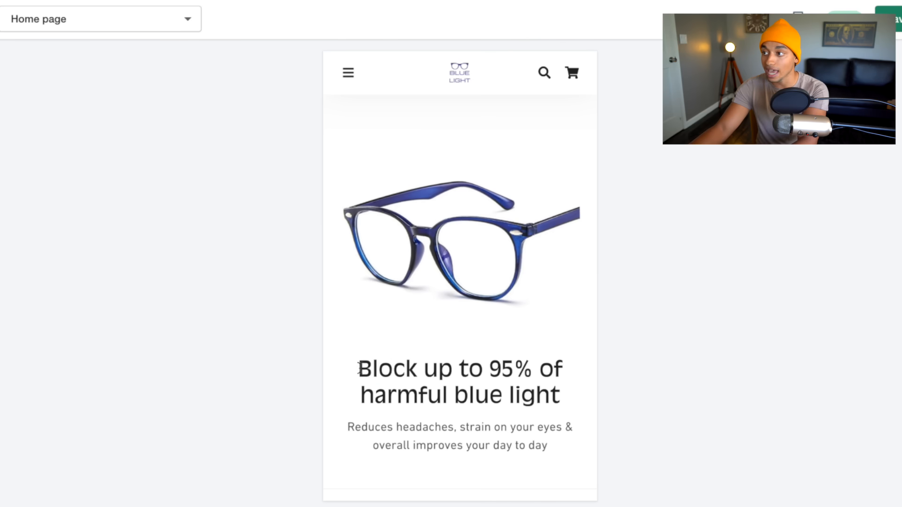
drag(359, 369, 551, 396)
drag(558, 446, 347, 434)
click(425, 386)
scroll(425, 380, up, 1)
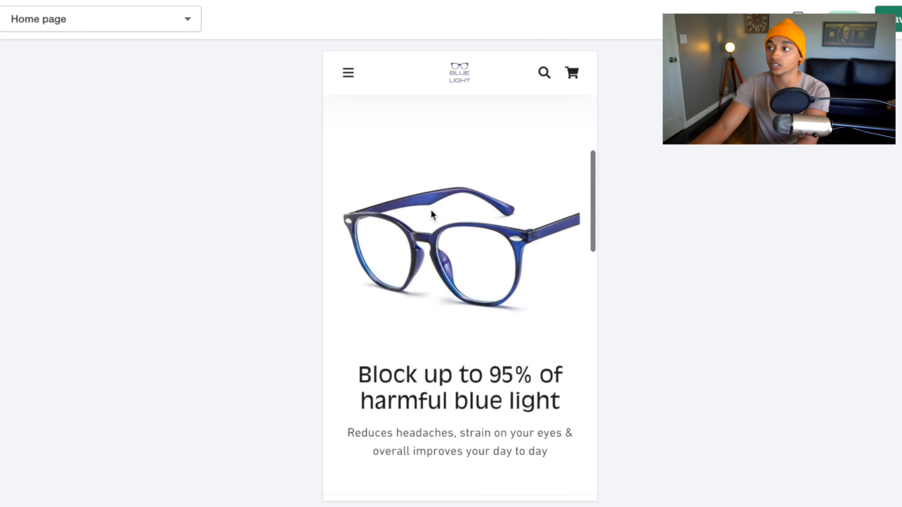
scroll(489, 348, up, 3)
scroll(489, 348, down, 3)
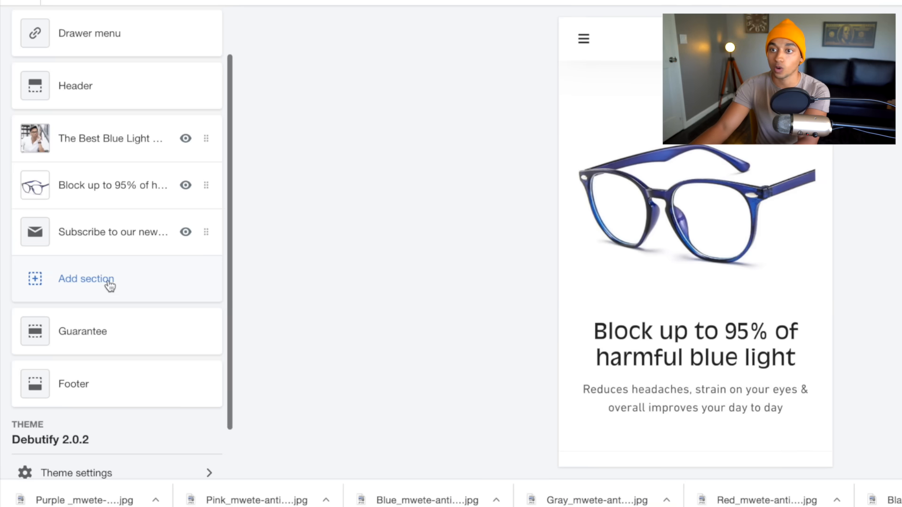
Add two new Image with text sections to the home page.
click(110, 285)
scroll(132, 329, down, 3)
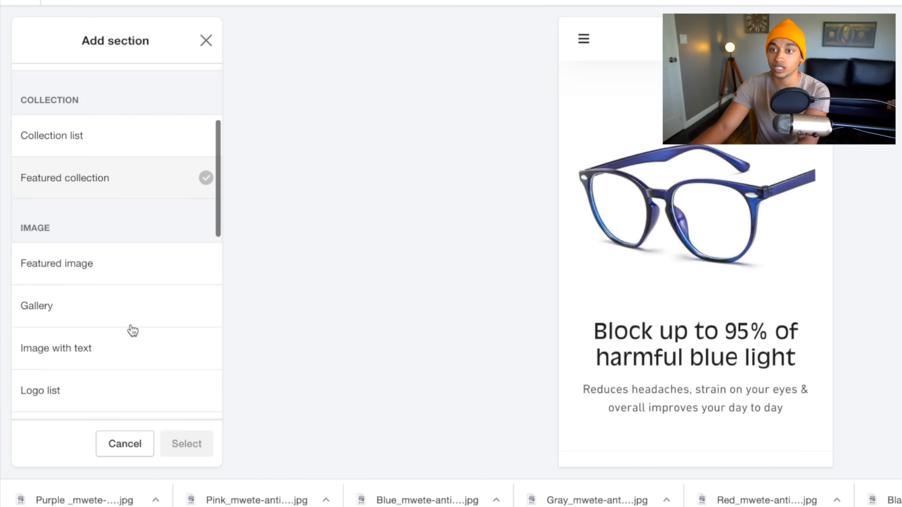
click(100, 336)
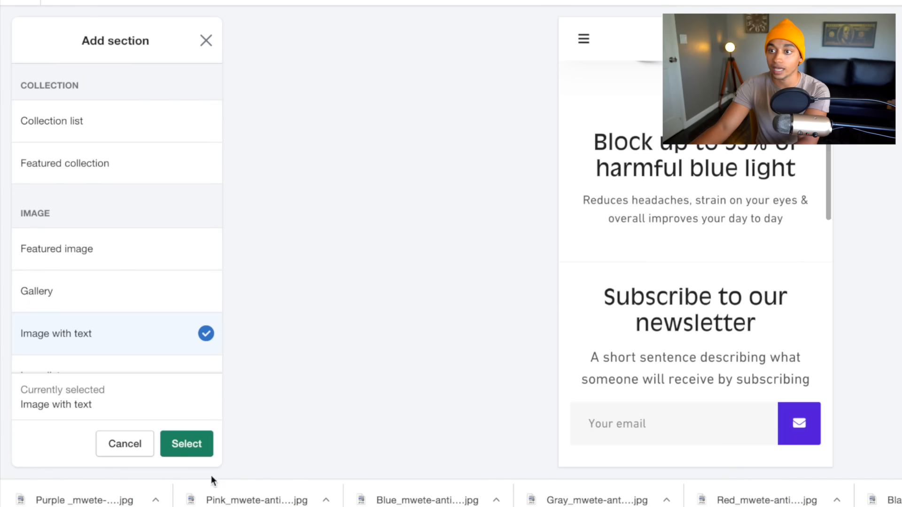
click(194, 458)
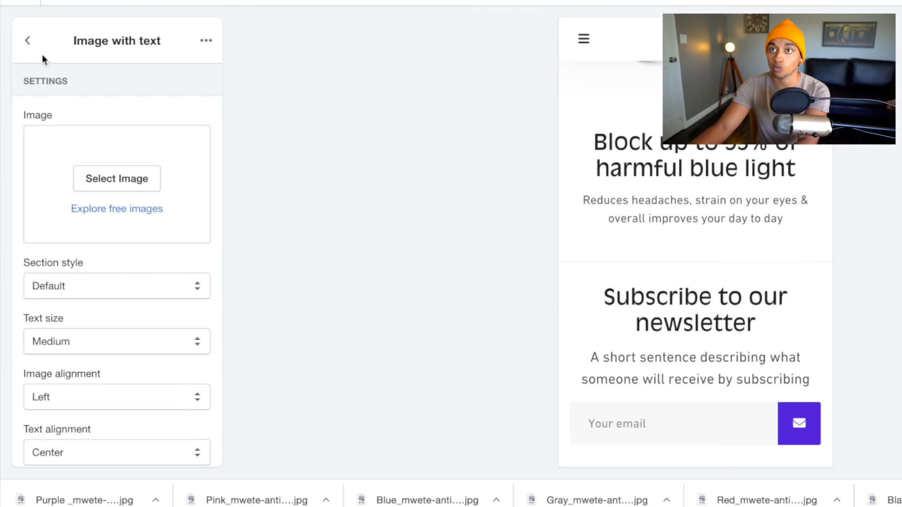
click(29, 39)
click(114, 326)
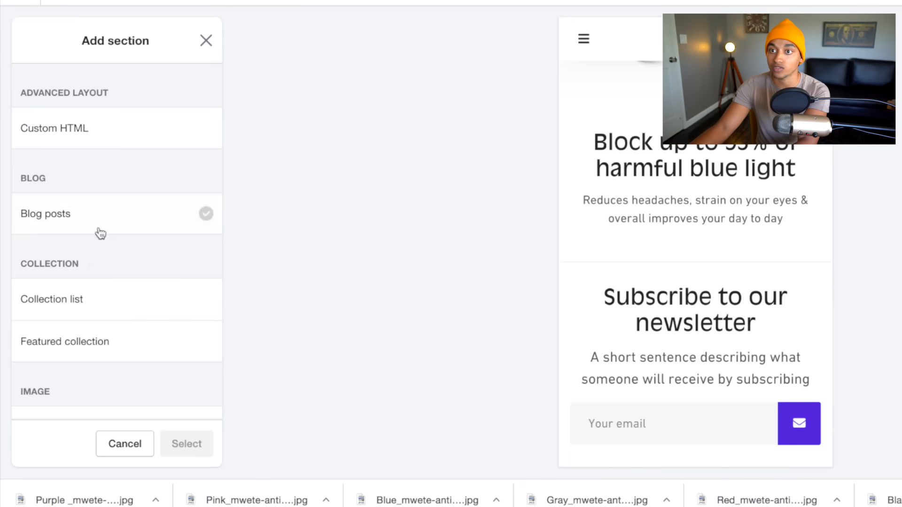
scroll(114, 324, down, 4)
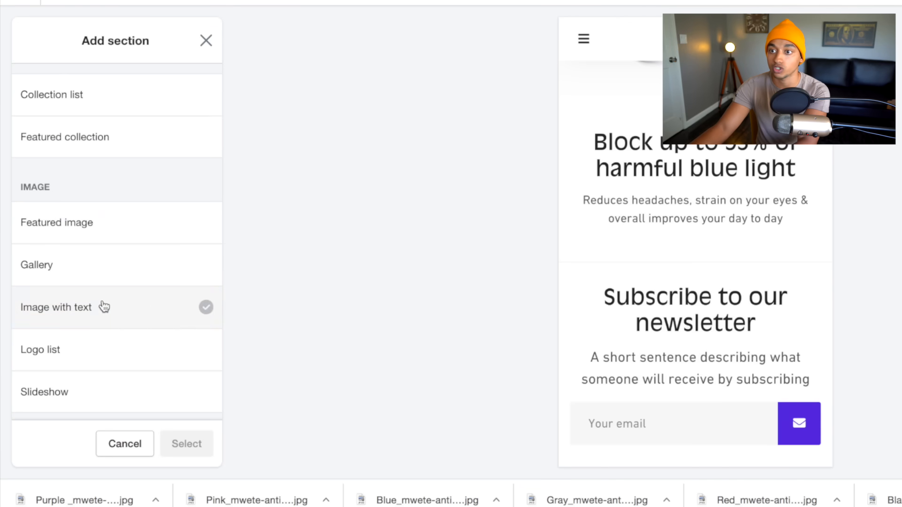
click(100, 305)
click(187, 444)
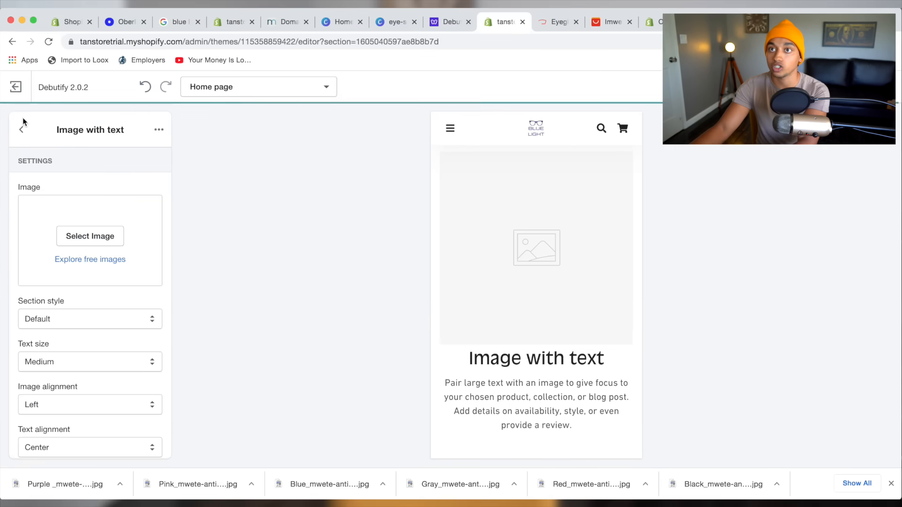
click(21, 130)
Move both new Image with text sections above the newsletter signup.
drag(78, 312, 80, 284)
drag(81, 360, 84, 328)
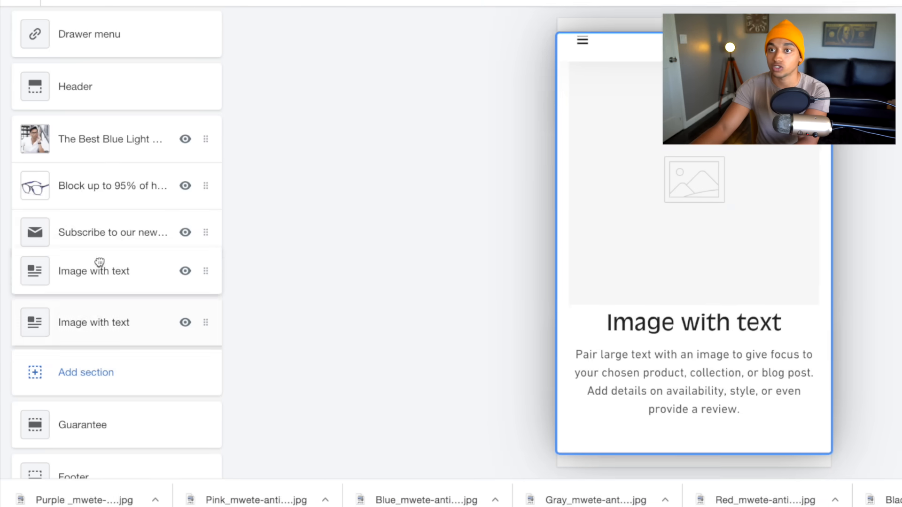
drag(107, 296, 109, 299)
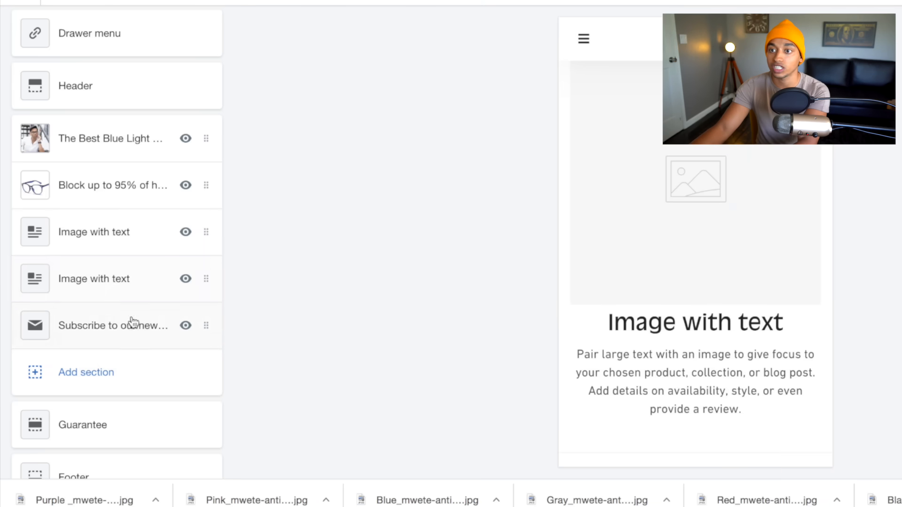
scroll(653, 334, up, 15)
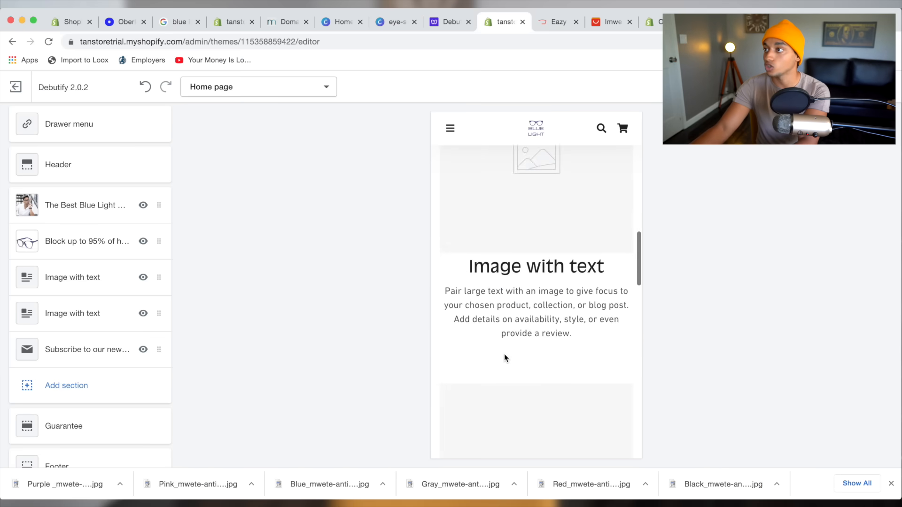
scroll(503, 358, up, 3)
scroll(503, 360, down, 5)
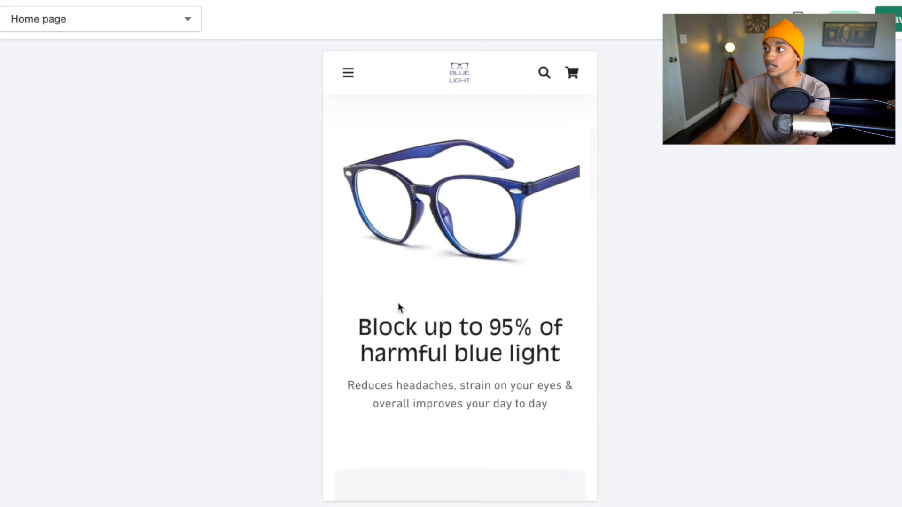
scroll(483, 304, up, 2)
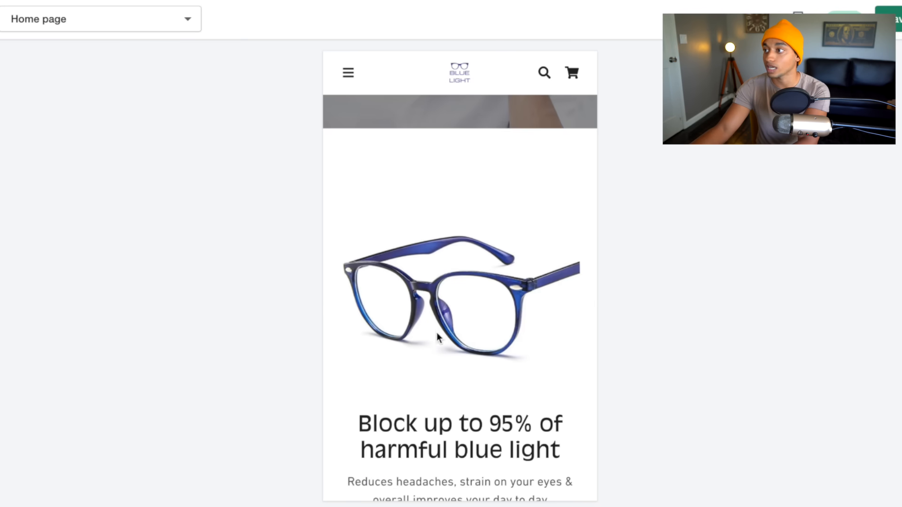
scroll(488, 329, down, 1)
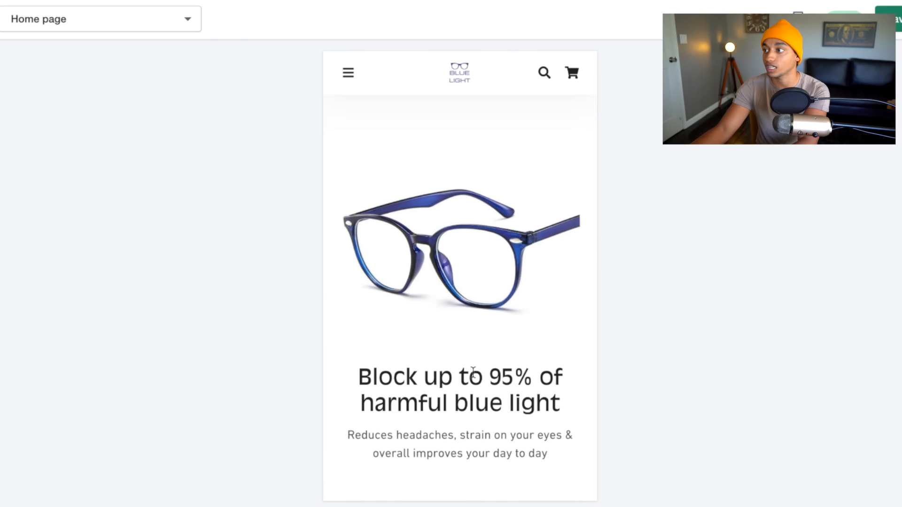
scroll(472, 365, down, 5)
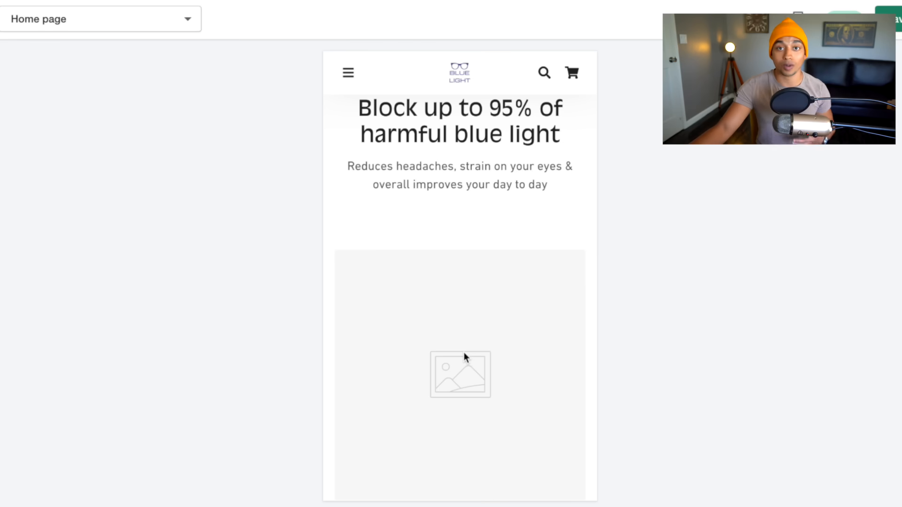
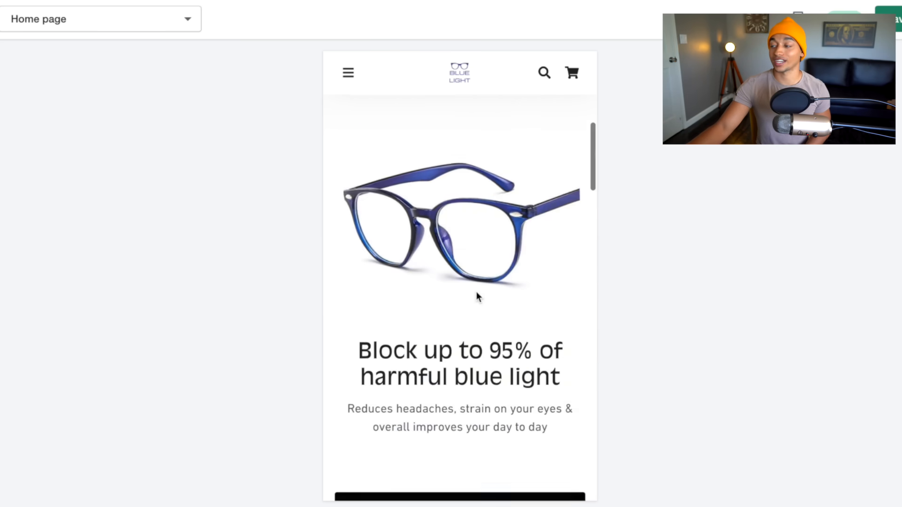
Review the Featherweight and radiation paragraphs in the home page preview.
scroll(477, 296, down, 5)
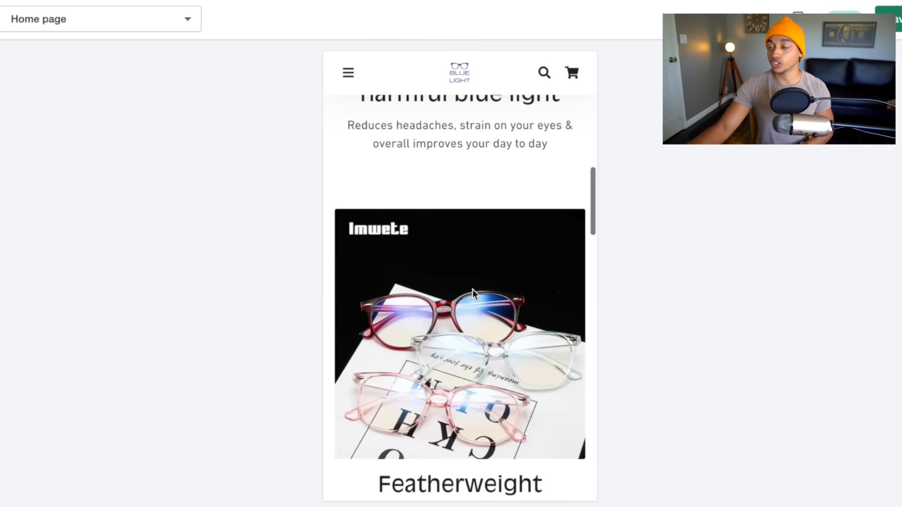
scroll(502, 346, down, 2)
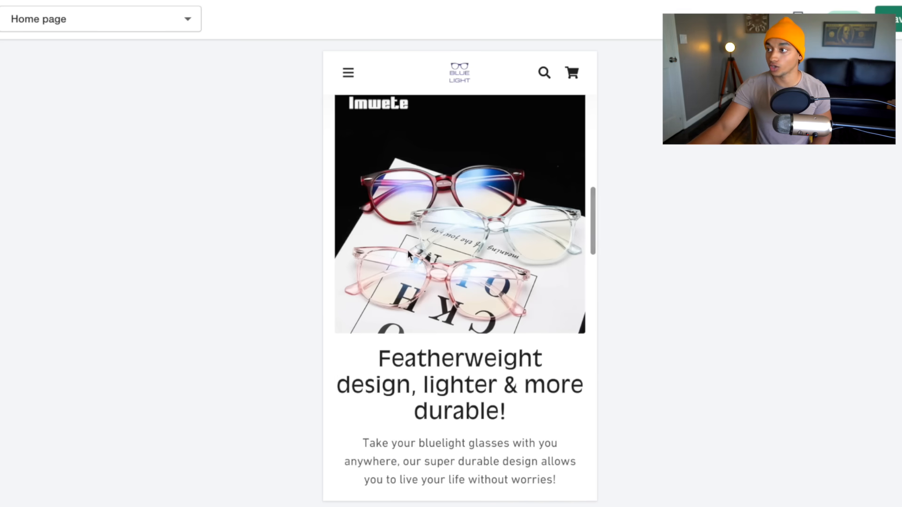
scroll(467, 358, down, 1)
drag(371, 357, 558, 460)
click(453, 370)
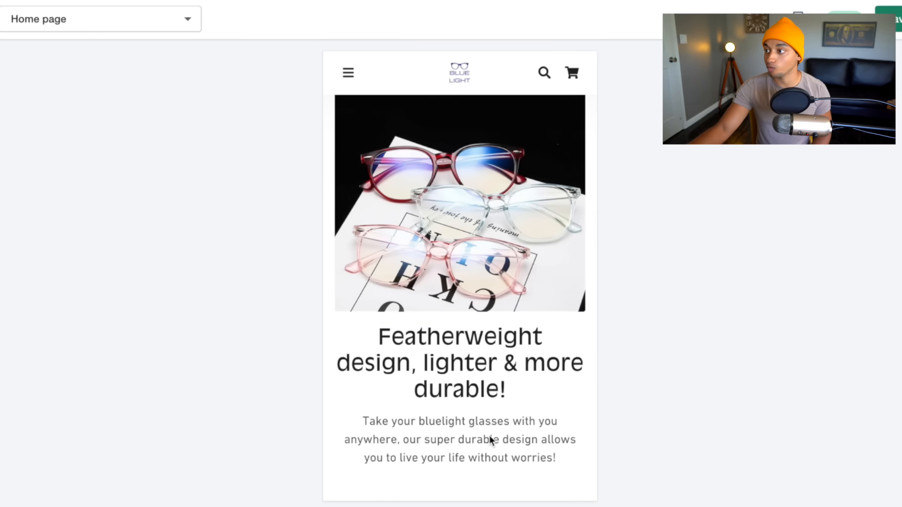
scroll(414, 443, down, 1)
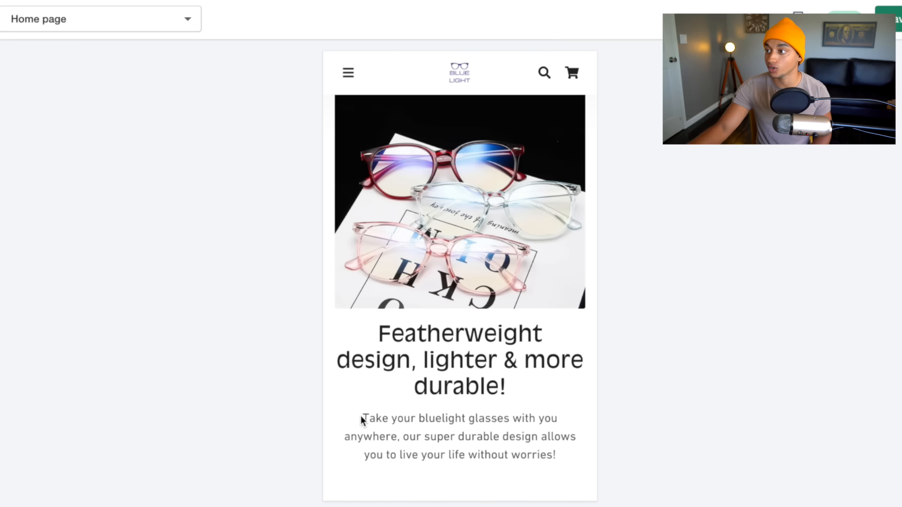
drag(383, 416, 561, 432)
click(555, 458)
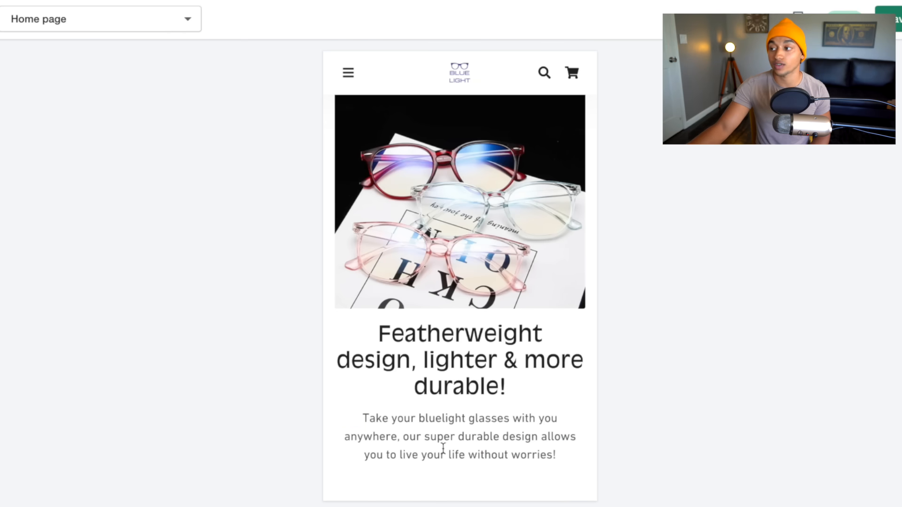
scroll(464, 446, down, 8)
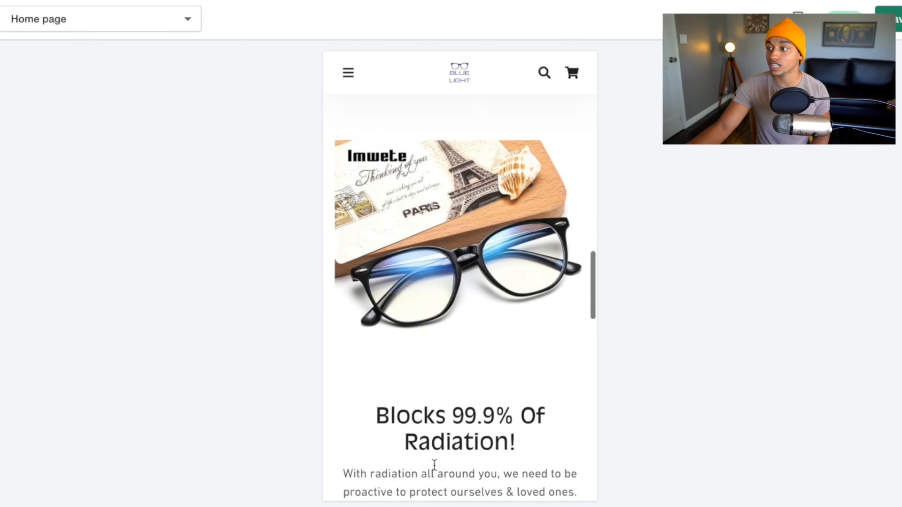
scroll(526, 339, down, 1)
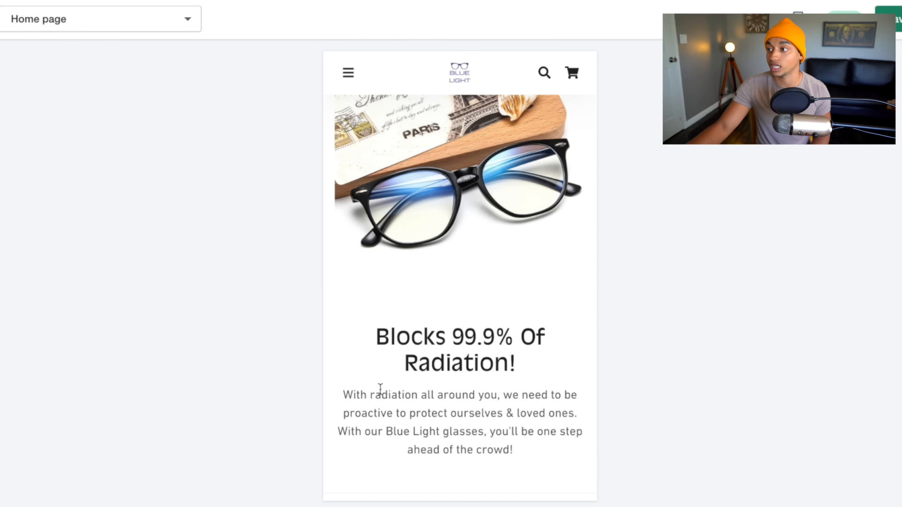
drag(345, 396, 509, 414)
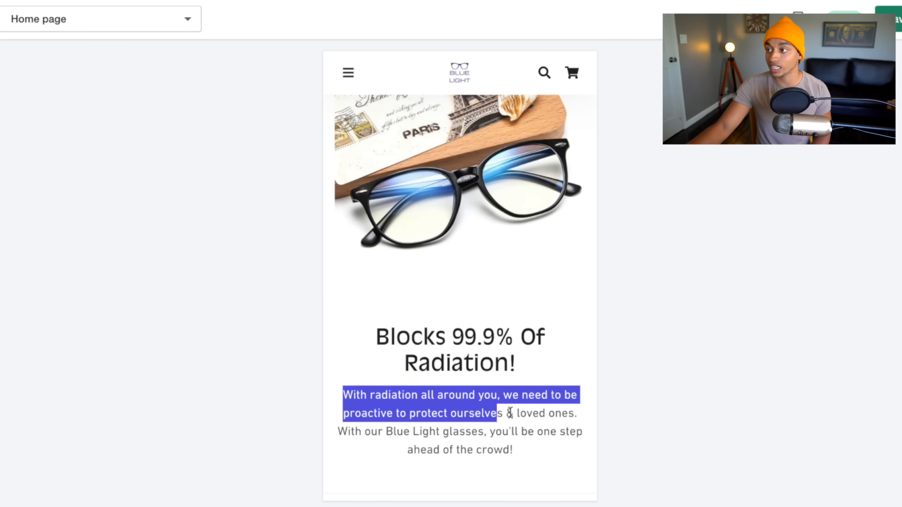
click(520, 405)
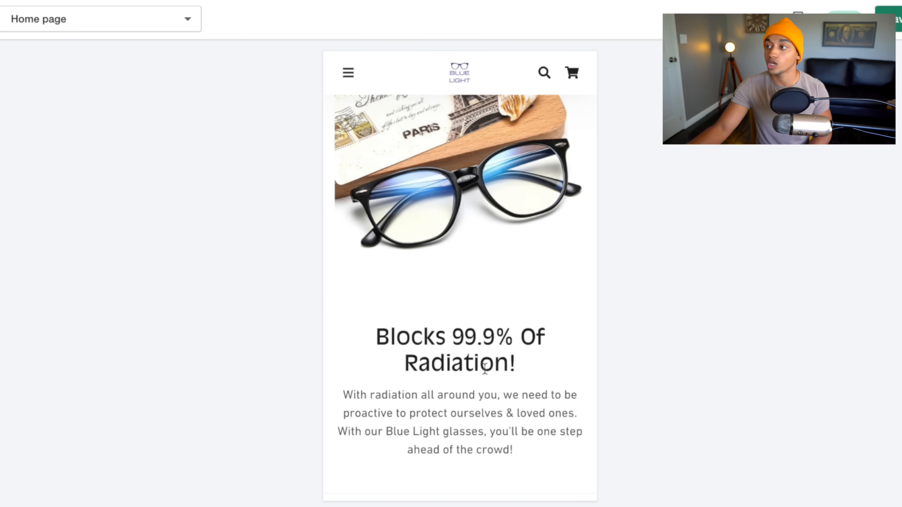
Replace the newsletter subheading with 'By subscribing you'll be the first person to know about our exclusive deals & discounts!'.
scroll(450, 353, up, 10)
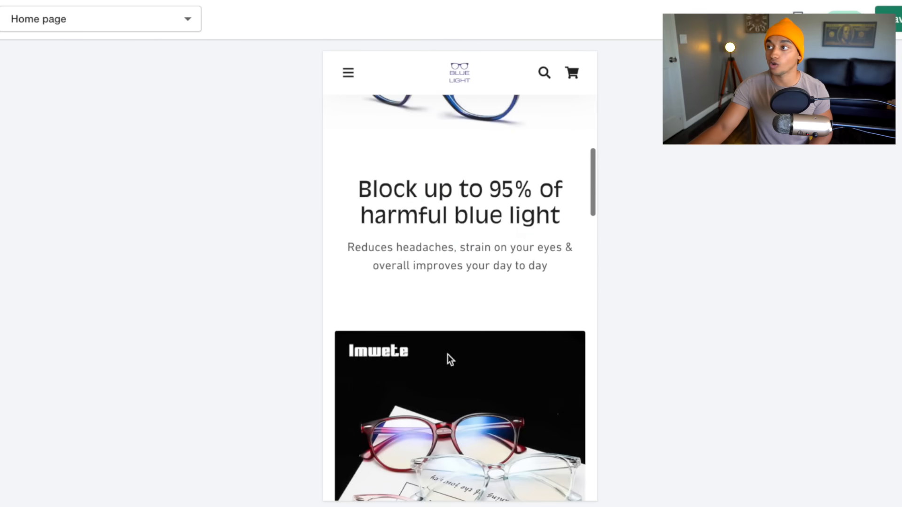
scroll(449, 359, up, 10)
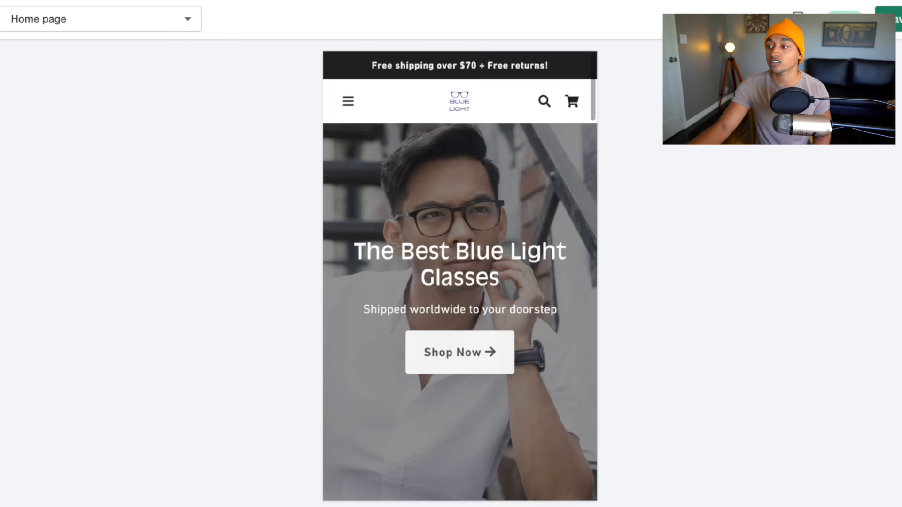
scroll(548, 411, down, 6)
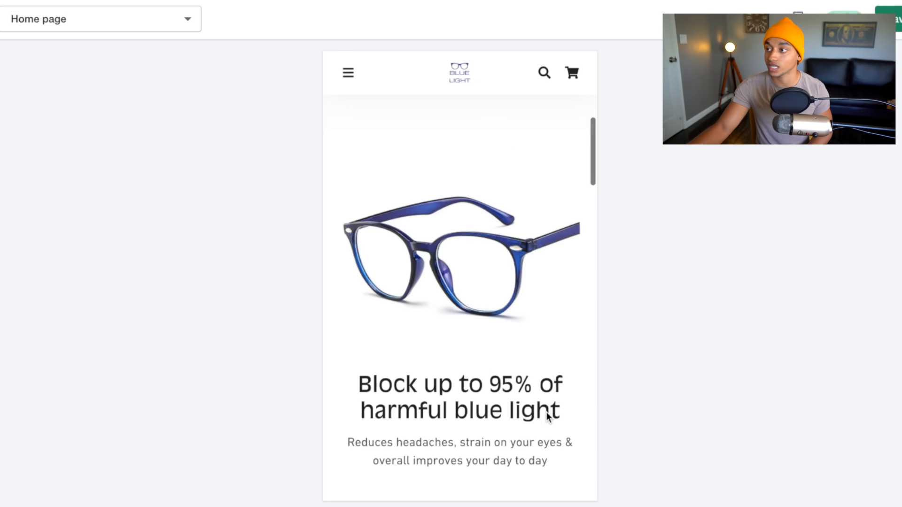
scroll(546, 412, down, 12)
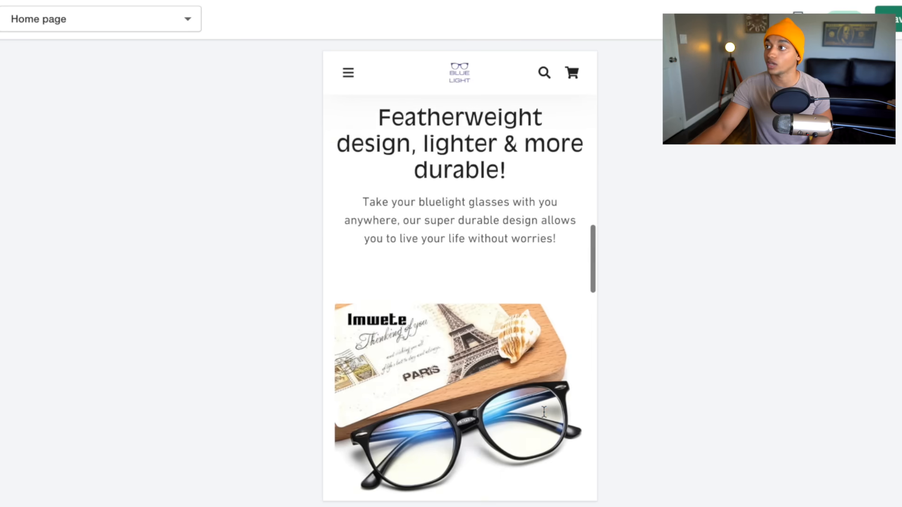
scroll(543, 412, down, 8)
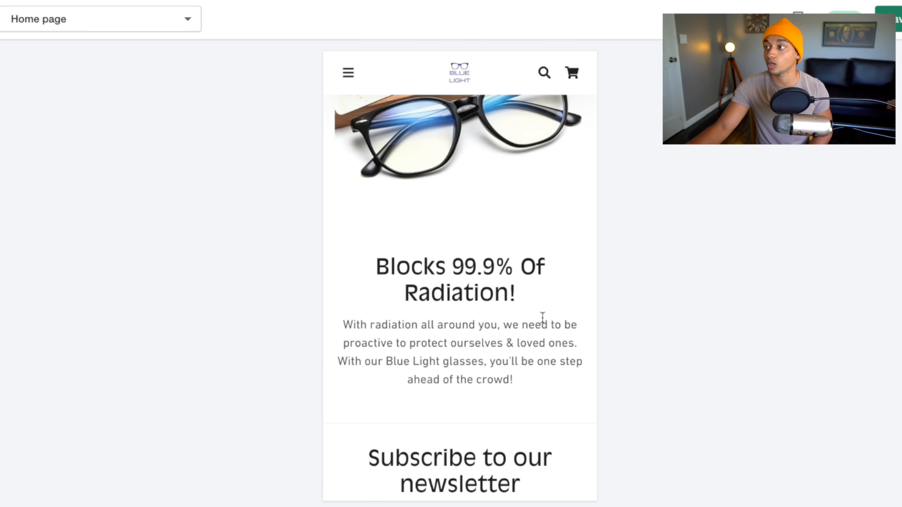
scroll(542, 318, down, 3)
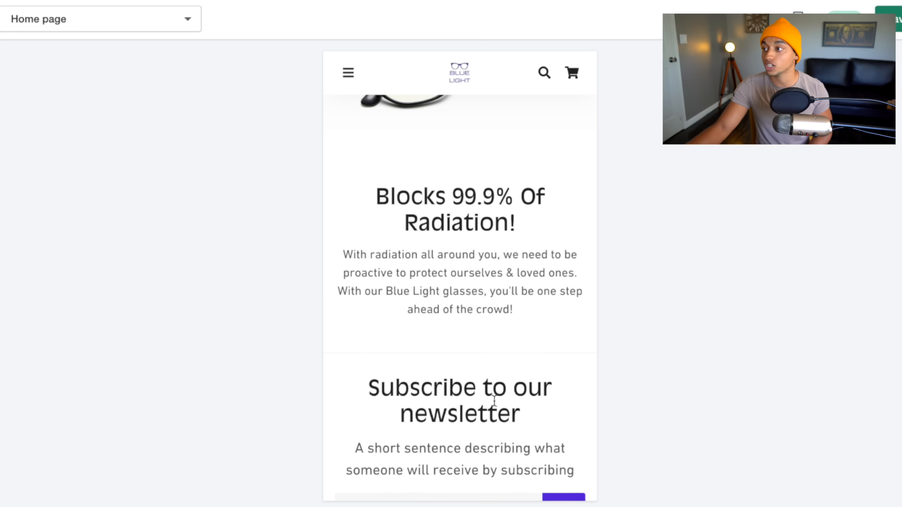
scroll(494, 401, down, 3)
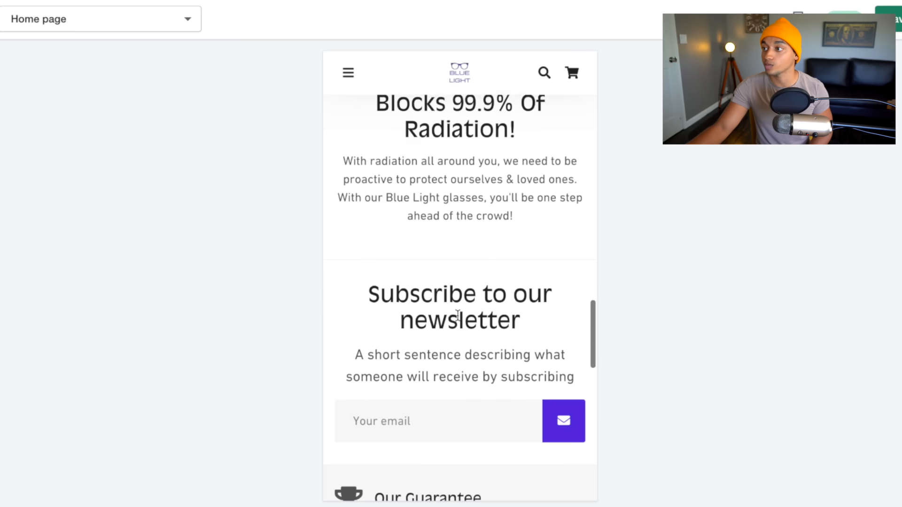
scroll(463, 310, down, 1)
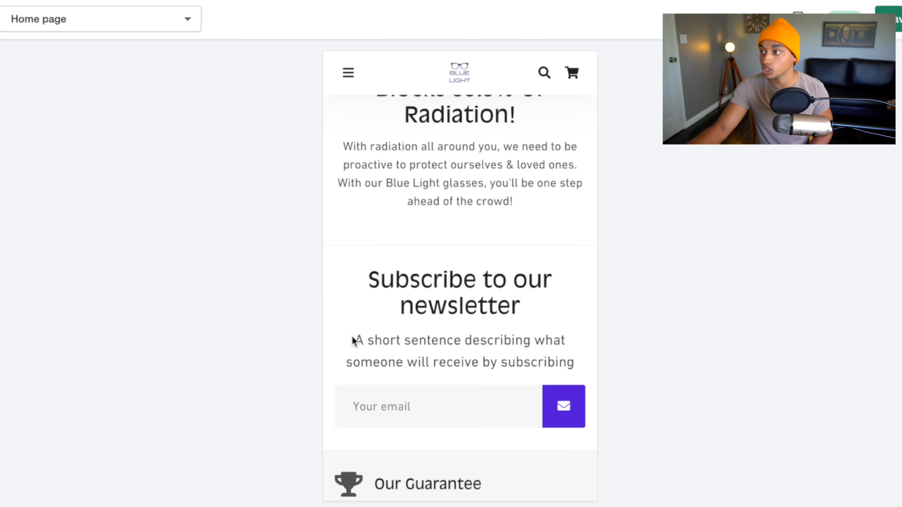
drag(353, 340, 573, 364)
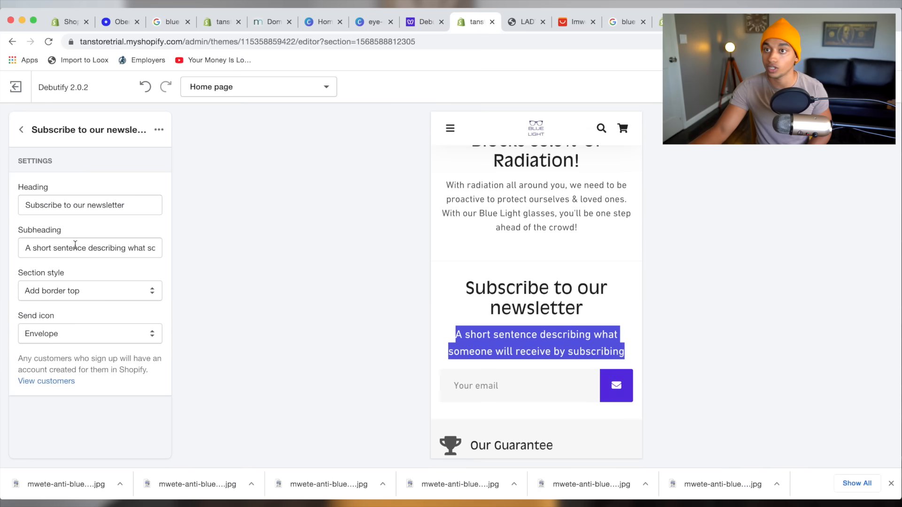
triple_click(75, 244)
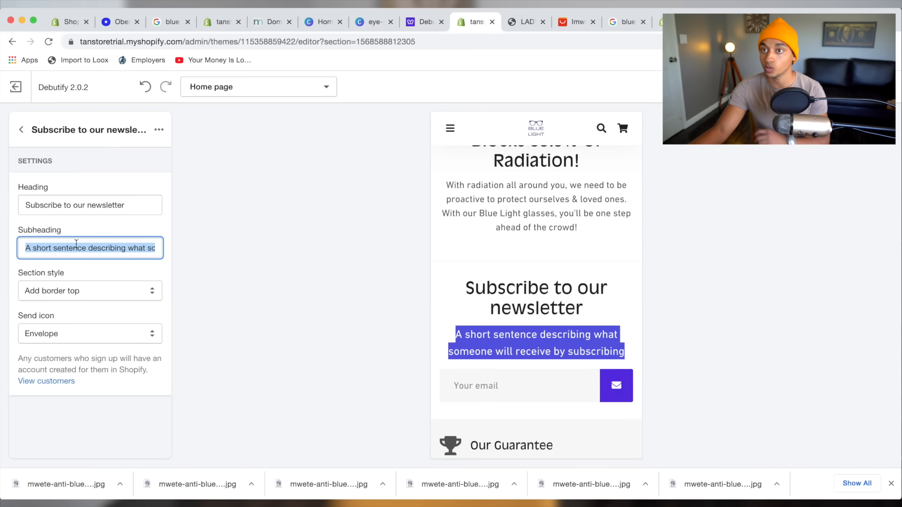
text(By subscribing you'll )
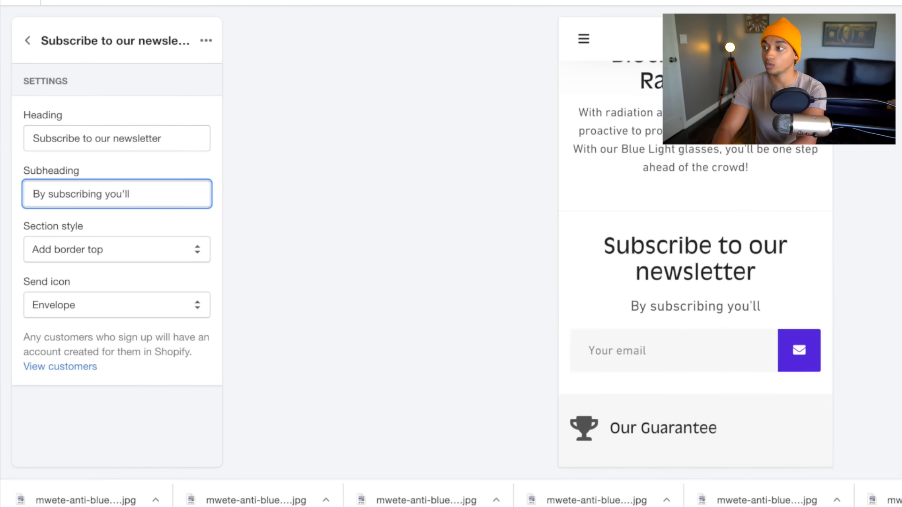
text(be the first person to )
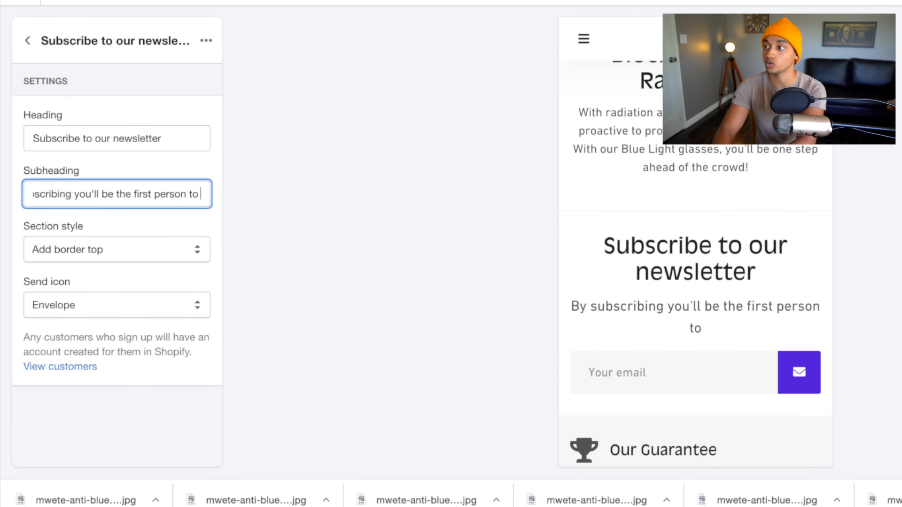
text(know about our es)
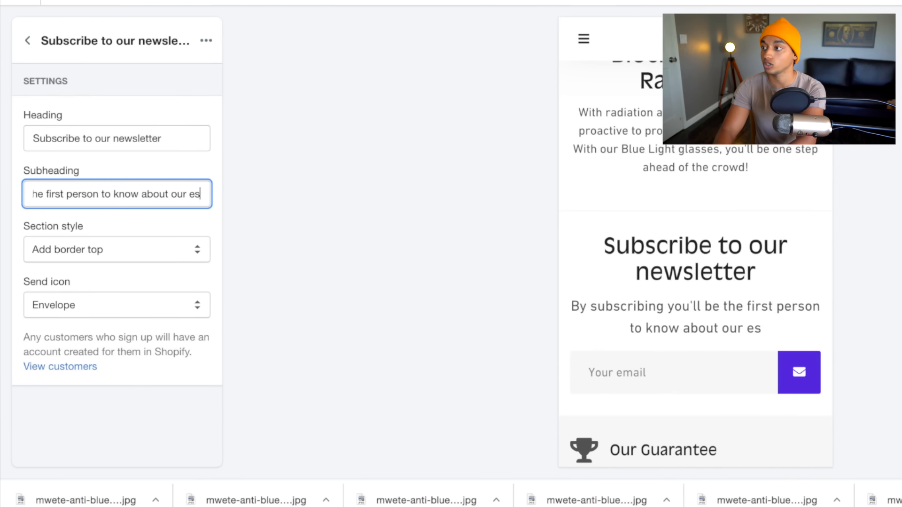
key(BackSpace)
text(xclusive deals & d)
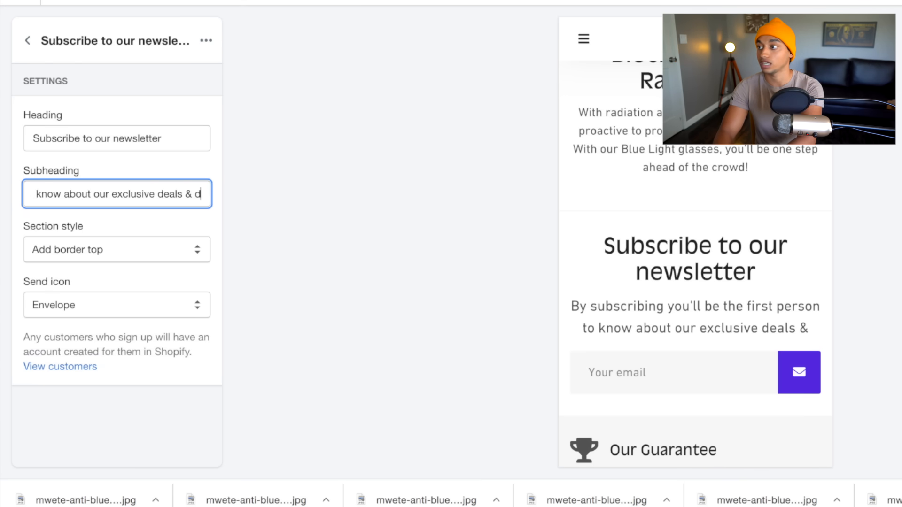
text(iscounts!)
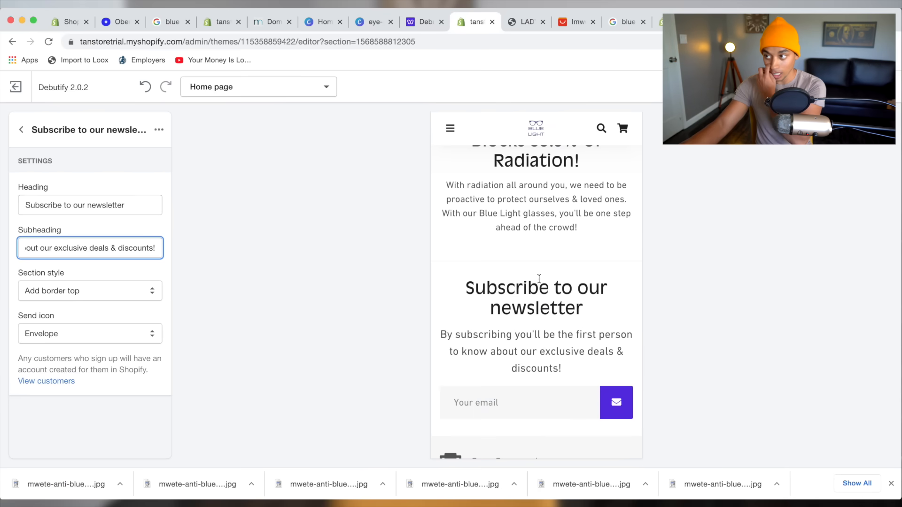
scroll(591, 328, down, 6)
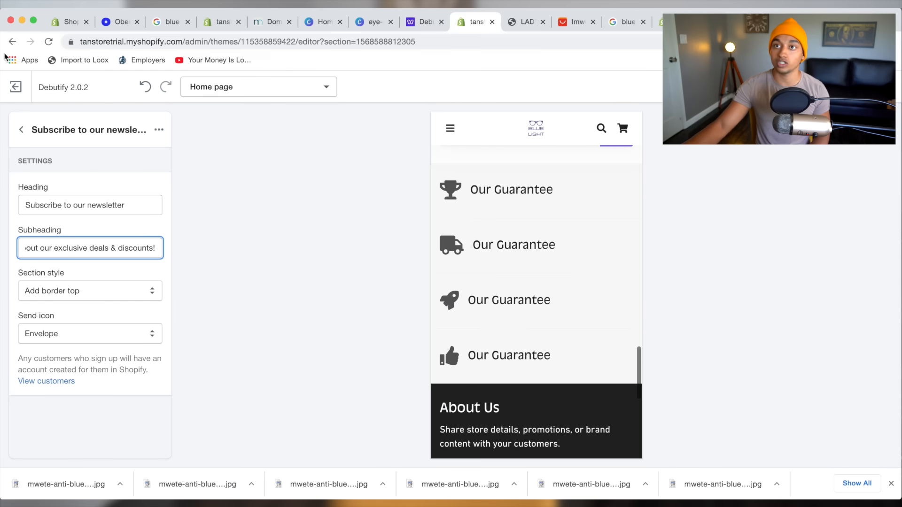
click(516, 191)
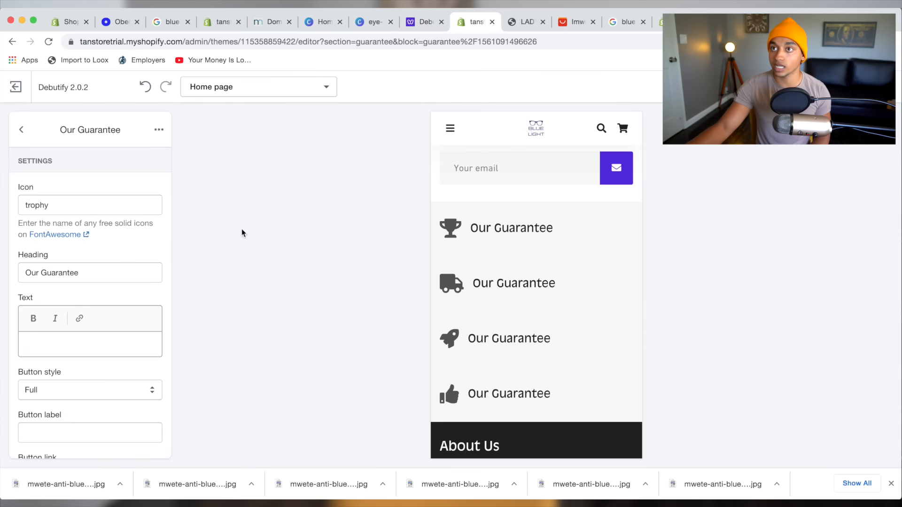
click(158, 131)
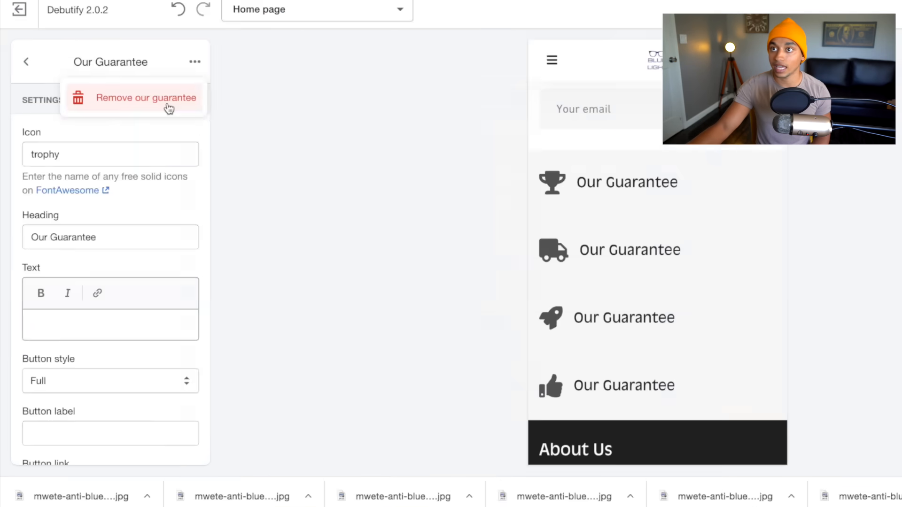
click(140, 164)
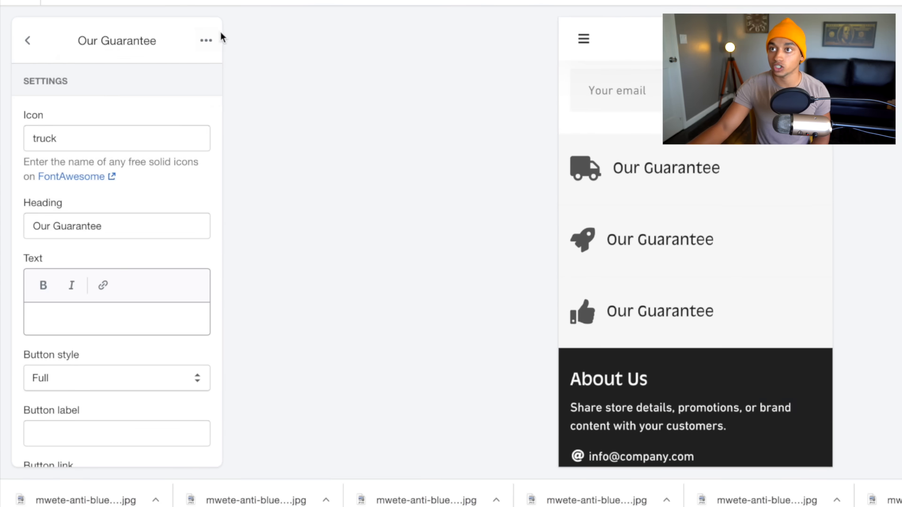
click(209, 40)
click(193, 83)
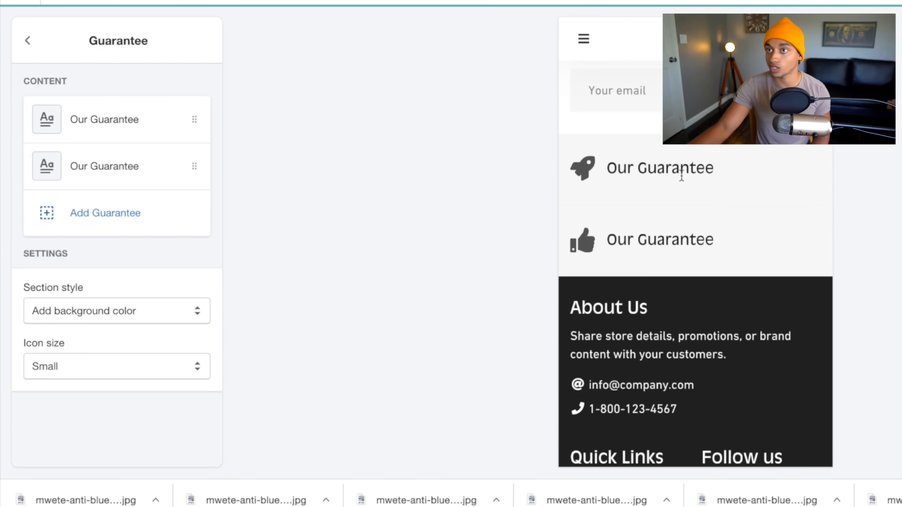
click(113, 118)
click(197, 43)
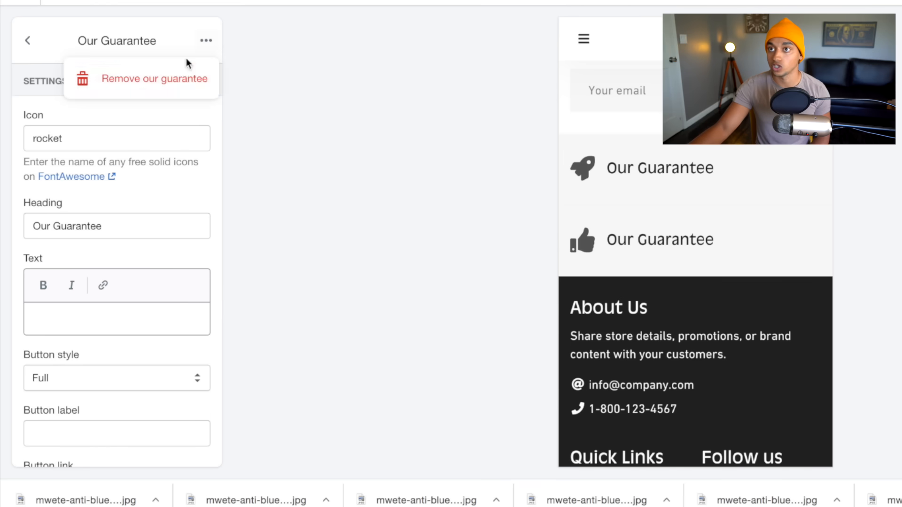
click(158, 79)
click(94, 134)
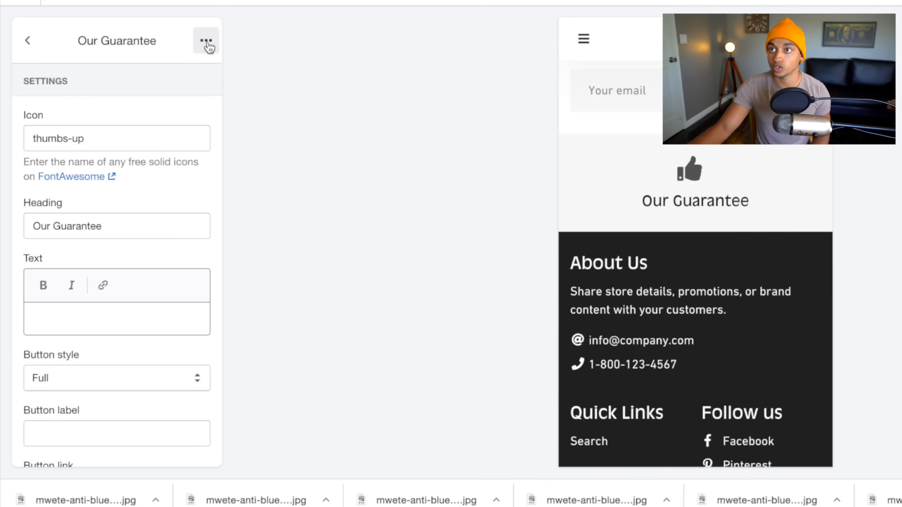
click(206, 41)
click(193, 79)
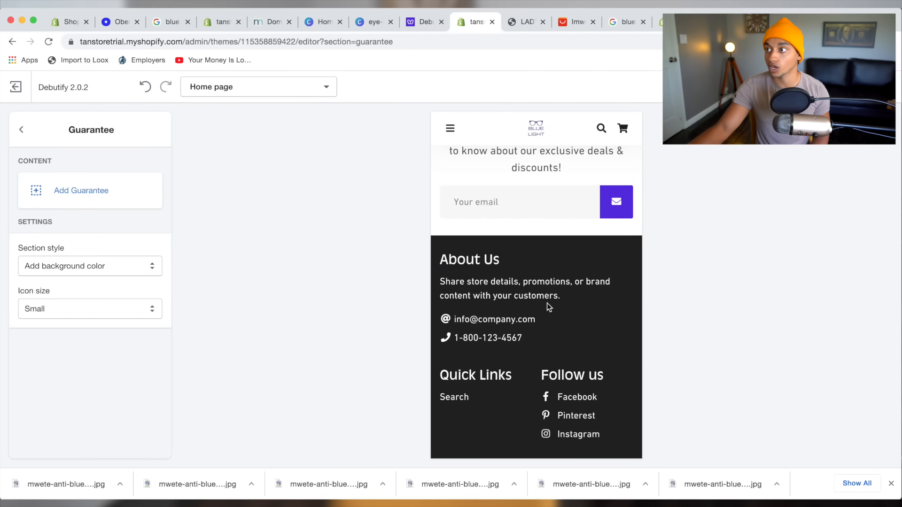
scroll(531, 302, down, 2)
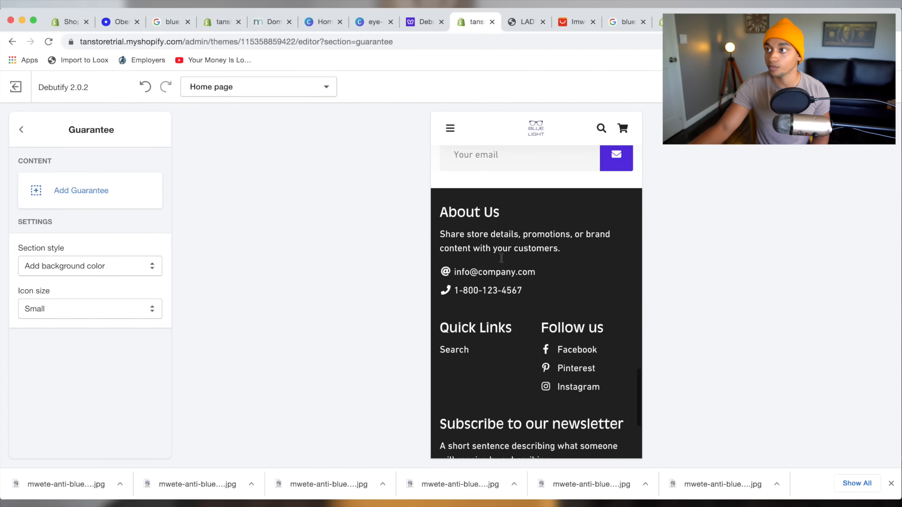
drag(443, 230, 536, 274)
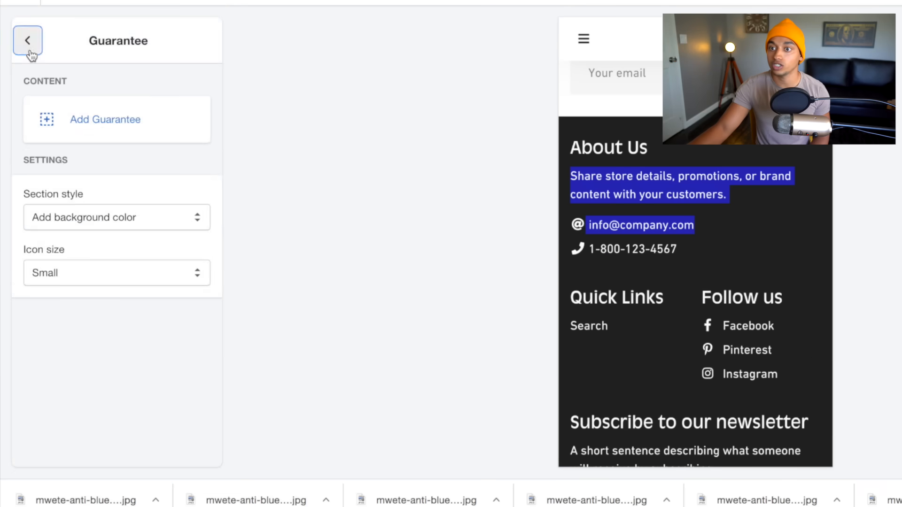
Set the footer About Us block's logo to the BLUE LIGHT image.
click(21, 130)
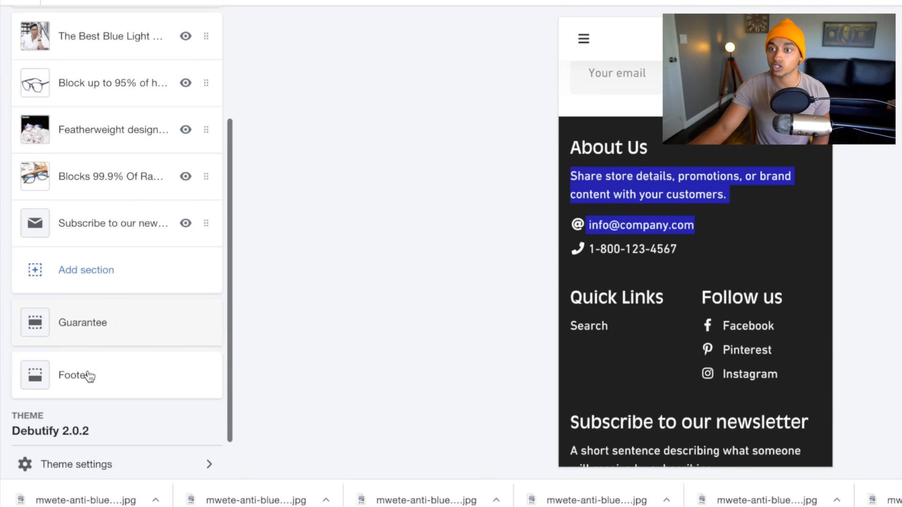
click(75, 381)
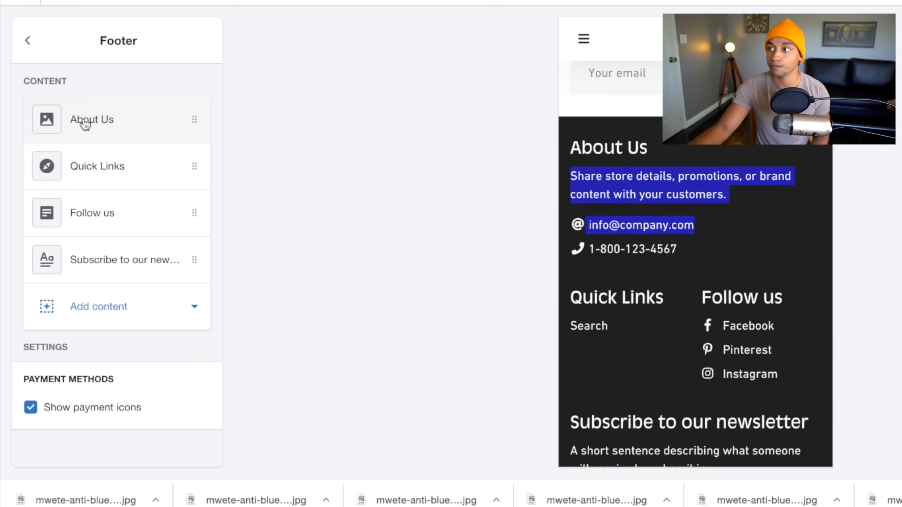
click(109, 118)
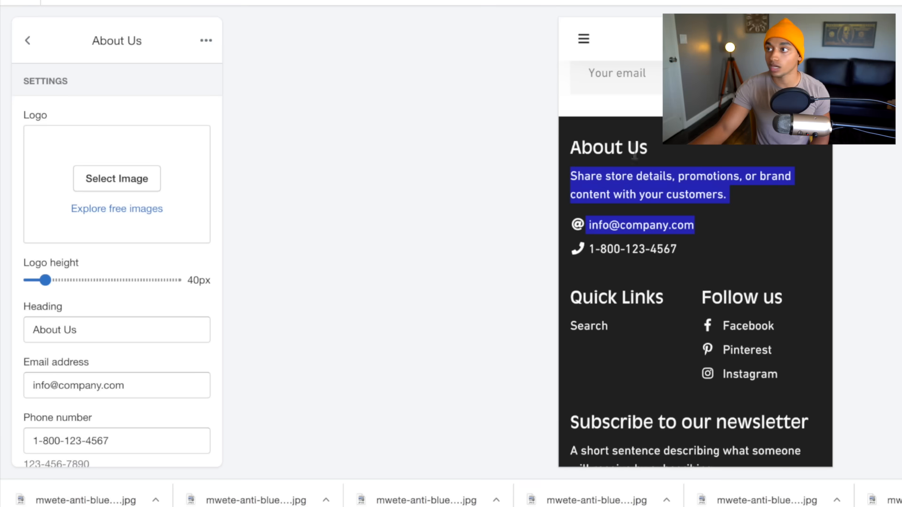
click(186, 187)
click(188, 376)
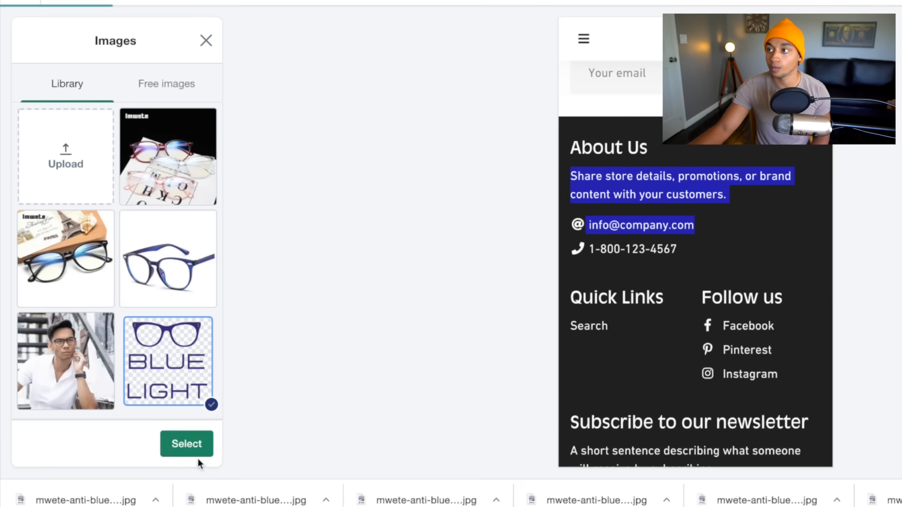
click(187, 444)
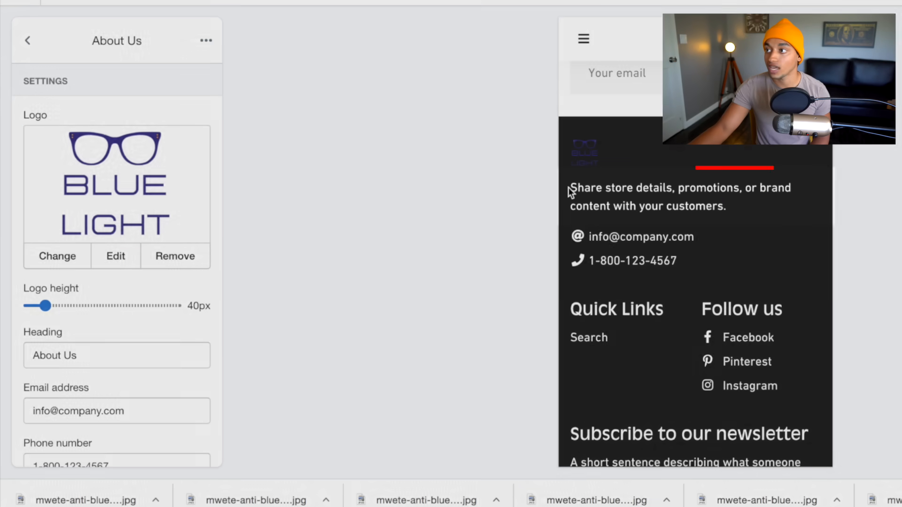
Change the About Us text to 'The world's best Blue Light Glasses!'.
drag(570, 189, 756, 211)
click(742, 206)
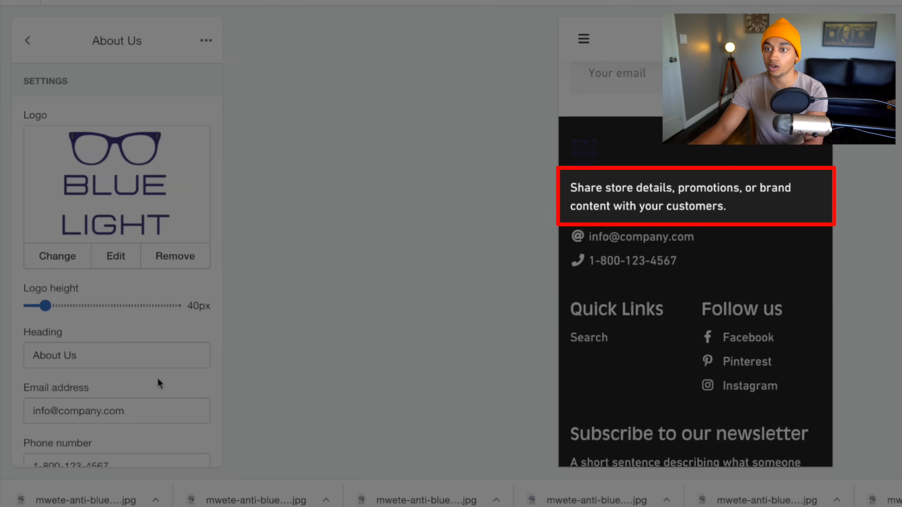
scroll(151, 370, down, 4)
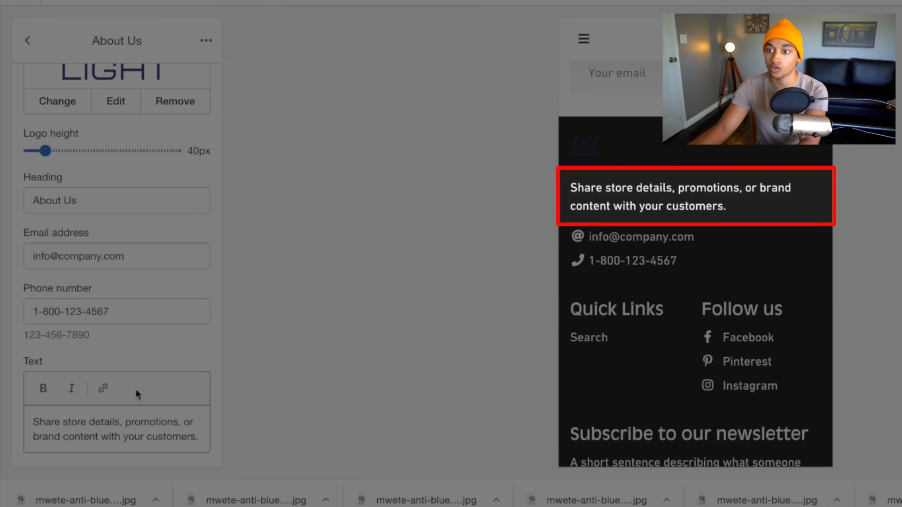
triple_click(120, 419)
text(The world's)
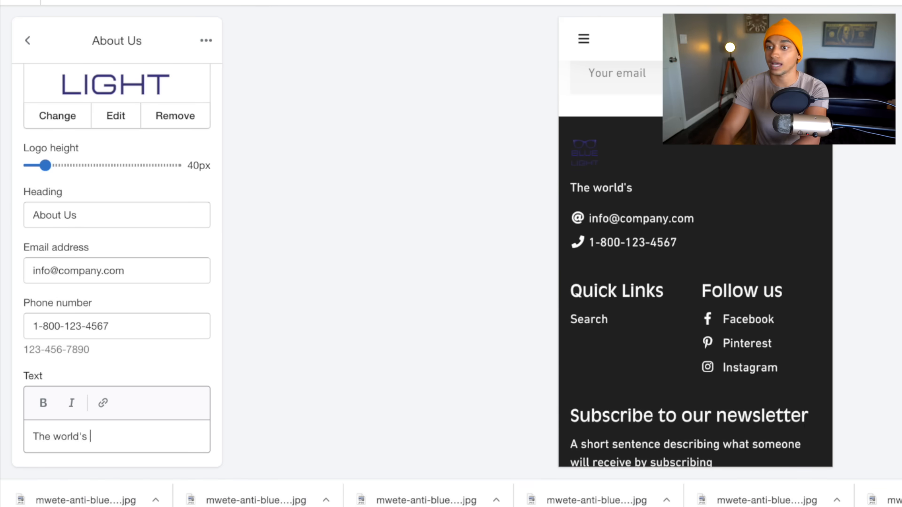
text( best Blue Light)
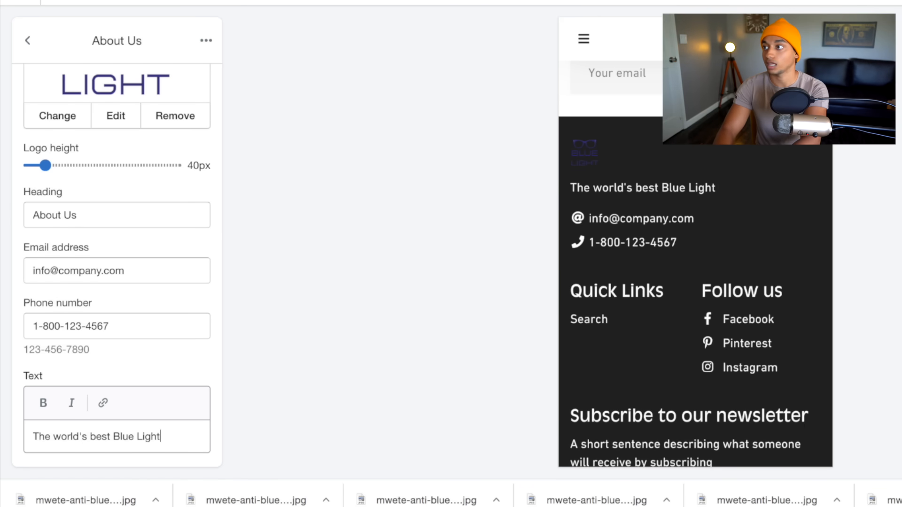
text( Glasses)
text(!)
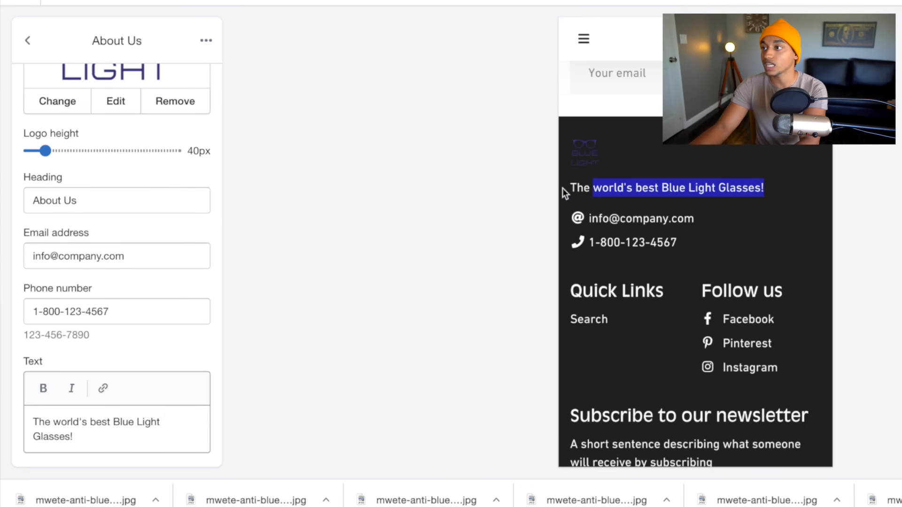
drag(571, 185, 703, 194)
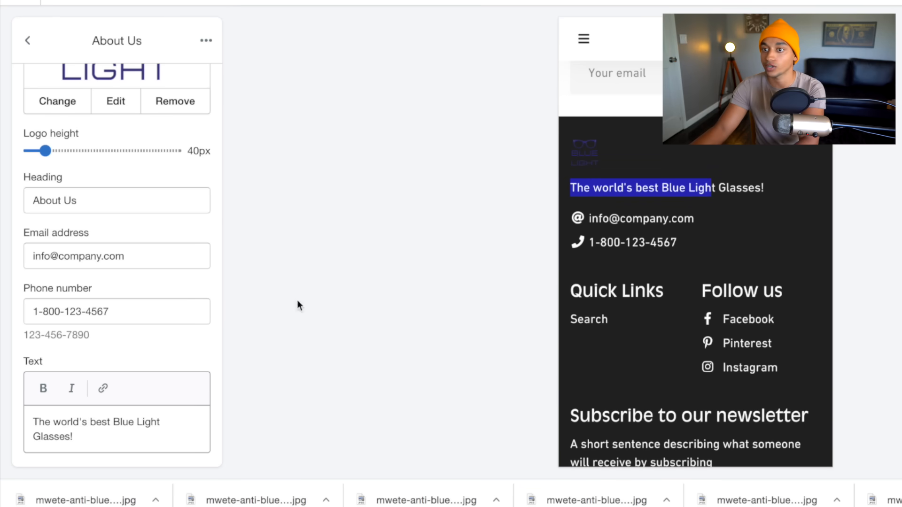
Inspect the placeholder email address and phone number in the About Us block.
triple_click(34, 256)
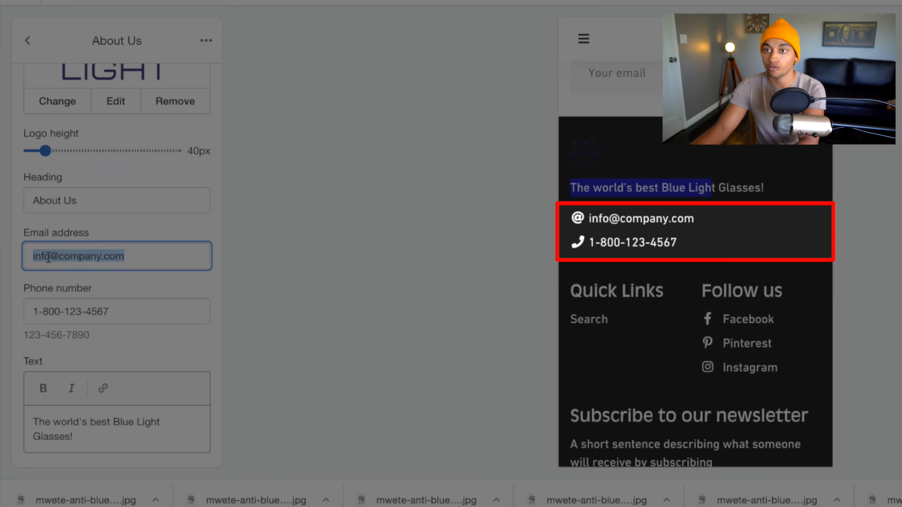
double_click(49, 257)
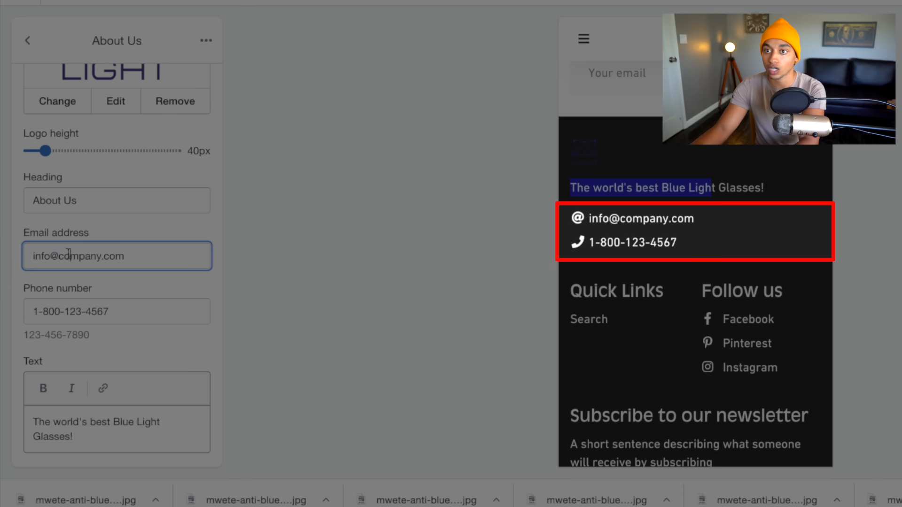
double_click(69, 256)
double_click(103, 312)
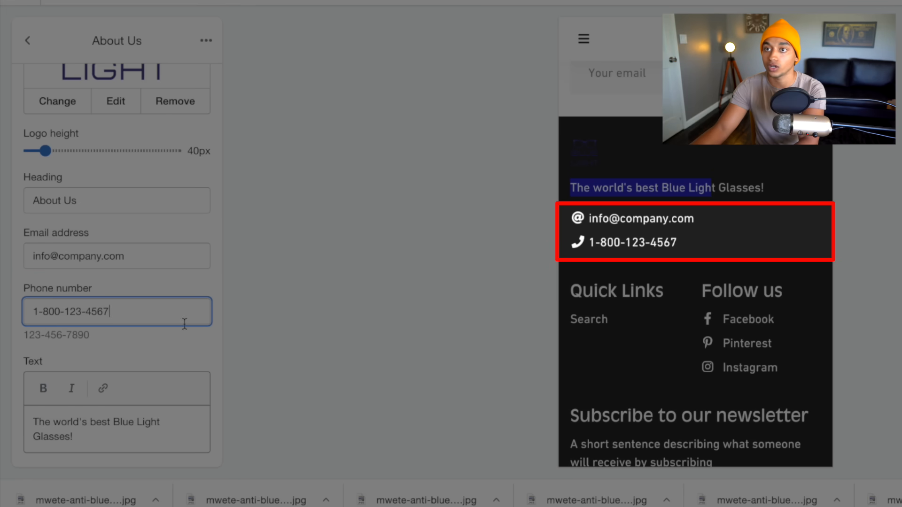
click(29, 39)
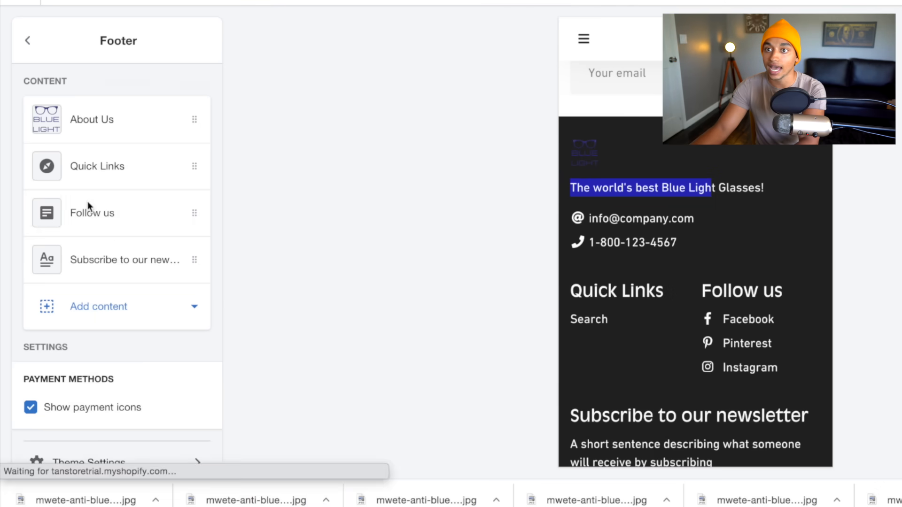
Check which menu the footer's Quick Links block uses.
click(128, 174)
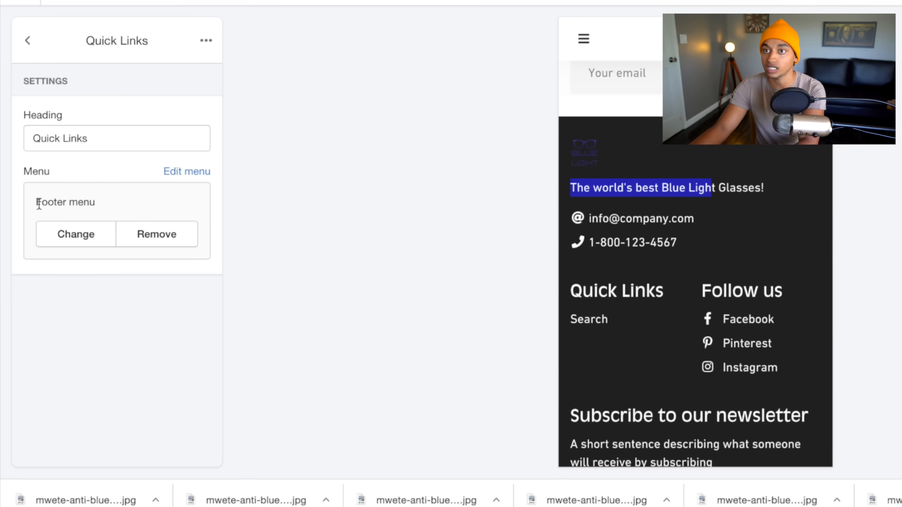
drag(38, 205, 127, 208)
click(27, 41)
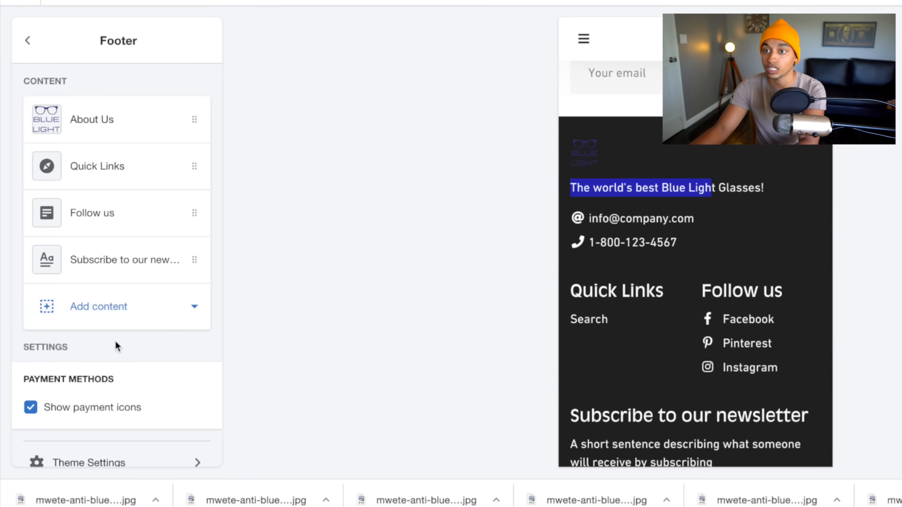
Remove the footer's Subscribe to our newsletter block.
click(125, 260)
scroll(750, 334, down, 1)
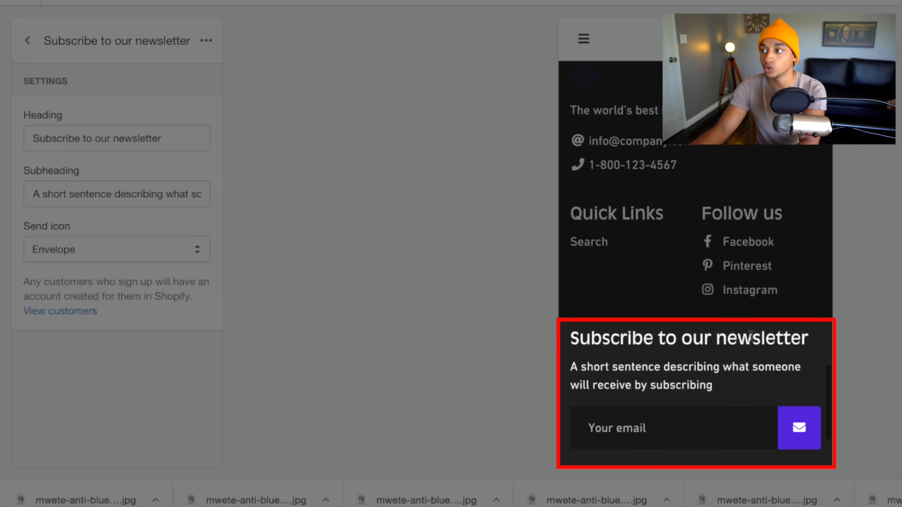
click(205, 40)
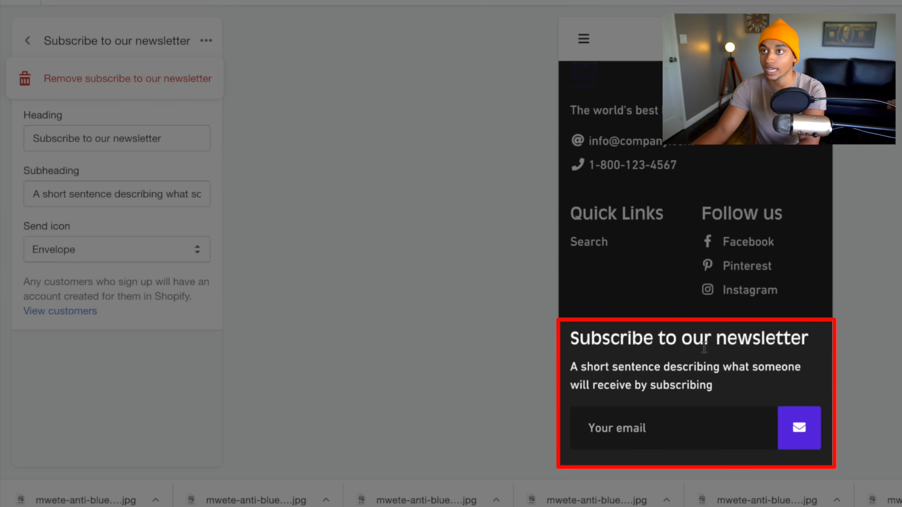
click(119, 81)
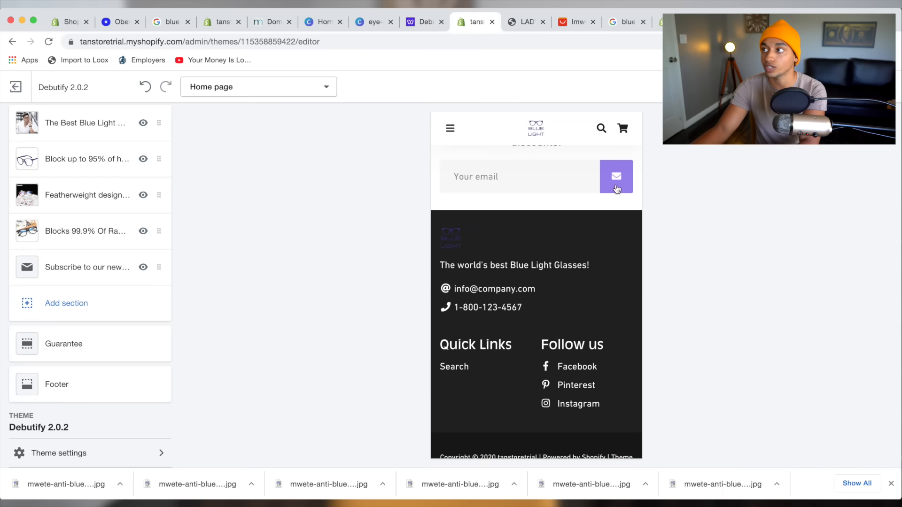
Review the General colours under Theme settings, then move to the Canva logo design.
scroll(613, 185, up, 2)
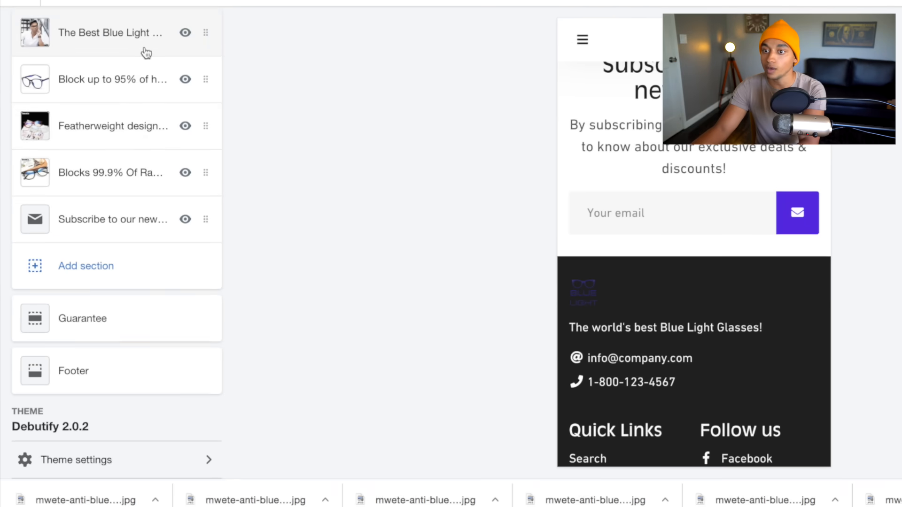
scroll(112, 138, up, 2)
scroll(147, 52, down, 3)
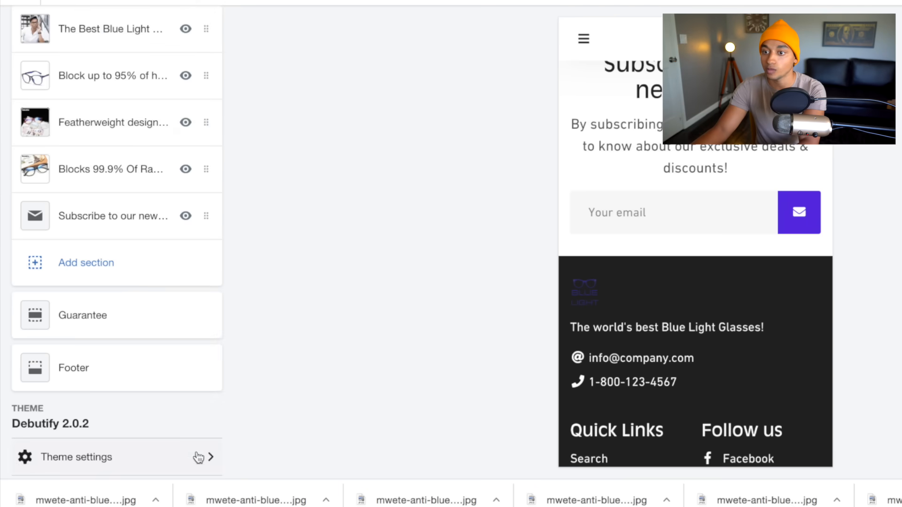
scroll(196, 459, down, 1)
click(190, 426)
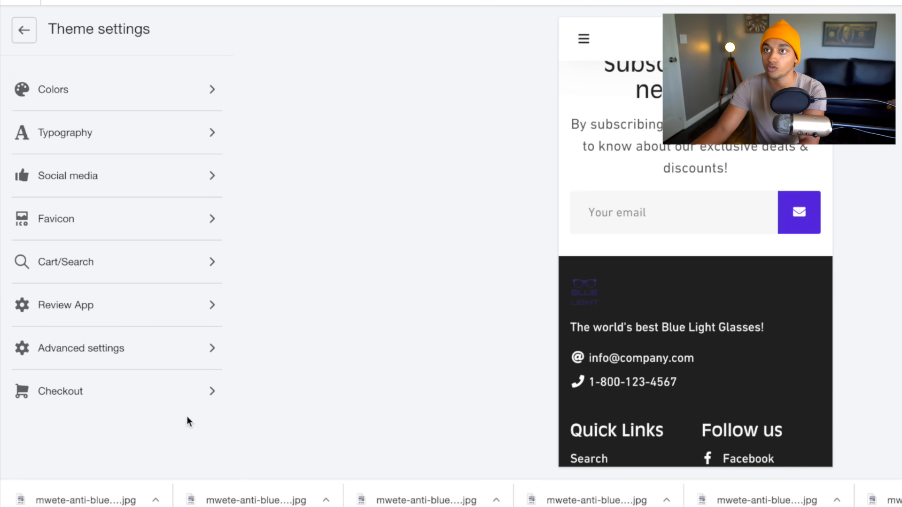
click(160, 92)
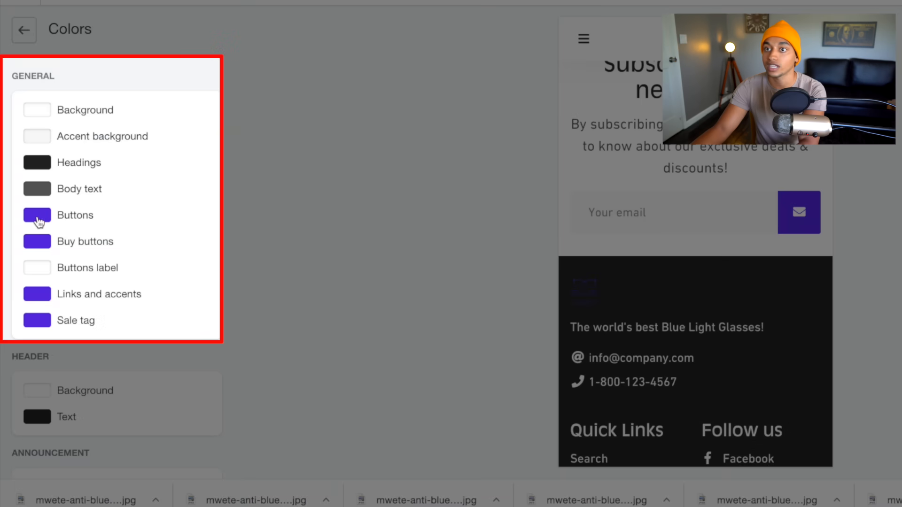
scroll(64, 339, down, 3)
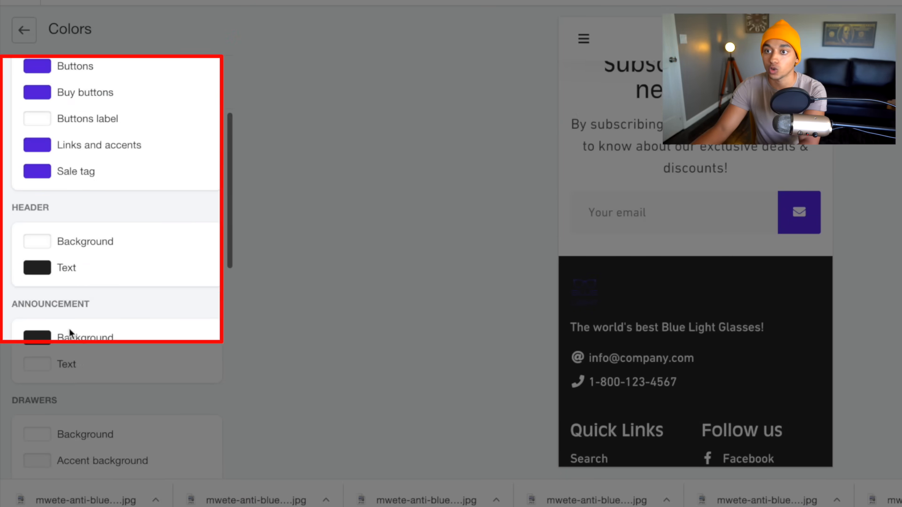
scroll(64, 317, up, 3)
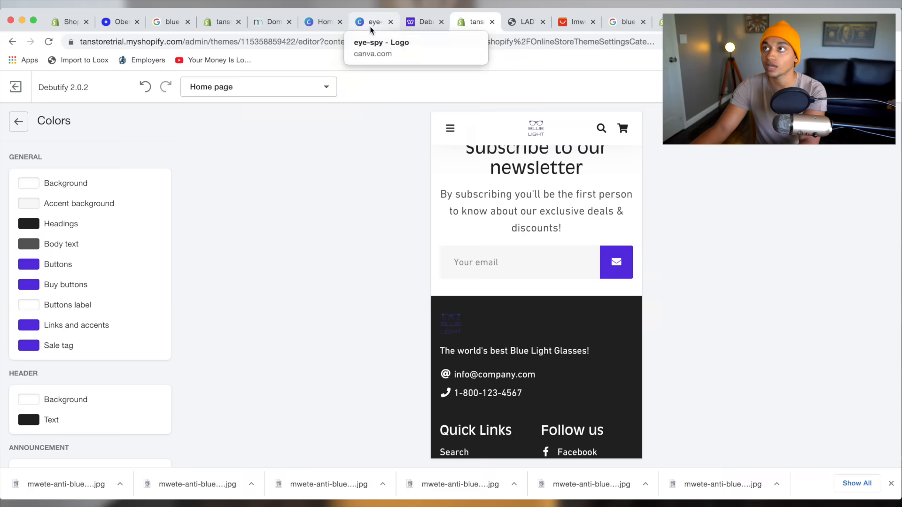
drag(371, 29, 404, 26)
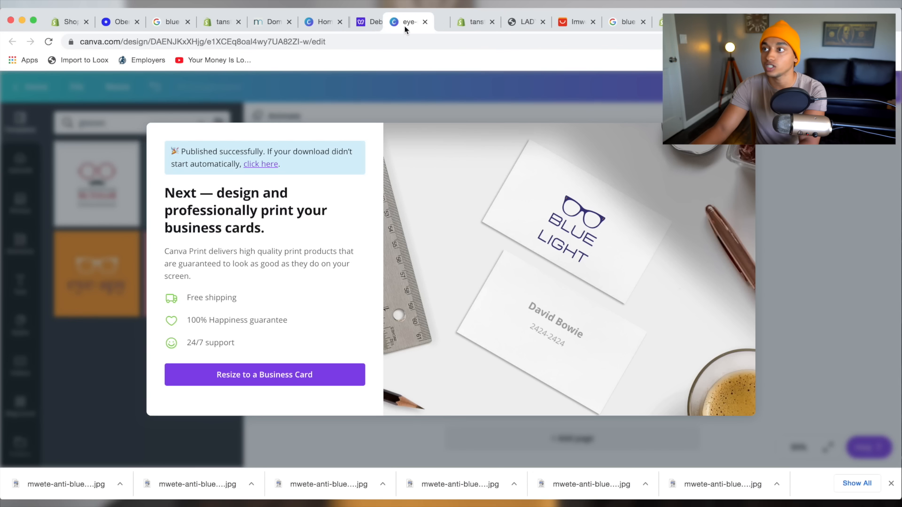
Read the BLUE LIGHT logo text colour, #34287C, from Canva's custom colour picker.
click(774, 145)
click(547, 308)
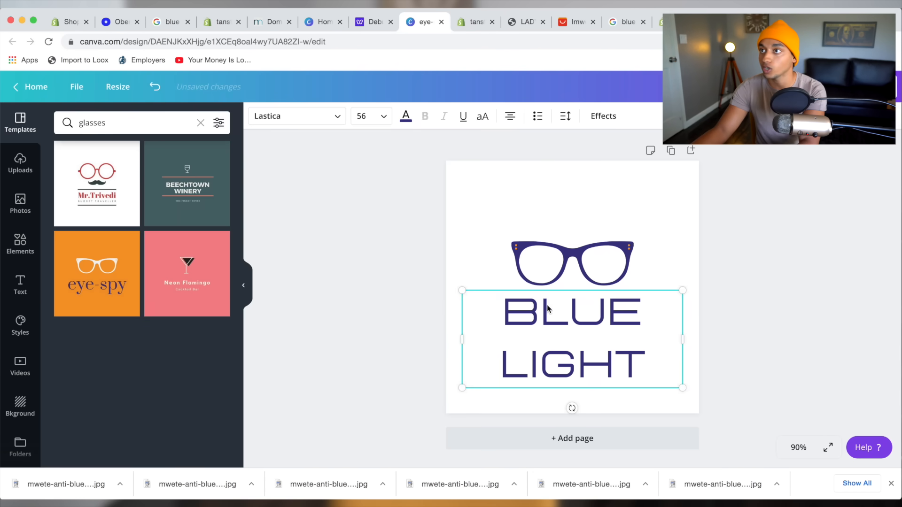
click(405, 117)
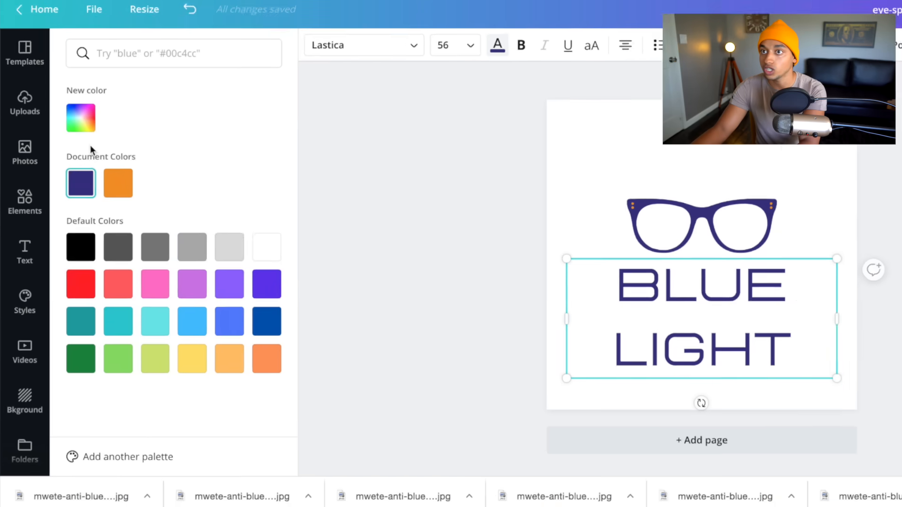
click(63, 173)
key(super+c)
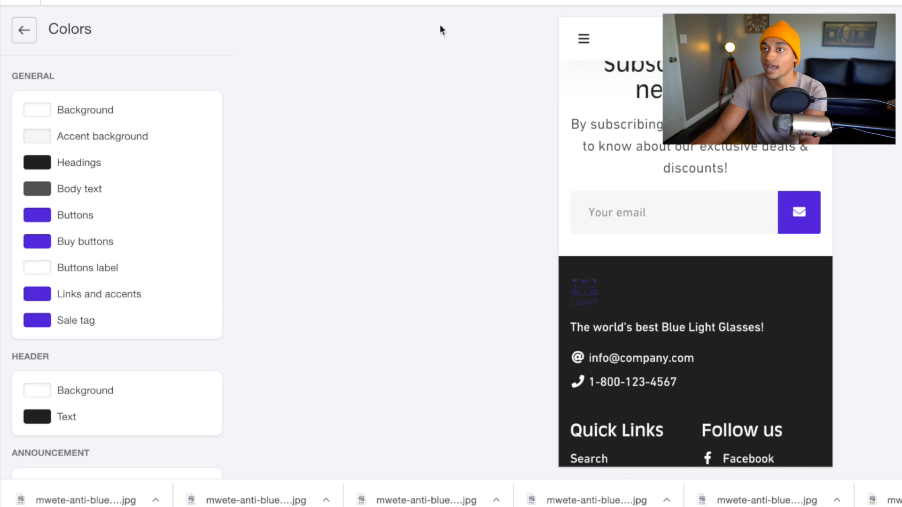
Change the Buttons and Buy buttons colours from #560DE3 to dark navy #34287C.
click(85, 216)
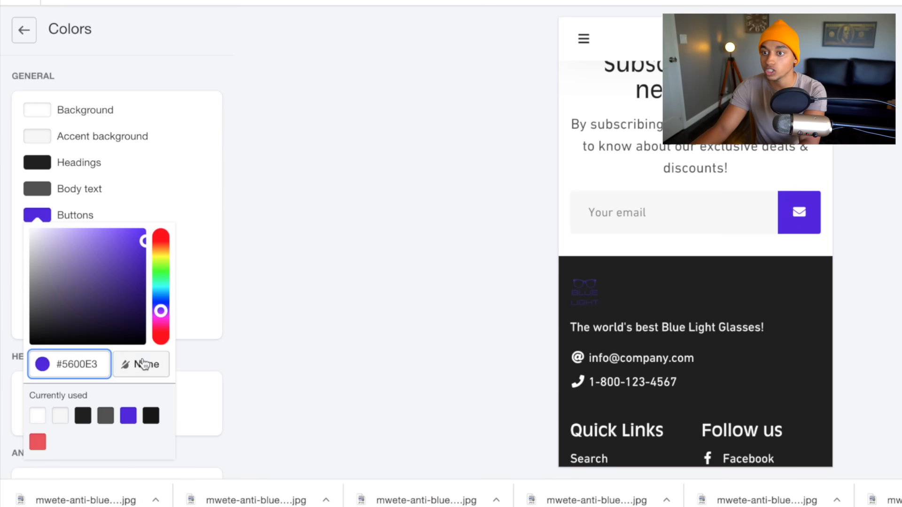
key(super+v)
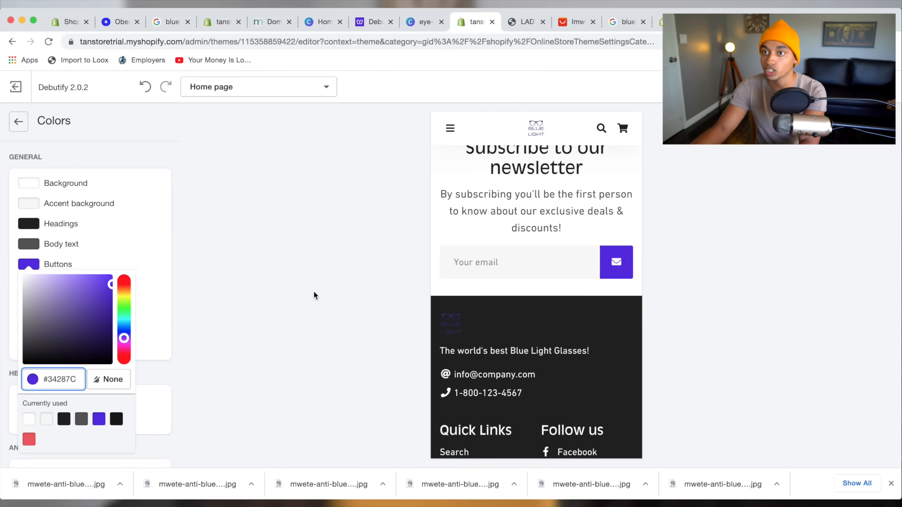
click(314, 295)
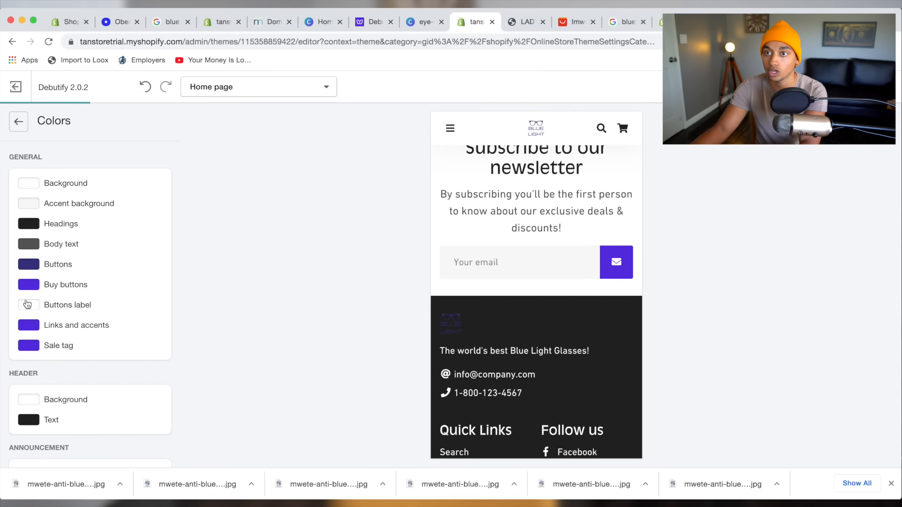
click(29, 284)
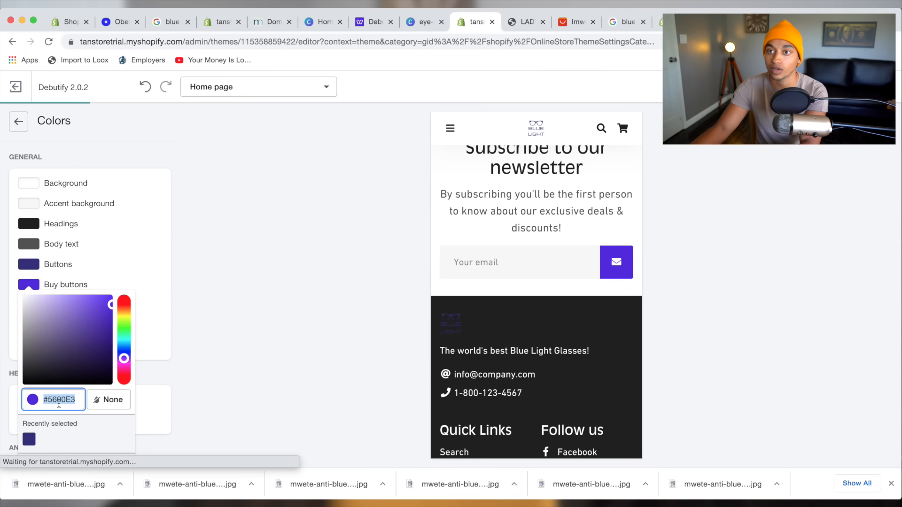
click(310, 388)
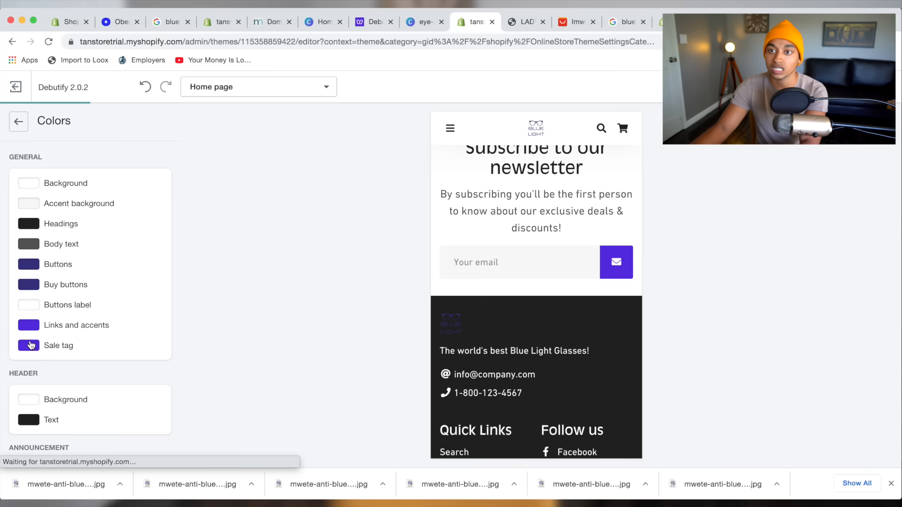
scroll(31, 345, down, 10)
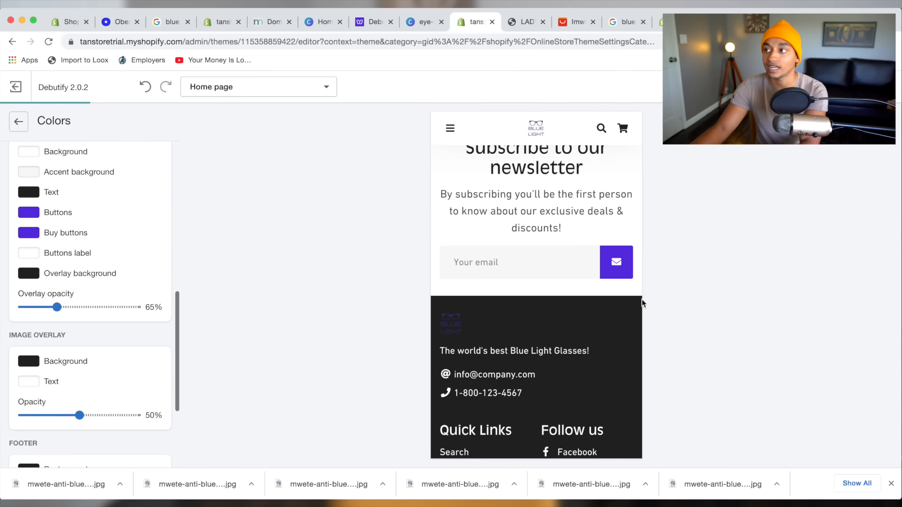
scroll(603, 294, up, 15)
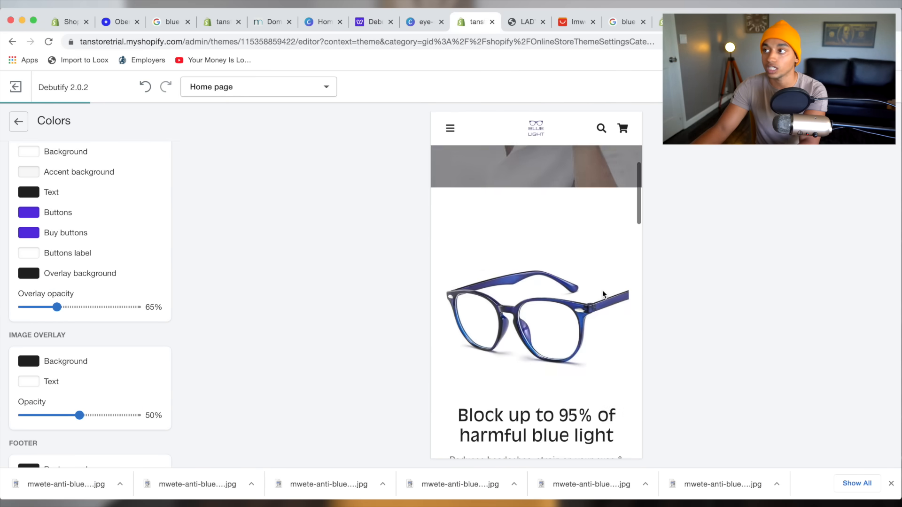
scroll(527, 324, down, 8)
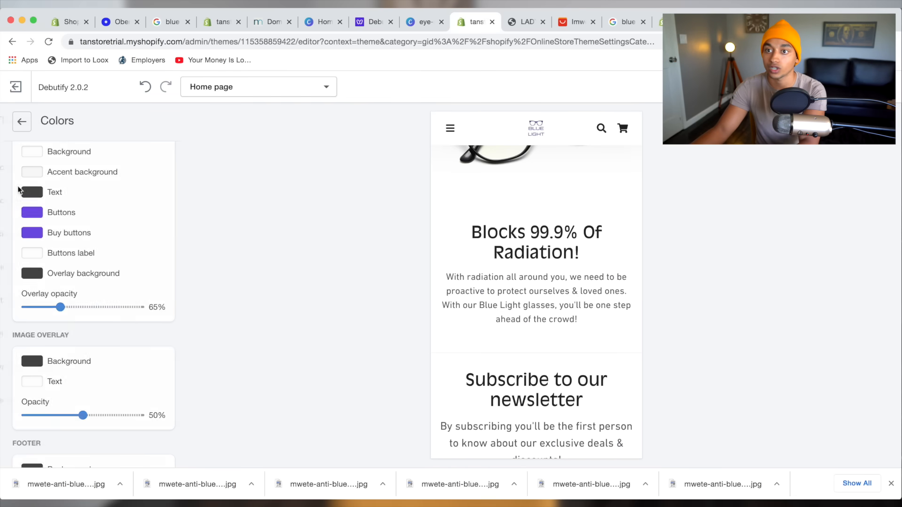
click(18, 122)
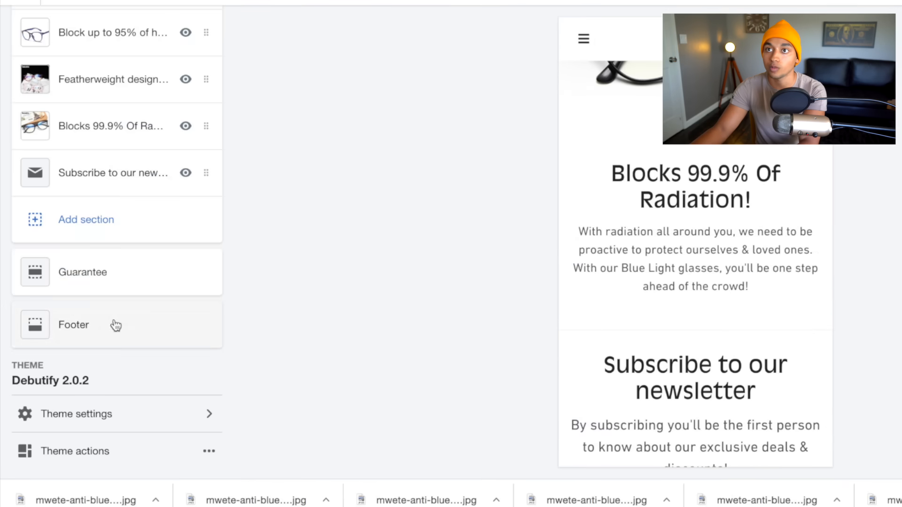
Add a Featured product section showing Blue Light Glasses to the home page.
click(105, 222)
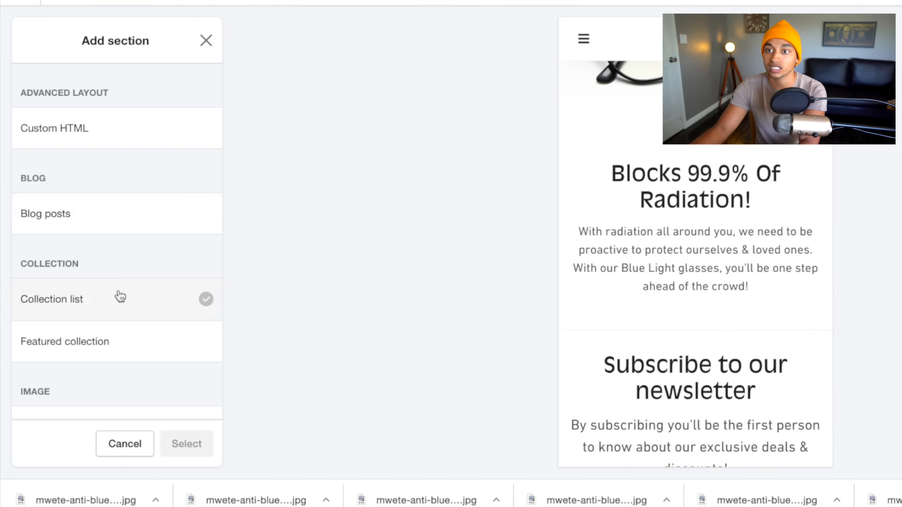
scroll(117, 296, down, 5)
scroll(120, 296, down, 3)
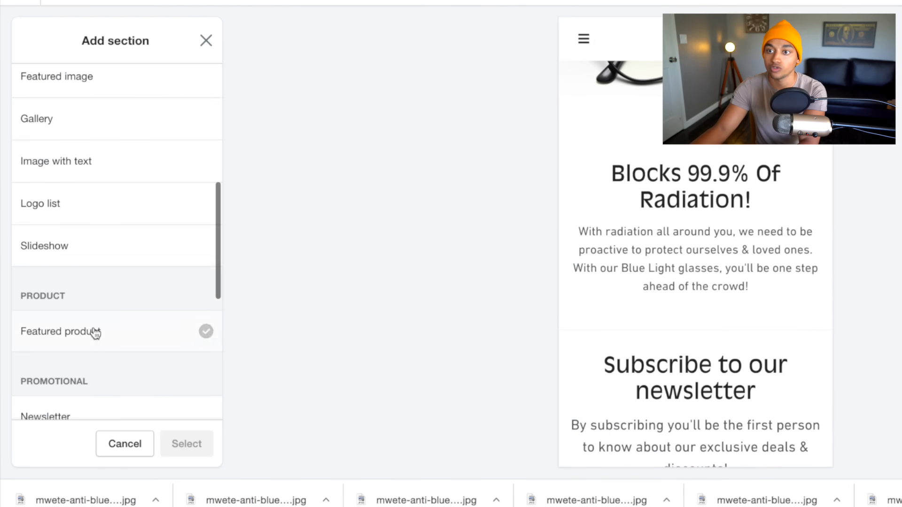
click(94, 332)
click(190, 444)
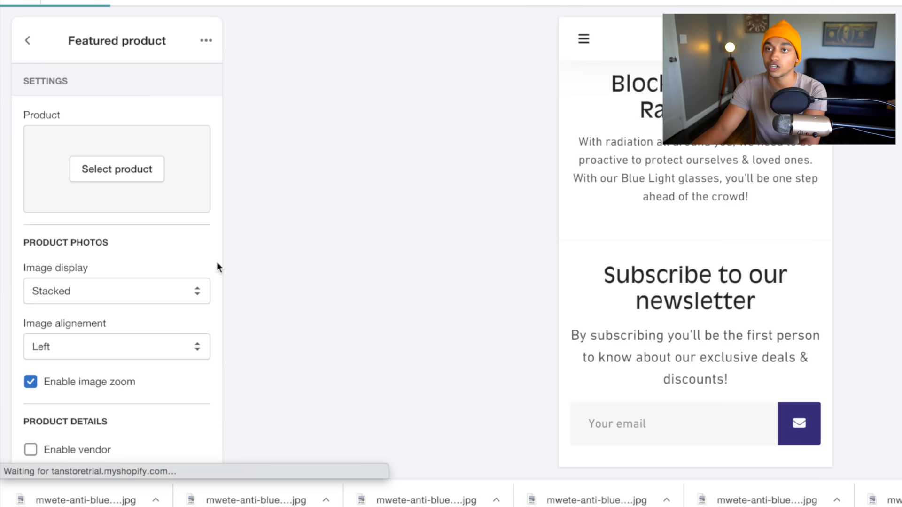
click(92, 170)
click(97, 170)
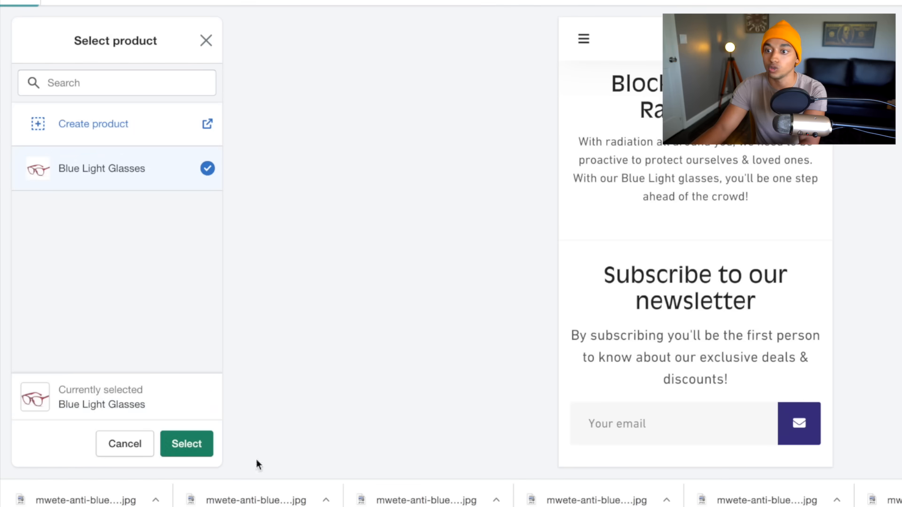
click(194, 450)
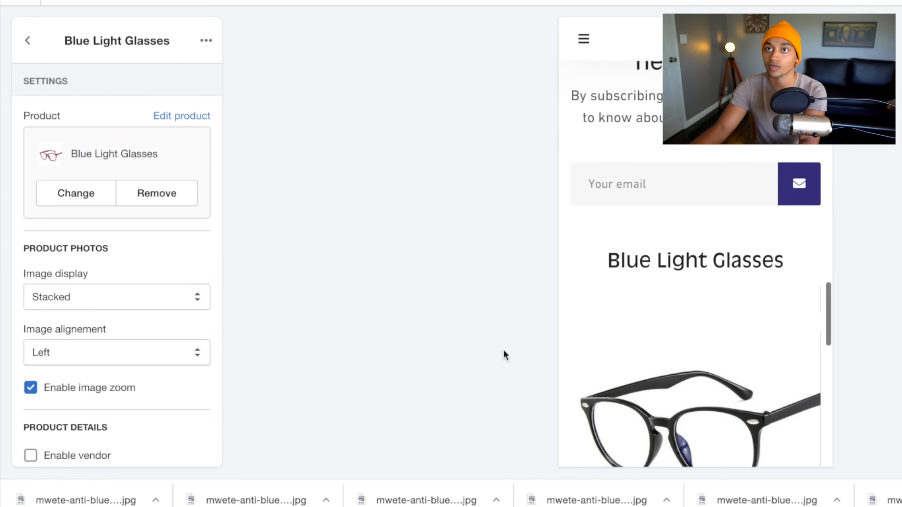
Move the Blue Light Glasses section above the newsletter signup.
click(29, 42)
drag(93, 235, 93, 190)
scroll(694, 349, down, 3)
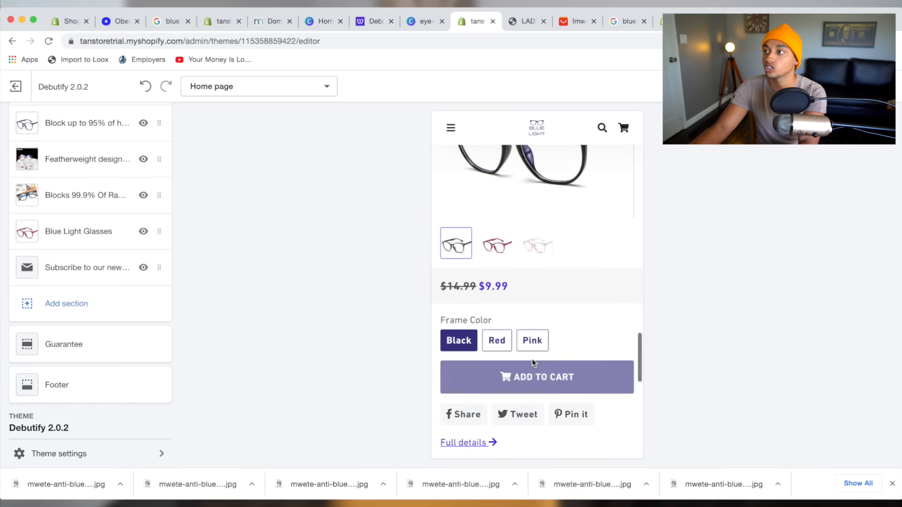
Go to the Blue light glasses product page and select its Testimonials section.
scroll(688, 339, up, 5)
scroll(531, 360, up, 10)
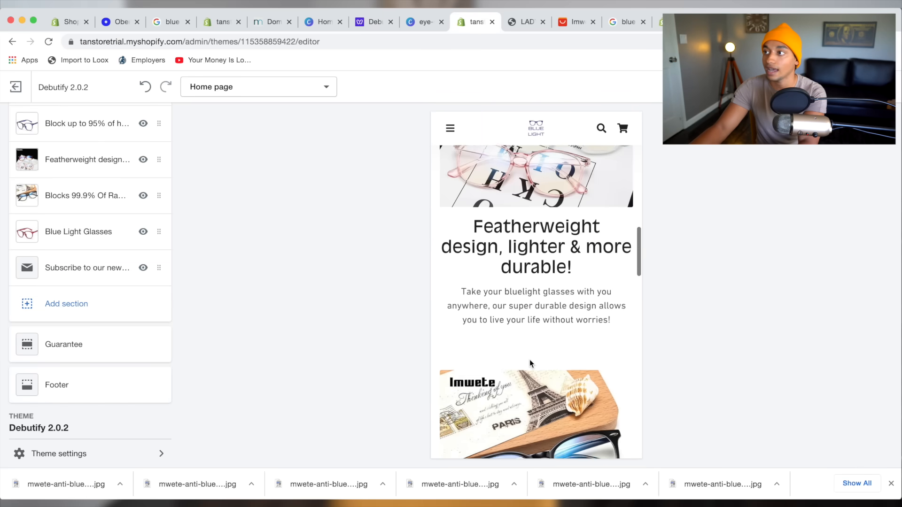
scroll(529, 362, down, 5)
scroll(529, 360, down, 5)
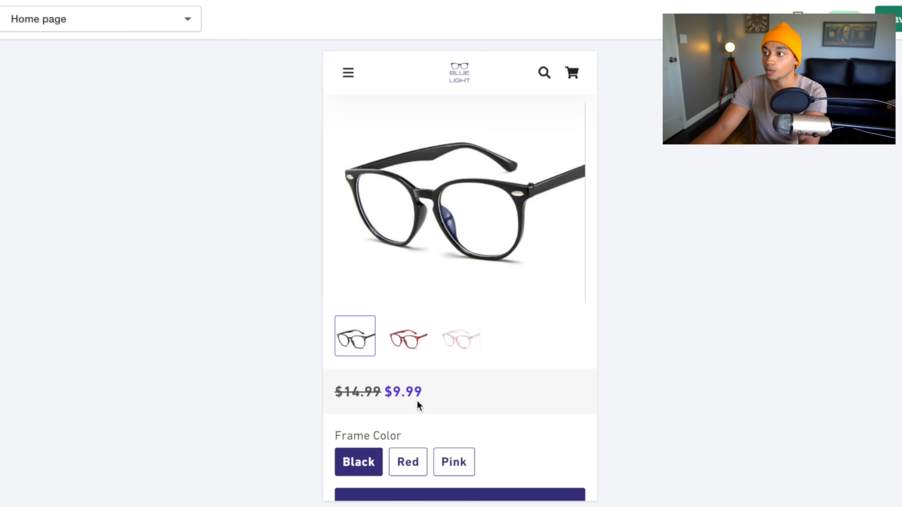
scroll(502, 378, down, 2)
scroll(390, 460, down, 1)
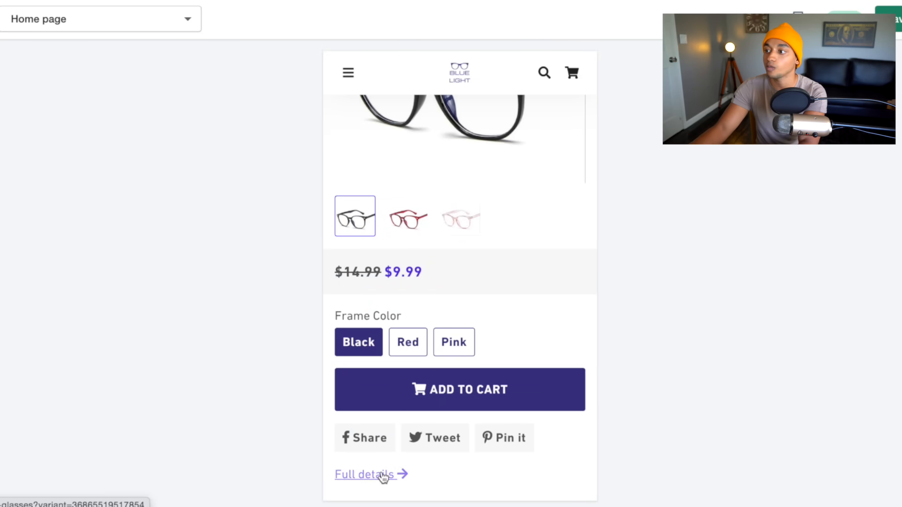
scroll(458, 373, down, 3)
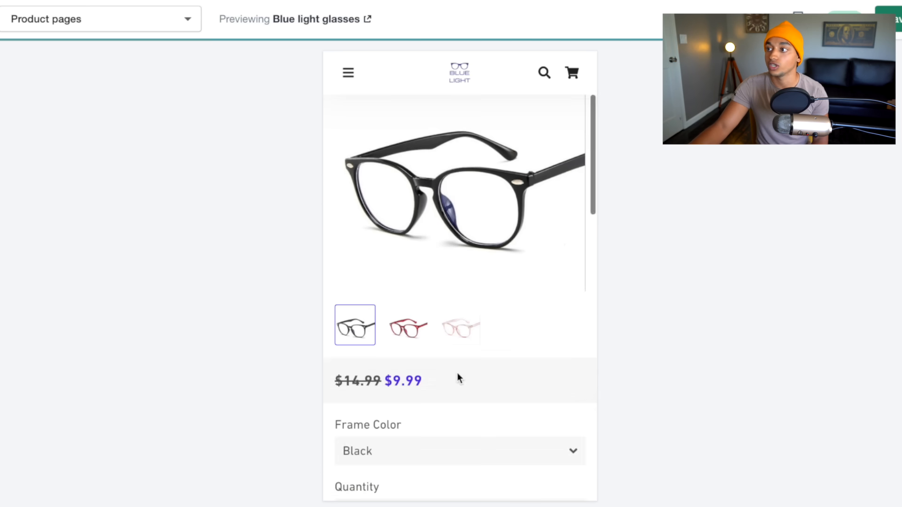
scroll(457, 373, up, 2)
scroll(379, 277, down, 10)
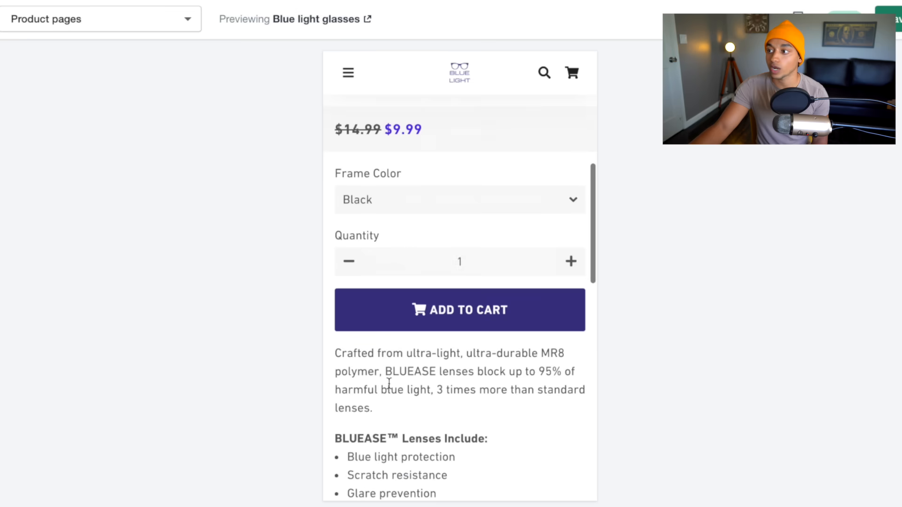
scroll(388, 385, down, 5)
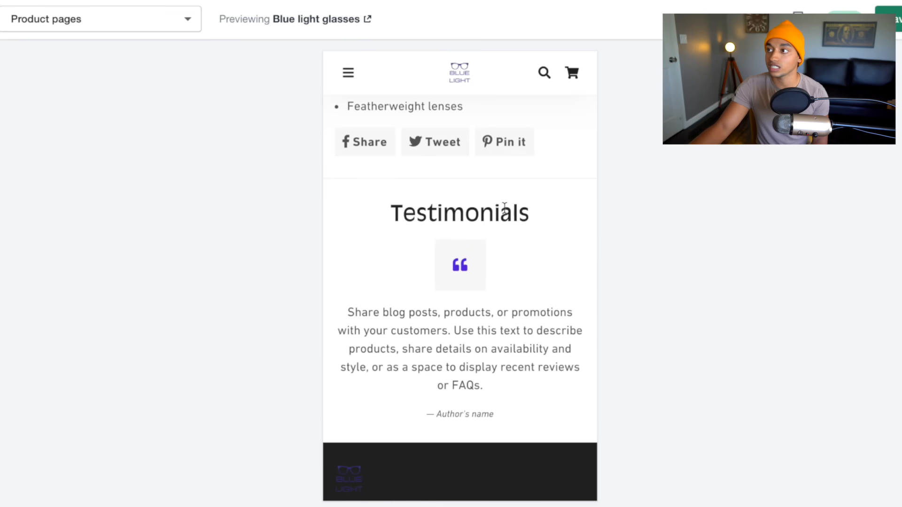
drag(390, 206, 538, 237)
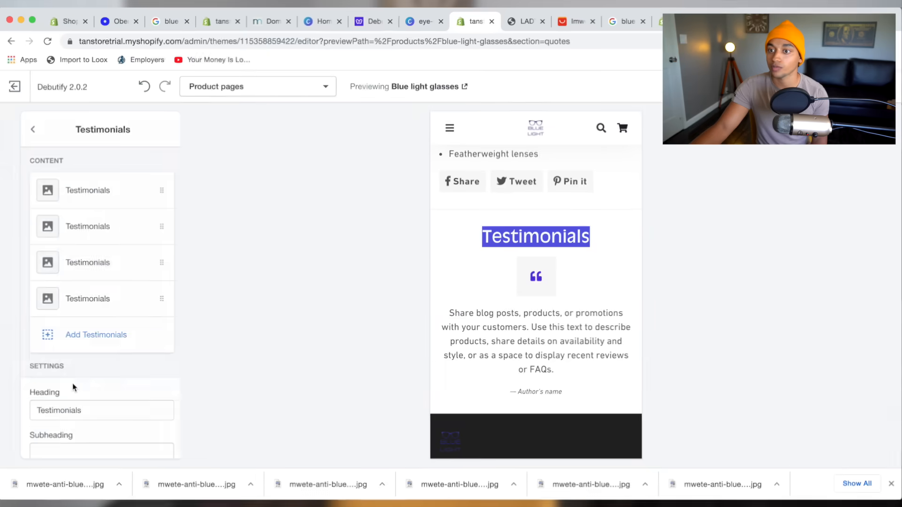
scroll(75, 385, down, 5)
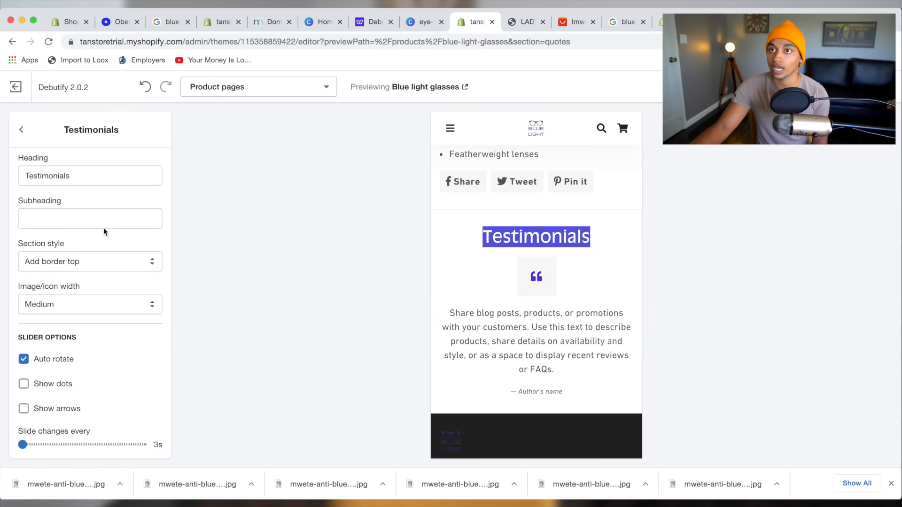
scroll(94, 220, up, 5)
Remove the first two placeholder testimonial blocks.
click(136, 192)
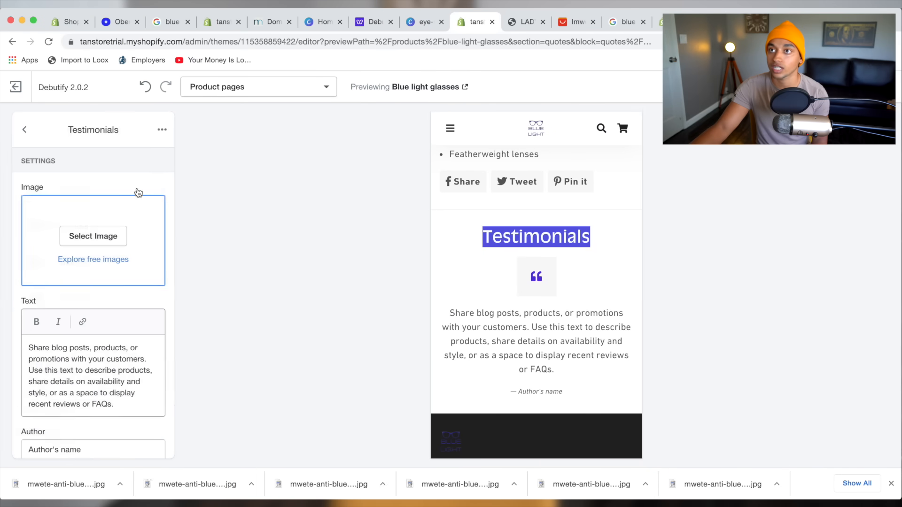
click(167, 132)
click(140, 162)
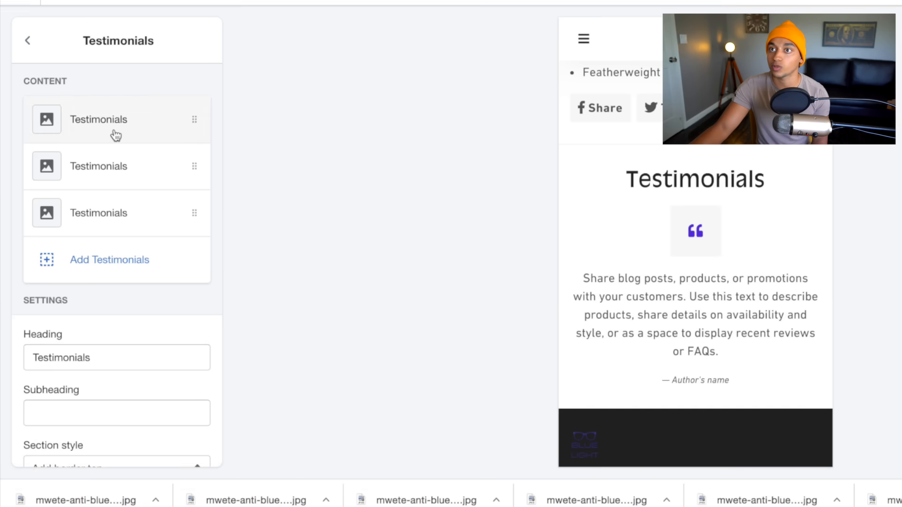
click(115, 136)
click(205, 41)
click(185, 76)
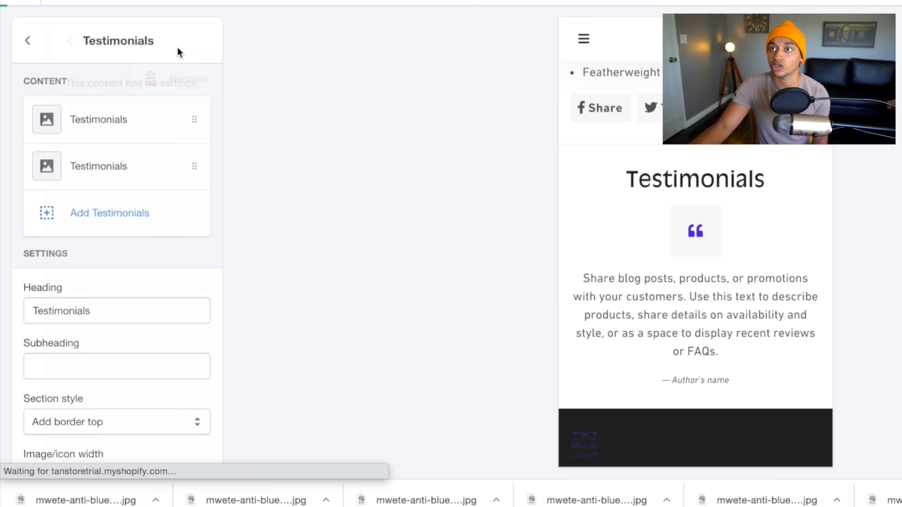
Remove the last two testimonial blocks, leaving the Testimonials section empty.
click(132, 126)
click(205, 40)
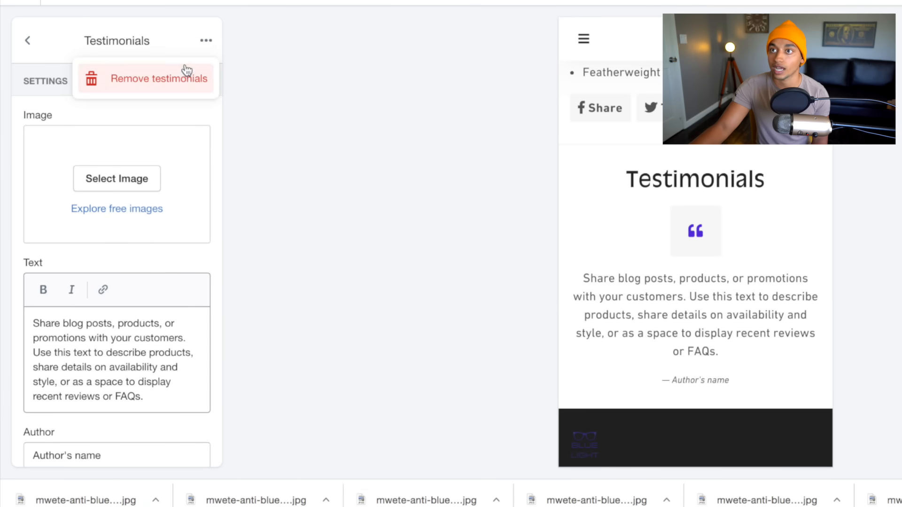
click(187, 72)
click(151, 115)
click(205, 41)
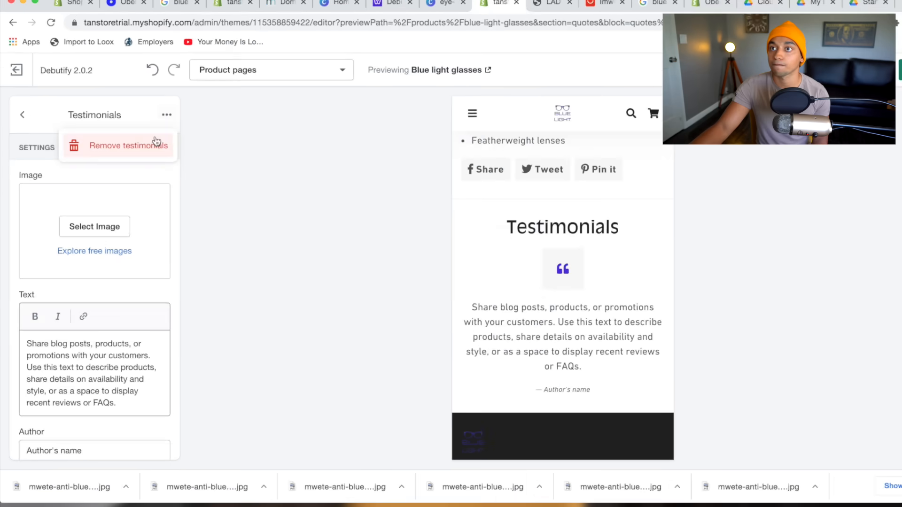
click(156, 143)
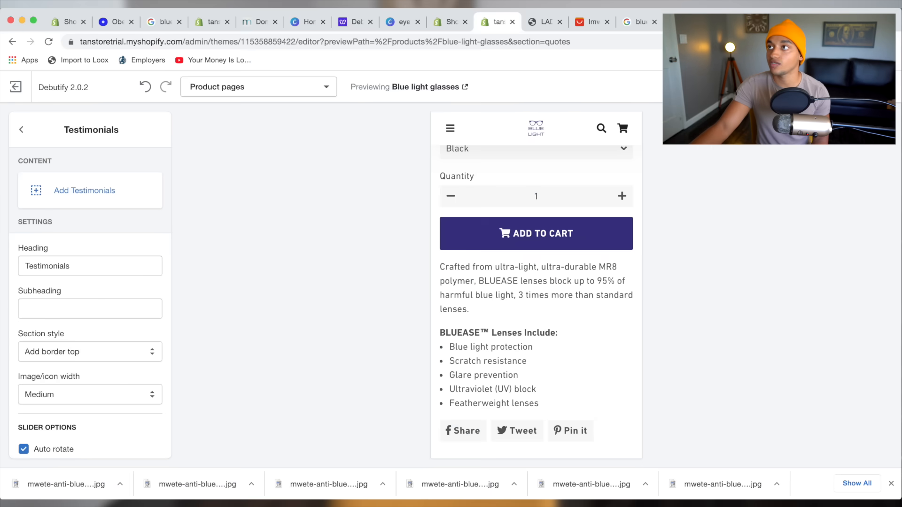
click(448, 21)
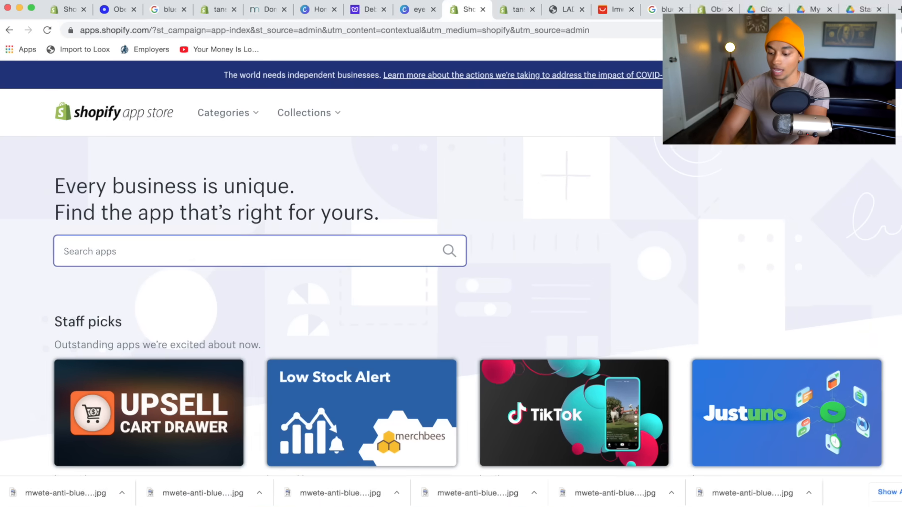
Search the Shopify App Store for 'review' apps.
text(review)
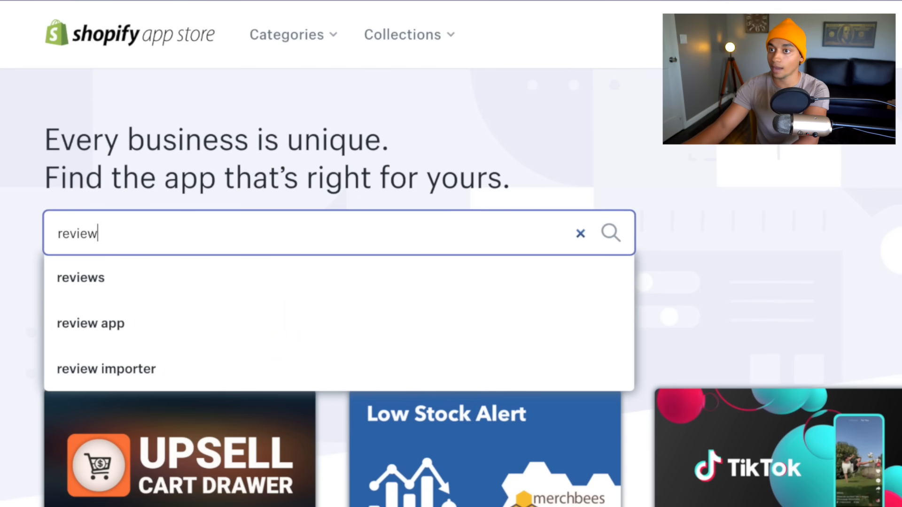
key(Return)
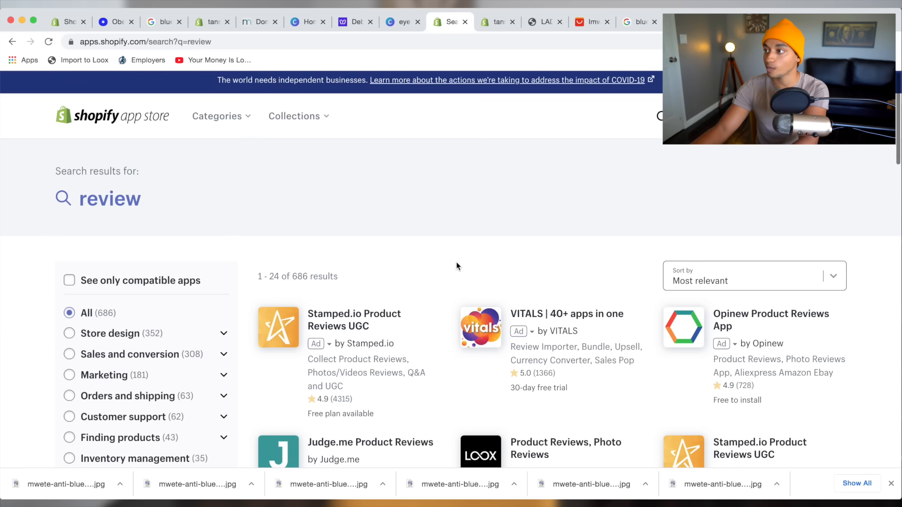
scroll(455, 261, down, 2)
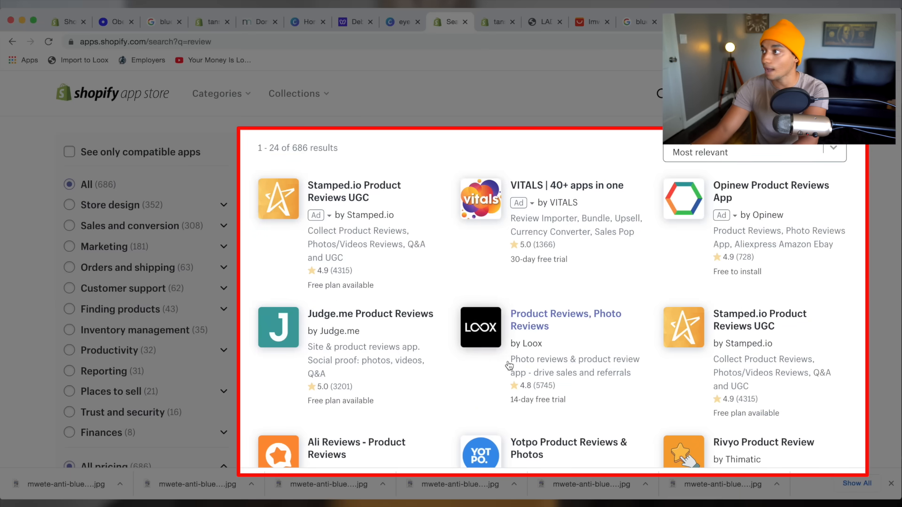
key(super+s)
key(Escape)
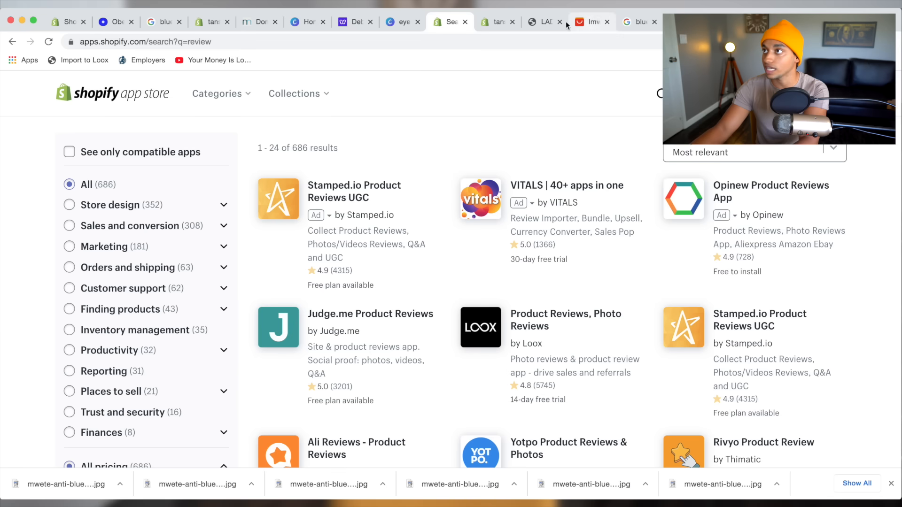
Check the AliExpress product's customer reviews, then return to the theme editor.
drag(567, 24, 515, 24)
scroll(589, 266, up, 3)
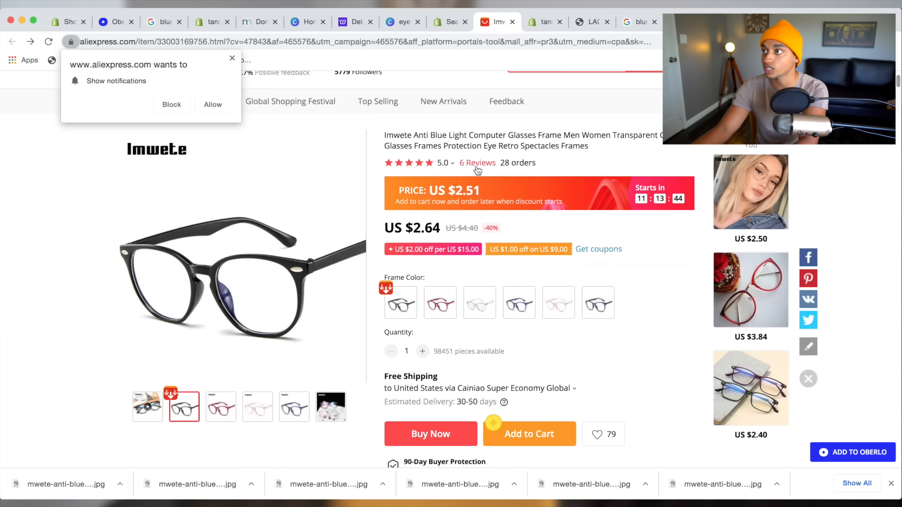
click(478, 163)
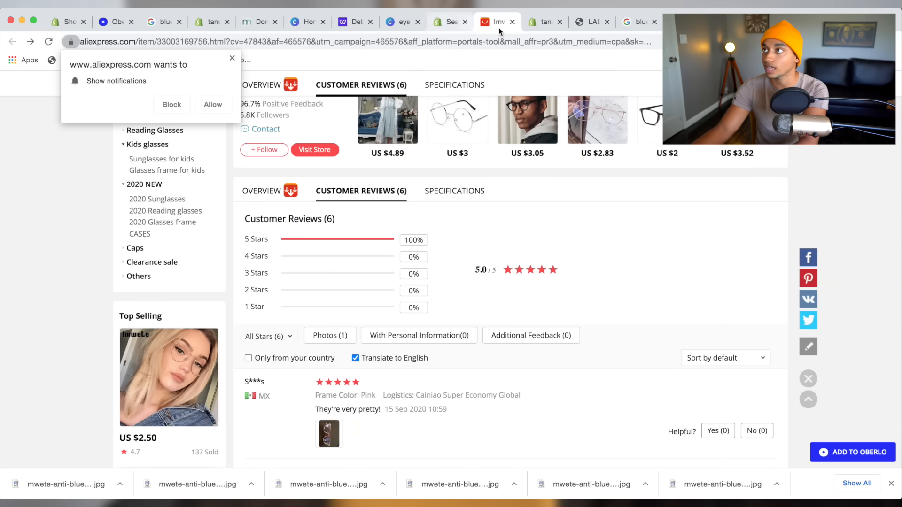
click(540, 23)
Scroll up and down through the product preview in the Debutify theme editor.
scroll(542, 301, down, 3)
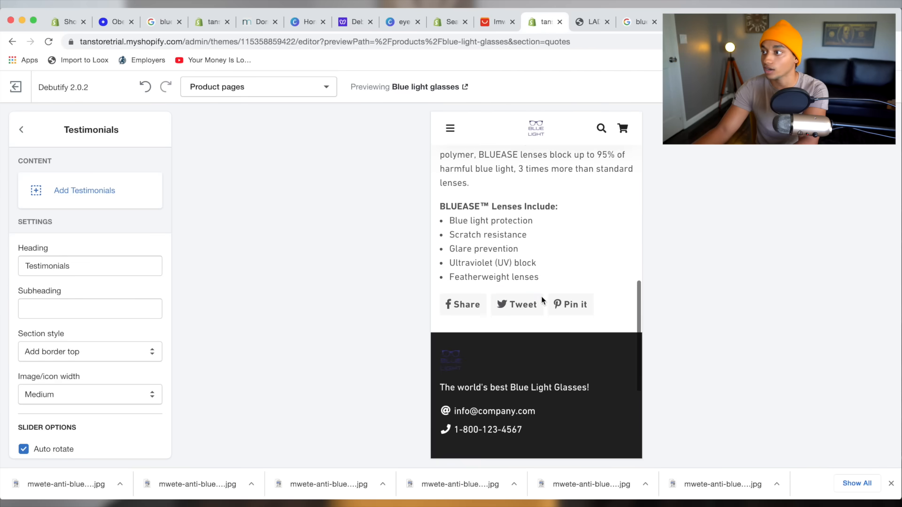
scroll(587, 286, down, 1)
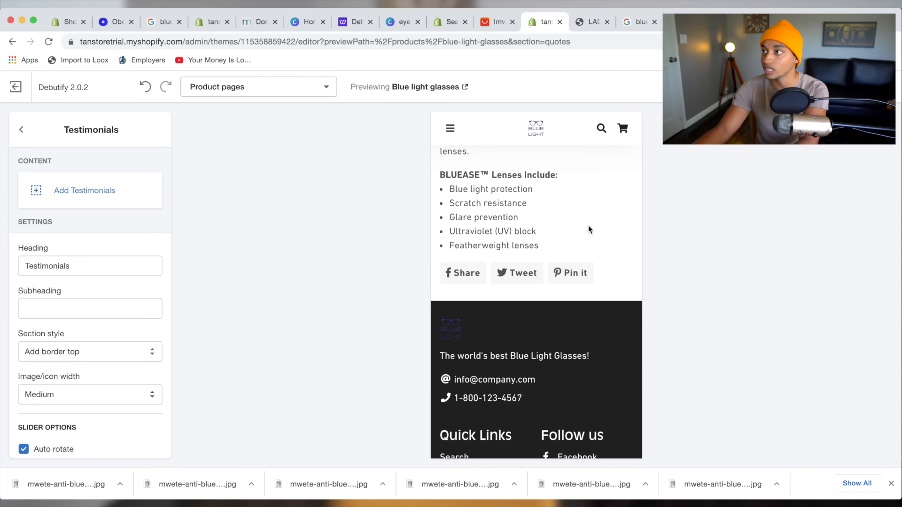
scroll(587, 230, up, 10)
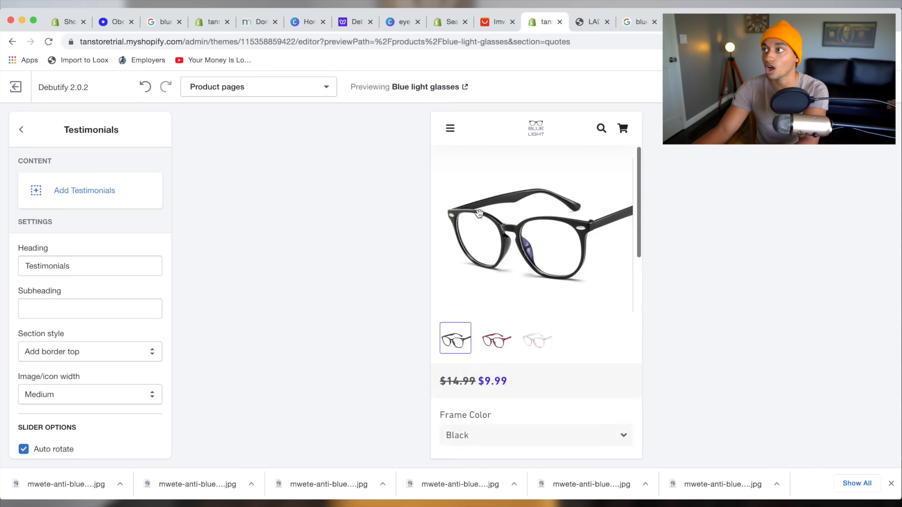
scroll(479, 214, up, 1)
scroll(554, 259, down, 4)
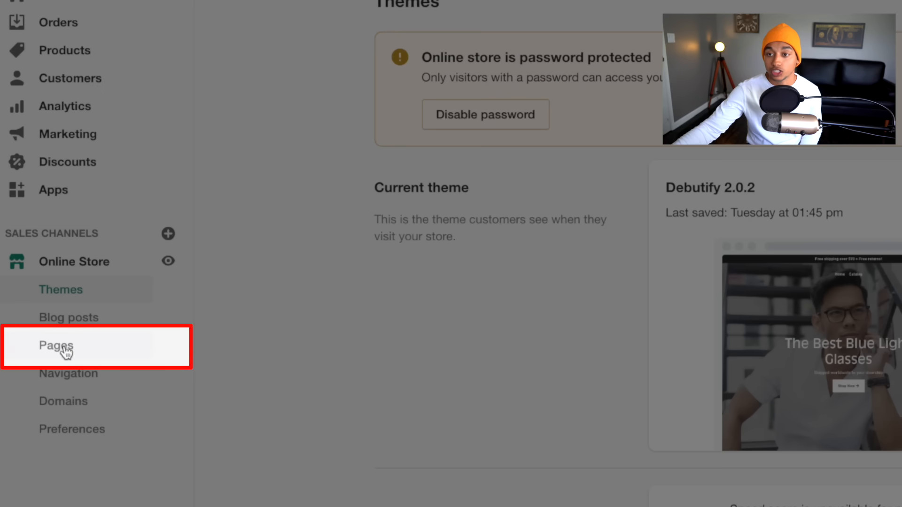
Start a new page titled 'Contact Us'.
click(55, 348)
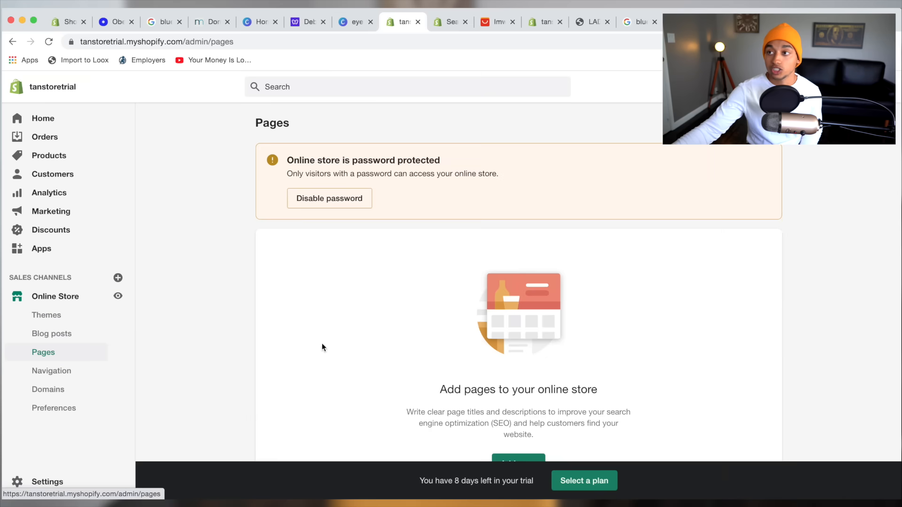
scroll(451, 331, down, 1)
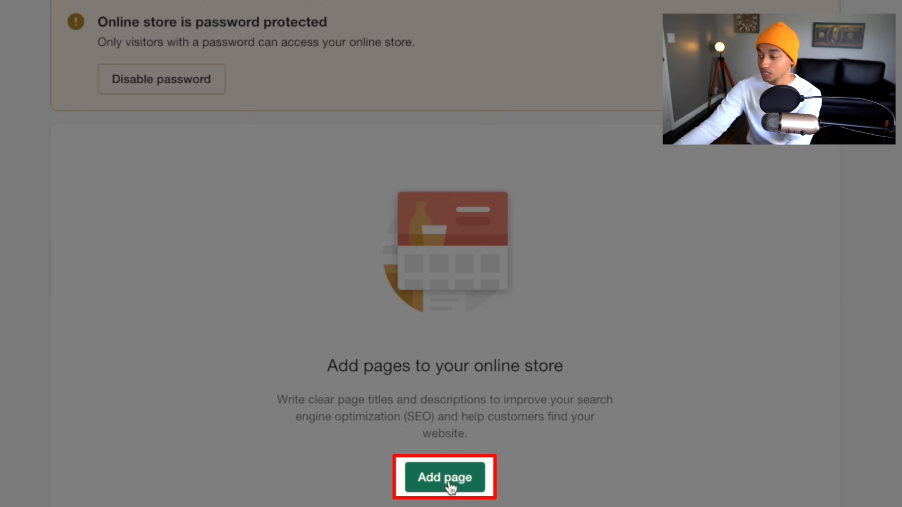
click(448, 486)
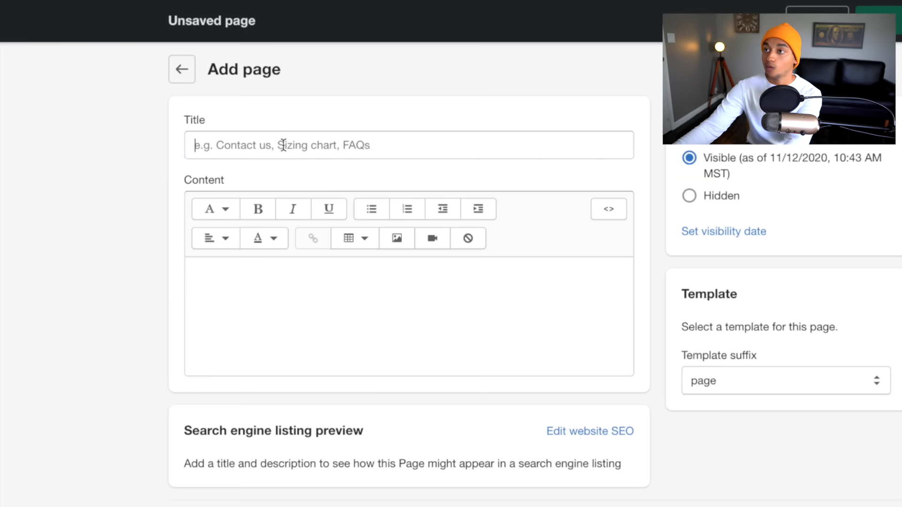
click(340, 174)
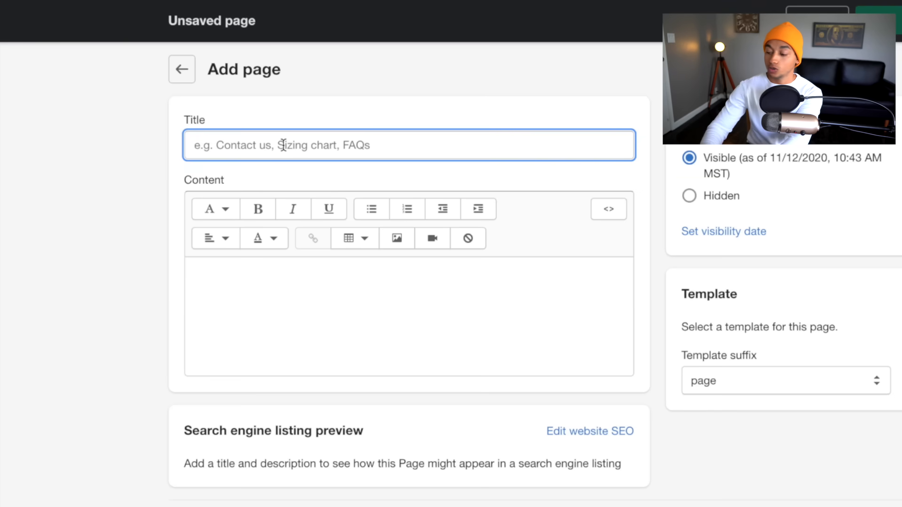
text(Contact Us)
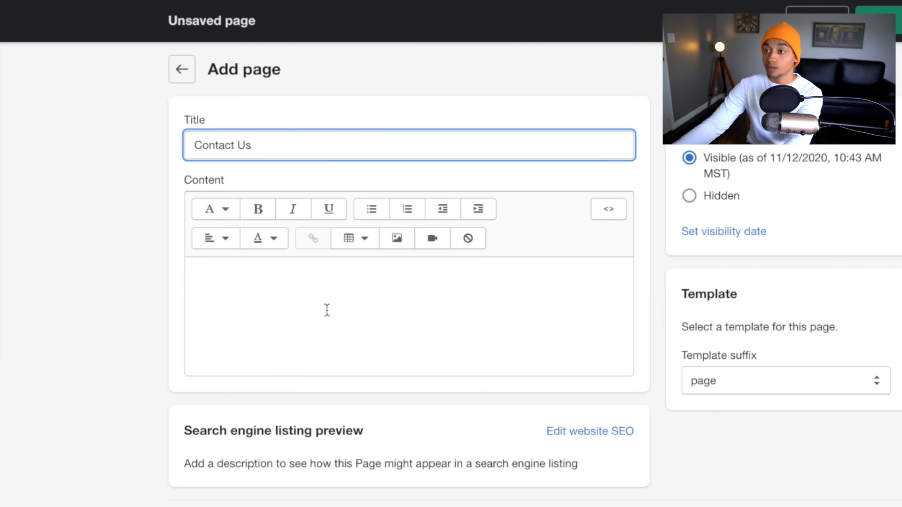
Write the 'Need help?' 24-hour reply message and a contact e-mail line, then save the page.
click(242, 302)
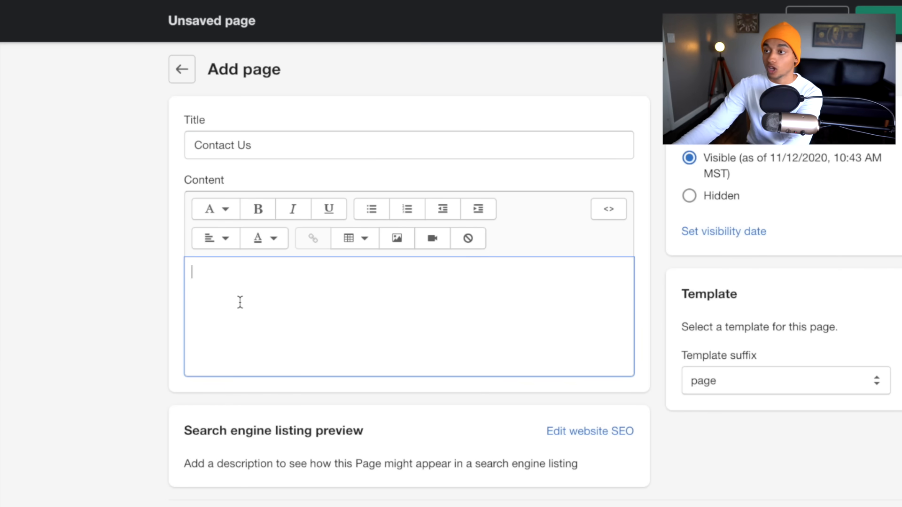
text(Need help?  Don't worry - our team of experts will get bac)
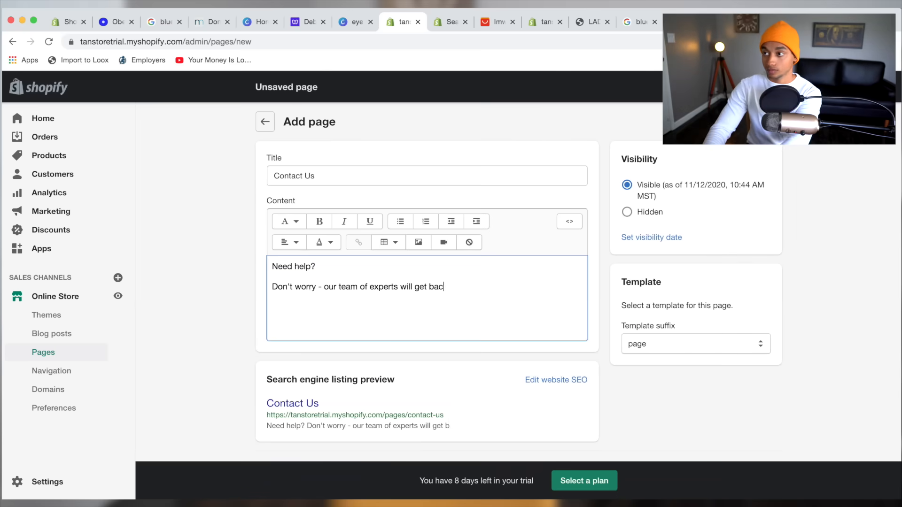
text(k with you within 24 hours, the fastest way to get ahold of us is by emailing our support line!)
key(Return)
text(Our Contact Info - contact@mystore.com)
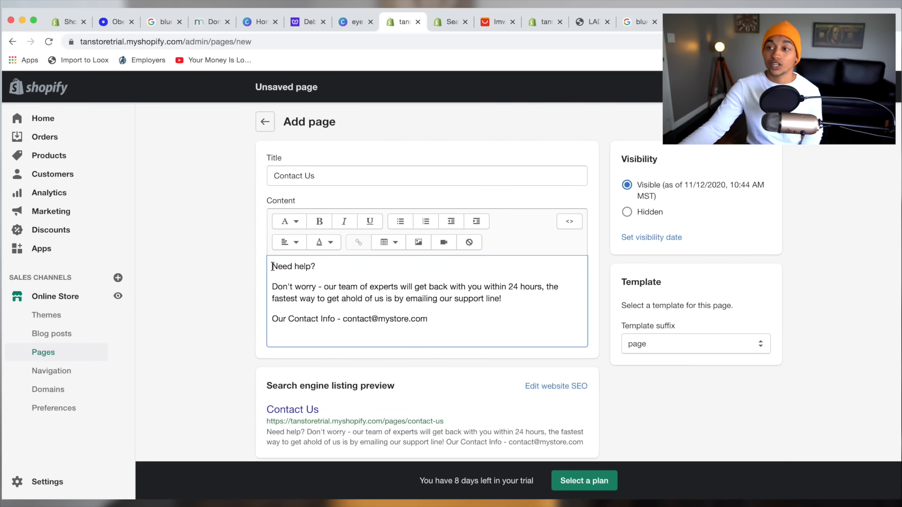
drag(272, 266, 315, 267)
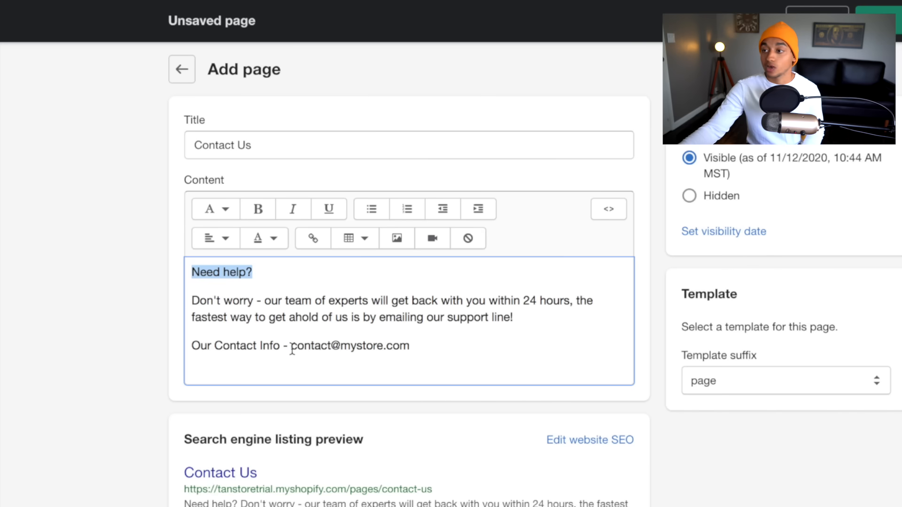
click(426, 347)
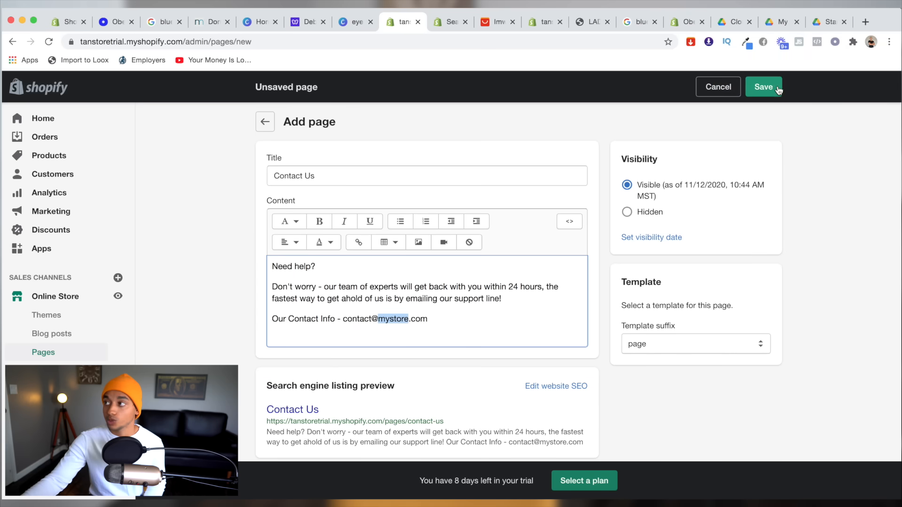
click(763, 87)
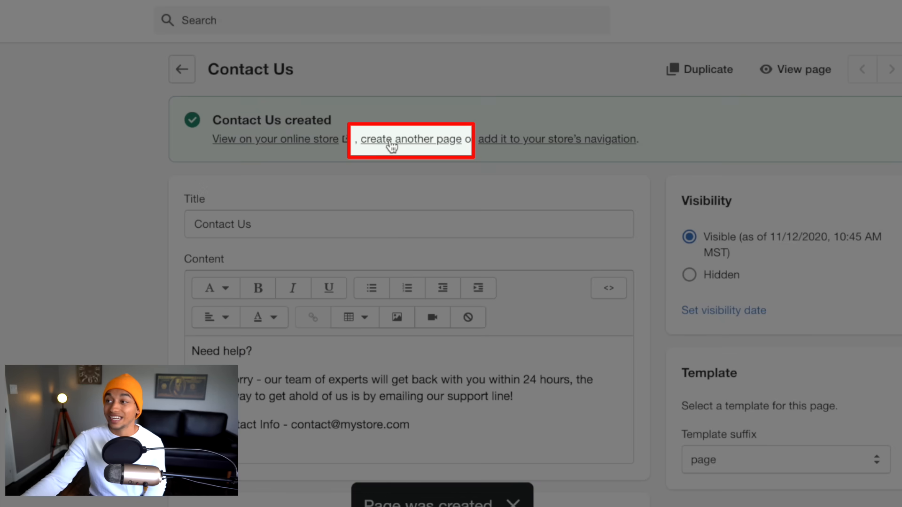
Create a 'Refund Policy' page with the 30-day no-questions-asked refund text ending 'Thanks for shopping with us!'.
click(391, 140)
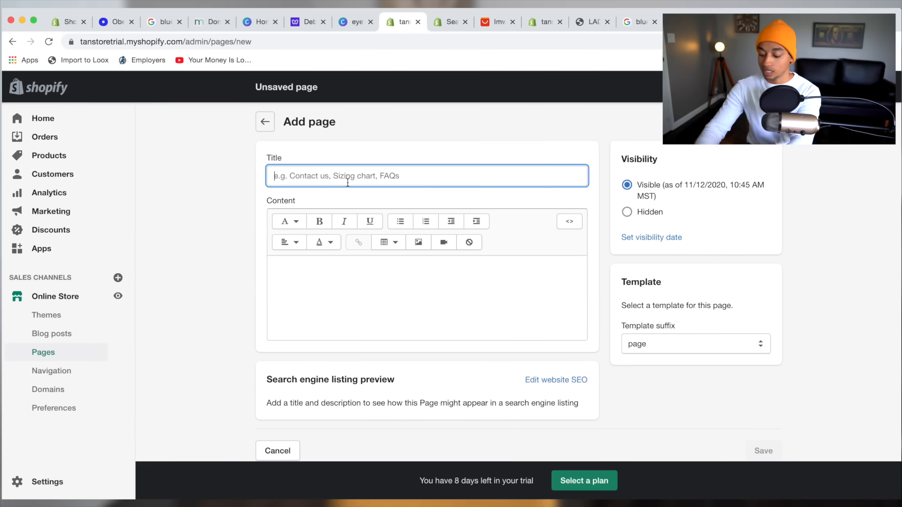
text(Refund Pol)
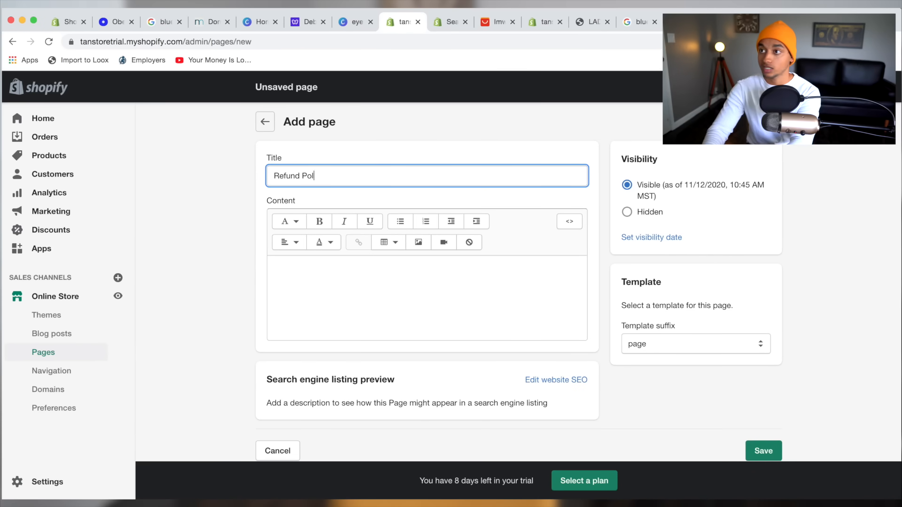
text(icy)
click(363, 279)
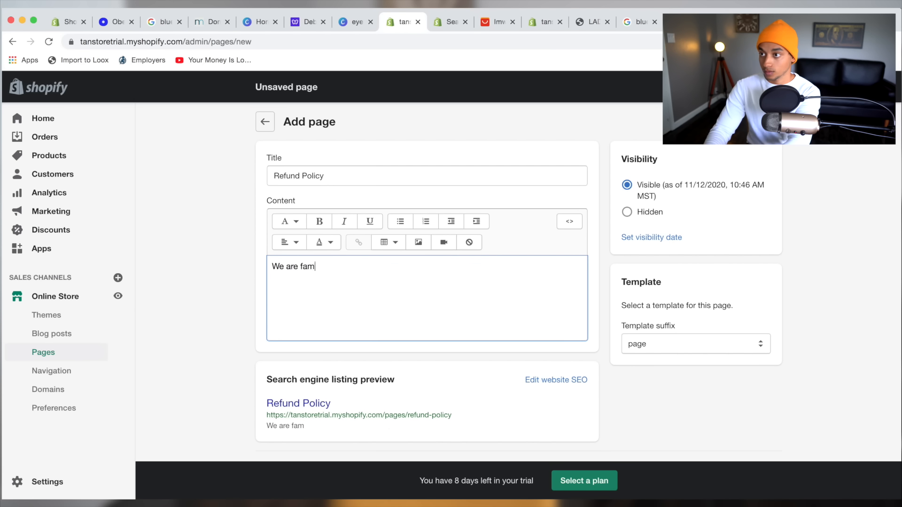
text(products then we want to make it right. That's why we stand behind our 30 day, no questions asked refund policy.)
key(Return)
text(Simply send it back & we will refund your entire purchase pr)
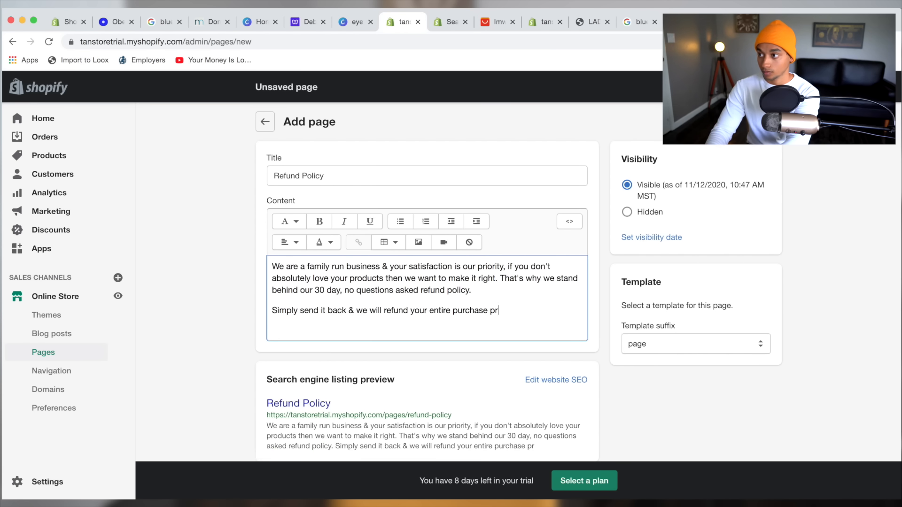
text(ice. We know shopping can be difficult, we are in the business of making it easier.)
key(Return)
text(Thanks for shopping with us!)
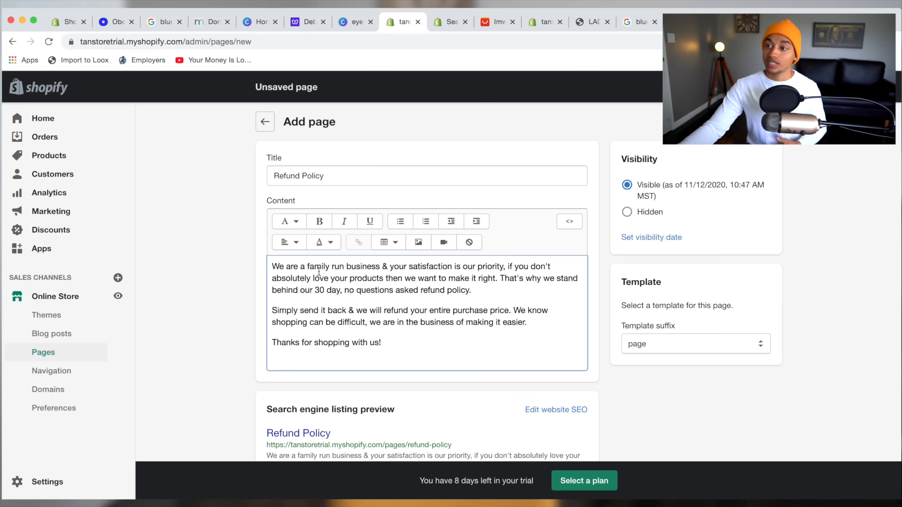
drag(272, 267, 566, 283)
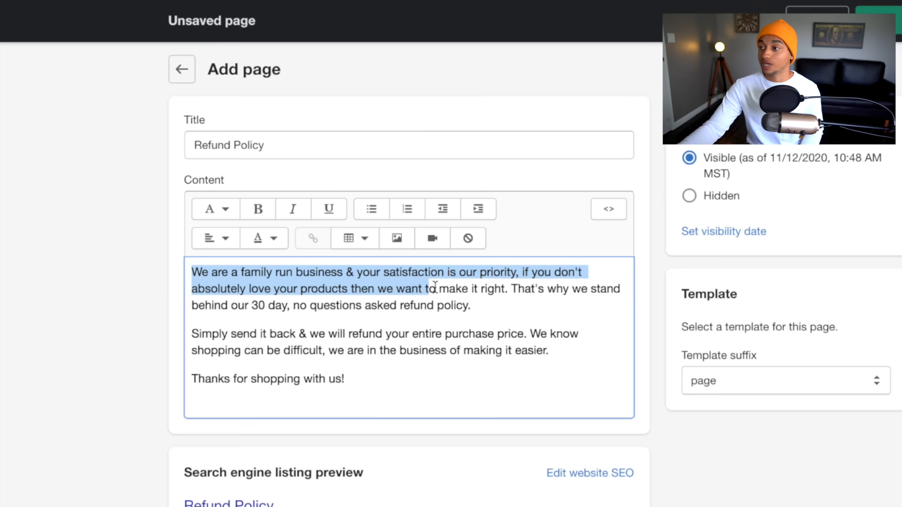
click(366, 298)
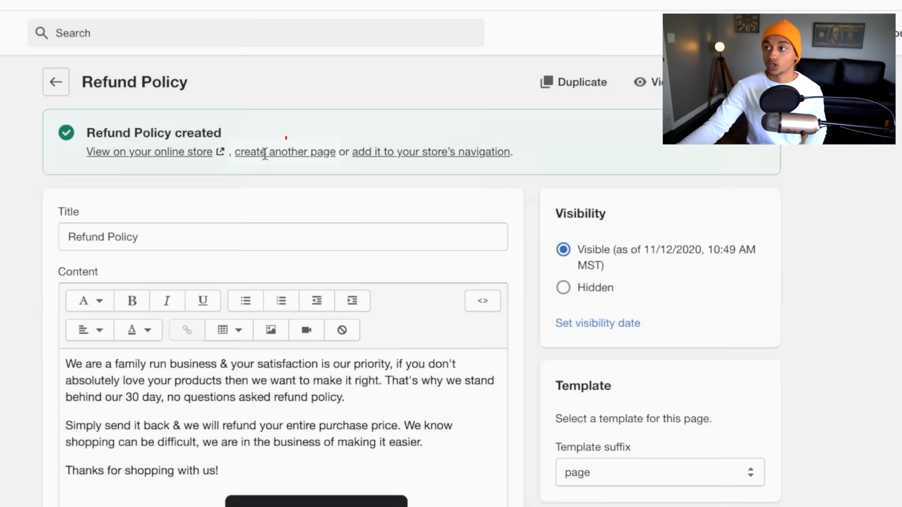
Save an 'FAQ' page answering that orders take 7-14 business days from worldwide warehouses.
click(262, 151)
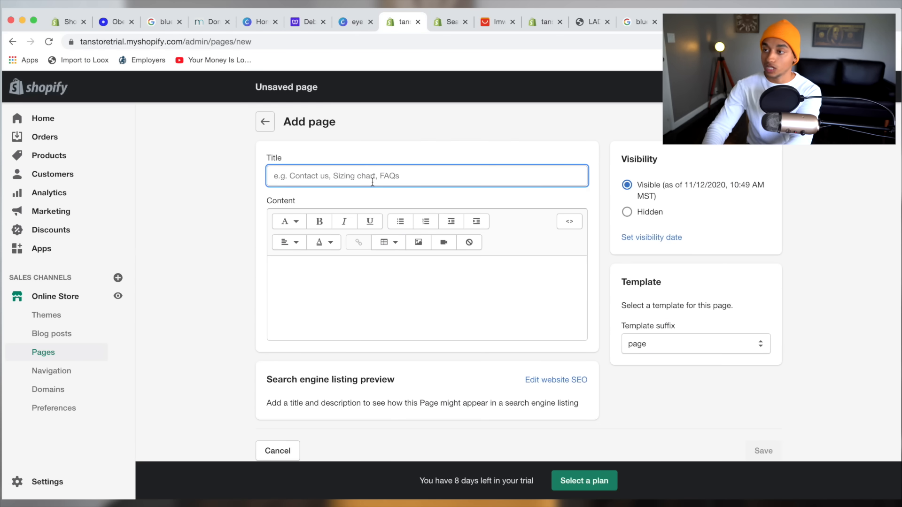
text(FAQ)
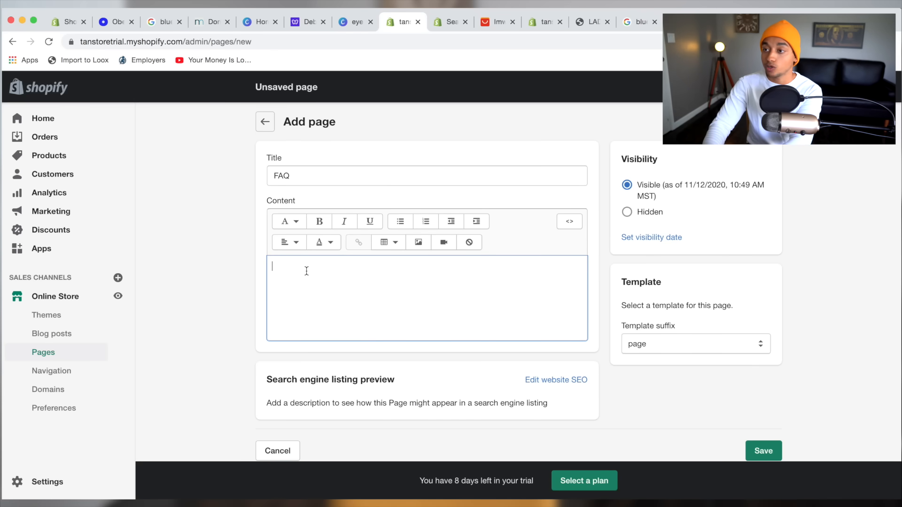
text(: How lo)
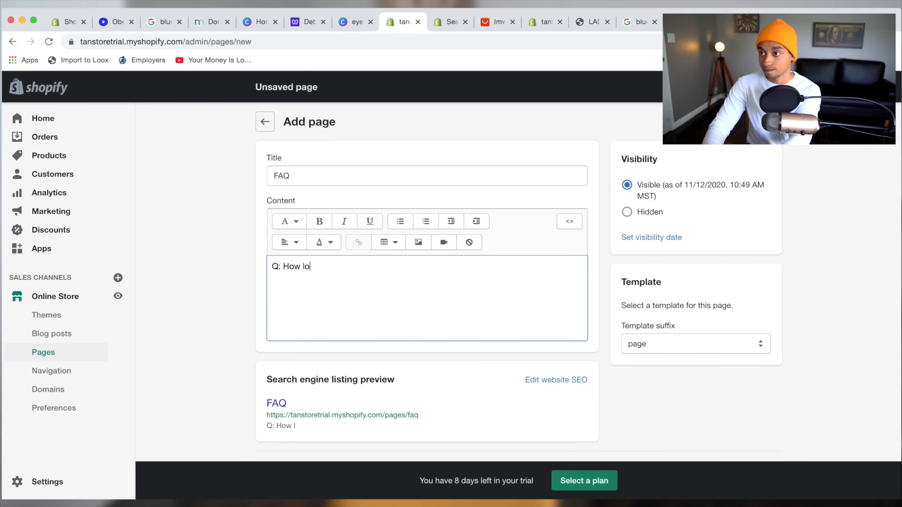
text(ouses worldwide, depending where you)
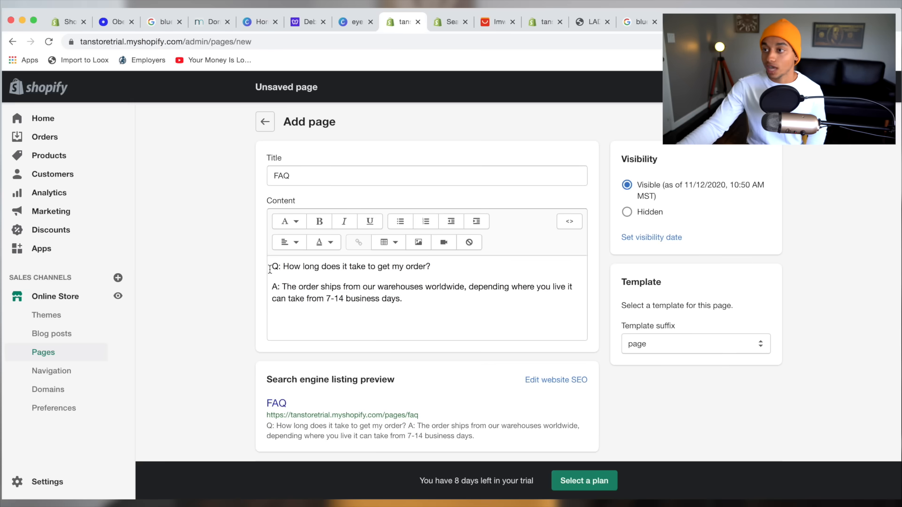
click(271, 268)
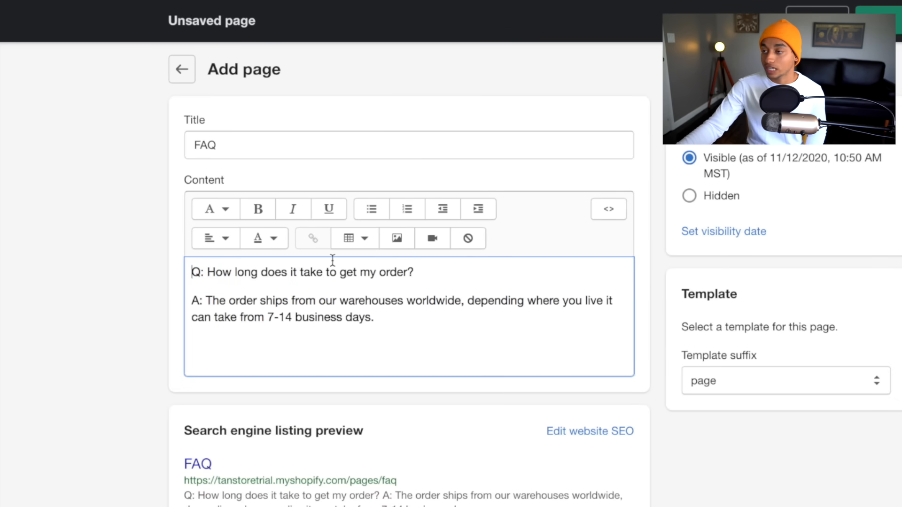
drag(333, 260, 393, 268)
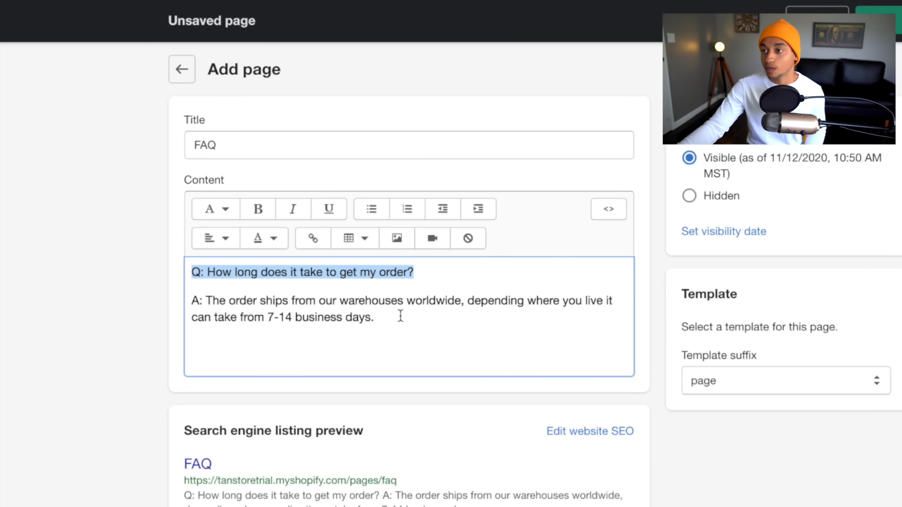
drag(400, 316, 220, 305)
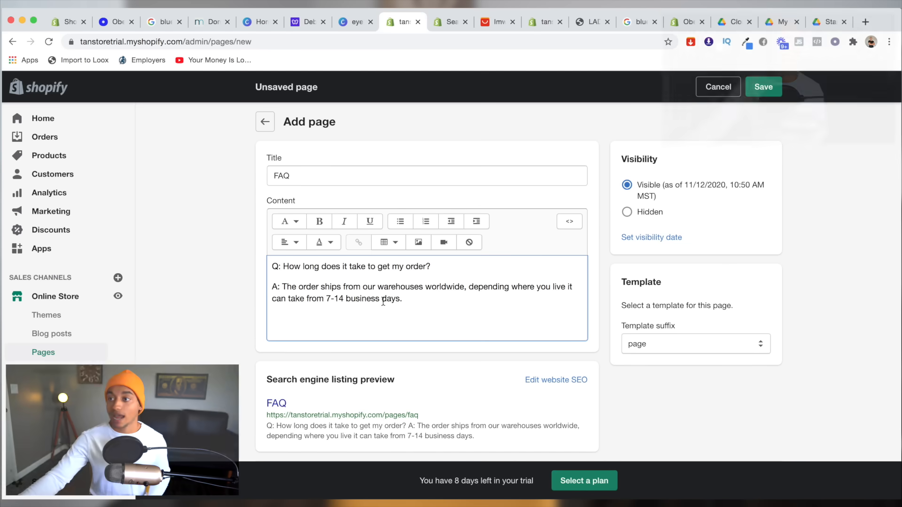
click(761, 88)
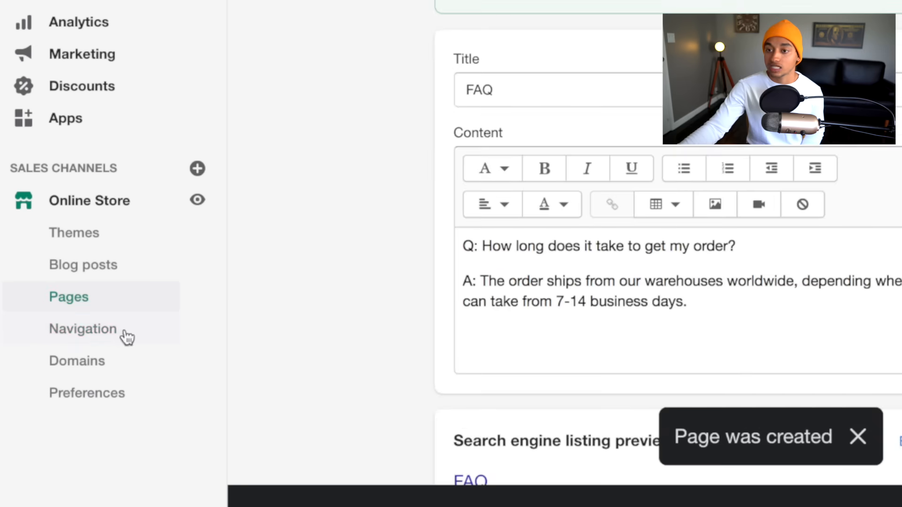
Rename the main menu's Catalog item to Blue Light Glasses, linked to that product.
click(102, 335)
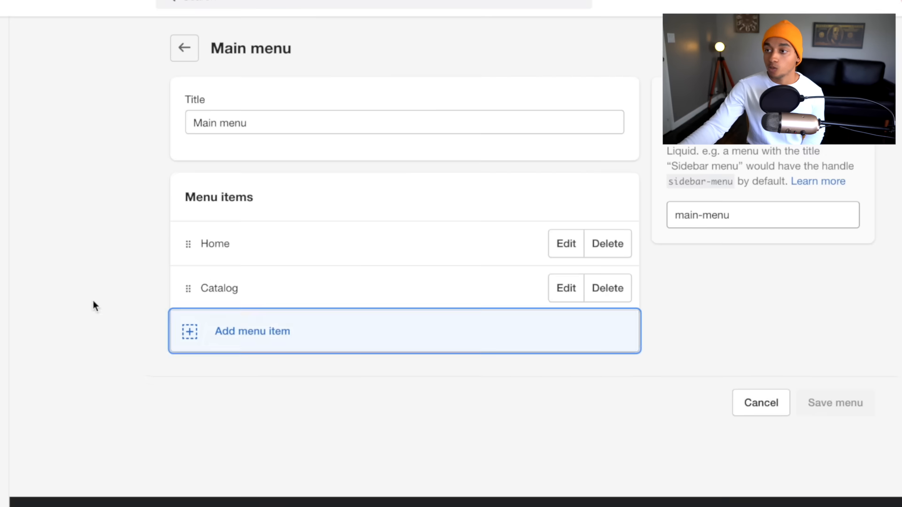
click(198, 315)
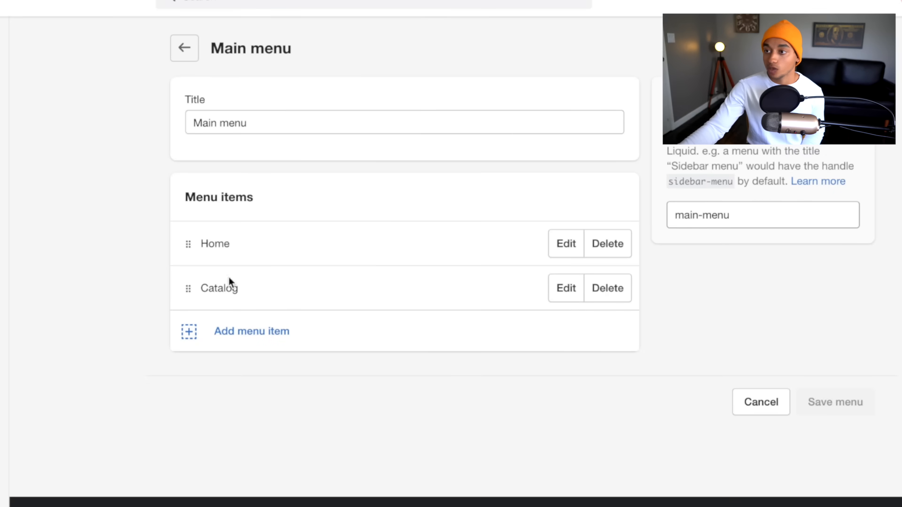
click(564, 289)
triple_click(339, 254)
key(BackSpace)
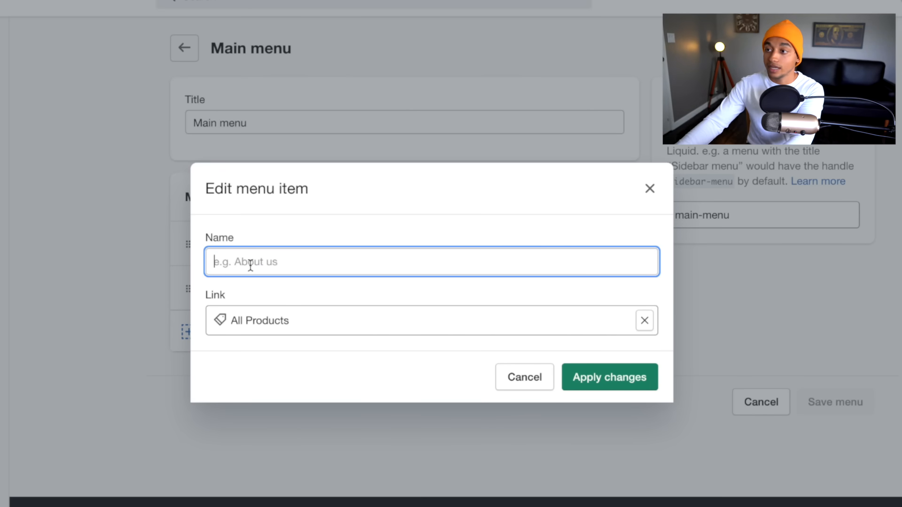
click(343, 262)
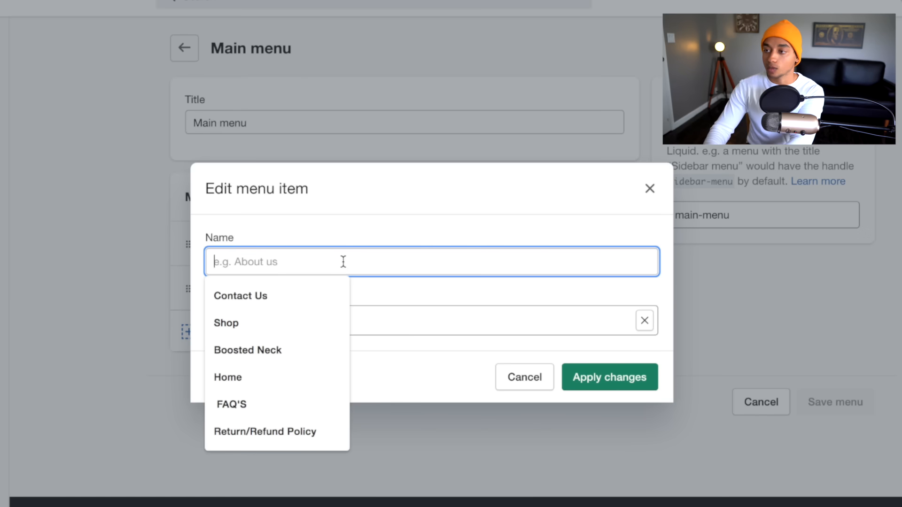
text(Blue Light Glasses)
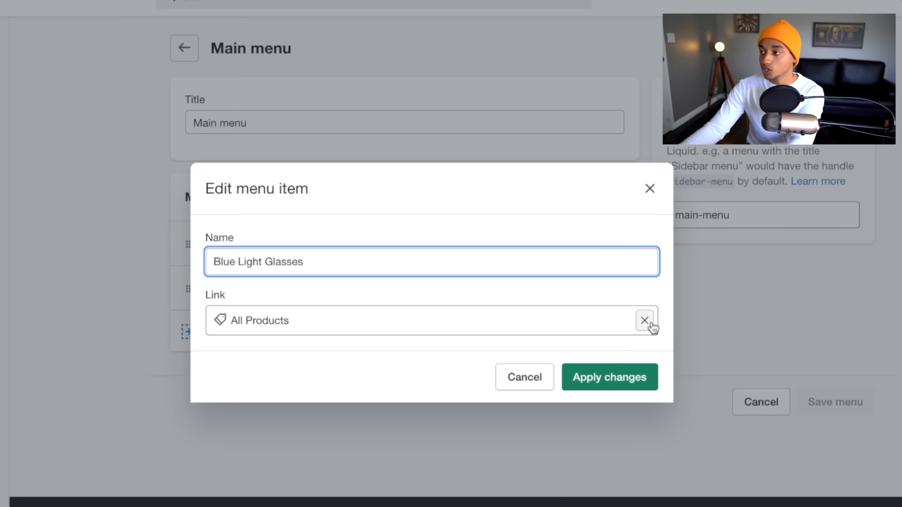
click(646, 322)
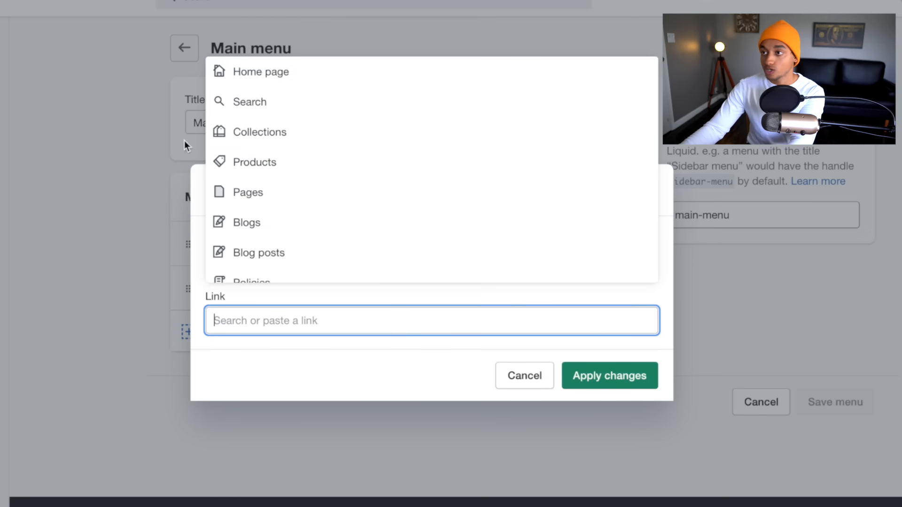
click(236, 162)
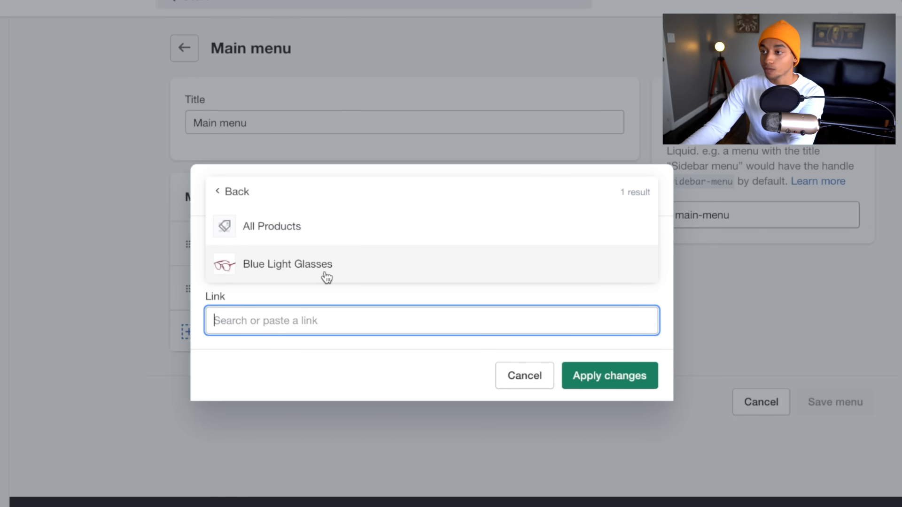
click(293, 266)
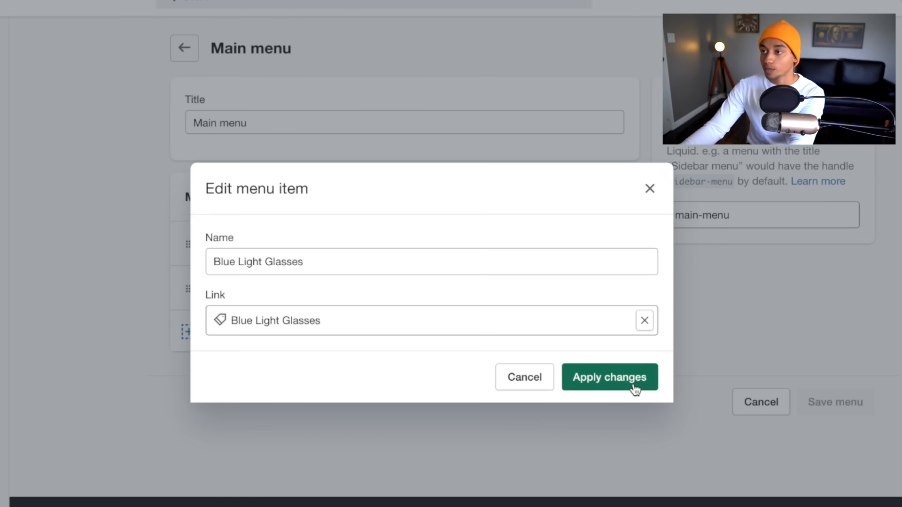
click(634, 388)
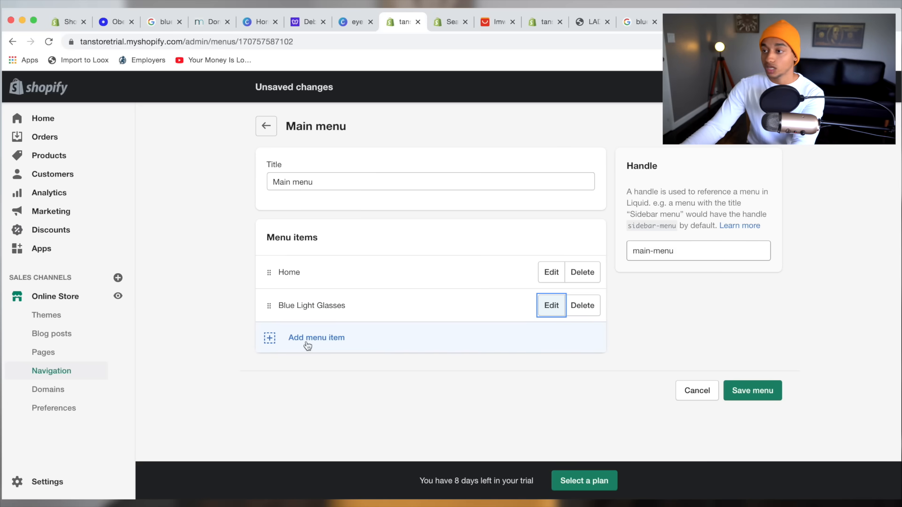
Add Contact Us and FAQ page links to the main menu and save it.
click(365, 336)
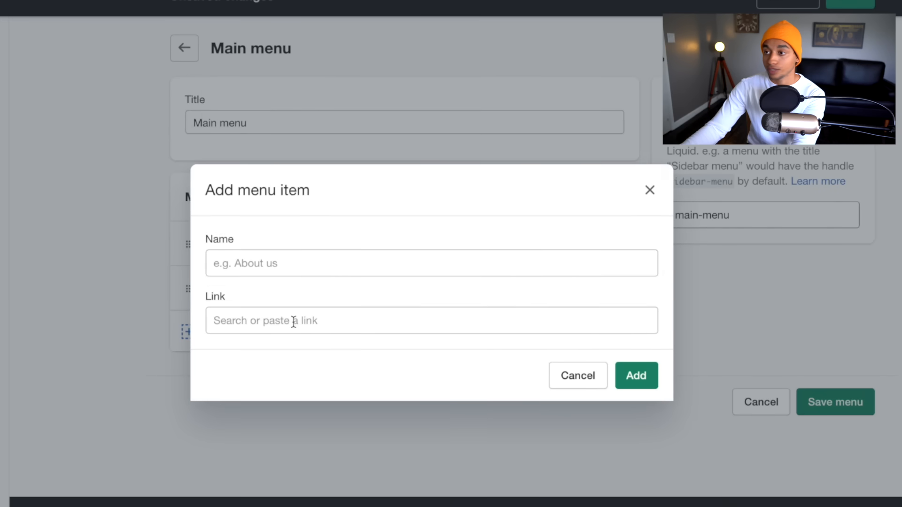
click(293, 322)
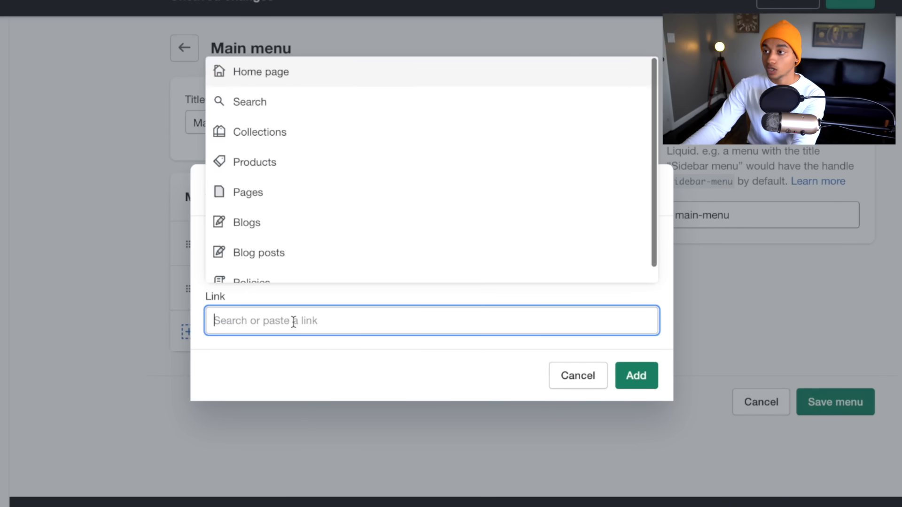
click(268, 196)
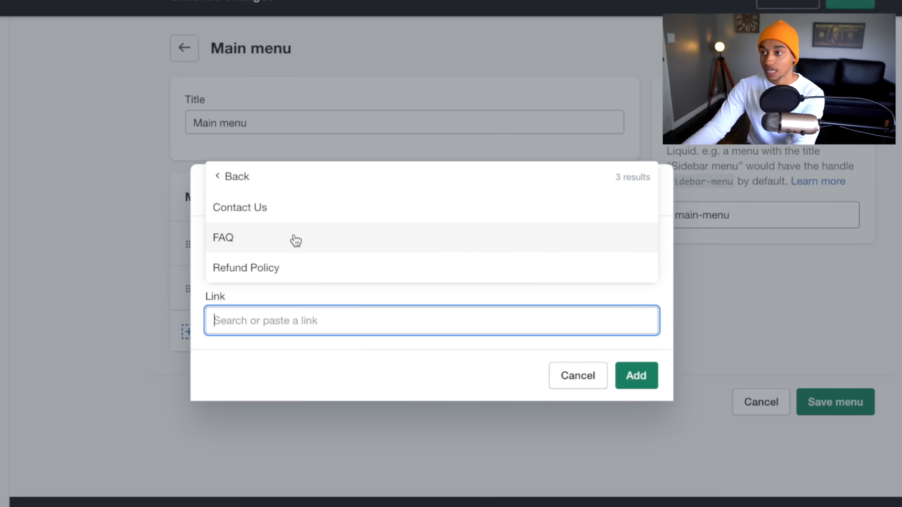
click(286, 211)
click(640, 377)
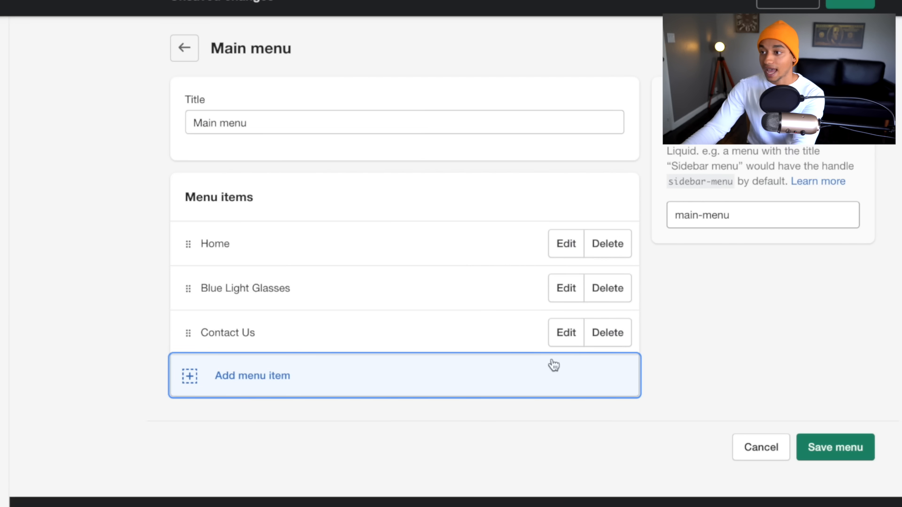
click(228, 378)
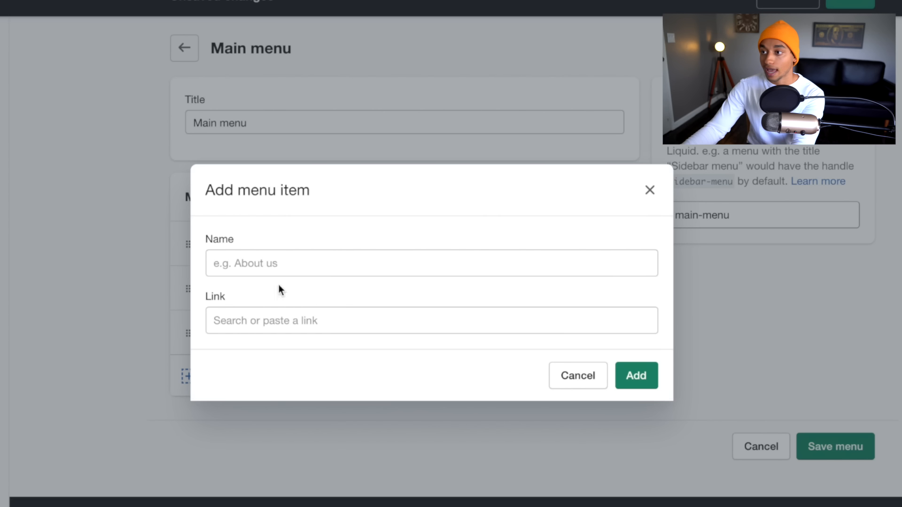
click(280, 320)
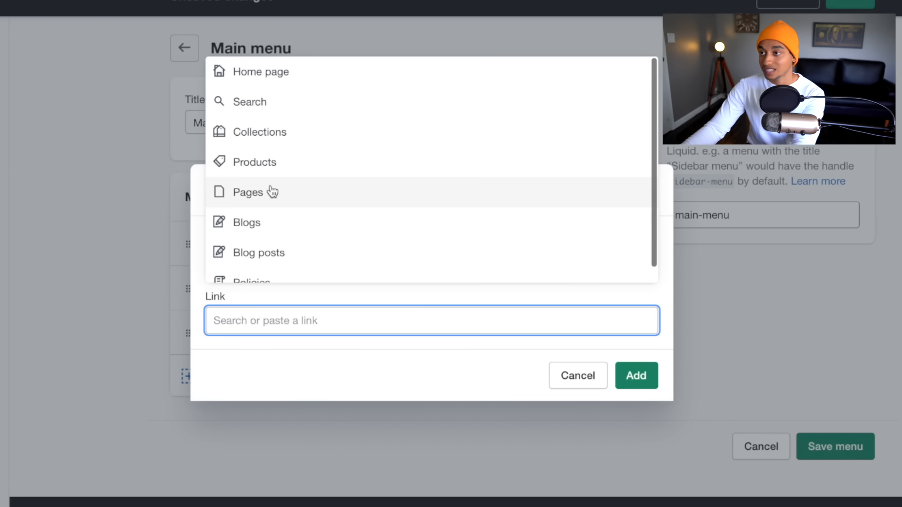
click(271, 191)
click(256, 240)
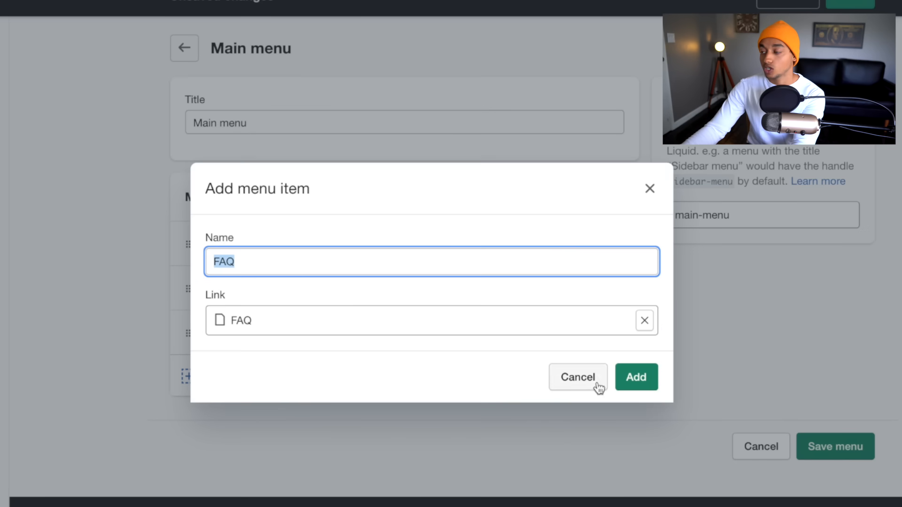
click(643, 378)
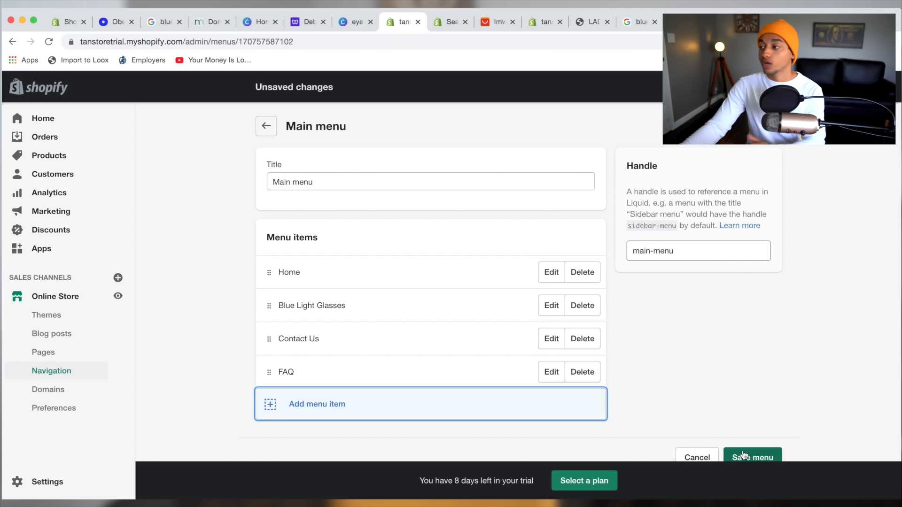
click(752, 455)
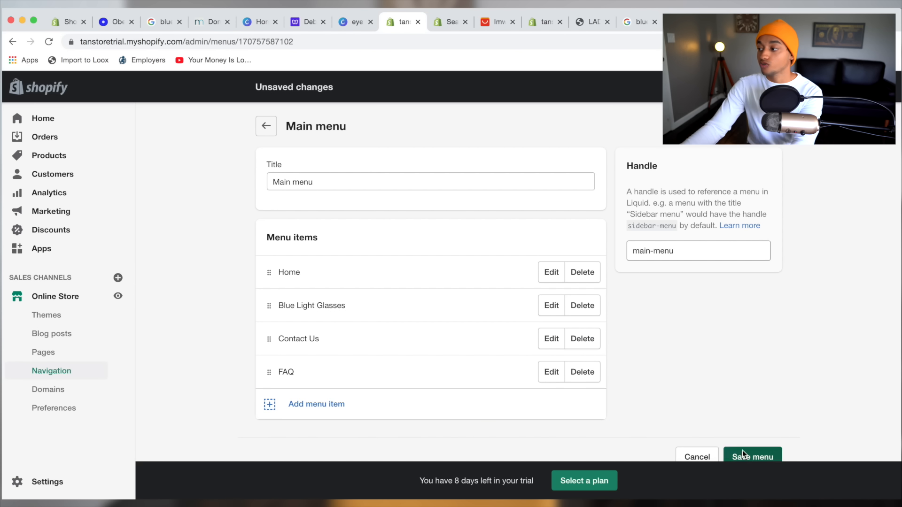
click(266, 126)
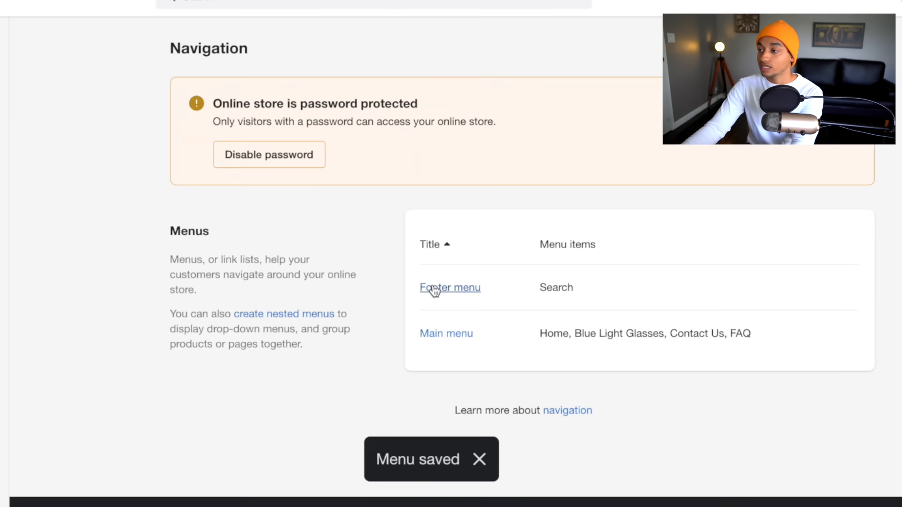
Add a Blue Light Glasses product link to the footer menu.
click(445, 305)
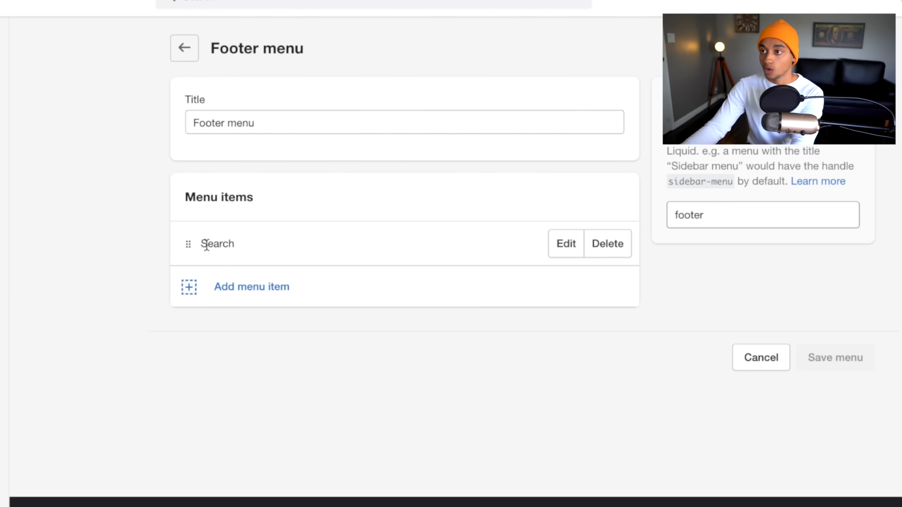
click(240, 288)
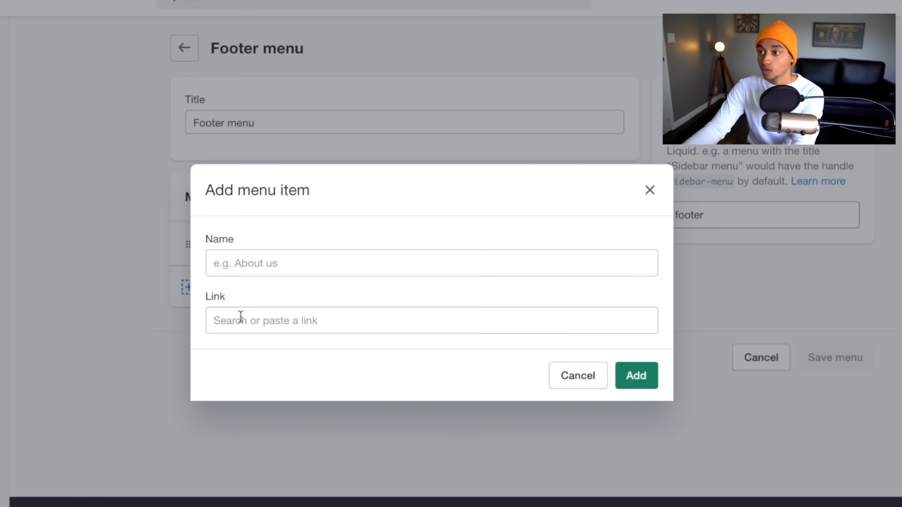
click(252, 318)
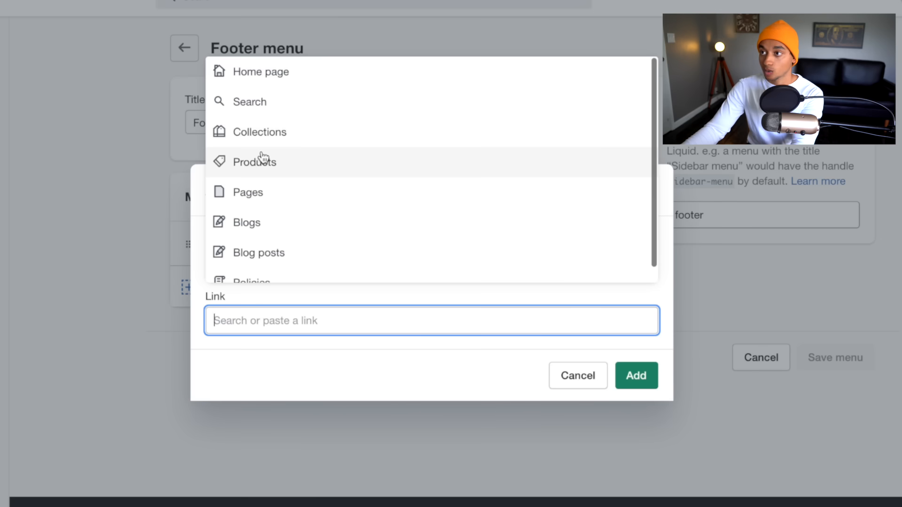
click(263, 157)
click(302, 264)
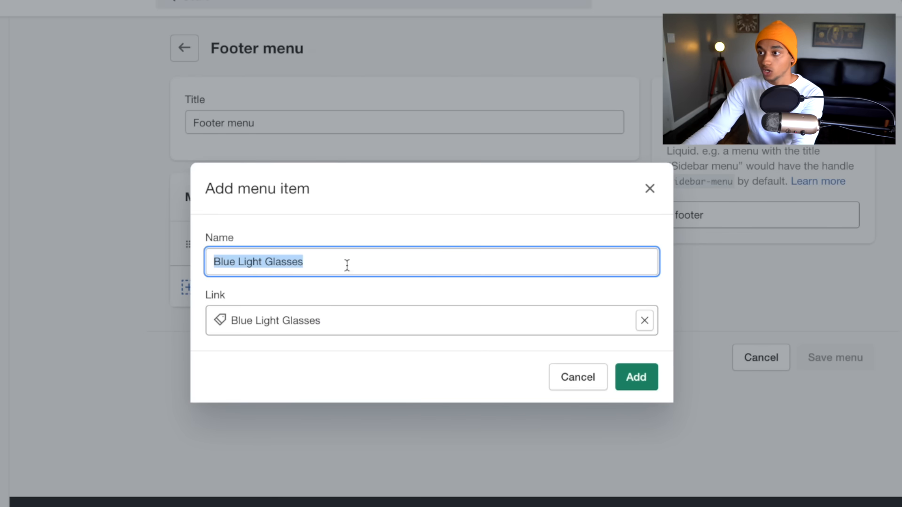
click(651, 377)
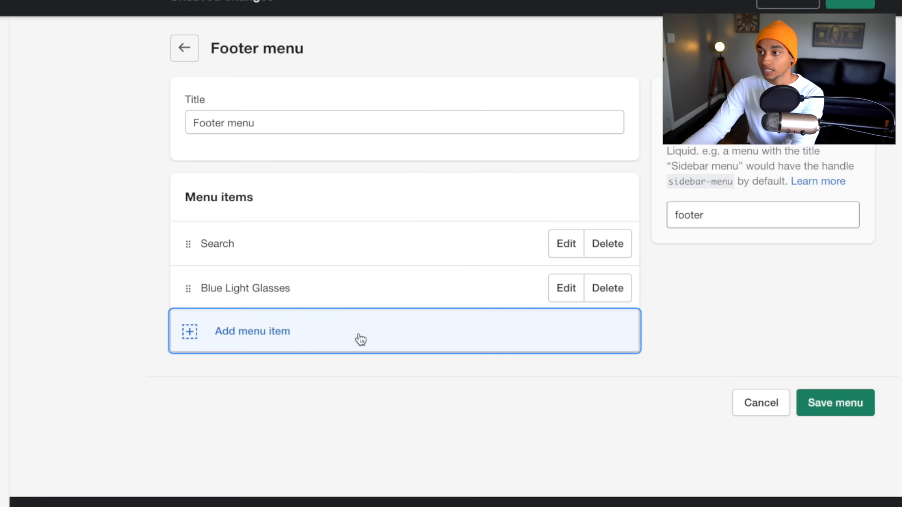
Add Refund Policy and FAQ page links to the footer menu and save it.
click(295, 339)
click(294, 327)
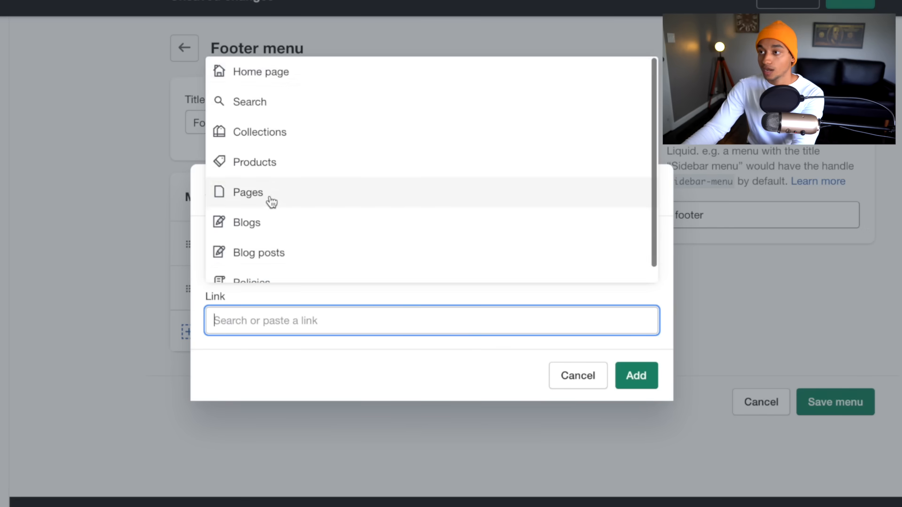
click(269, 193)
click(294, 270)
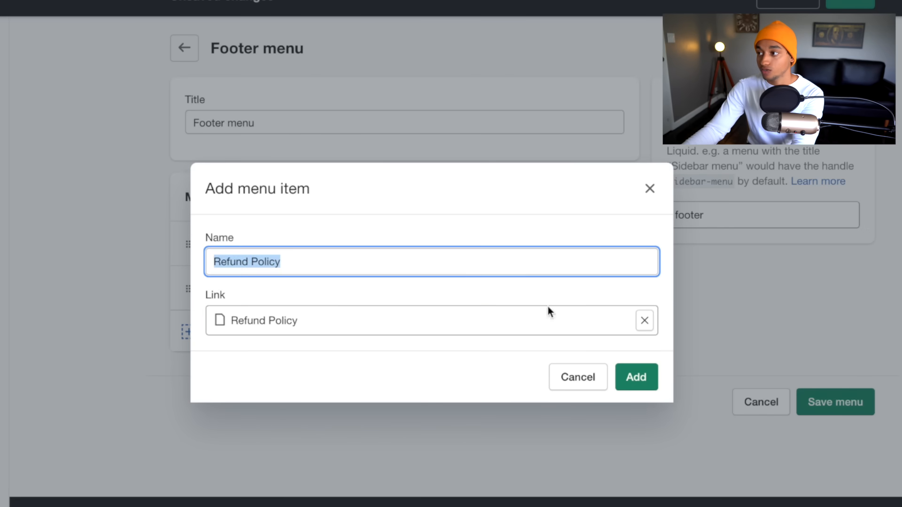
click(635, 376)
click(236, 377)
click(249, 319)
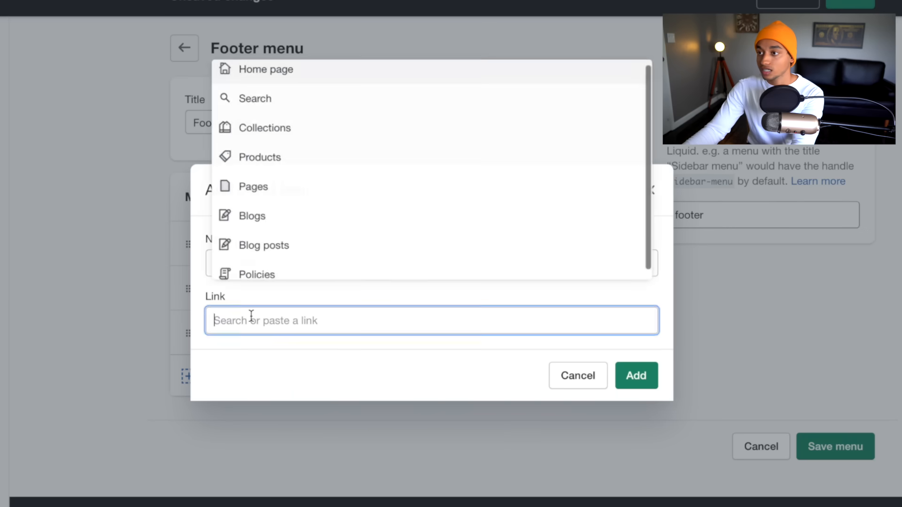
click(263, 208)
click(308, 248)
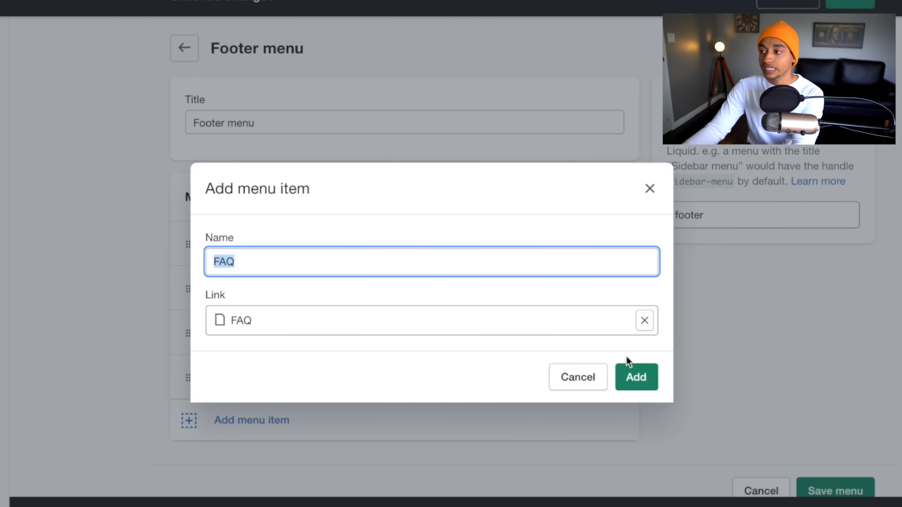
click(632, 371)
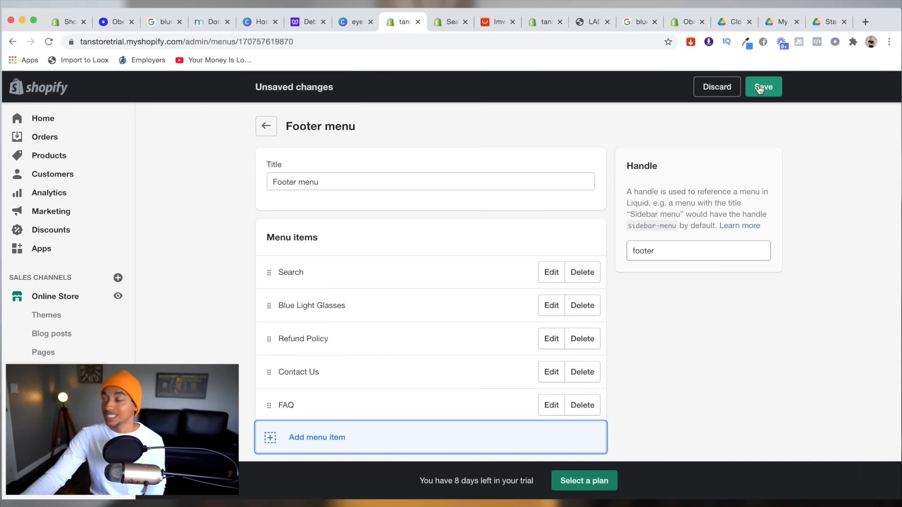
click(761, 89)
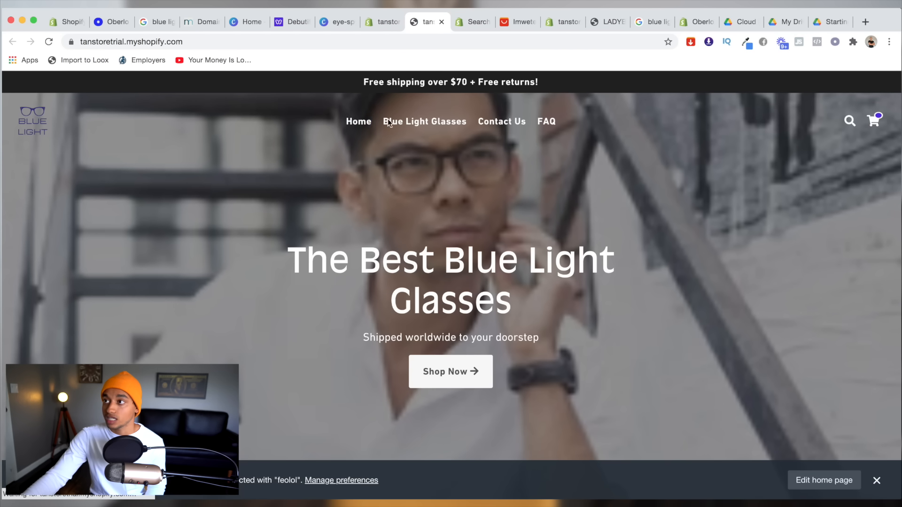
Check the storefront footer's Quick Links, then return to the admin Footer menu page.
scroll(489, 341, down, 10)
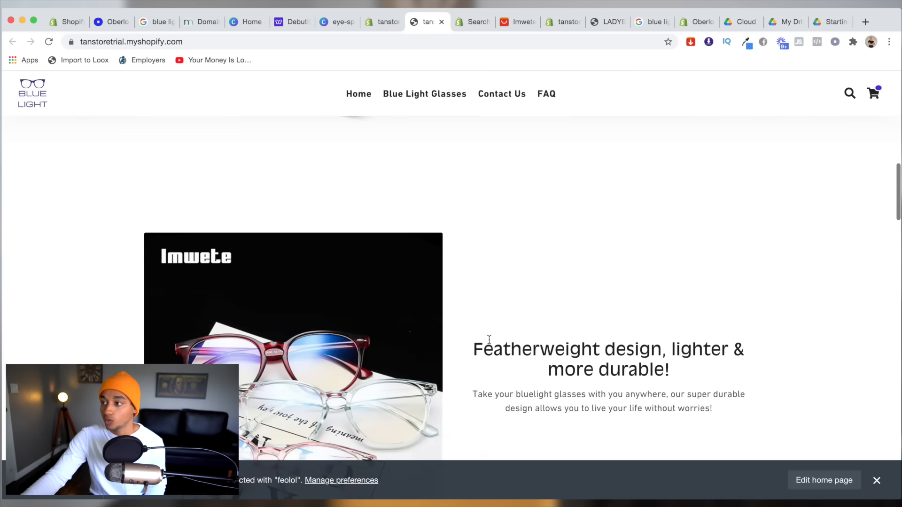
scroll(489, 342, down, 15)
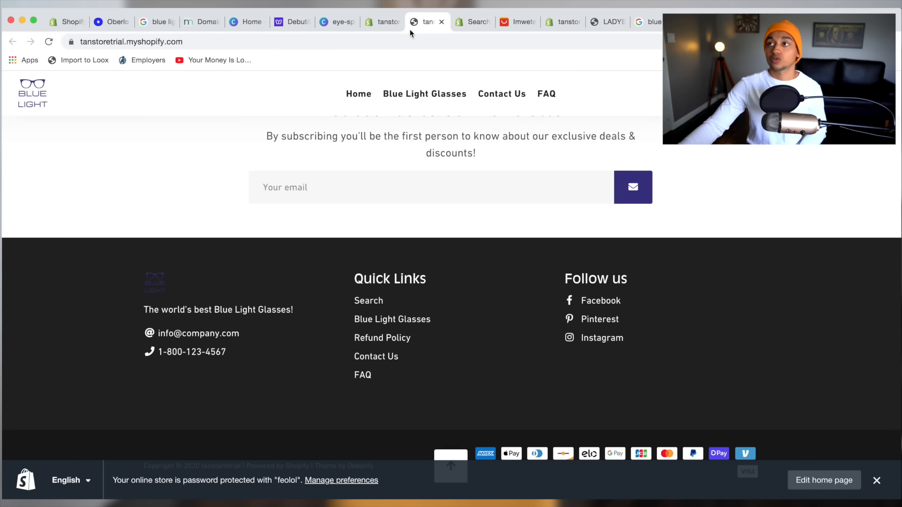
click(384, 28)
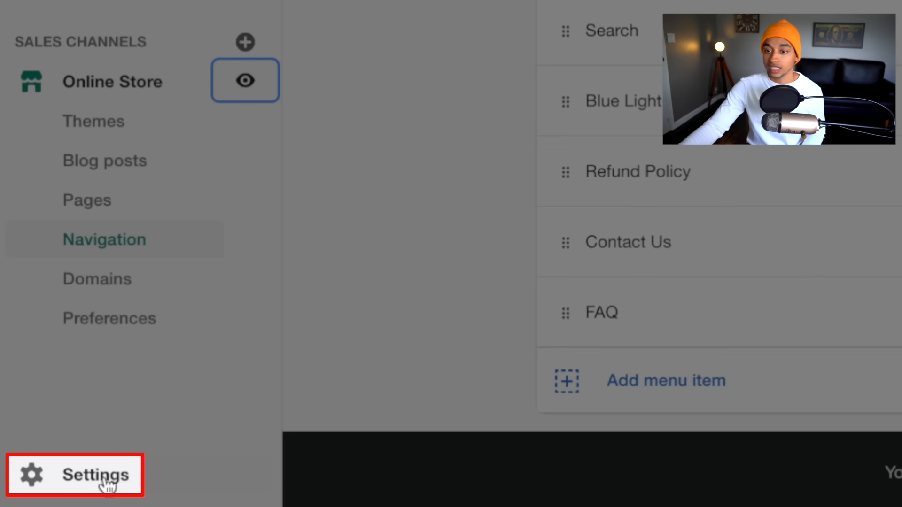
Open the general shipping profile's rates and review the Domestic zone's rate list.
click(87, 481)
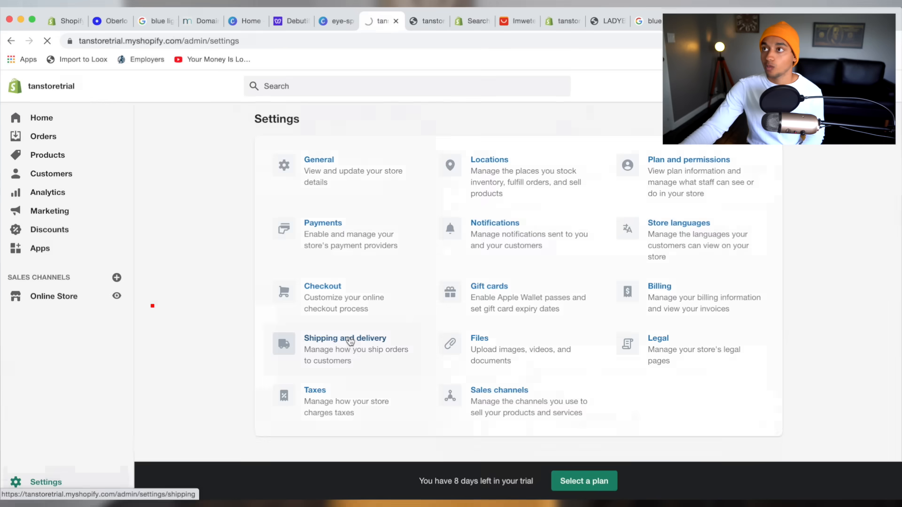
click(172, 365)
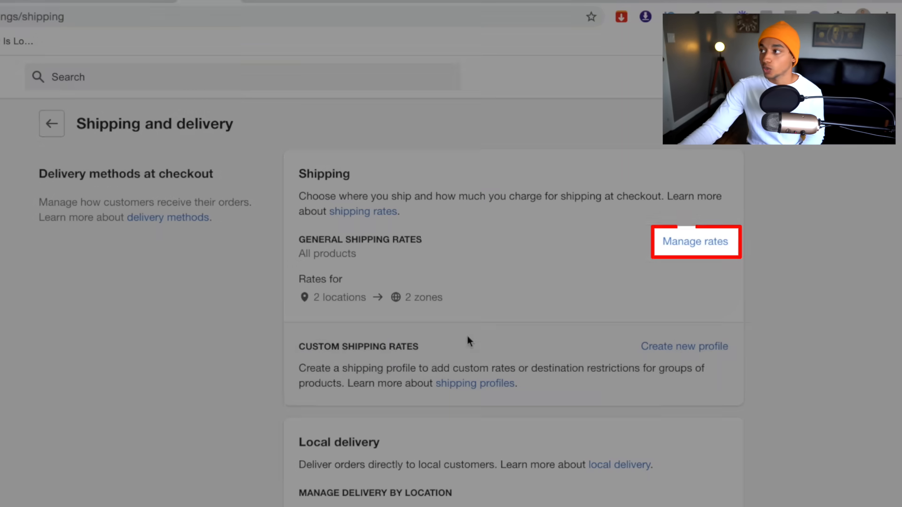
click(687, 243)
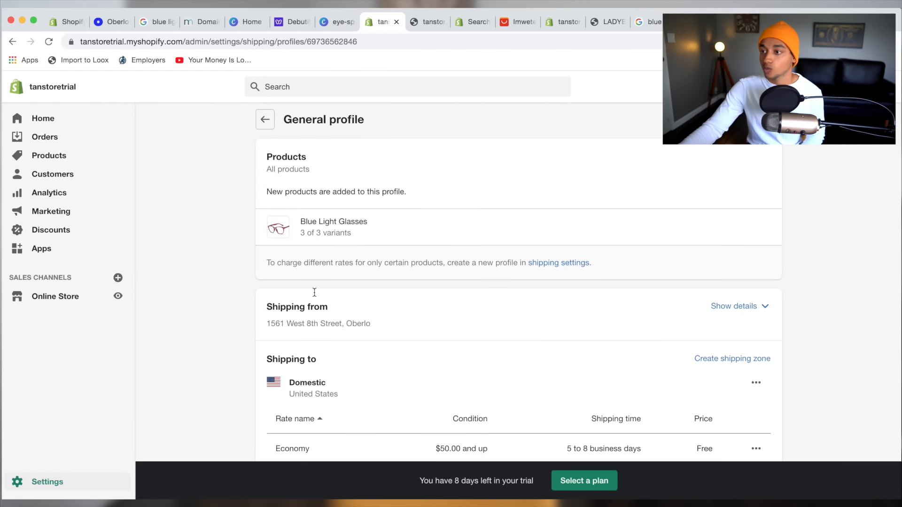
scroll(319, 290, down, 5)
scroll(322, 288, down, 3)
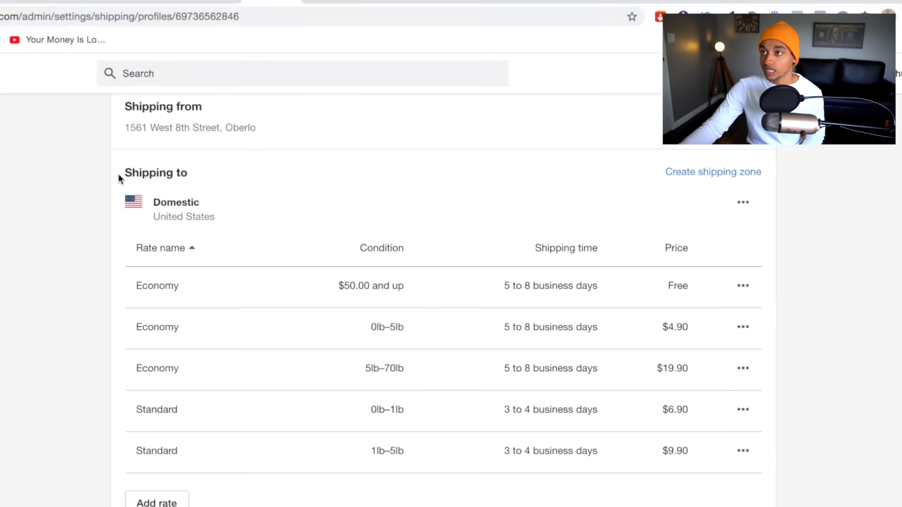
double_click(311, 165)
drag(180, 176, 671, 468)
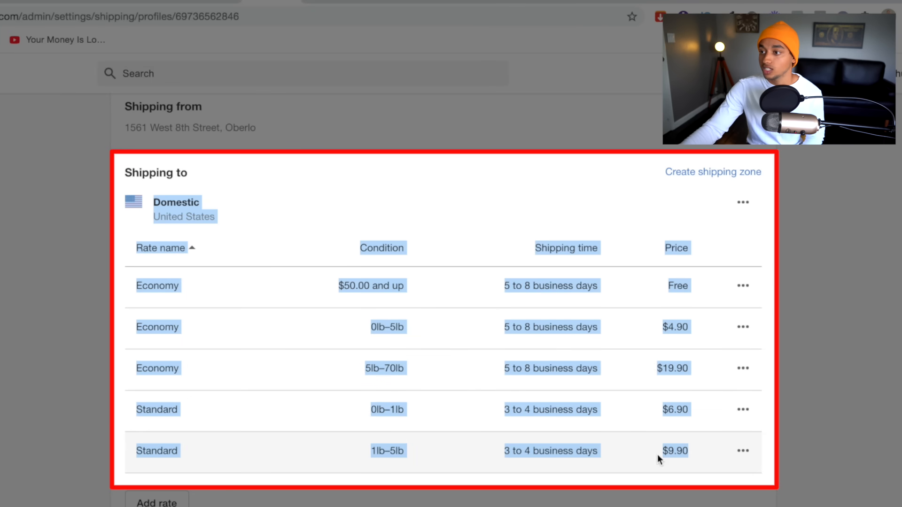
Delete both Standard rates and the $19.90 Economy rate from the Domestic zone.
click(658, 456)
click(743, 450)
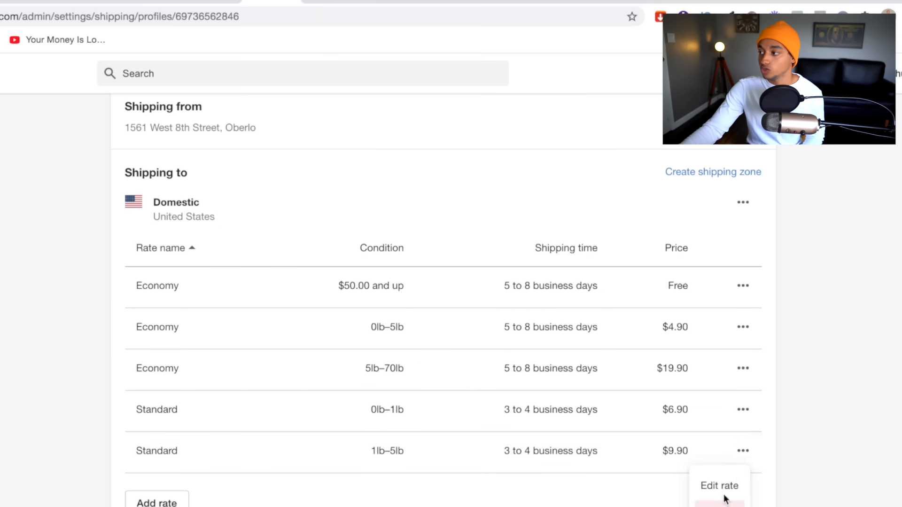
click(730, 499)
click(743, 409)
click(730, 482)
click(743, 369)
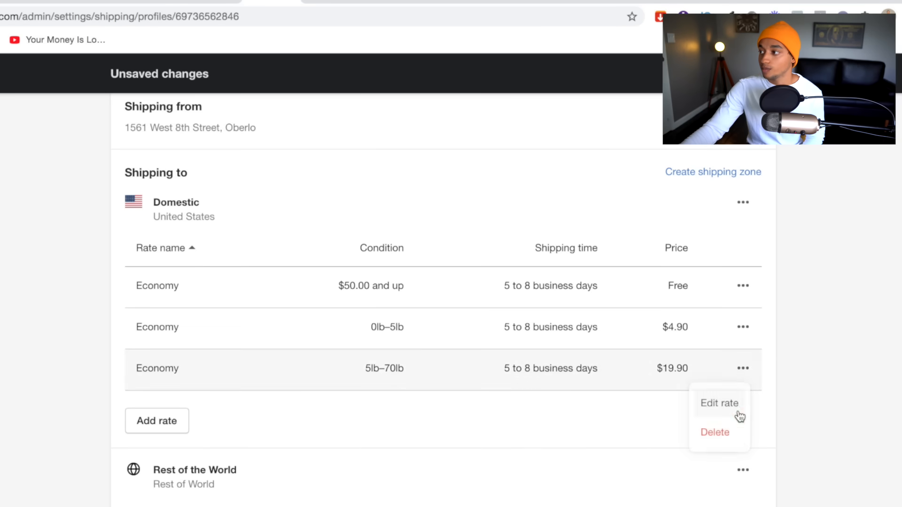
click(735, 436)
click(743, 329)
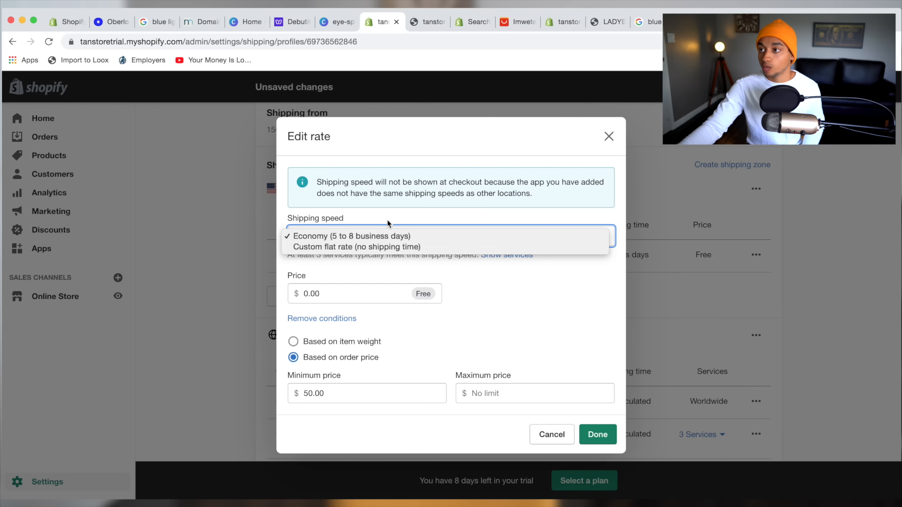
Lower the free Economy rate's minimum order price from 50.00 to 0 so it covers every order.
click(387, 218)
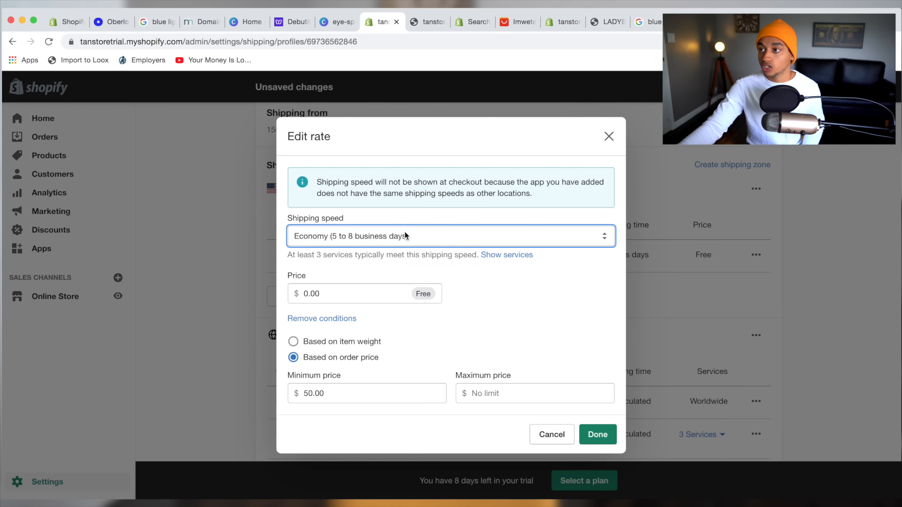
click(404, 232)
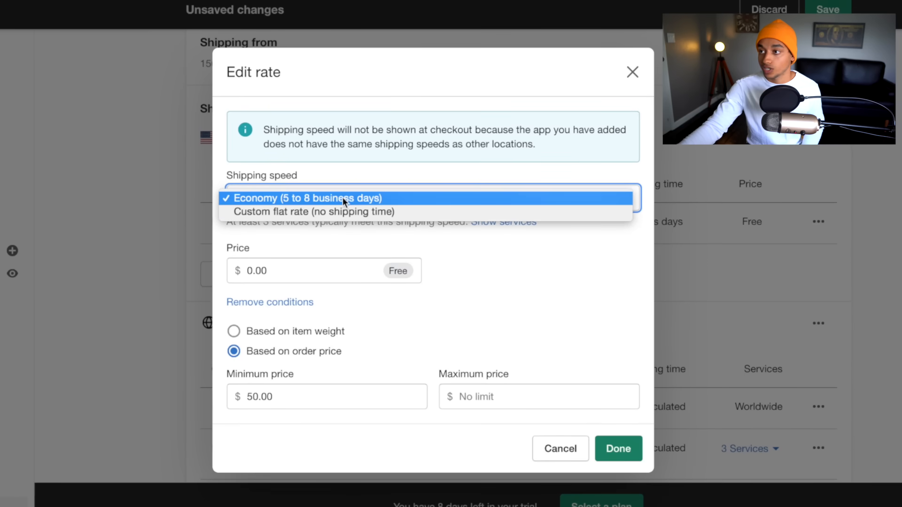
click(341, 197)
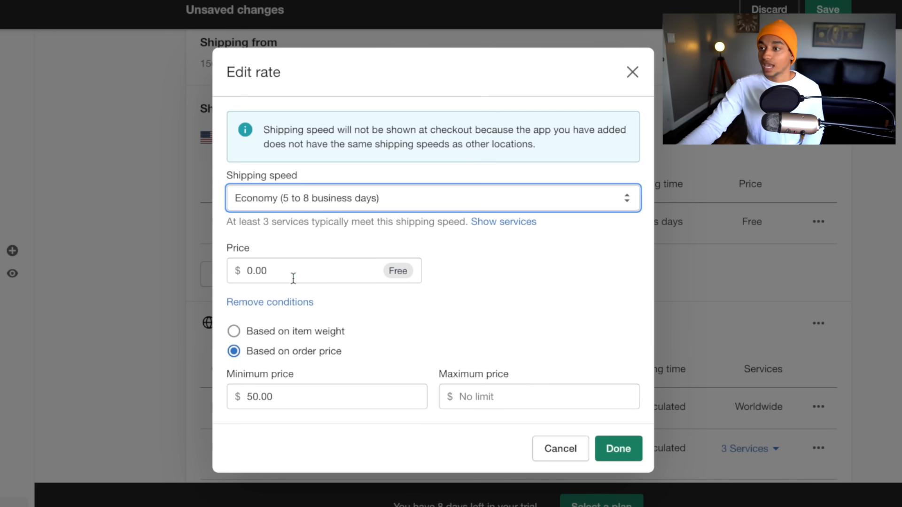
drag(275, 270, 240, 269)
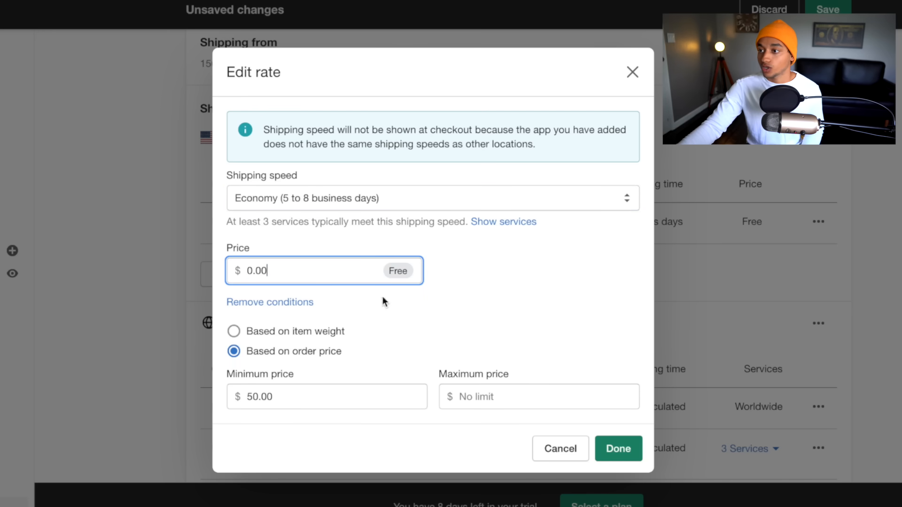
click(234, 352)
double_click(293, 395)
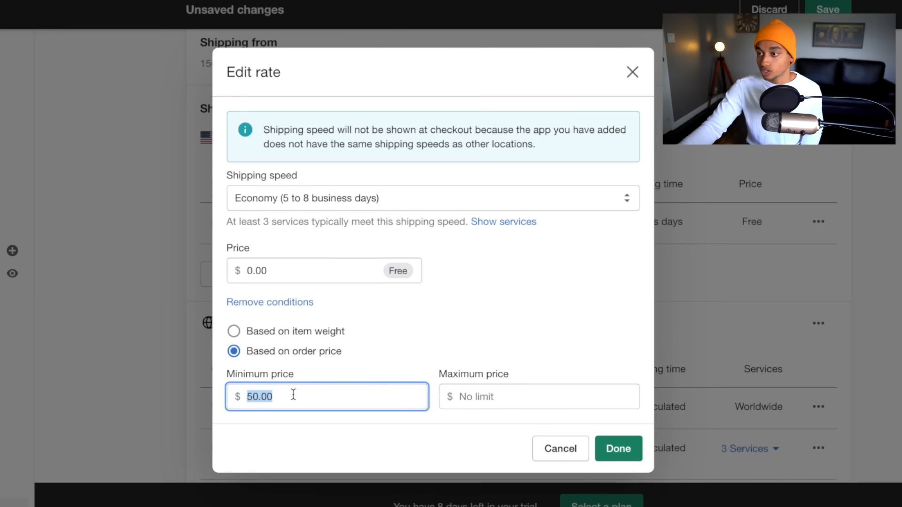
text(0)
click(471, 337)
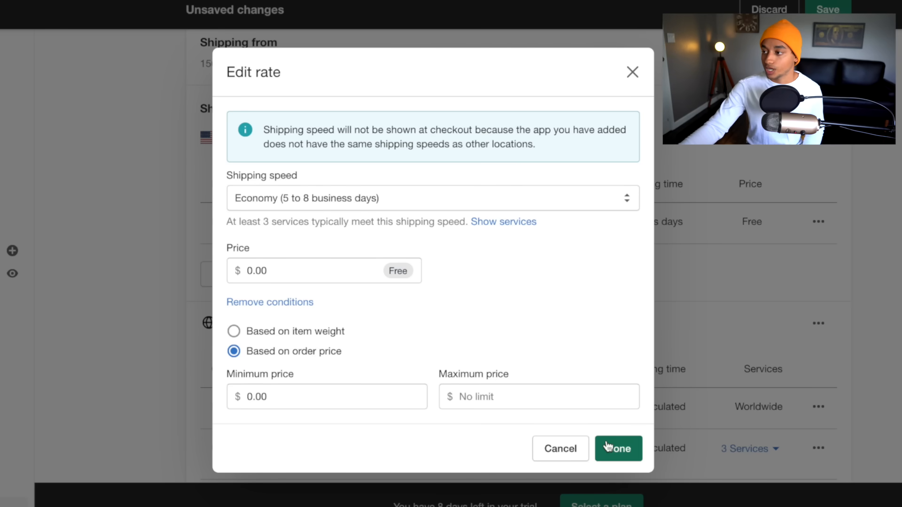
click(606, 446)
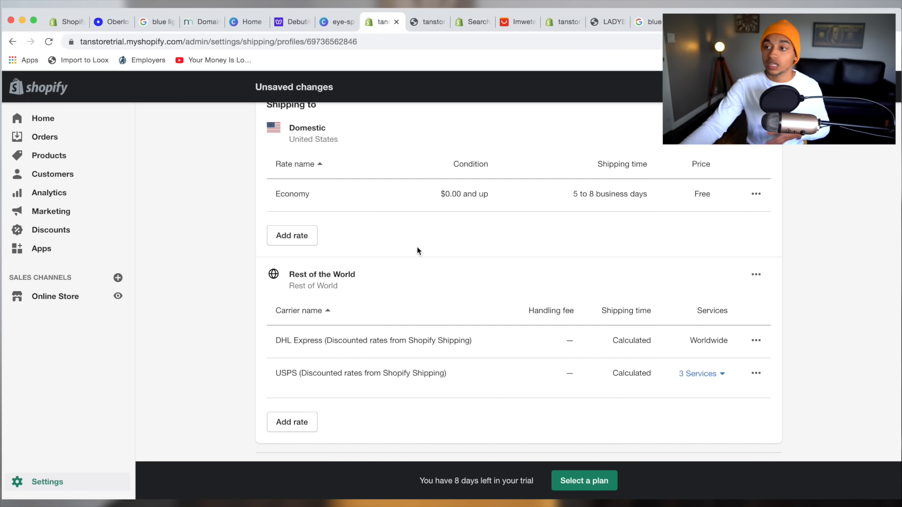
scroll(331, 314, down, 1)
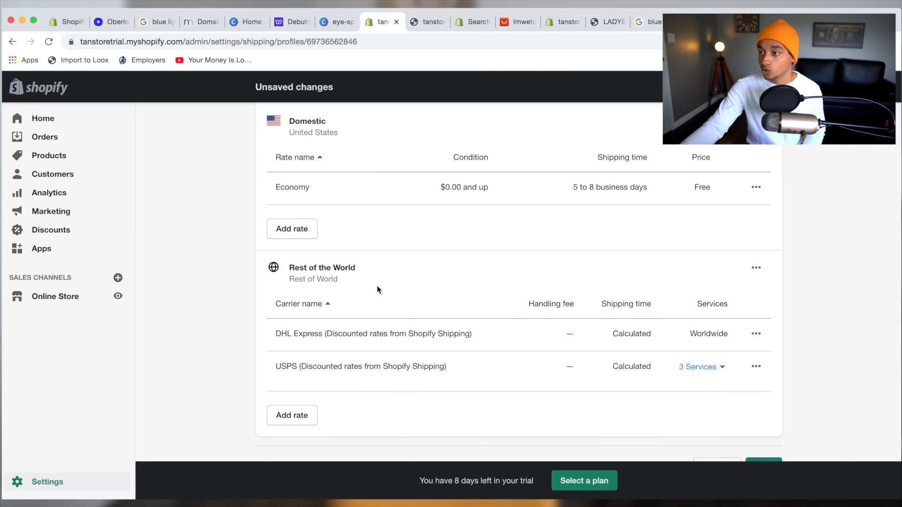
Delete the USPS and DHL Express carrier rates from Rest of the World.
click(758, 367)
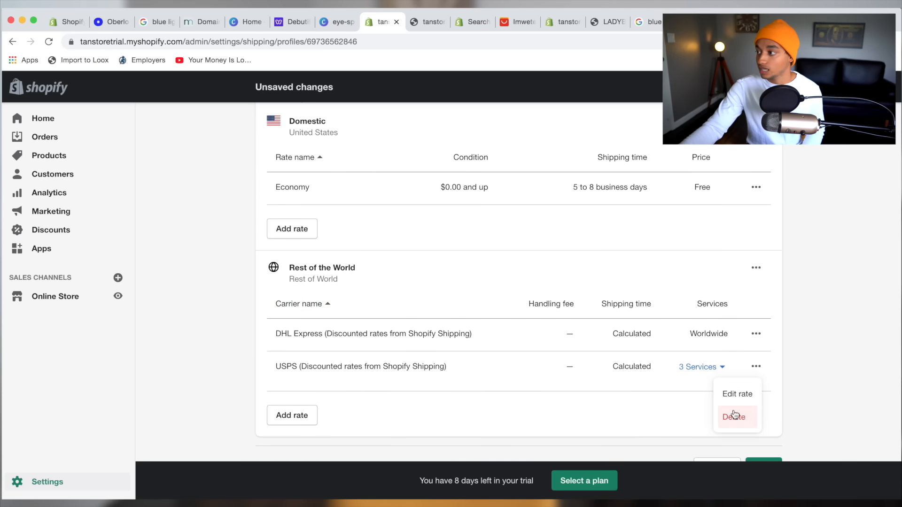
click(734, 417)
click(754, 349)
click(740, 399)
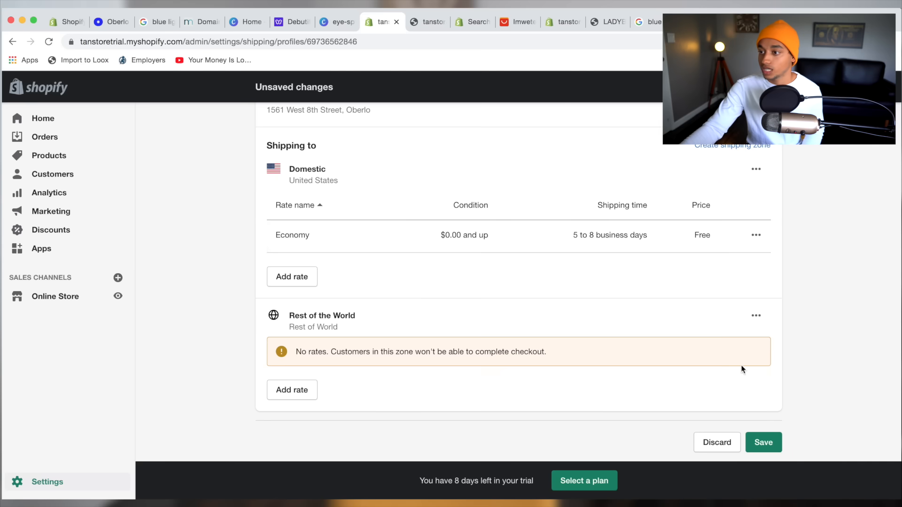
Add a free 'Standard Shipping' rate based on order price for Rest of the World.
click(303, 393)
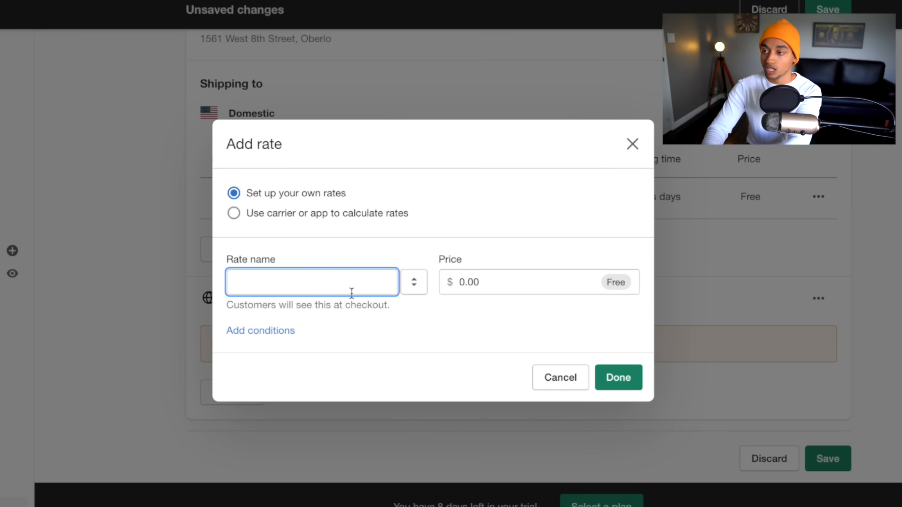
text(Standard Shipping)
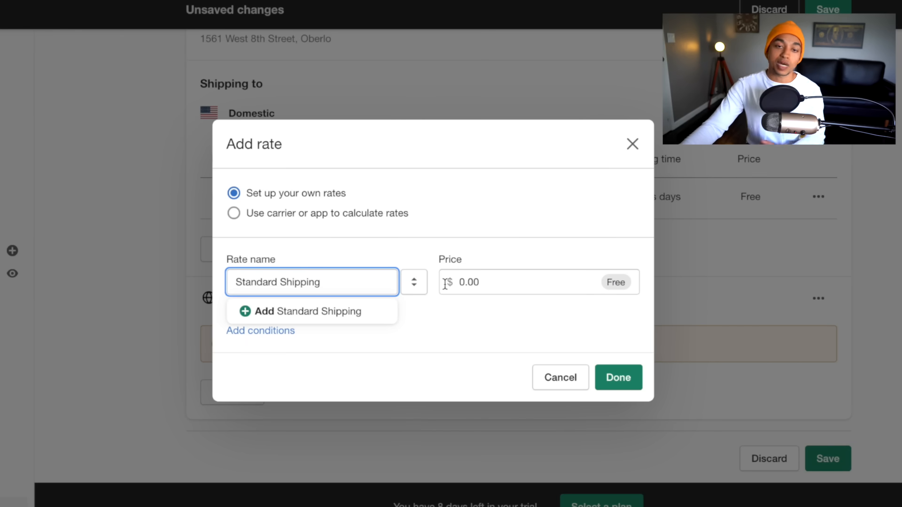
click(503, 247)
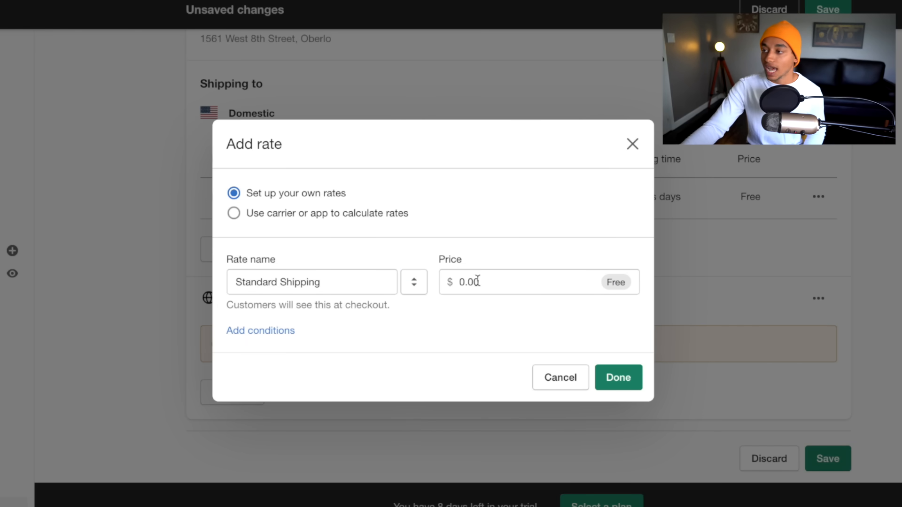
click(255, 331)
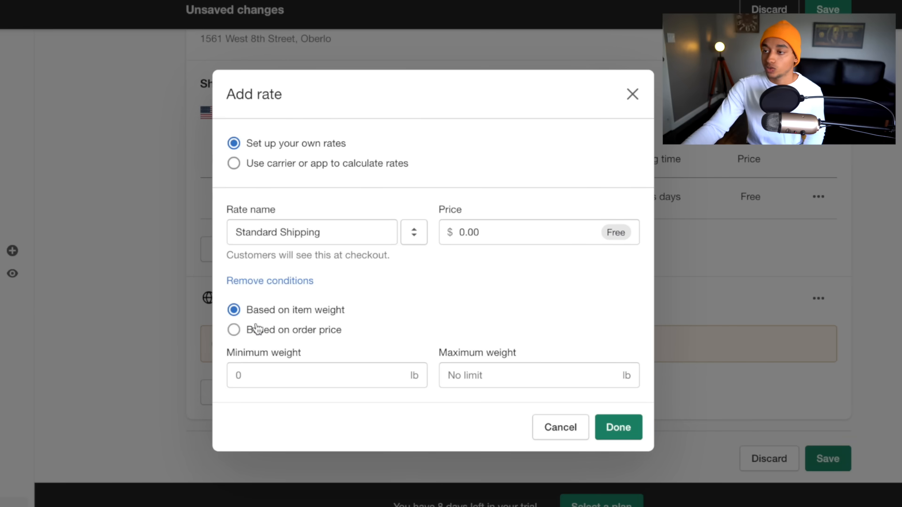
click(234, 331)
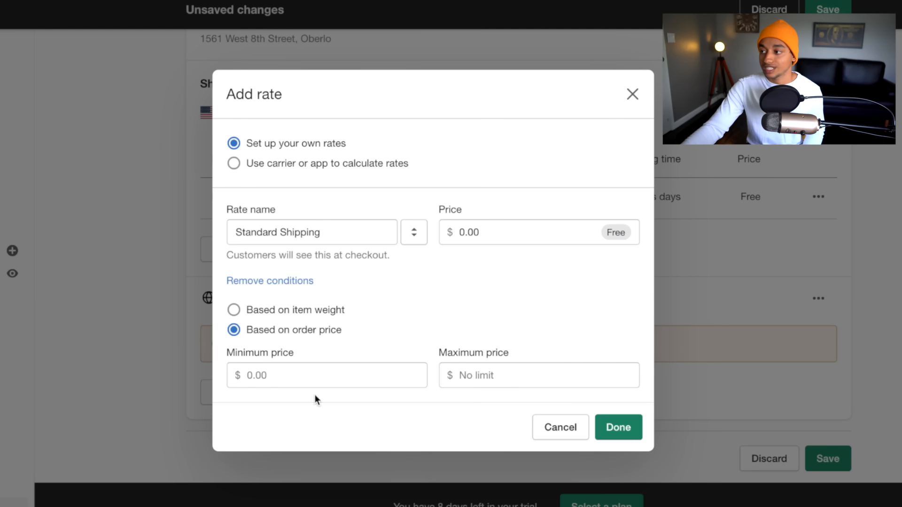
click(618, 427)
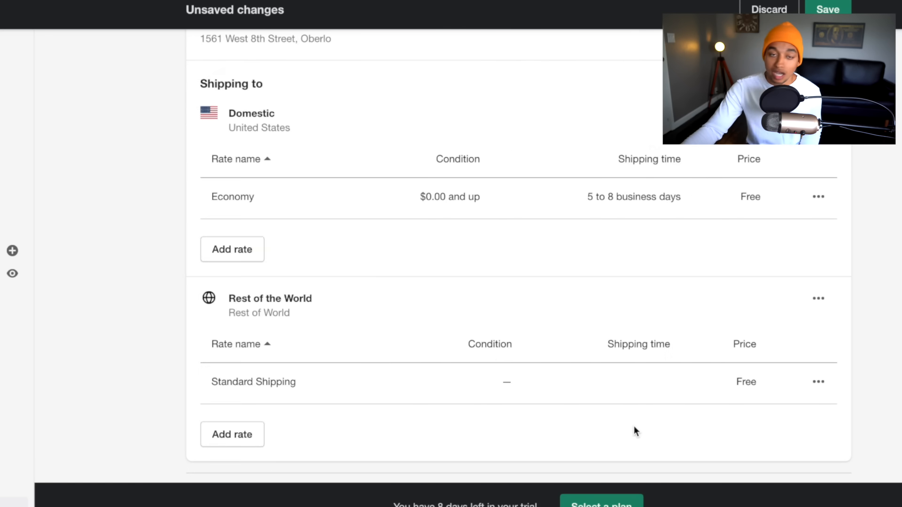